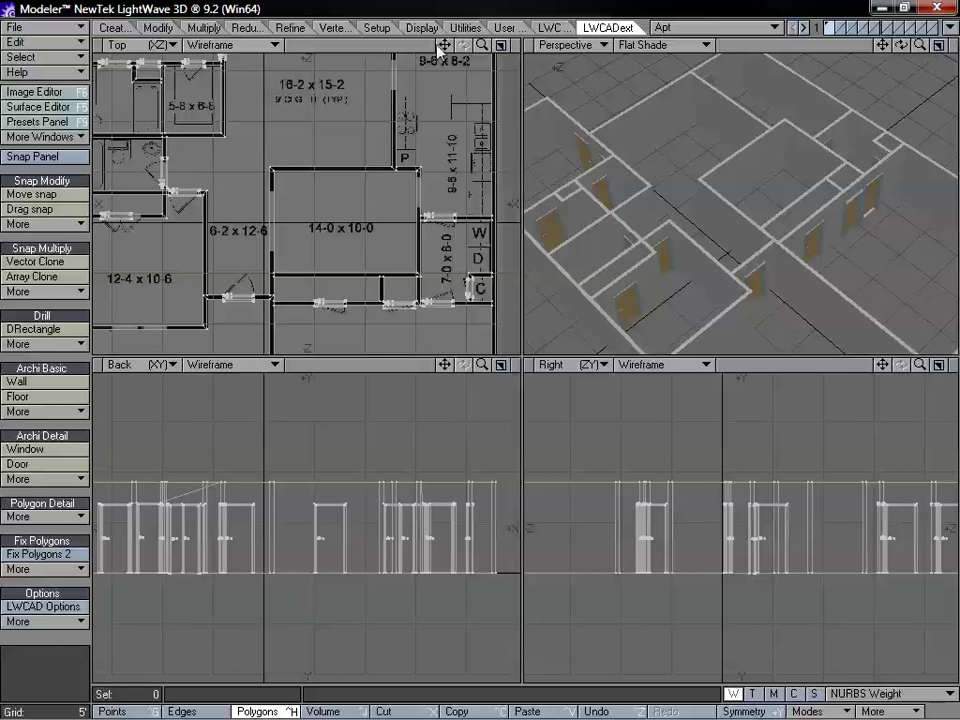
Select the wall between the 6-2 x 12-6 area and the 14-0 x 10-0 room
{"action": "left_click_drag", "start_coordinate": [441, 48], "coordinate": [519, 43]}
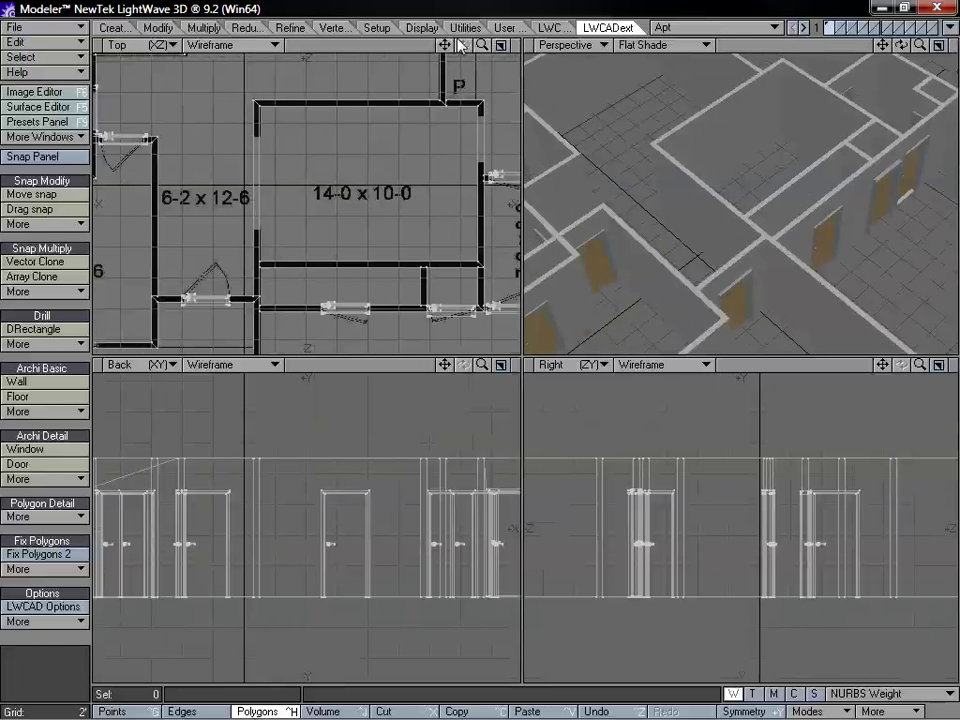
{"action": "left_click_drag", "start_coordinate": [445, 46], "coordinate": [438, 105]}
{"action": "left_click_drag", "start_coordinate": [483, 46], "coordinate": [432, 136]}
{"action": "mouse_move", "coordinate": [443, 45]}
{"action": "left_mouse_down"}
{"action": "mouse_move", "coordinate": [436, 34]}
{"action": "mouse_move", "coordinate": [446, 47]}
{"action": "left_mouse_up"}
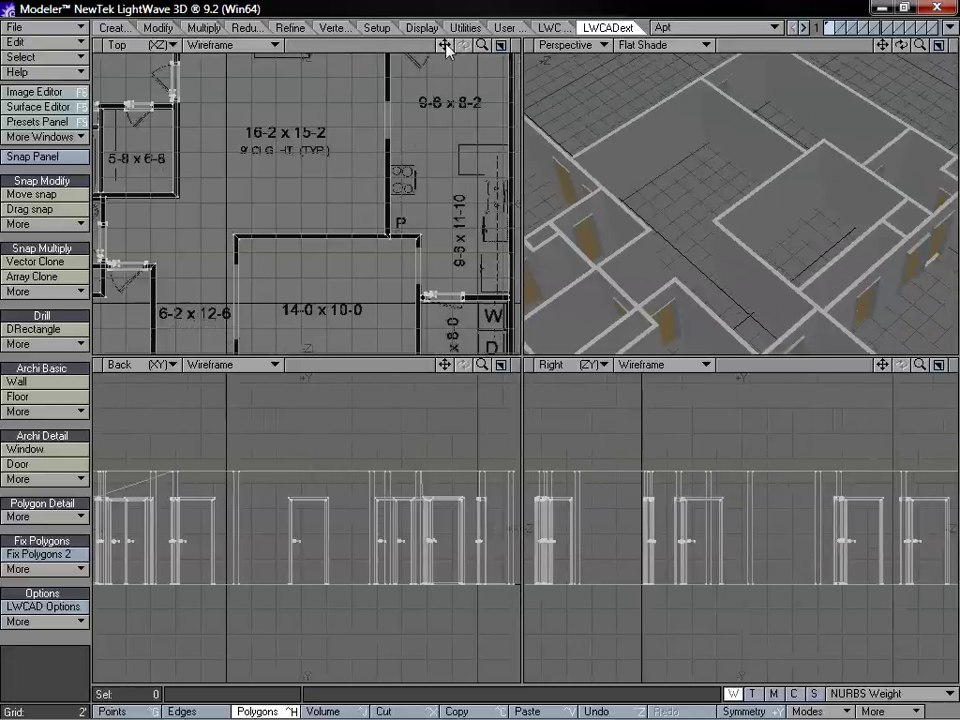
{"action": "left_click_drag", "start_coordinate": [446, 47], "coordinate": [443, 16]}
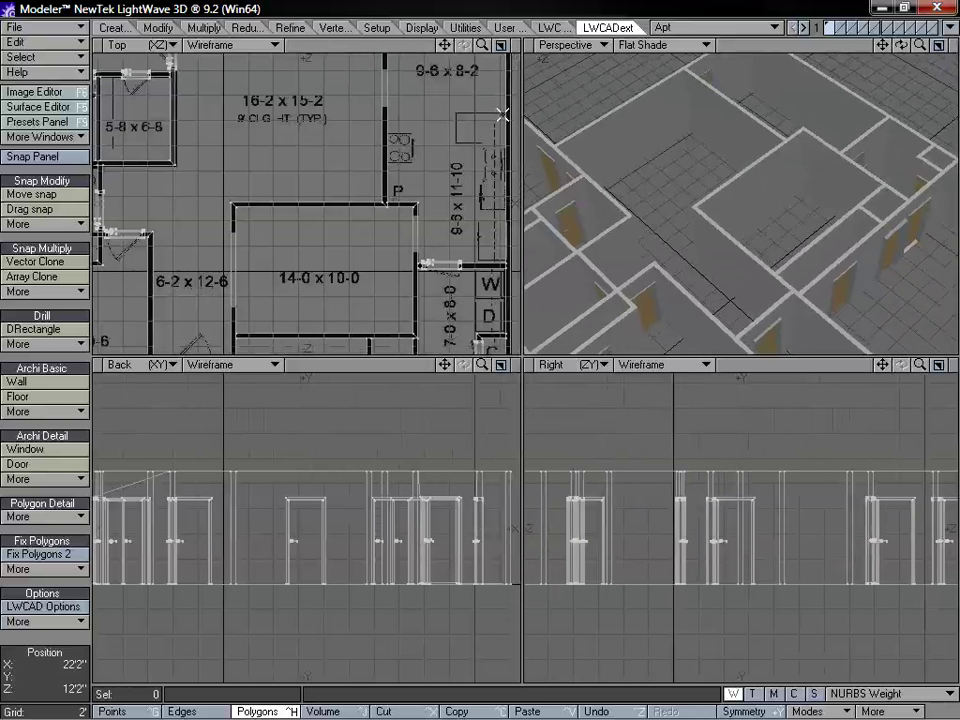
{"action": "mouse_move", "coordinate": [742, 223]}
{"action": "left_mouse_down", "text": "alt"}
{"action": "mouse_move", "coordinate": [853, 238]}
{"action": "mouse_move", "coordinate": [780, 193]}
{"action": "mouse_move", "coordinate": [733, 229]}
{"action": "left_mouse_up", "text": "alt"}
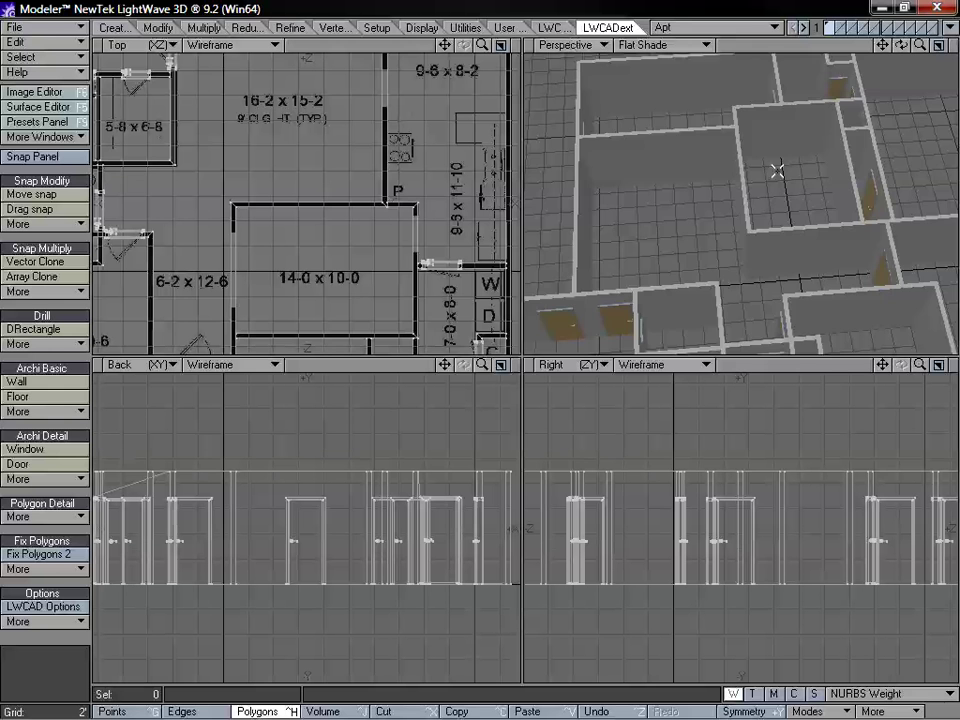
{"action": "left_click_drag", "start_coordinate": [778, 172], "coordinate": [690, 250], "text": "alt"}
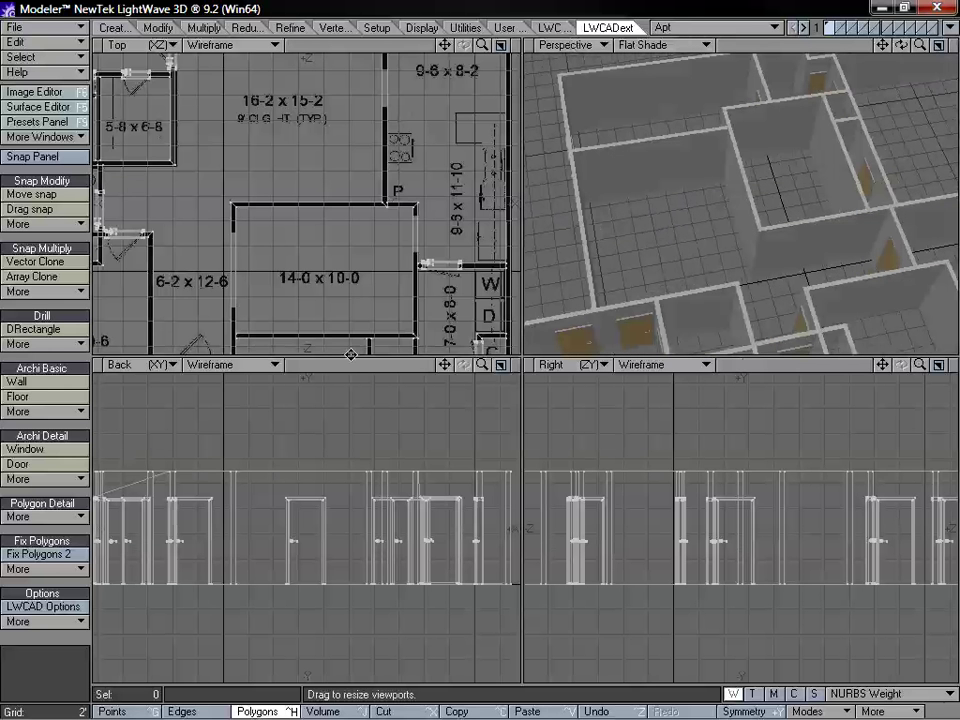
{"action": "left_click", "coordinate": [231, 270]}
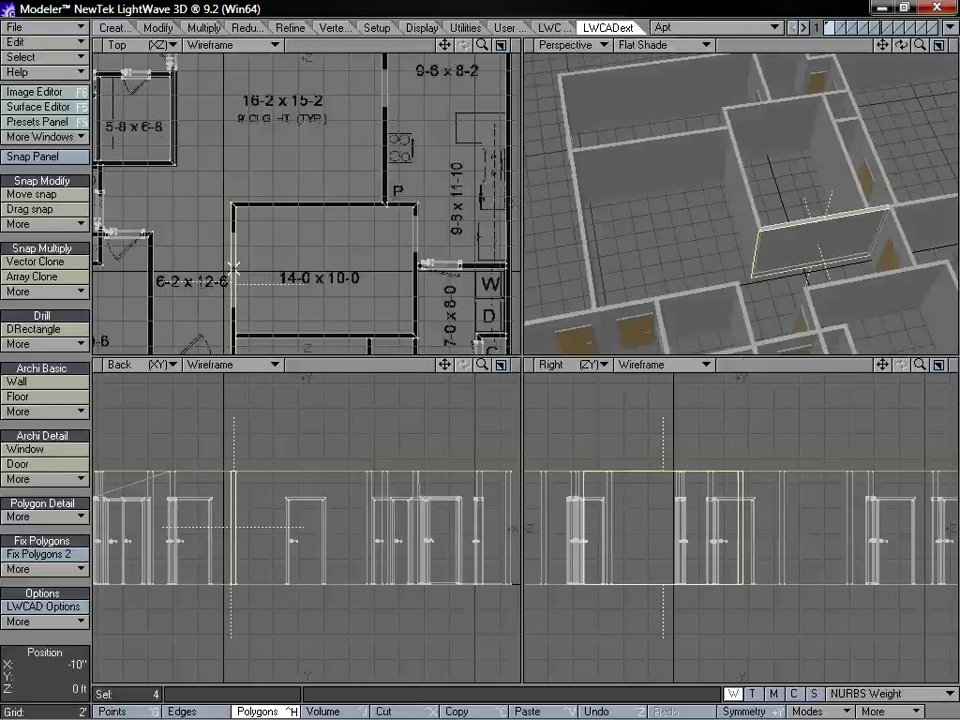
{"action": "left_click_drag", "start_coordinate": [868, 272], "coordinate": [679, 257], "text": "alt"}
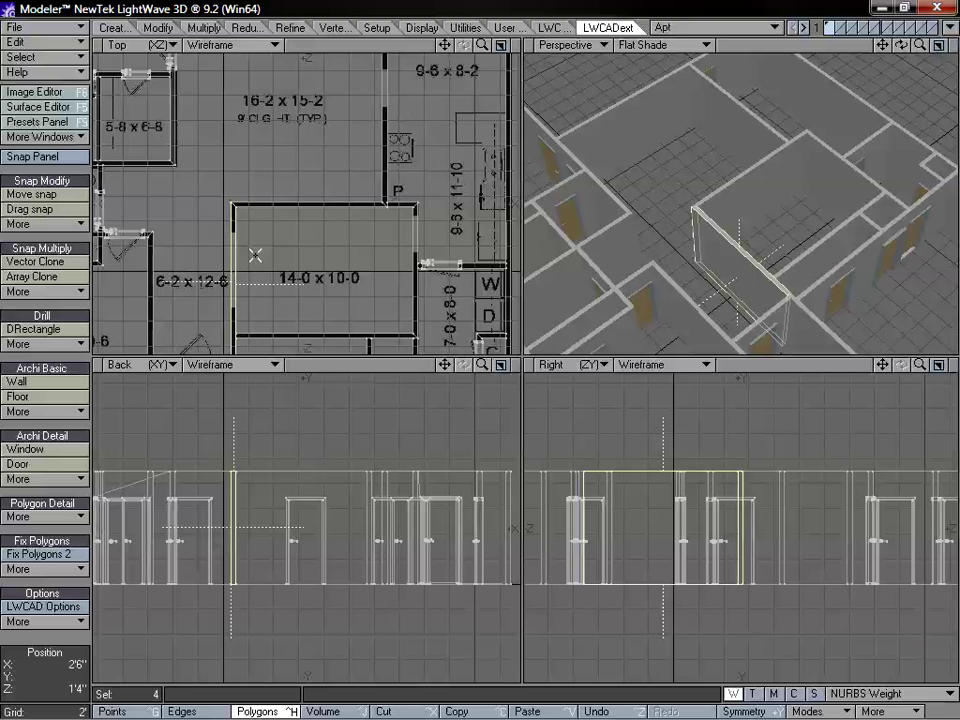
{"action": "left_click_drag", "start_coordinate": [920, 366], "coordinate": [943, 366]}
{"action": "left_click_drag", "start_coordinate": [884, 366], "coordinate": [957, 368]}
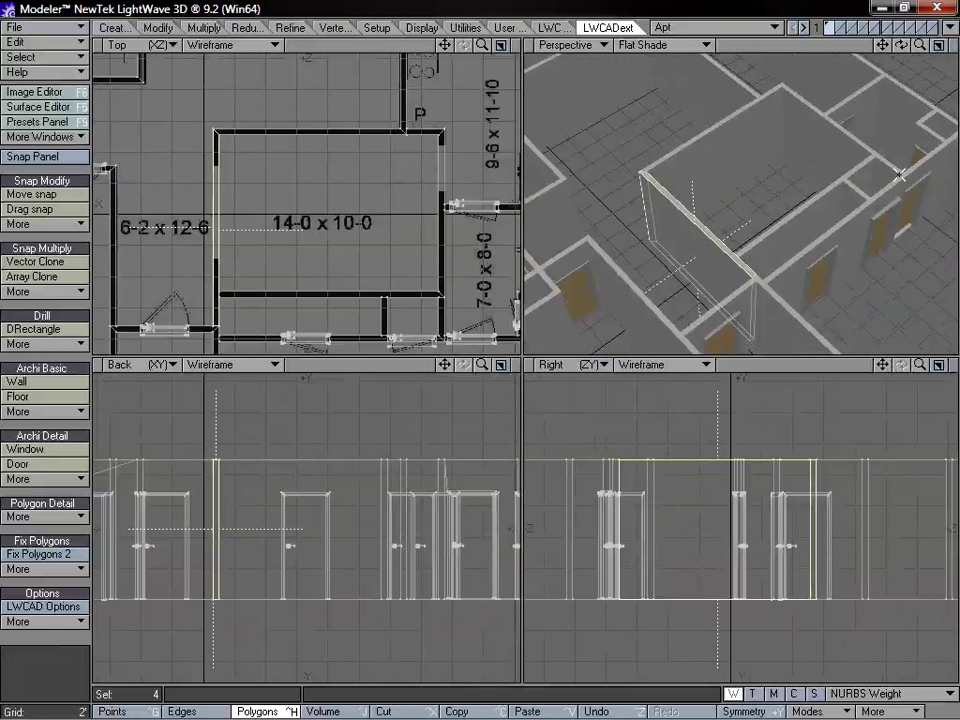
{"action": "left_click_drag", "start_coordinate": [916, 47], "coordinate": [851, 86]}
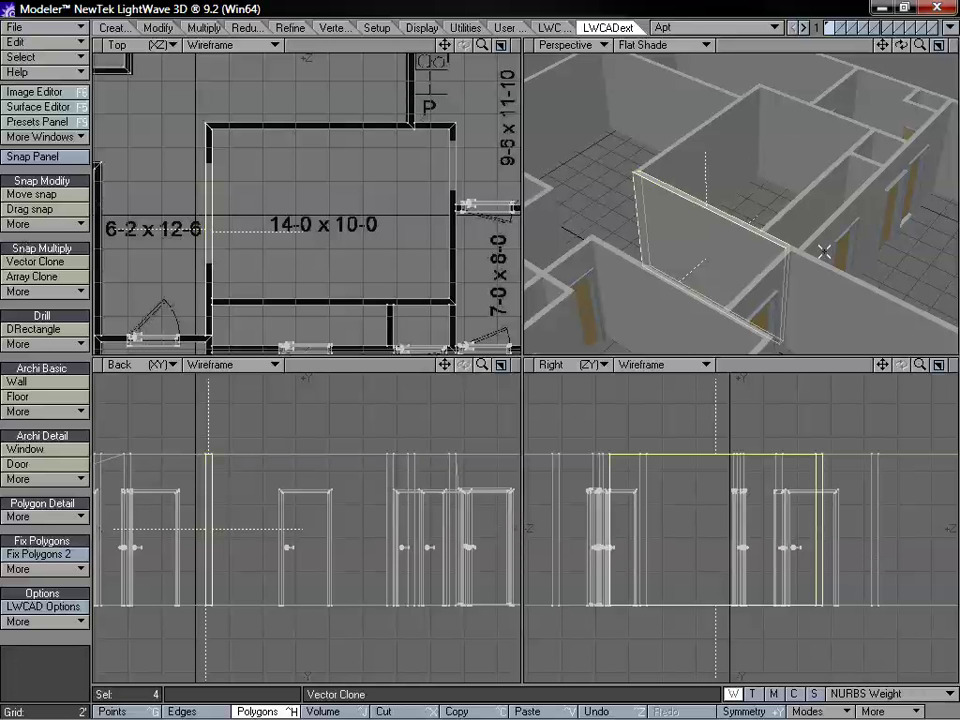
{"action": "left_click_drag", "start_coordinate": [920, 45], "coordinate": [872, 45]}
{"action": "scroll", "coordinate": [906, 90], "scroll_direction": "up", "scroll_amount": 2}
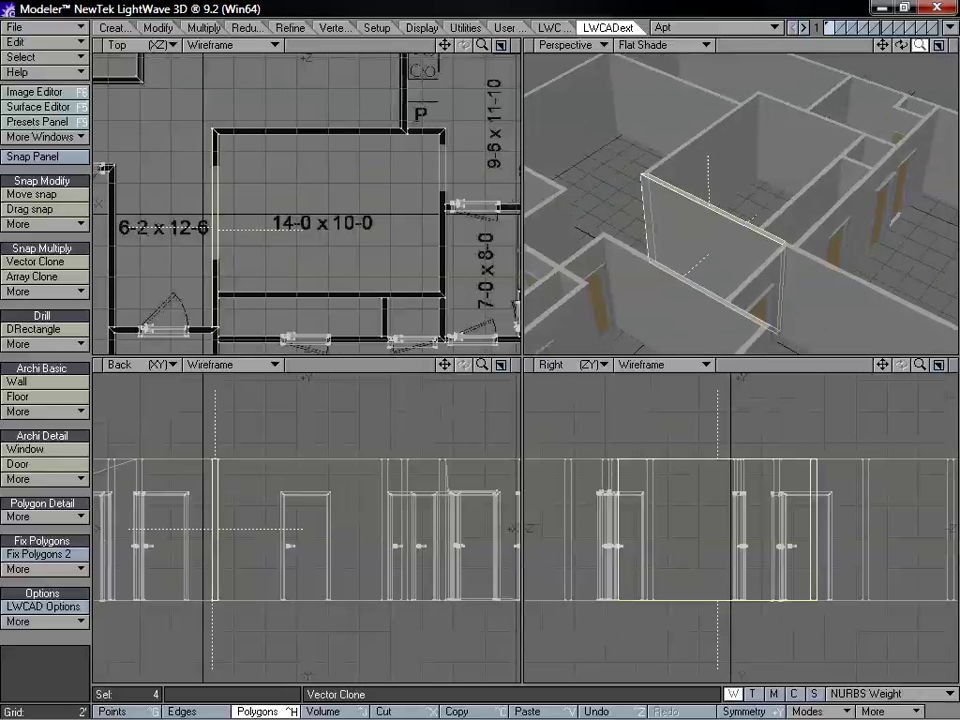
{"action": "left_click_drag", "start_coordinate": [841, 213], "coordinate": [815, 224], "text": "alt"}
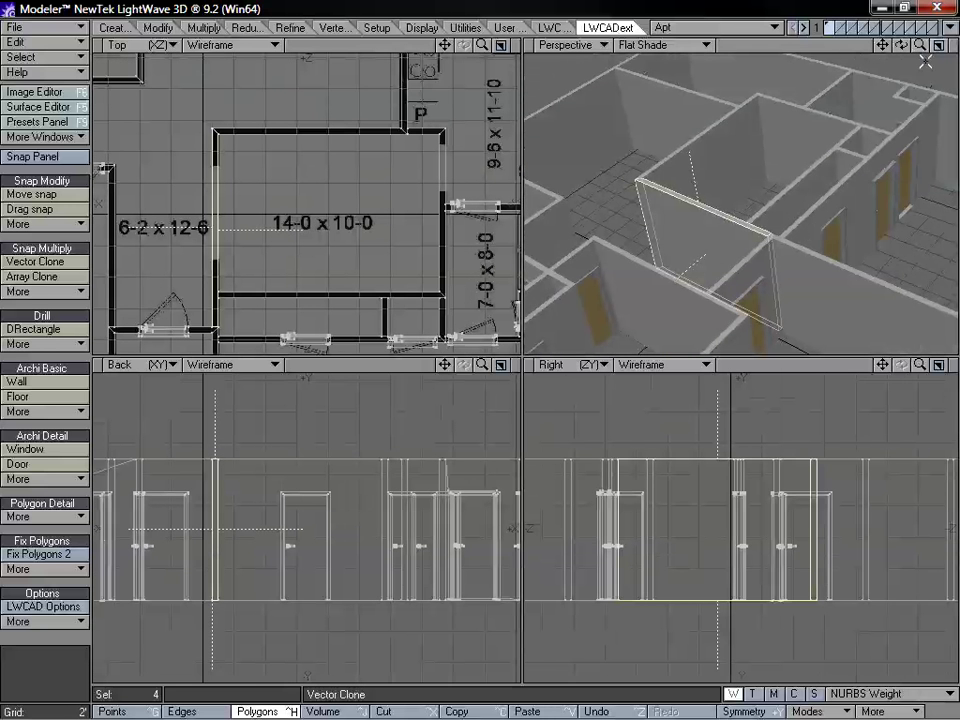
{"action": "left_click_drag", "start_coordinate": [919, 48], "coordinate": [882, 66]}
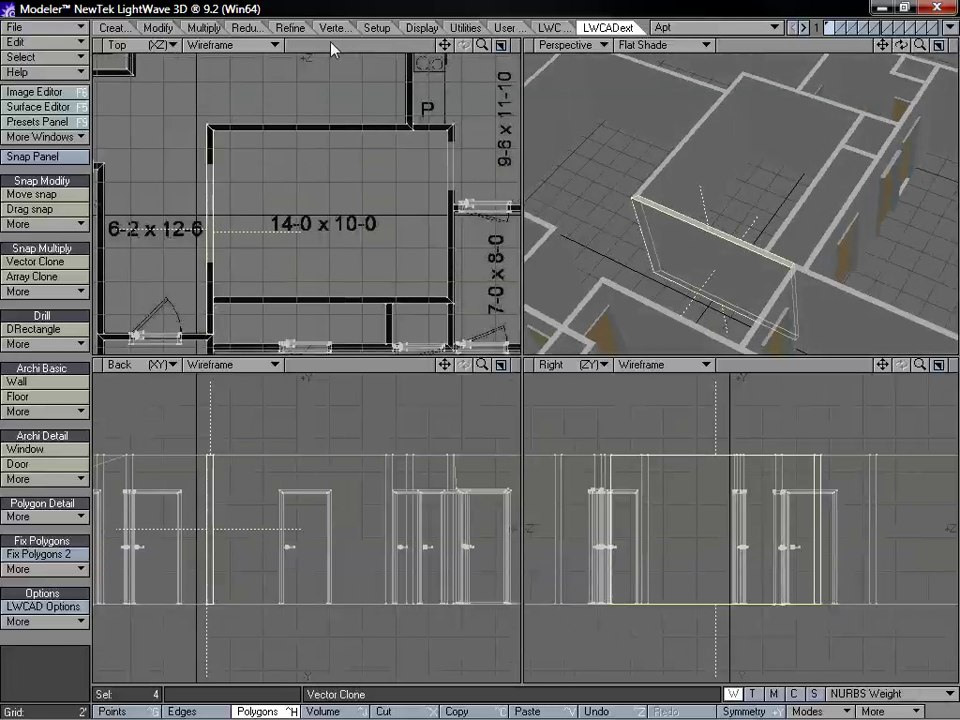
Try to cut a rectangular opening in the selected wall with DRectangle, matching the gap in the plan, and undo it
{"action": "left_click", "coordinate": [33, 329]}
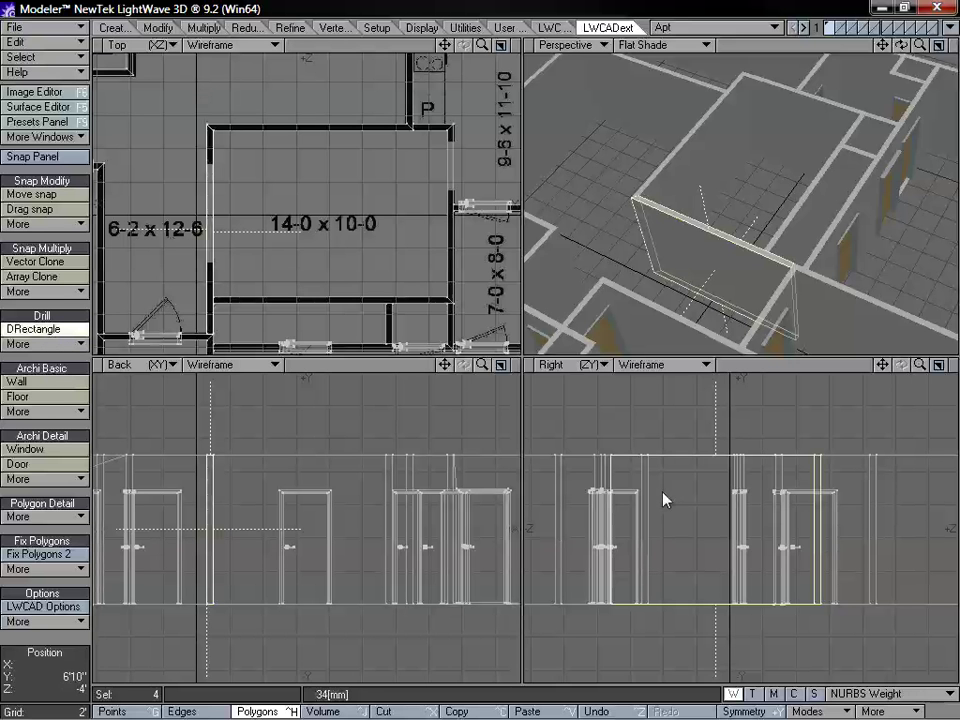
{"action": "left_click_drag", "start_coordinate": [658, 489], "coordinate": [753, 619]}
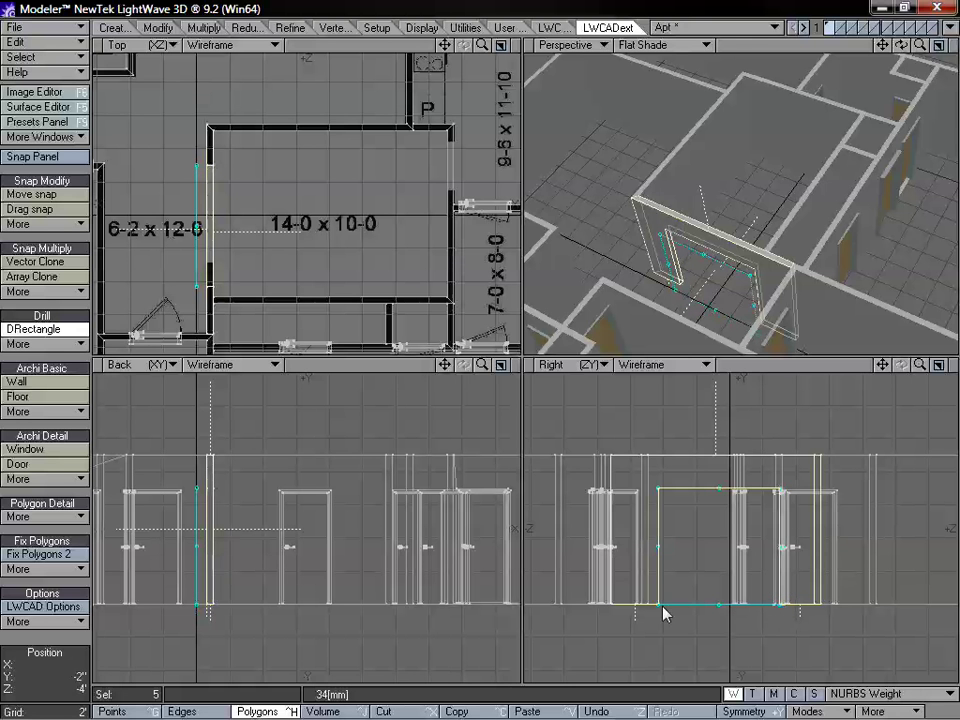
{"action": "left_click_drag", "start_coordinate": [660, 553], "coordinate": [683, 556]}
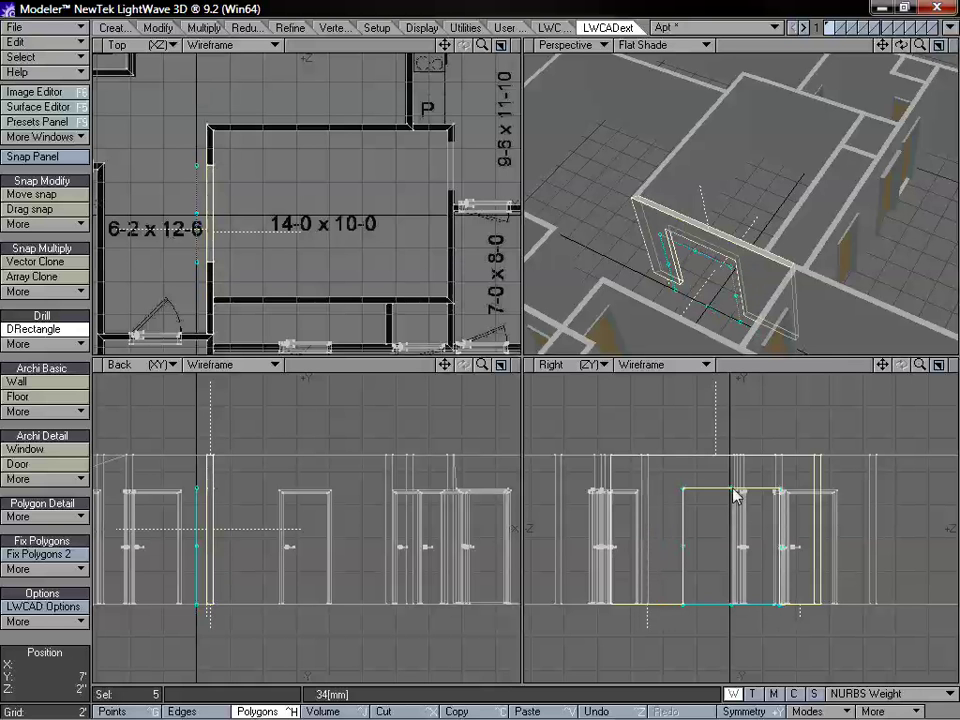
{"action": "left_click_drag", "start_coordinate": [735, 494], "coordinate": [735, 485]}
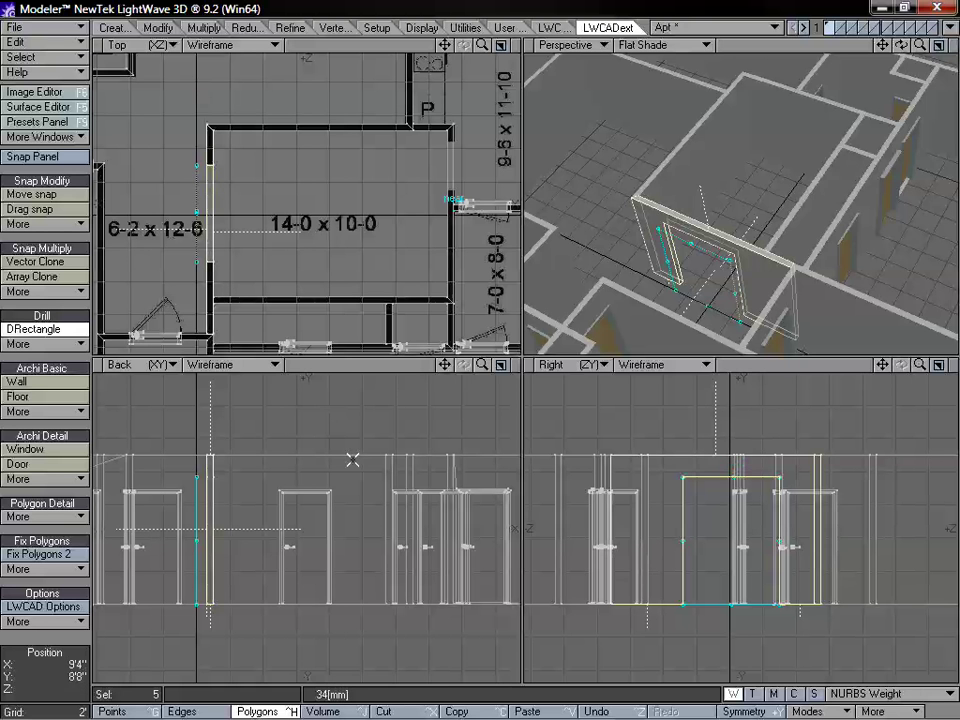
{"action": "key", "text": "space"}
{"action": "left_click_drag", "start_coordinate": [829, 124], "coordinate": [851, 211], "text": "alt"}
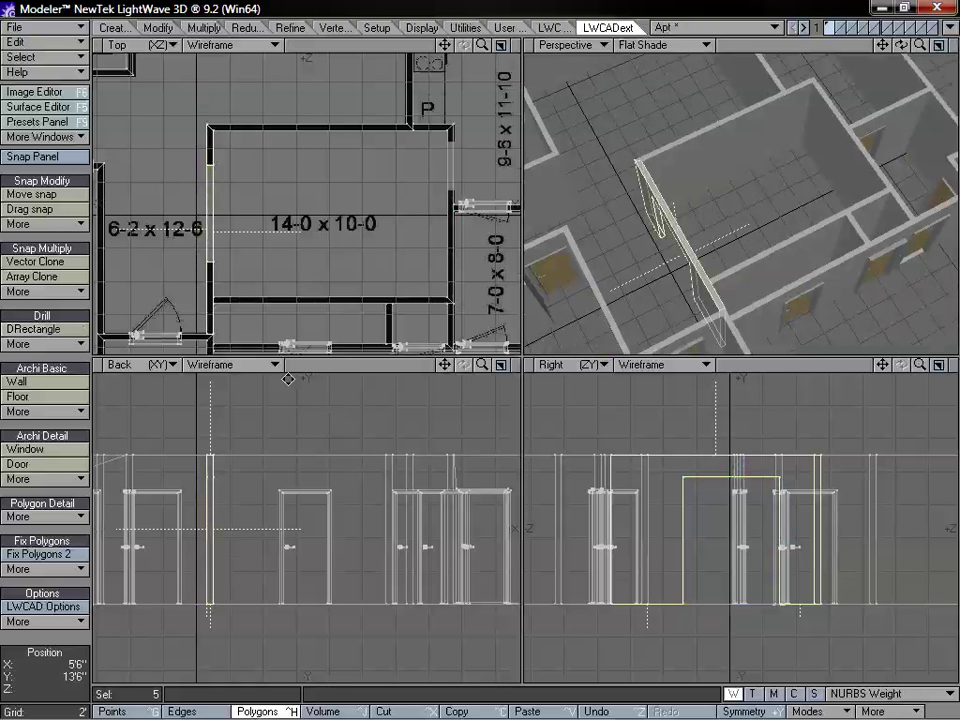
{"action": "left_click", "coordinate": [38, 449]}
{"action": "left_click_drag", "start_coordinate": [718, 229], "coordinate": [788, 272], "text": "alt"}
{"action": "key", "text": "u"}
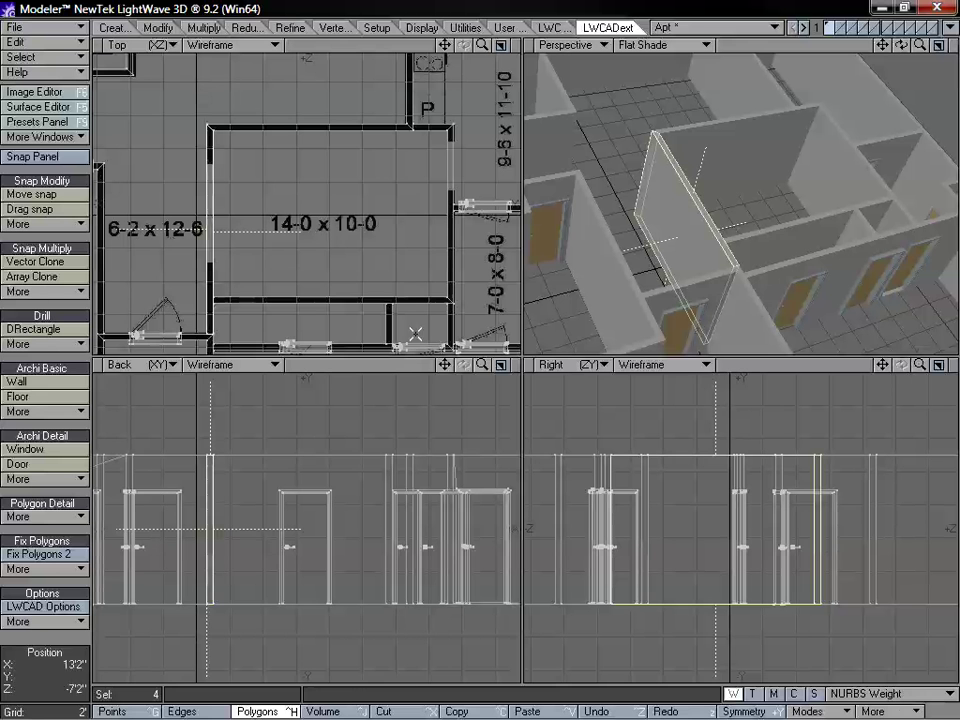
Activate DRectangle for the selected wall and set its mode to drill
{"action": "left_click", "coordinate": [48, 331]}
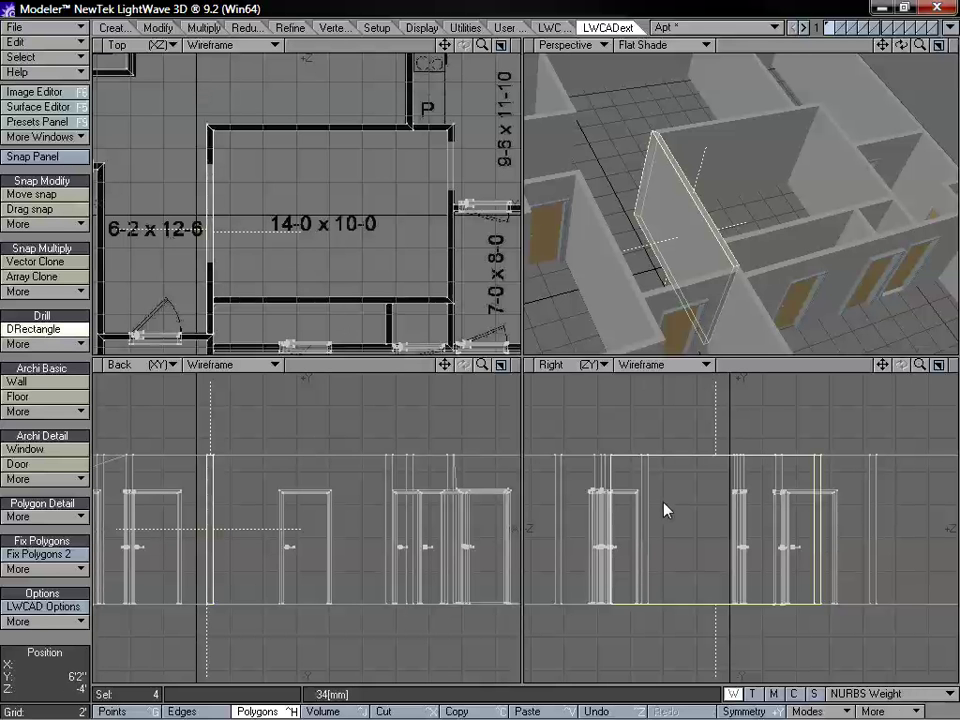
{"action": "key", "text": "n"}
{"action": "left_click", "coordinate": [346, 159]}
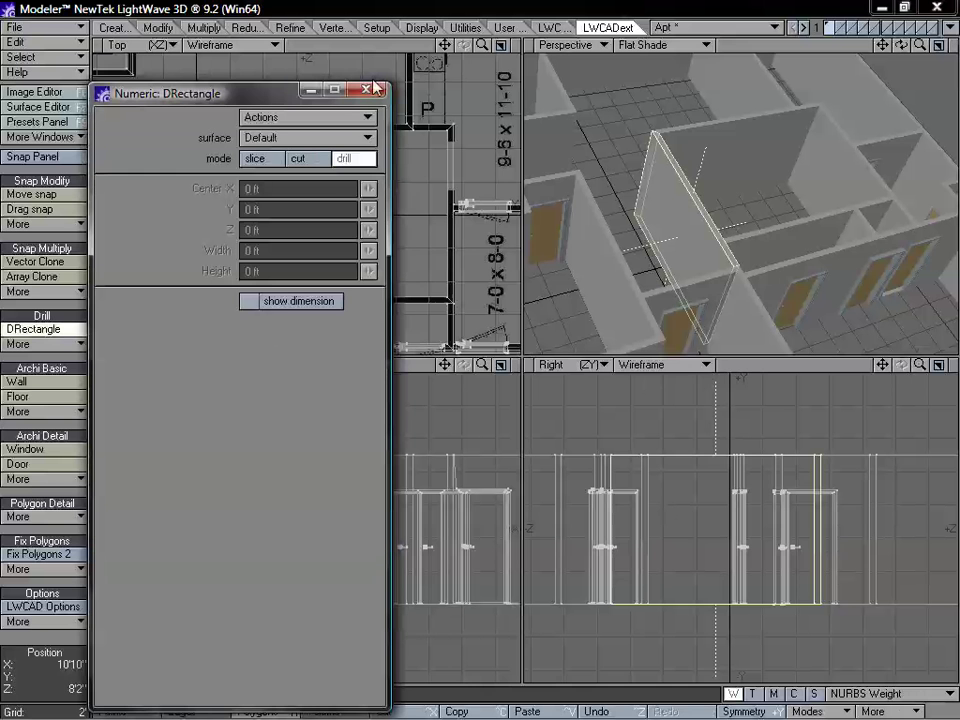
{"action": "left_click", "coordinate": [366, 90]}
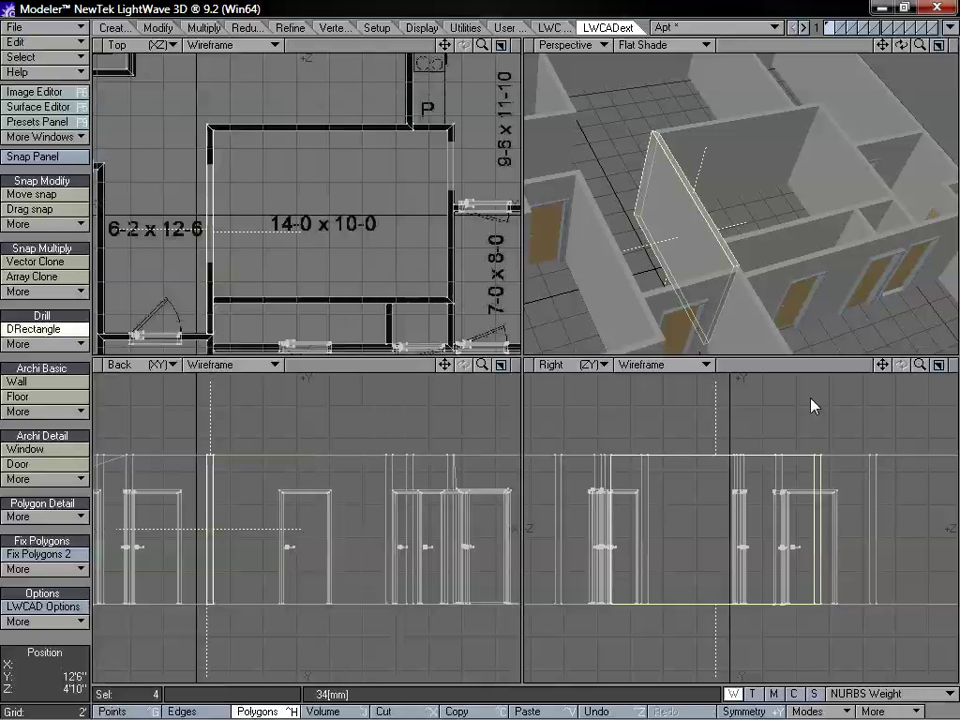
Drill a floor-level rectangular opening through the selected wall, fitted to the plan's gap and topping out above the neighbouring doors
{"action": "left_click_drag", "start_coordinate": [659, 492], "coordinate": [740, 628]}
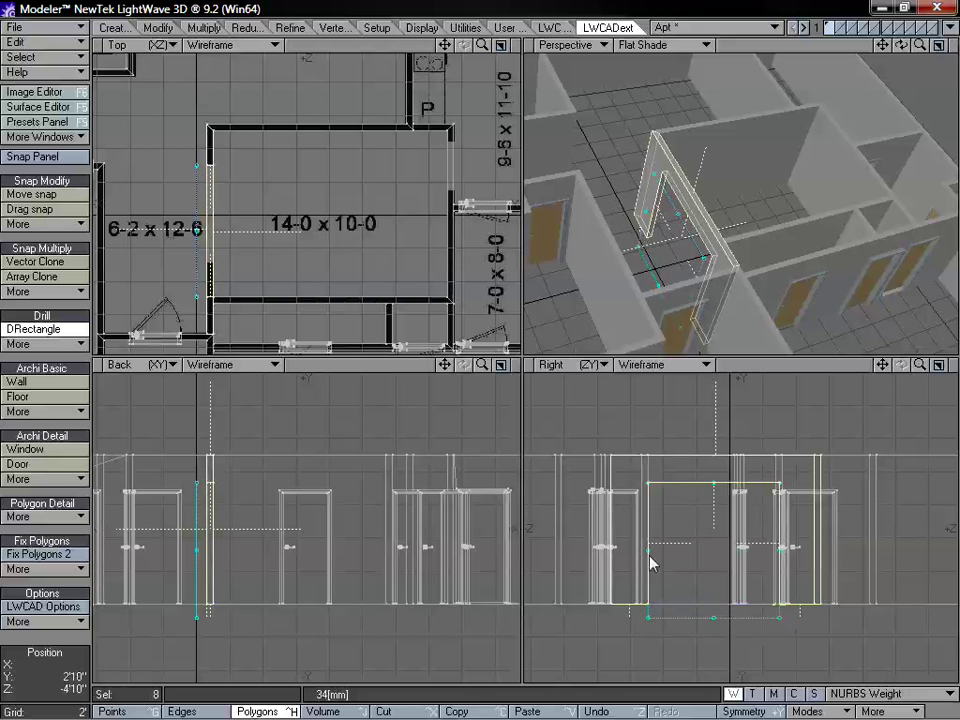
{"action": "left_click_drag", "start_coordinate": [665, 552], "coordinate": [683, 551]}
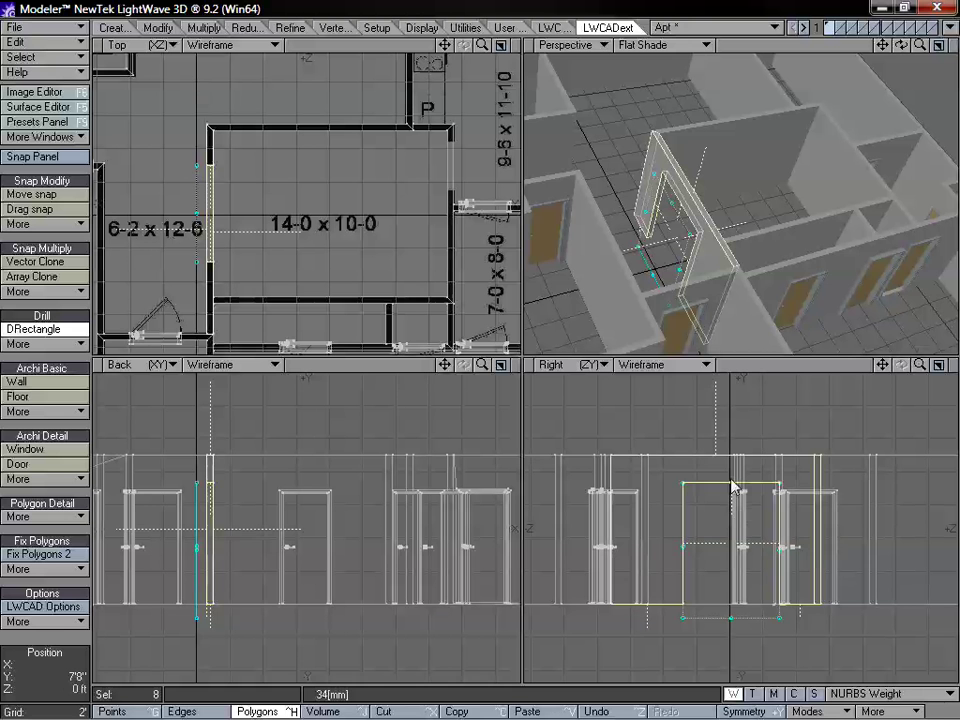
{"action": "left_click_drag", "start_coordinate": [731, 483], "coordinate": [731, 476]}
{"action": "key", "text": "space"}
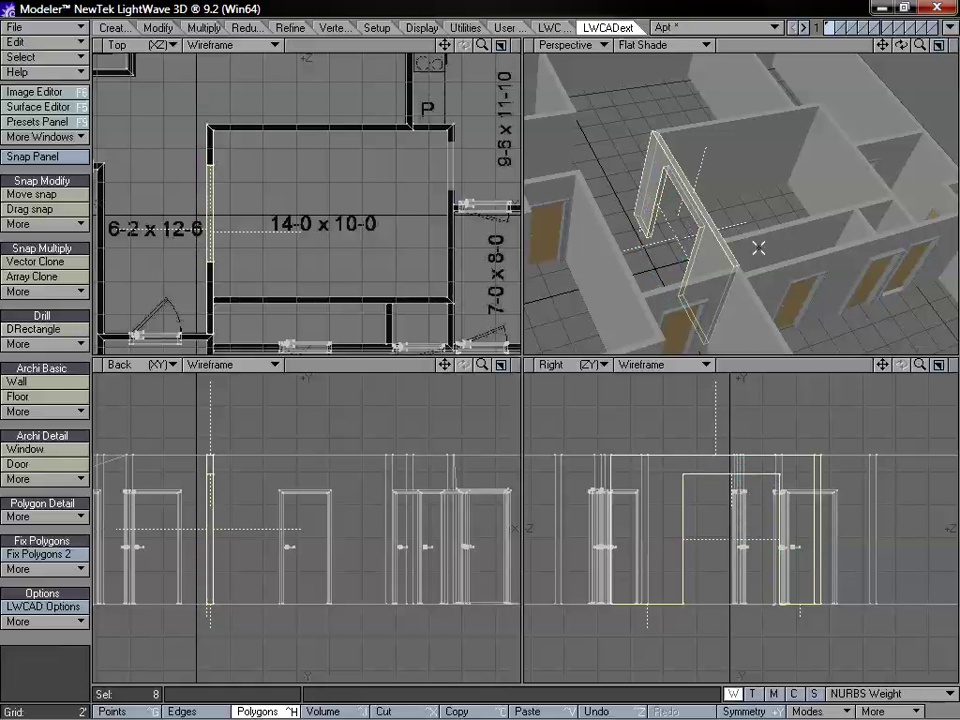
{"action": "left_click_drag", "start_coordinate": [756, 246], "coordinate": [775, 232], "text": "alt"}
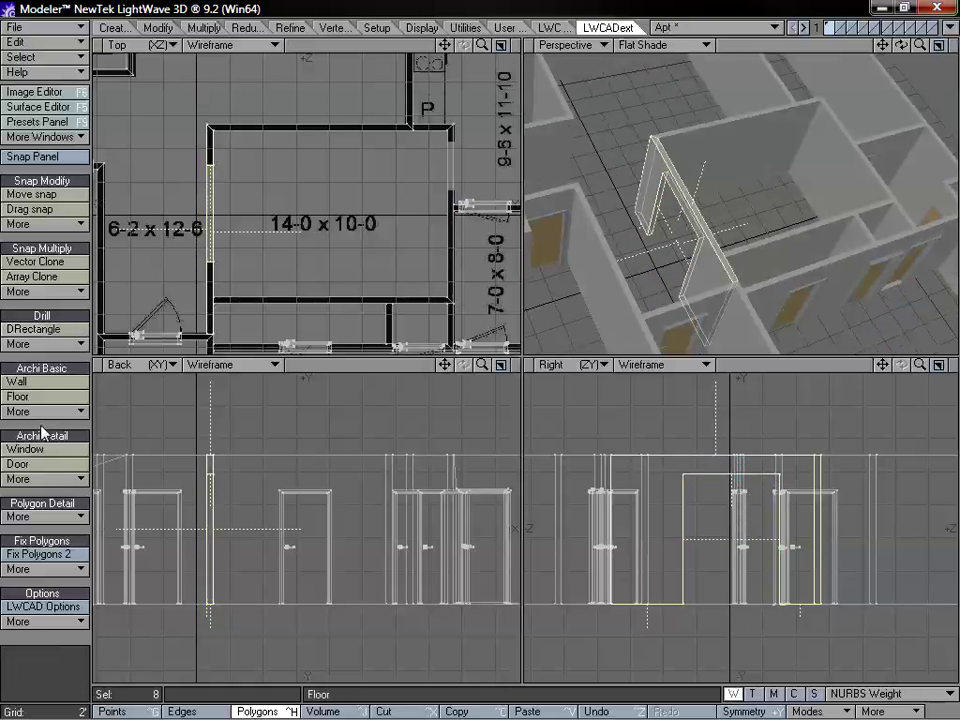
Drill a matching-height opening through the wall between the 14-0 x 10-0 room and the 9-6 x 11-10 kitchen
{"action": "left_click", "coordinate": [42, 430]}
{"action": "left_click", "coordinate": [453, 173]}
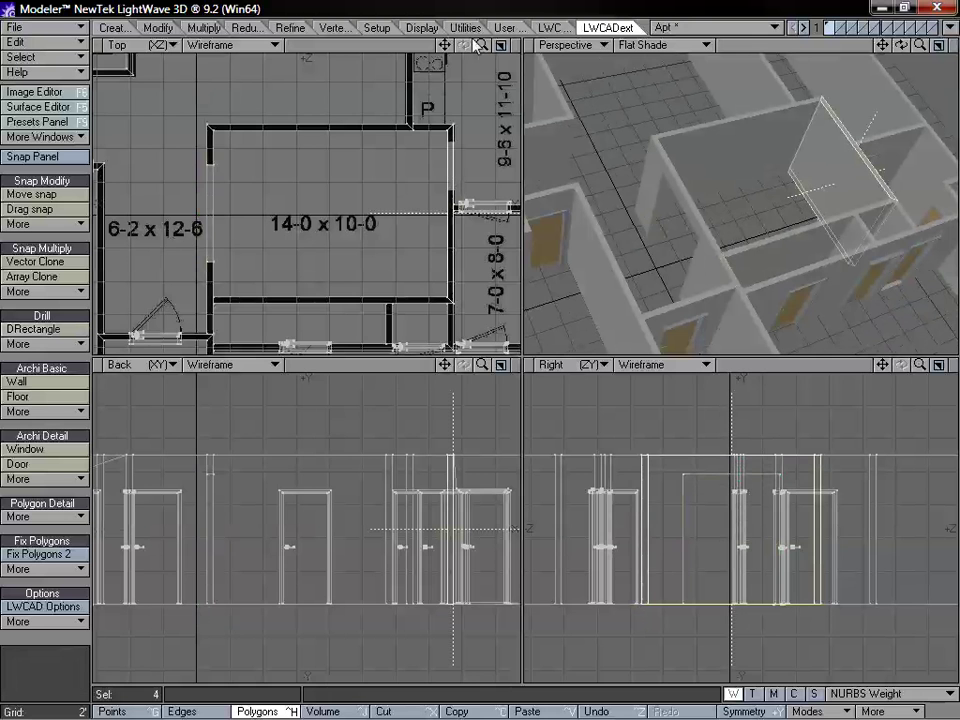
{"action": "left_click_drag", "start_coordinate": [444, 45], "coordinate": [353, 62]}
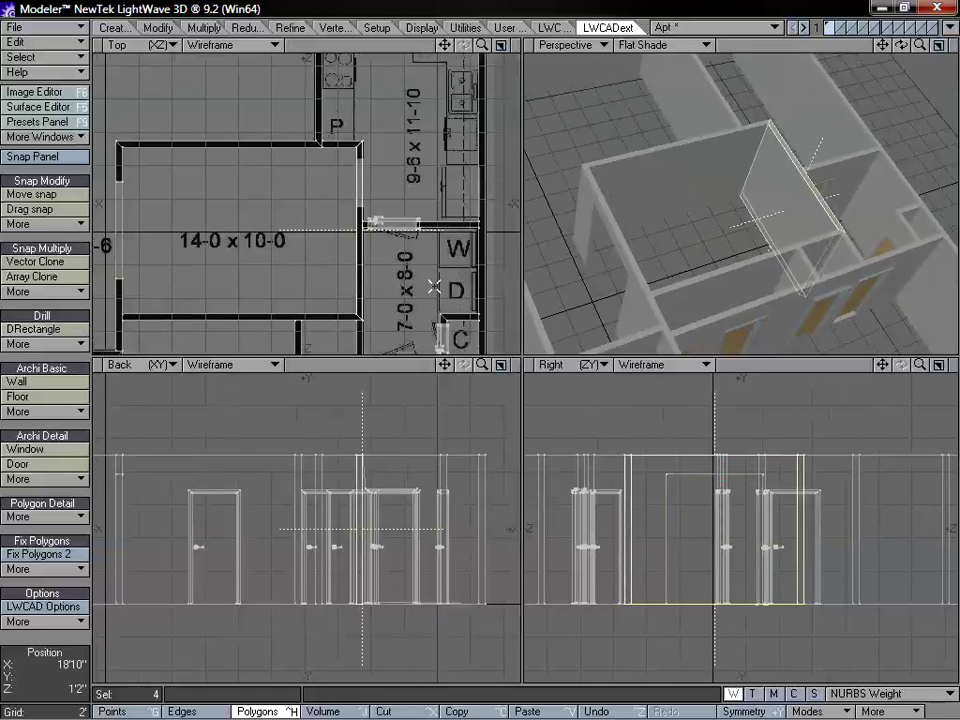
{"action": "left_click", "coordinate": [45, 343]}
{"action": "left_click", "coordinate": [45, 330]}
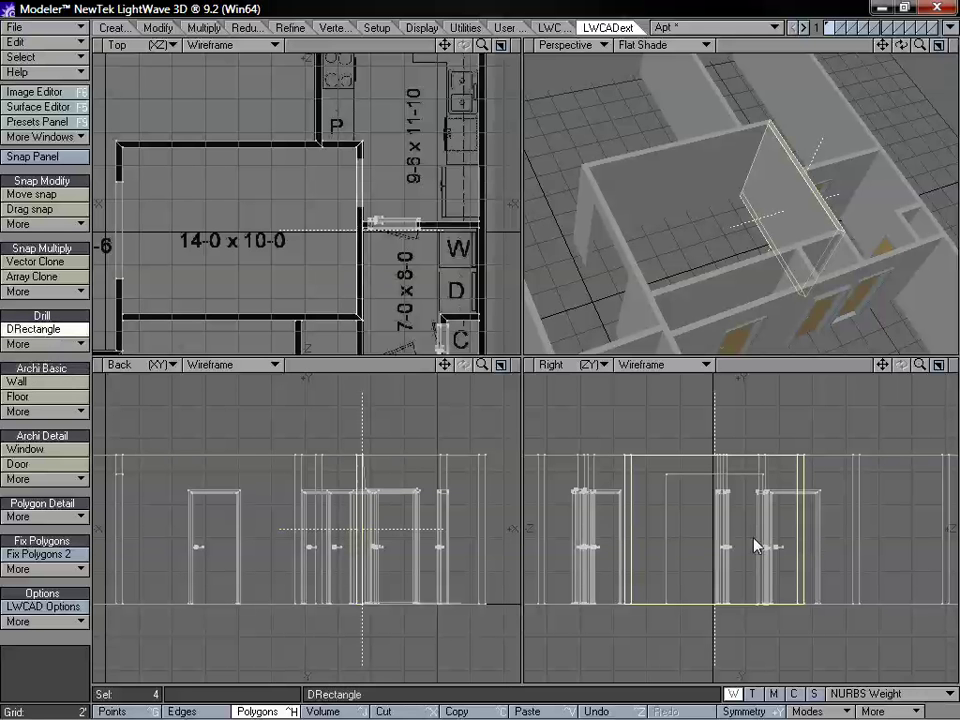
{"action": "left_click_drag", "start_coordinate": [739, 495], "coordinate": [786, 630]}
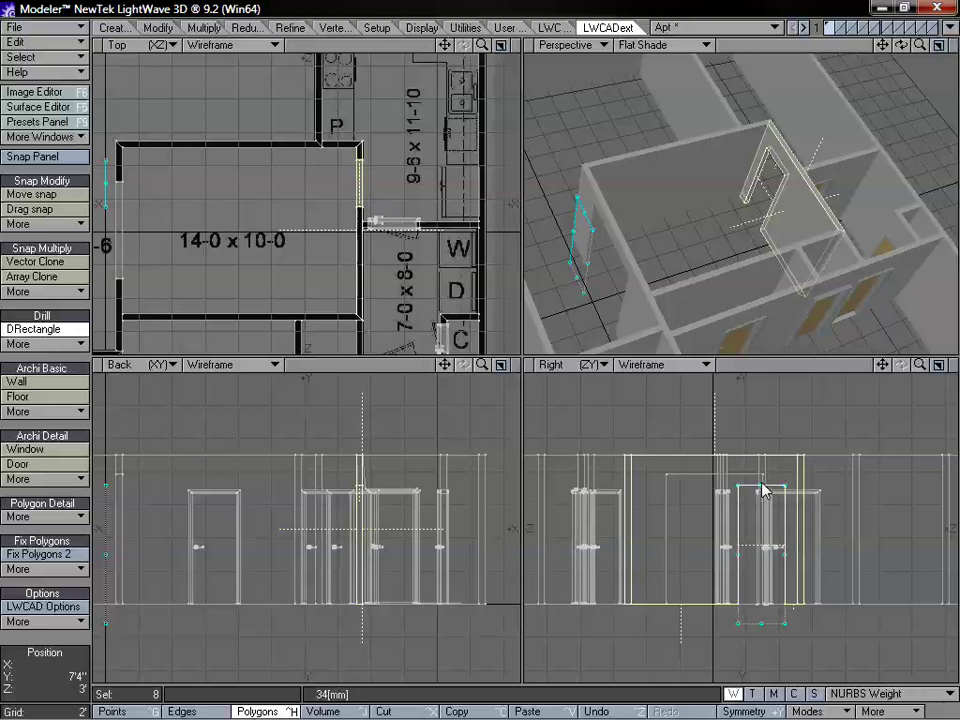
{"action": "left_click_drag", "start_coordinate": [761, 479], "coordinate": [762, 476]}
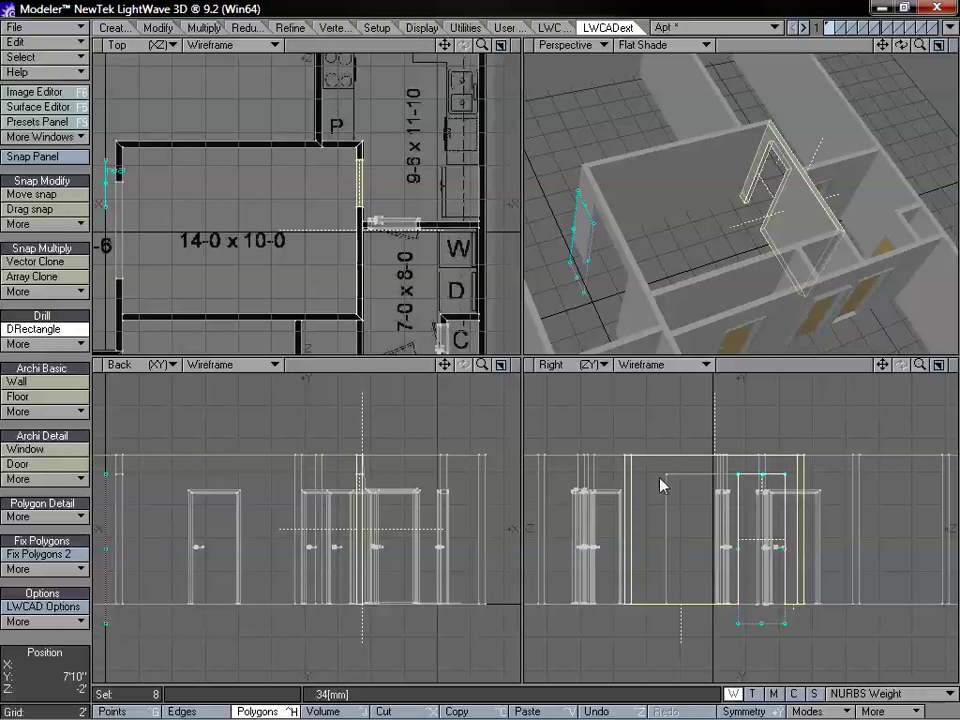
{"action": "left_click", "coordinate": [28, 447]}
Drill a floor-level rectangular opening through the wall between the 16-2 x 15-2 and 9-6 x 8-2 rooms, matching the earlier openings' height
{"action": "left_click_drag", "start_coordinate": [712, 280], "coordinate": [735, 259], "text": "alt"}
{"action": "left_click_drag", "start_coordinate": [445, 45], "coordinate": [476, 227]}
{"action": "mouse_move", "coordinate": [335, 159]}
{"action": "left_mouse_down"}
{"action": "mouse_move", "coordinate": [364, 161]}
{"action": "mouse_move", "coordinate": [343, 170]}
{"action": "left_mouse_up"}
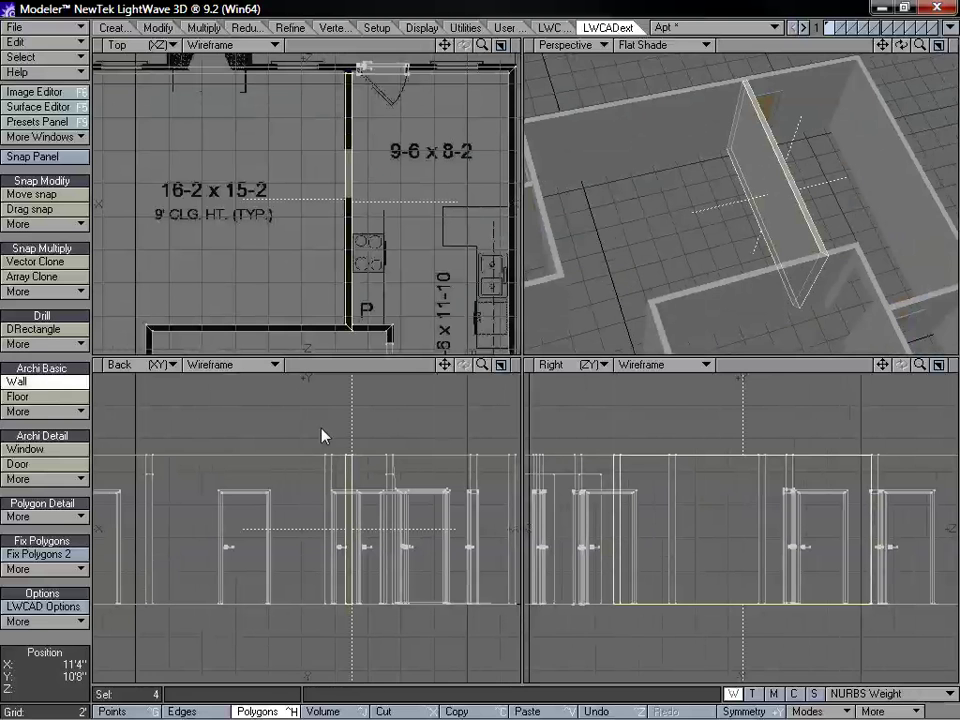
{"action": "left_click", "coordinate": [45, 329]}
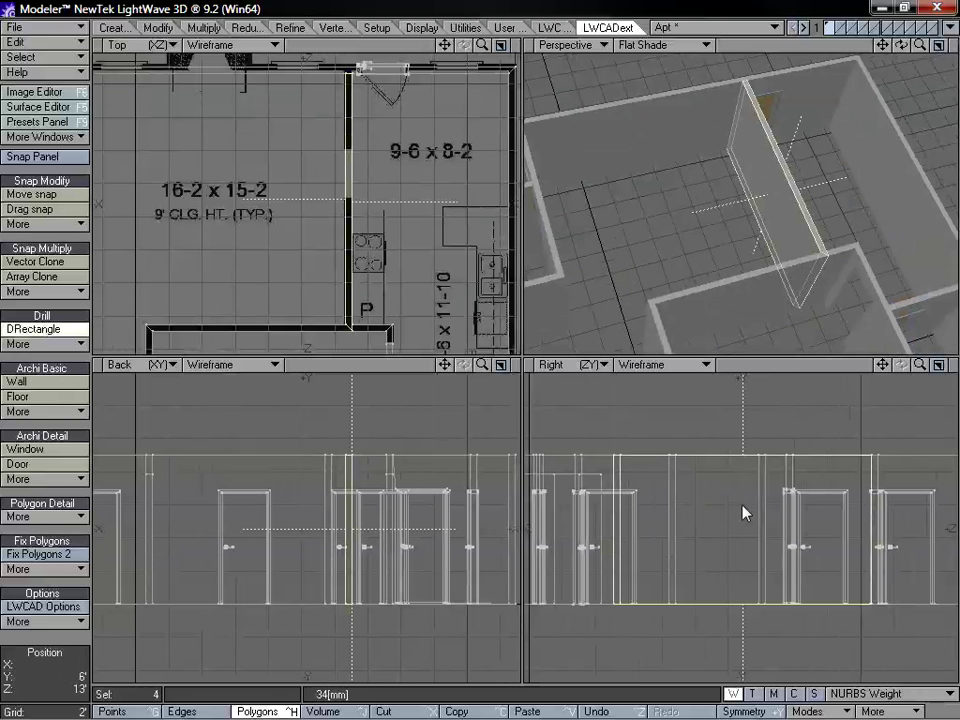
{"action": "left_click_drag", "start_coordinate": [724, 606], "coordinate": [747, 652]}
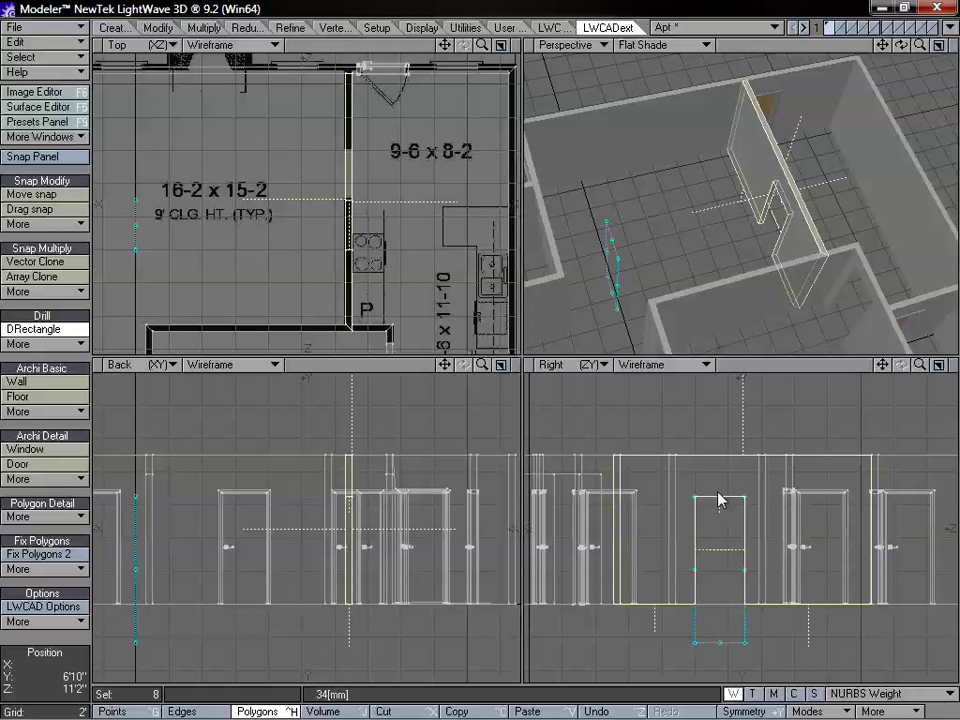
{"action": "left_click_drag", "start_coordinate": [724, 503], "coordinate": [720, 484]}
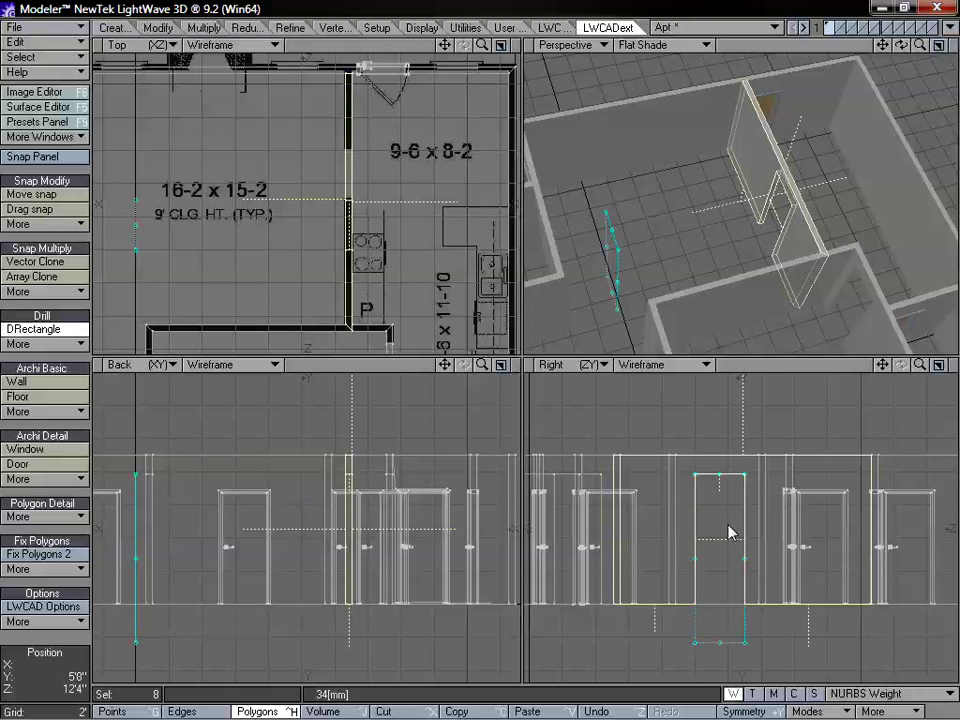
Adjust both sides of the new opening to fit the gap in the floor plan between the two rooms
{"action": "left_click_drag", "start_coordinate": [697, 568], "coordinate": [797, 563]}
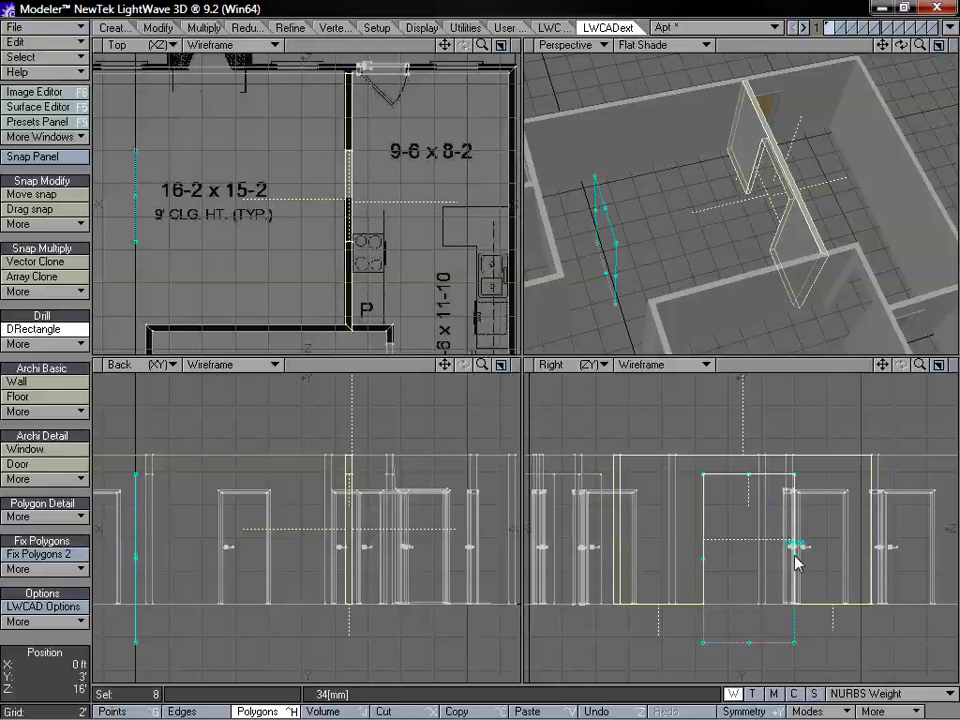
{"action": "left_click_drag", "start_coordinate": [721, 565], "coordinate": [750, 565]}
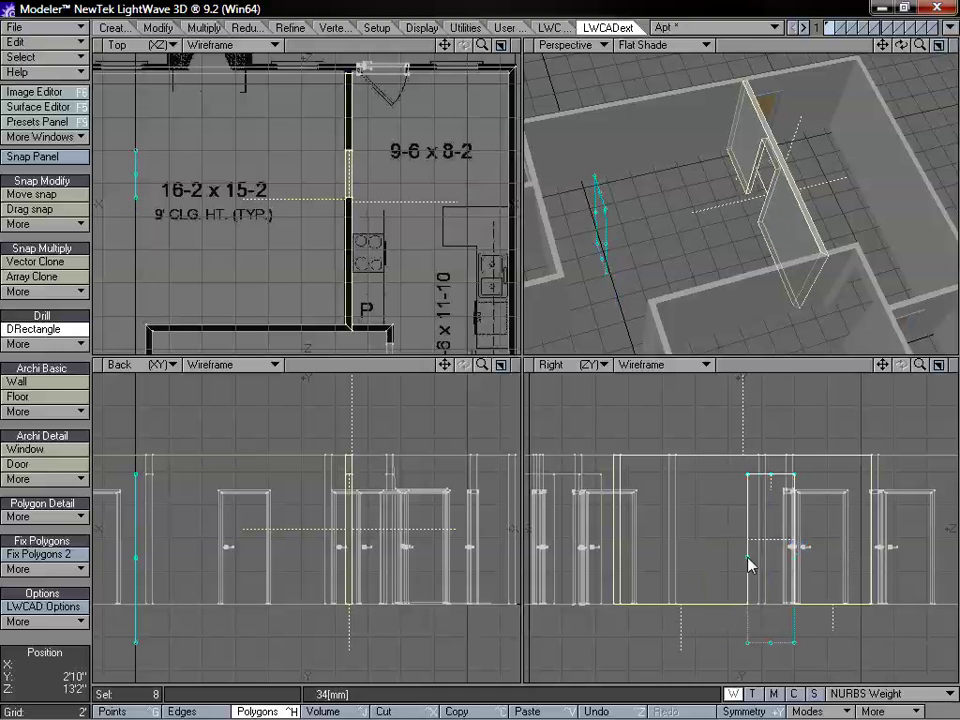
{"action": "left_click", "coordinate": [20, 450]}
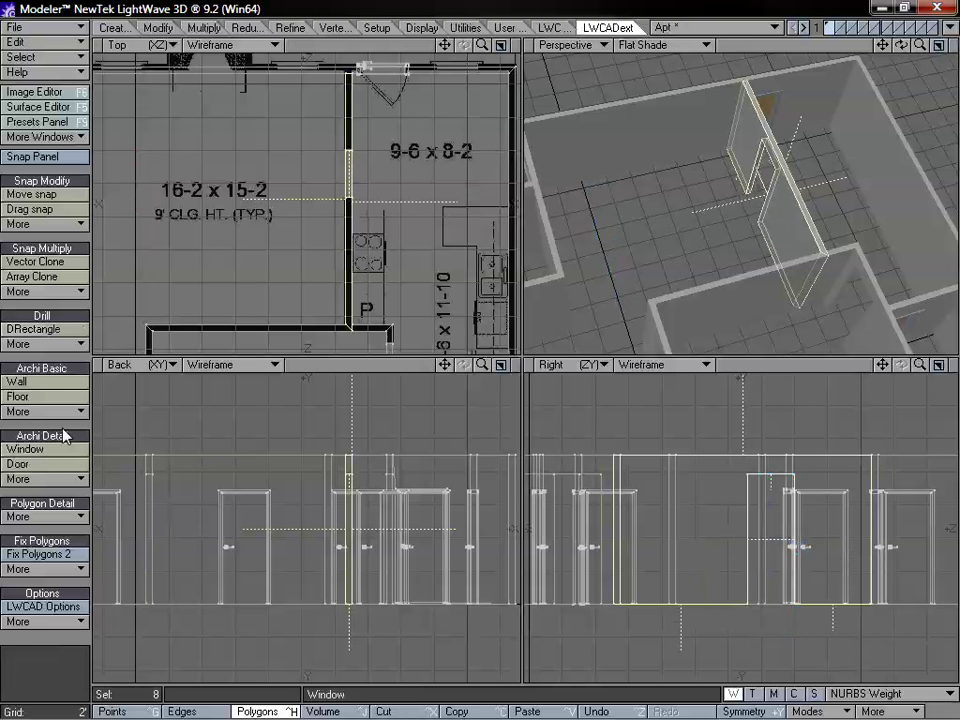
{"action": "left_click_drag", "start_coordinate": [775, 220], "coordinate": [731, 224], "text": "alt"}
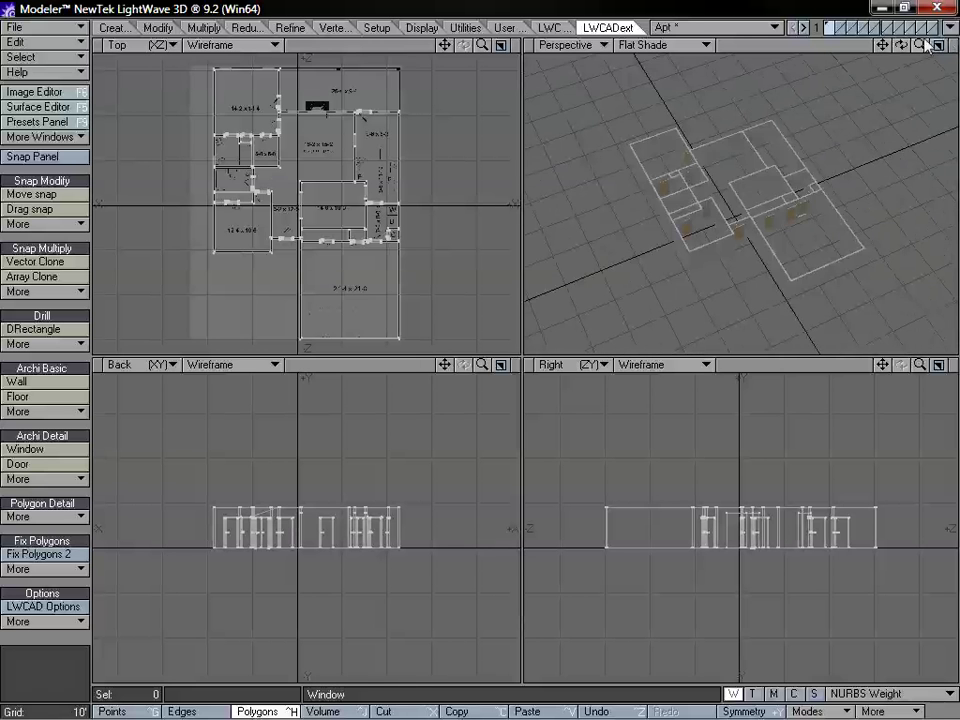
Switch to the empty second layer and maximize the Top view around the floor plan image
{"action": "left_click_drag", "start_coordinate": [922, 44], "coordinate": [943, 44]}
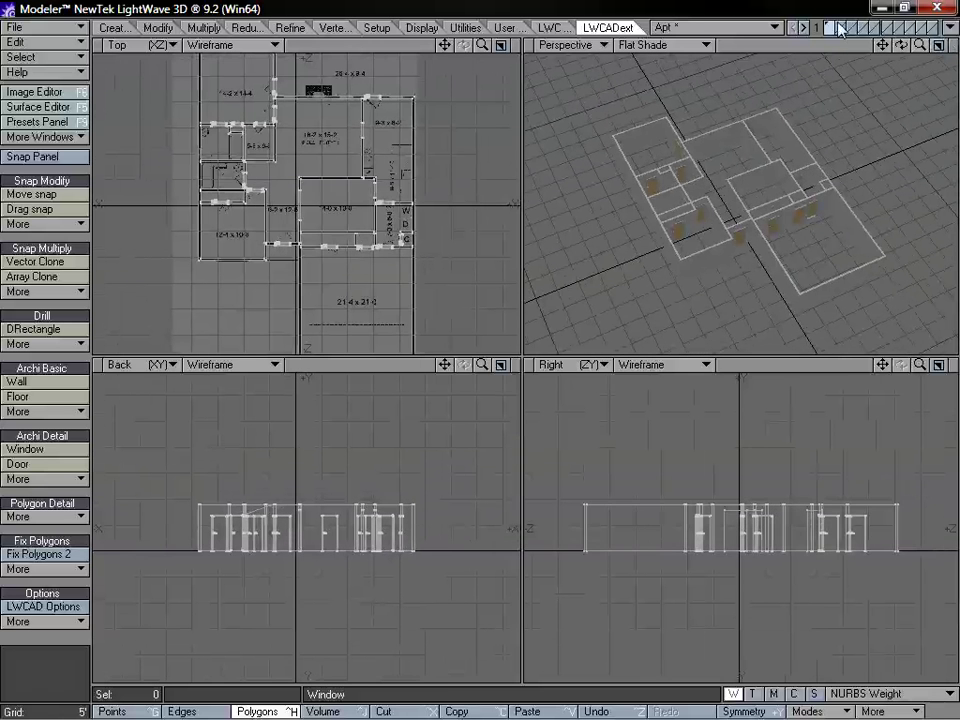
{"action": "left_click", "coordinate": [838, 23]}
{"action": "left_click", "coordinate": [831, 31]}
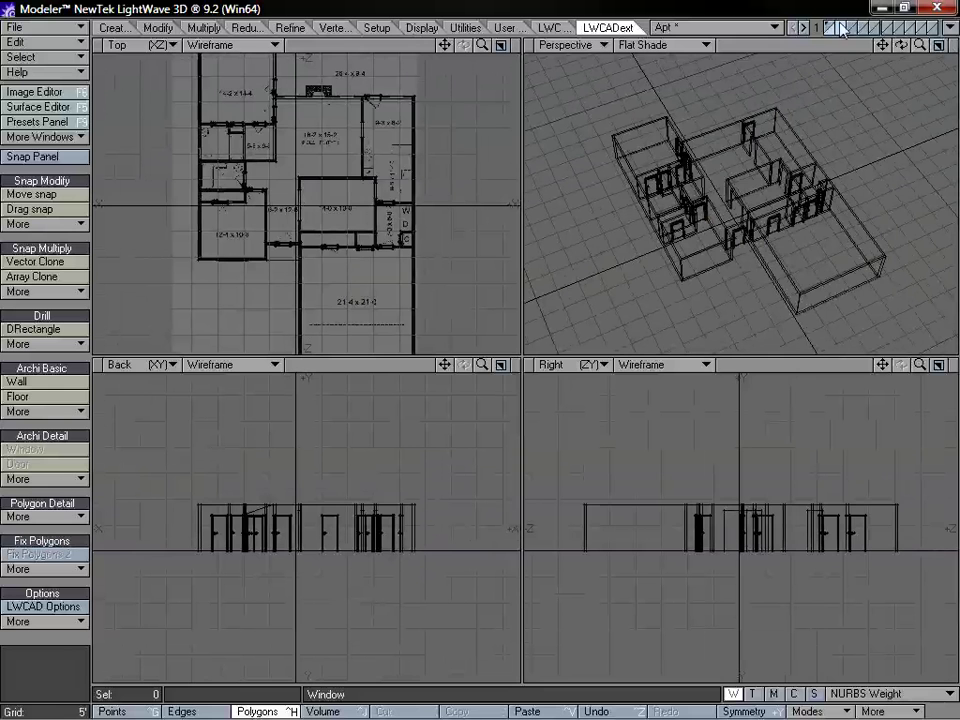
{"action": "left_click", "coordinate": [840, 30]}
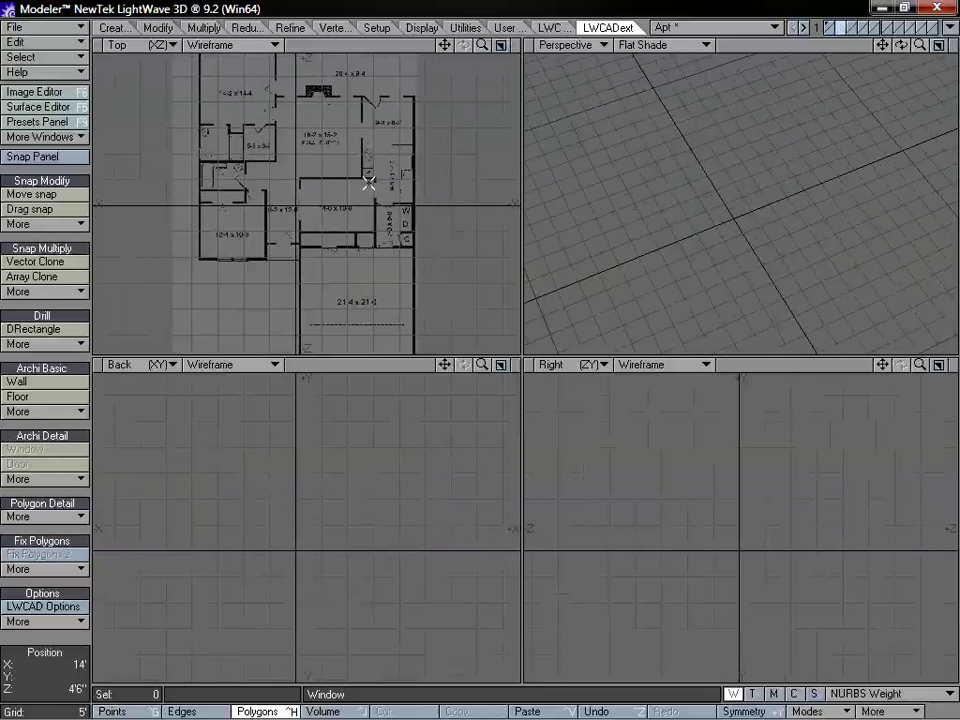
{"action": "key", "text": "KP_0"}
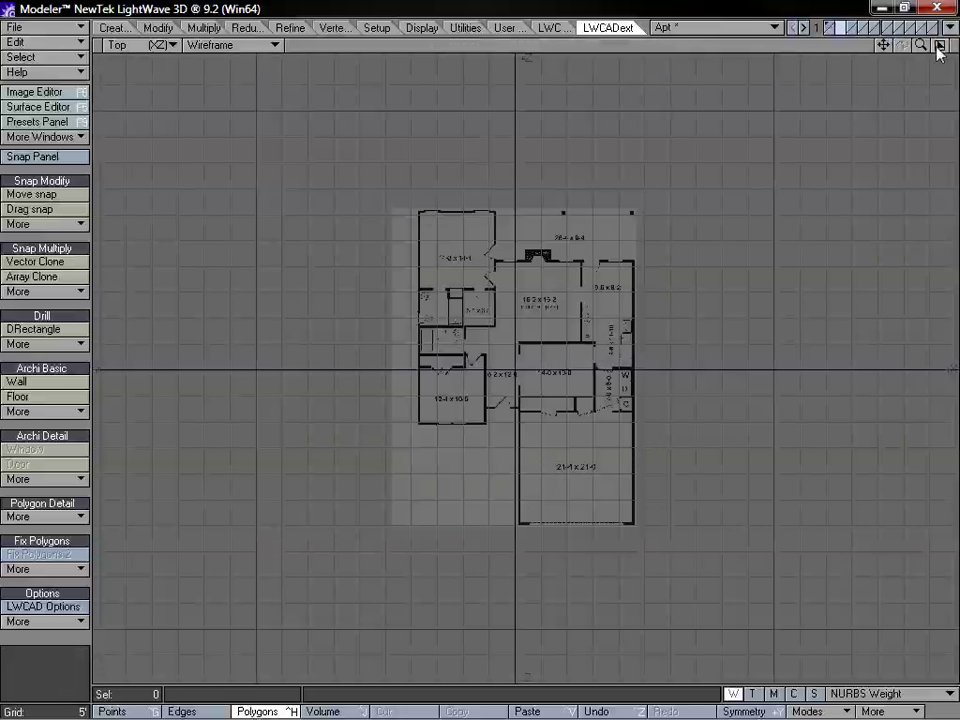
{"action": "left_click_drag", "start_coordinate": [921, 45], "coordinate": [950, 45]}
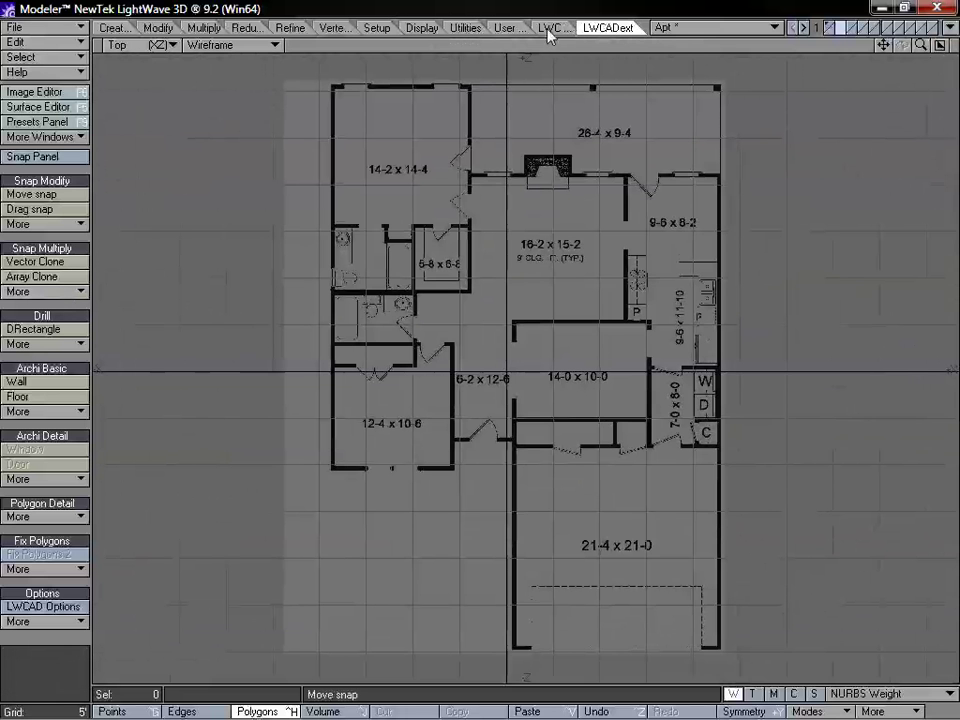
Create a flat box in the Top view that covers the whole floor plan image
{"action": "left_click", "coordinate": [125, 28]}
{"action": "left_click", "coordinate": [52, 178]}
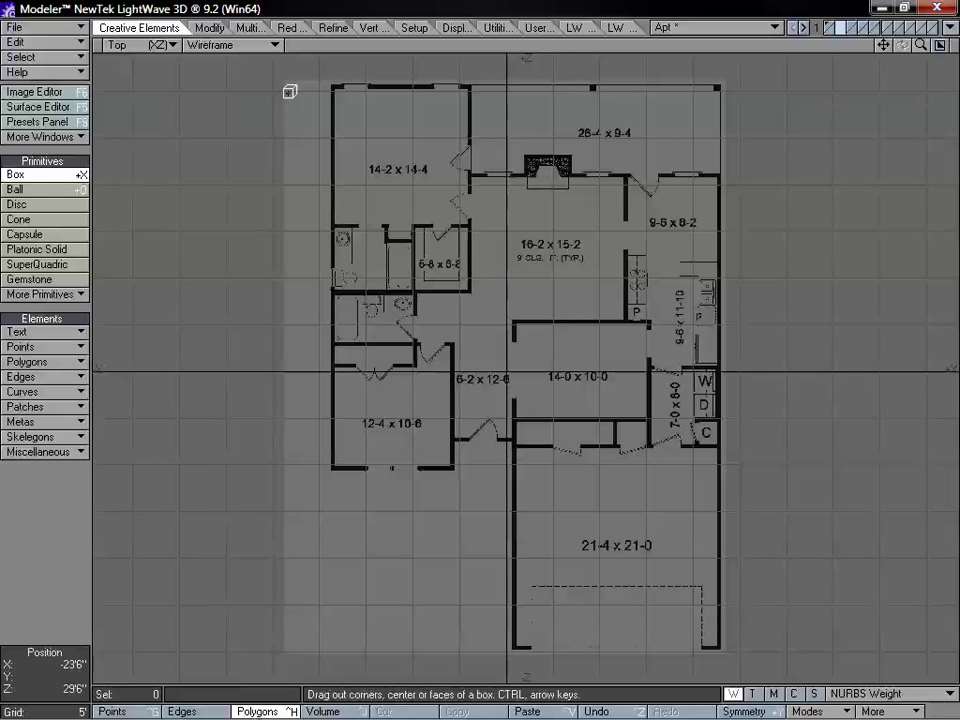
{"action": "left_click_drag", "start_coordinate": [287, 82], "coordinate": [729, 652]}
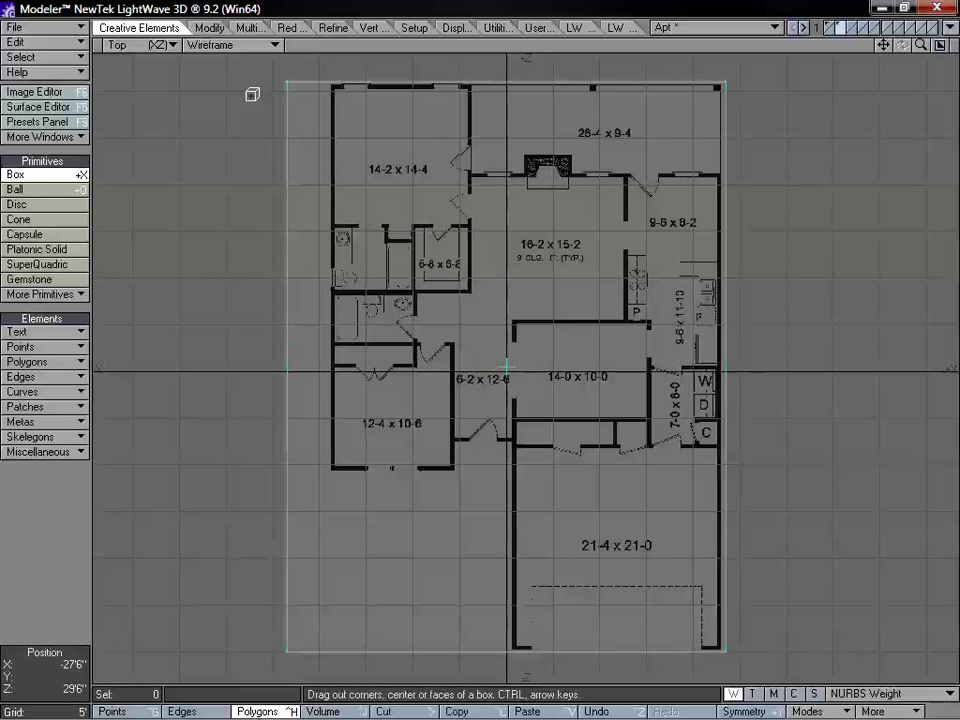
{"action": "left_click_drag", "start_coordinate": [287, 81], "coordinate": [287, 75]}
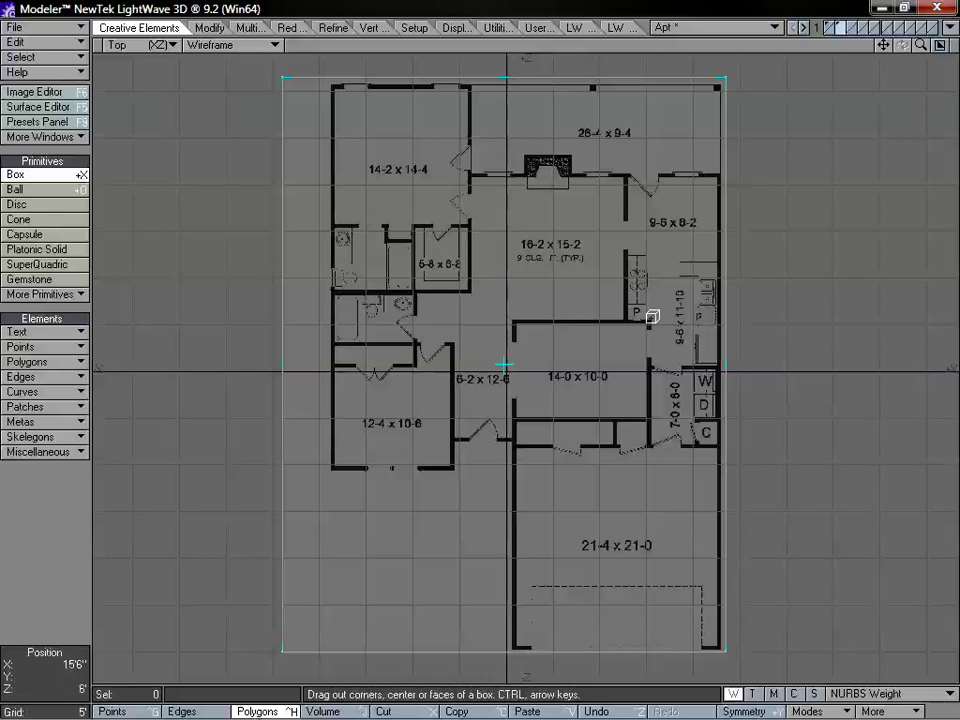
{"action": "key", "text": "space"}
Select the rectangle's two upper corner points and move them down to the floor plan image's upper edge
{"action": "key", "text": "ctrl+g"}
{"action": "mouse_move", "coordinate": [365, 120]}
{"action": "right_mouse_down"}
{"action": "mouse_move", "coordinate": [778, 163]}
{"action": "mouse_move", "coordinate": [349, 18]}
{"action": "right_mouse_up"}
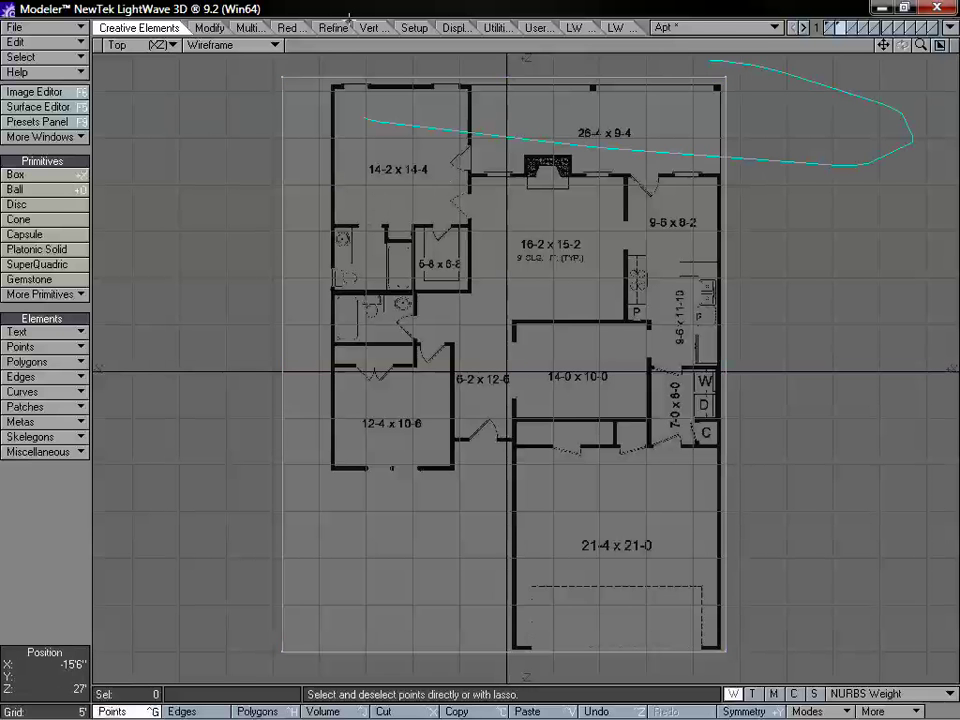
{"action": "right_click_drag", "start_coordinate": [497, 134], "coordinate": [504, 133]}
{"action": "mouse_move", "coordinate": [884, 46]}
{"action": "left_mouse_down"}
{"action": "mouse_move", "coordinate": [932, 159]}
{"action": "mouse_move", "coordinate": [959, 323]}
{"action": "left_mouse_up"}
{"action": "left_click_drag", "start_coordinate": [920, 45], "coordinate": [925, 55]}
{"action": "key", "text": "t"}
{"action": "left_click_drag", "start_coordinate": [459, 311], "coordinate": [459, 331]}
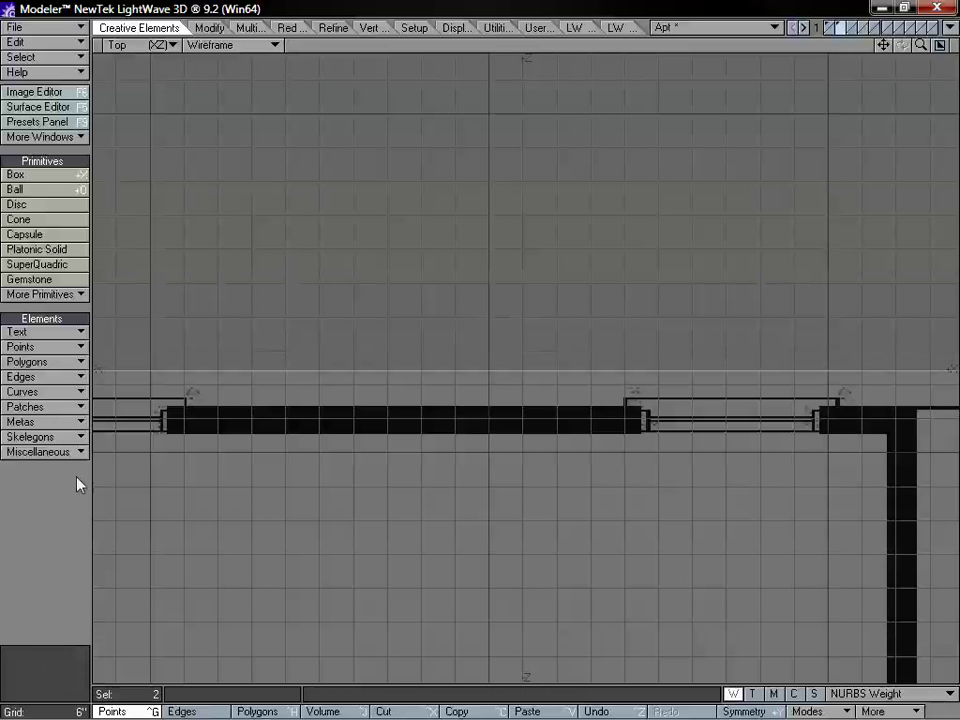
Select the rectangle's two left corner points and align them with the floor plan image's left edge
{"action": "left_click_drag", "start_coordinate": [920, 46], "coordinate": [481, 351]}
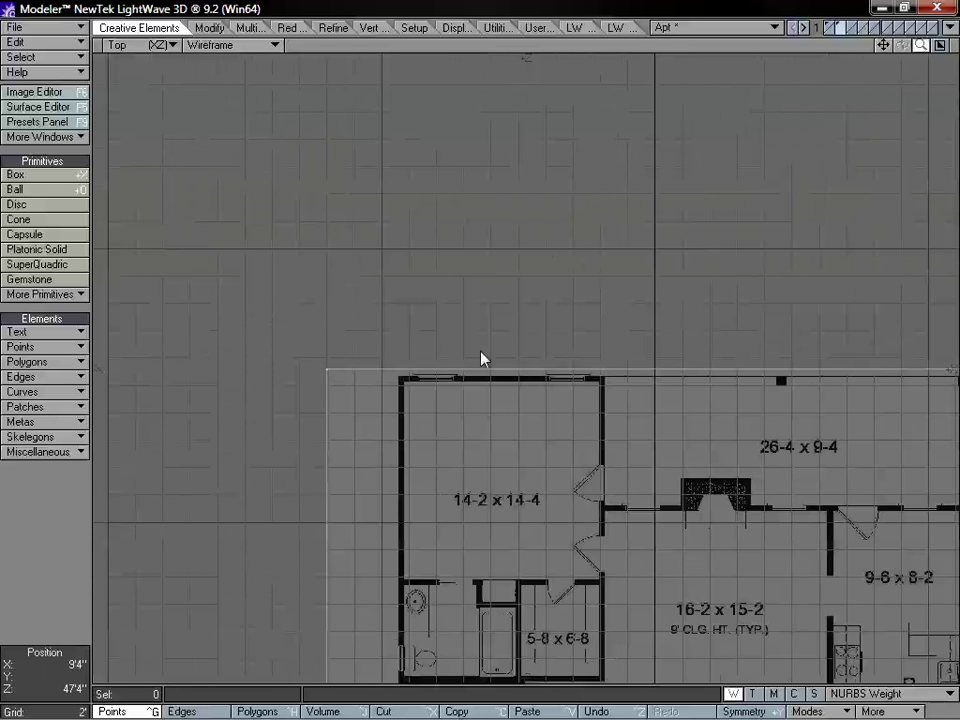
{"action": "left_click_drag", "start_coordinate": [885, 47], "coordinate": [478, 358]}
{"action": "left_click_drag", "start_coordinate": [927, 50], "coordinate": [884, 7]}
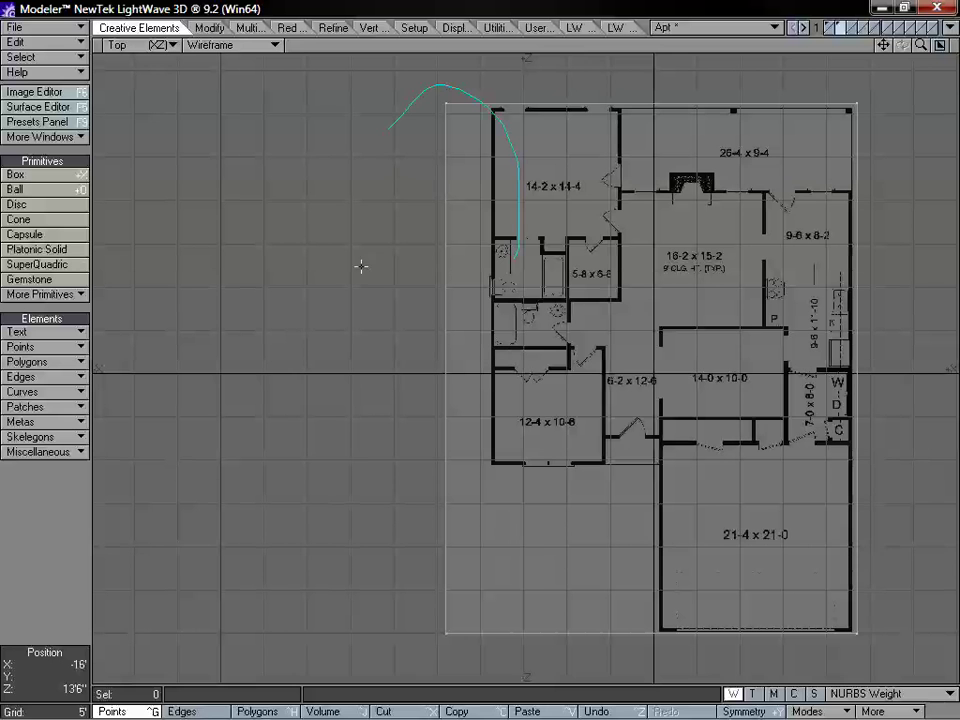
{"action": "right_click_drag", "start_coordinate": [550, 163], "coordinate": [522, 161]}
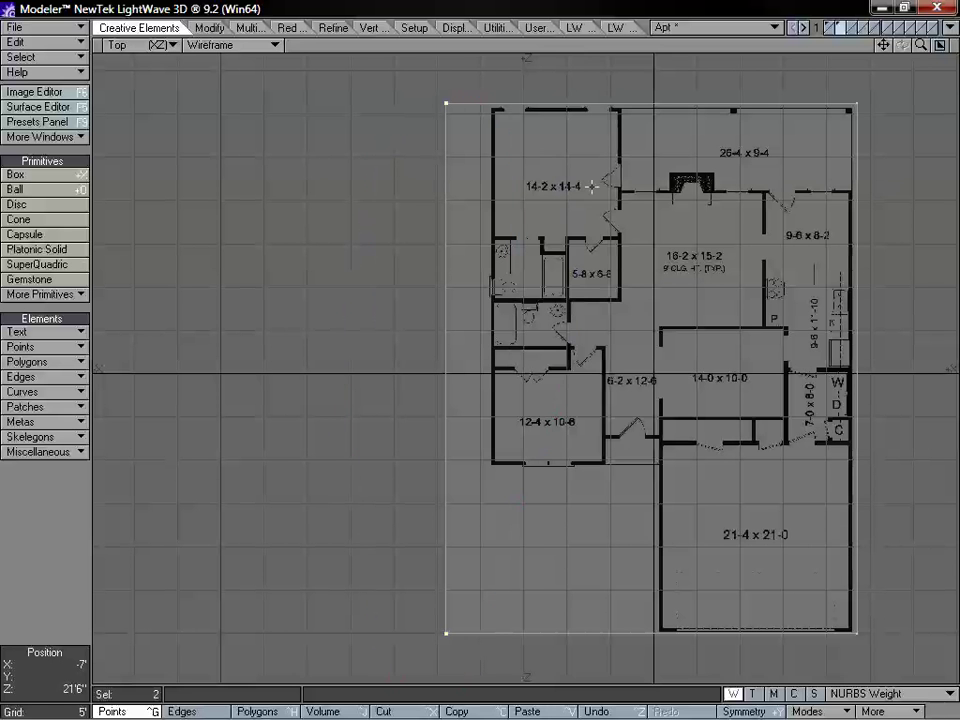
{"action": "mouse_move", "coordinate": [884, 46]}
{"action": "left_mouse_down"}
{"action": "mouse_move", "coordinate": [946, 211]}
{"action": "mouse_move", "coordinate": [860, 183]}
{"action": "left_mouse_up"}
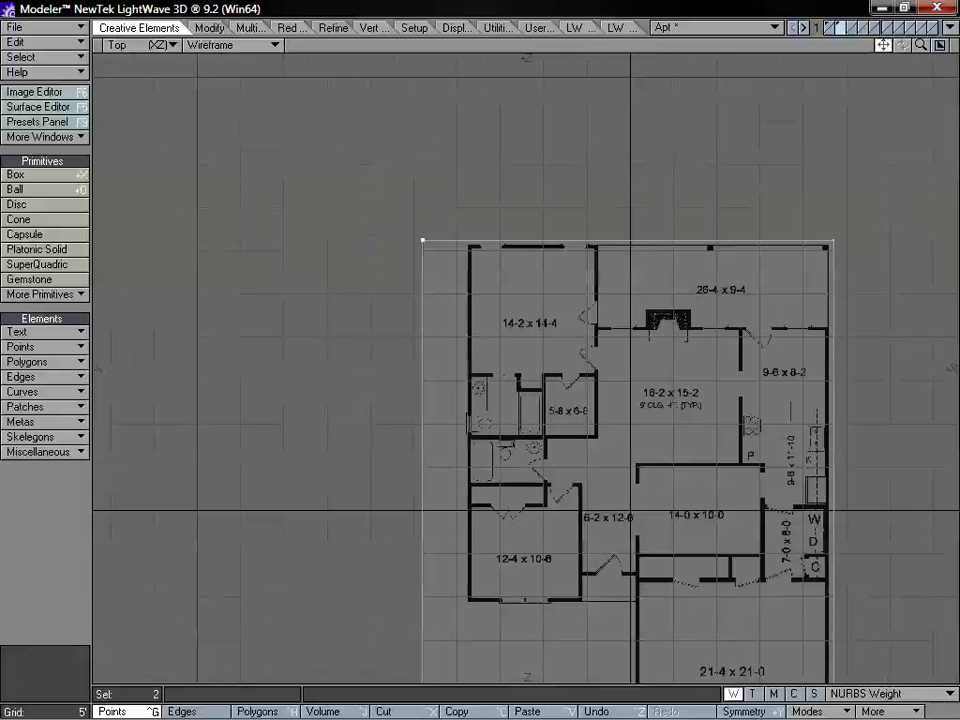
{"action": "left_click_drag", "start_coordinate": [920, 45], "coordinate": [955, 45]}
{"action": "left_click_drag", "start_coordinate": [884, 46], "coordinate": [930, 27]}
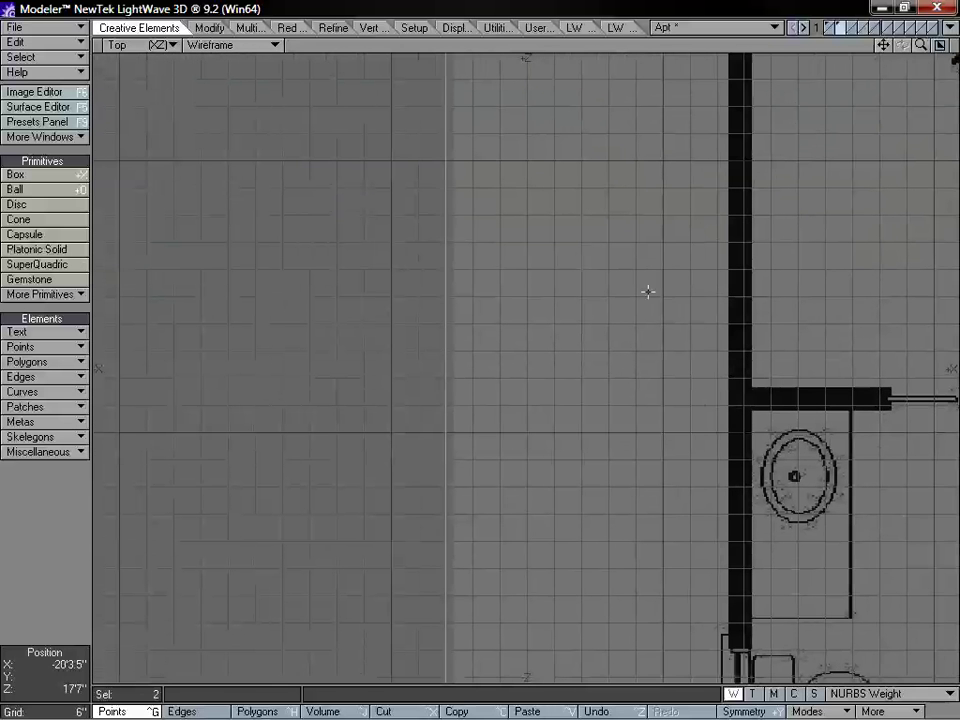
{"action": "key", "text": "t"}
{"action": "left_click_drag", "start_coordinate": [431, 349], "coordinate": [438, 349]}
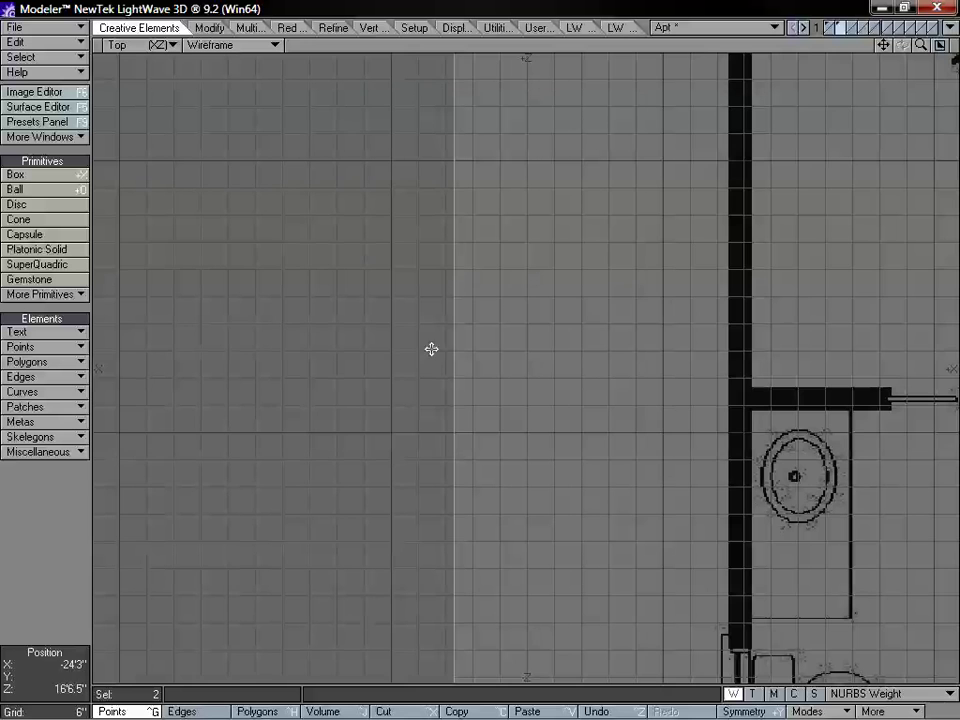
{"action": "left_click", "coordinate": [37, 489]}
Select the rectangle's two lower corner points and move them down to the floor plan image's bottom edge
{"action": "key", "text": "a"}
{"action": "left_click_drag", "start_coordinate": [638, 427], "coordinate": [641, 405], "text": "alt"}
{"action": "right_click_drag", "start_coordinate": [793, 547], "coordinate": [793, 547]}
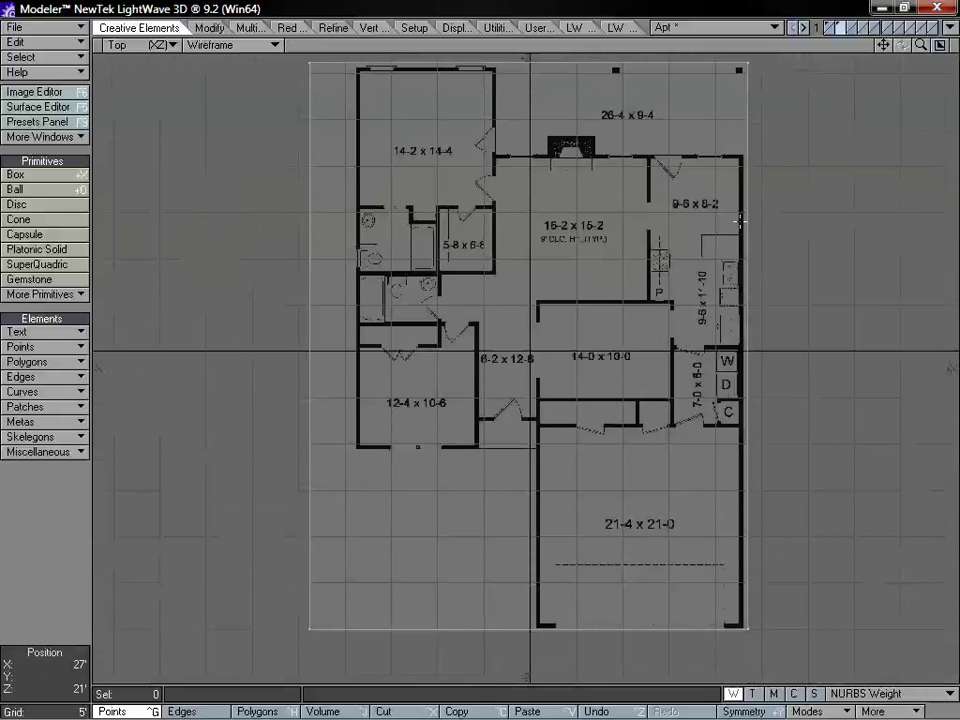
{"action": "right_click_drag", "start_coordinate": [655, 339], "coordinate": [280, 555]}
{"action": "mouse_move", "coordinate": [259, 661]}
{"action": "right_mouse_down"}
{"action": "mouse_move", "coordinate": [829, 529]}
{"action": "mouse_move", "coordinate": [687, 519]}
{"action": "right_mouse_up"}
{"action": "left_click_drag", "start_coordinate": [883, 45], "coordinate": [959, 0]}
{"action": "left_click_drag", "start_coordinate": [920, 45], "coordinate": [922, 50]}
{"action": "key", "text": "t"}
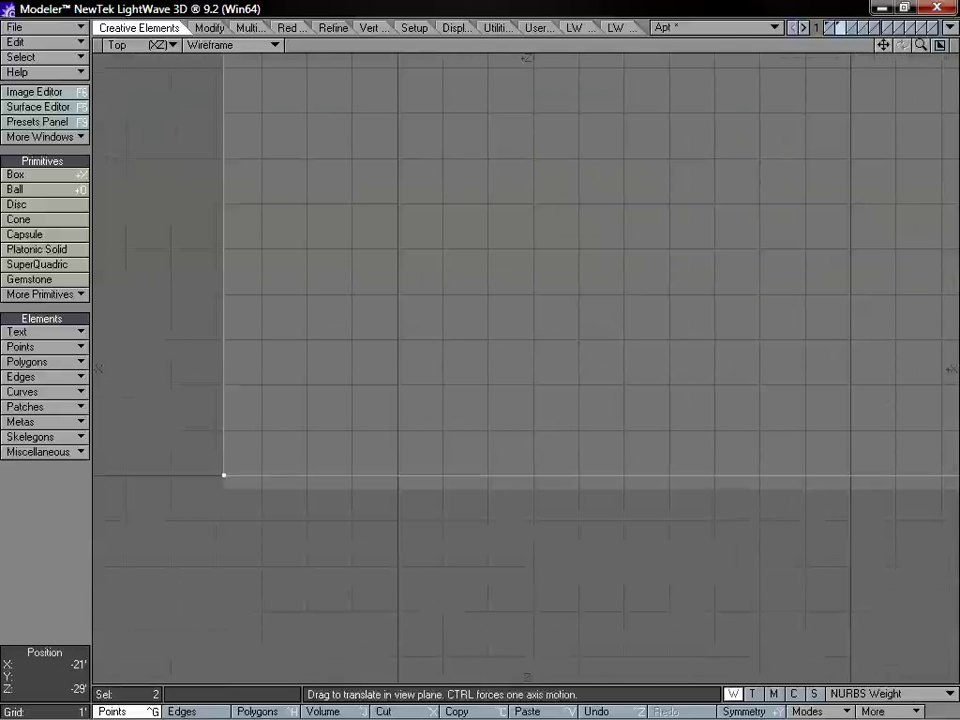
{"action": "left_click_drag", "start_coordinate": [356, 404], "coordinate": [356, 420]}
{"action": "left_click", "coordinate": [32, 538]}
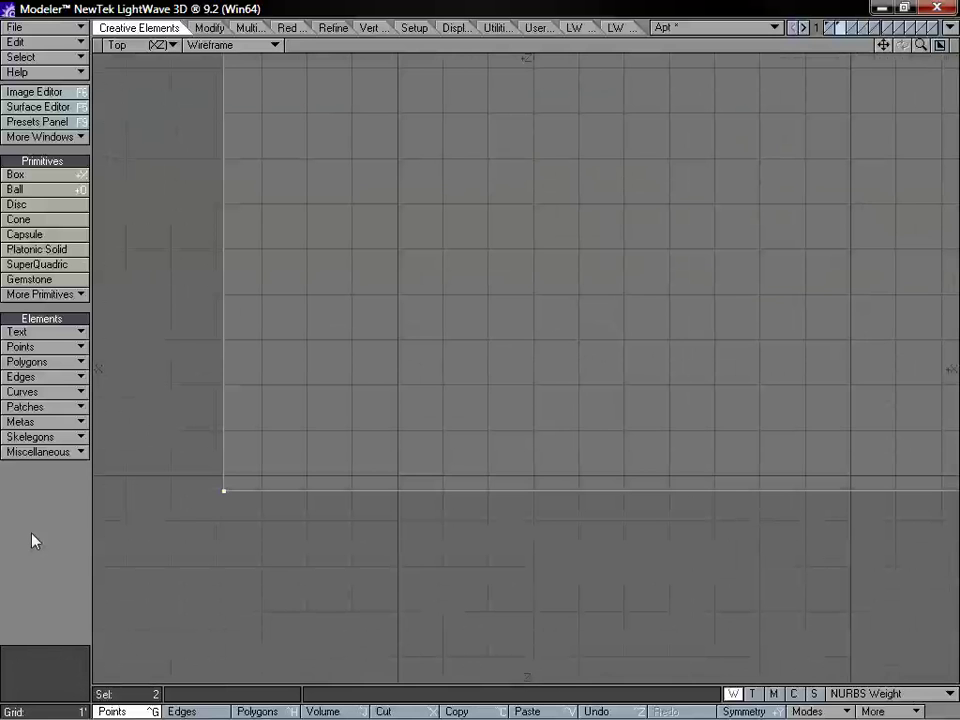
Restore the four-view layout and lower the flat rectangle to roughly ground level in the Back view
{"action": "key", "text": "a"}
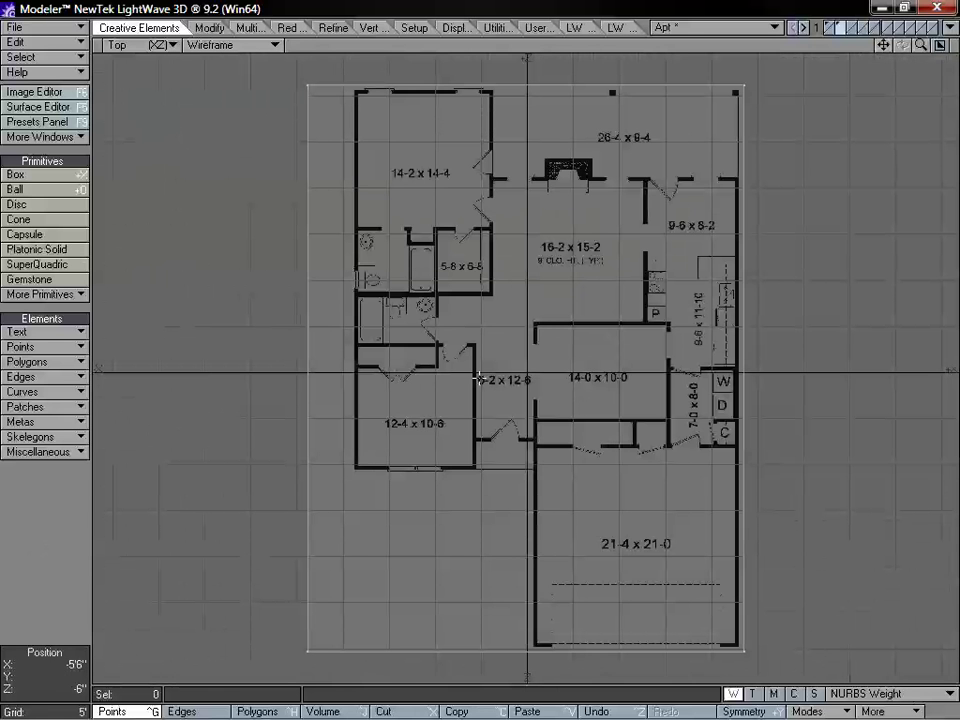
{"action": "key", "text": "KP_0"}
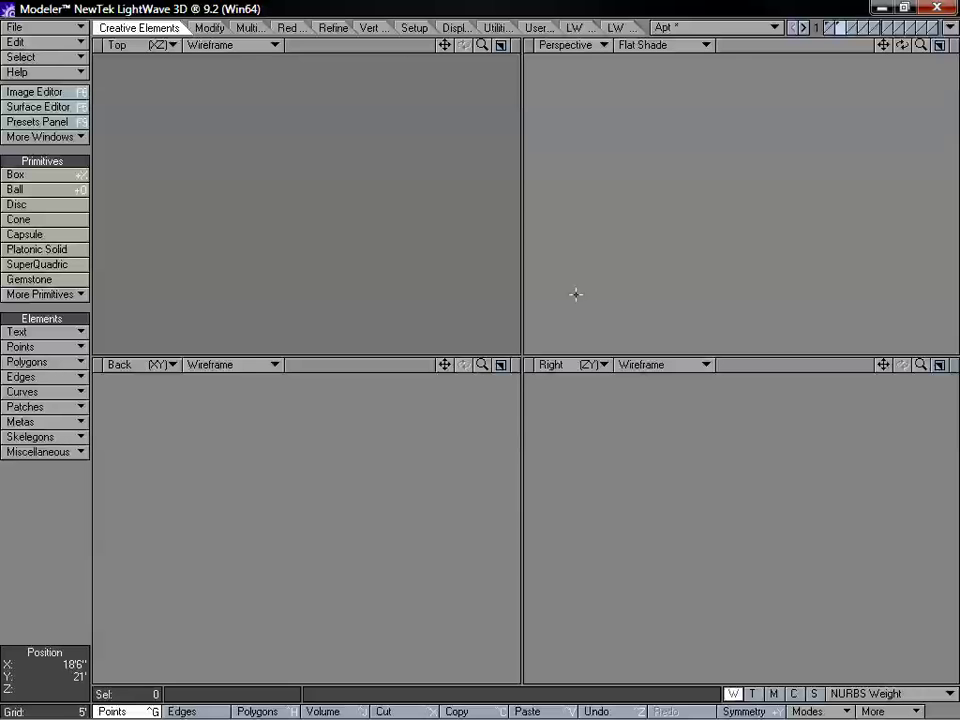
{"action": "key", "text": "a"}
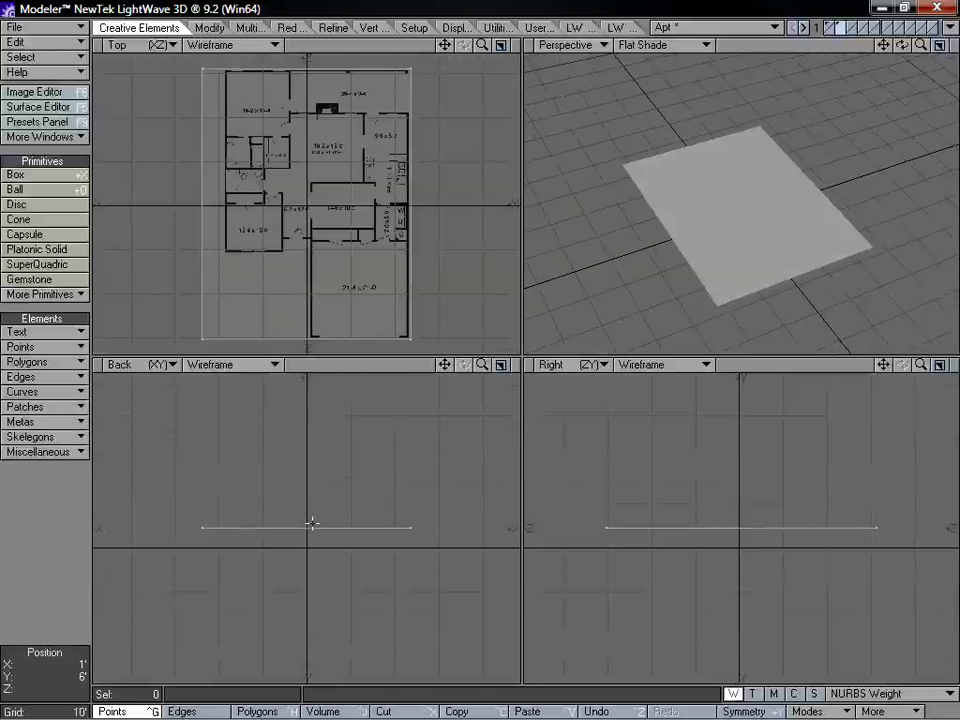
{"action": "key", "text": "t"}
{"action": "left_click_drag", "start_coordinate": [311, 491], "coordinate": [311, 513]}
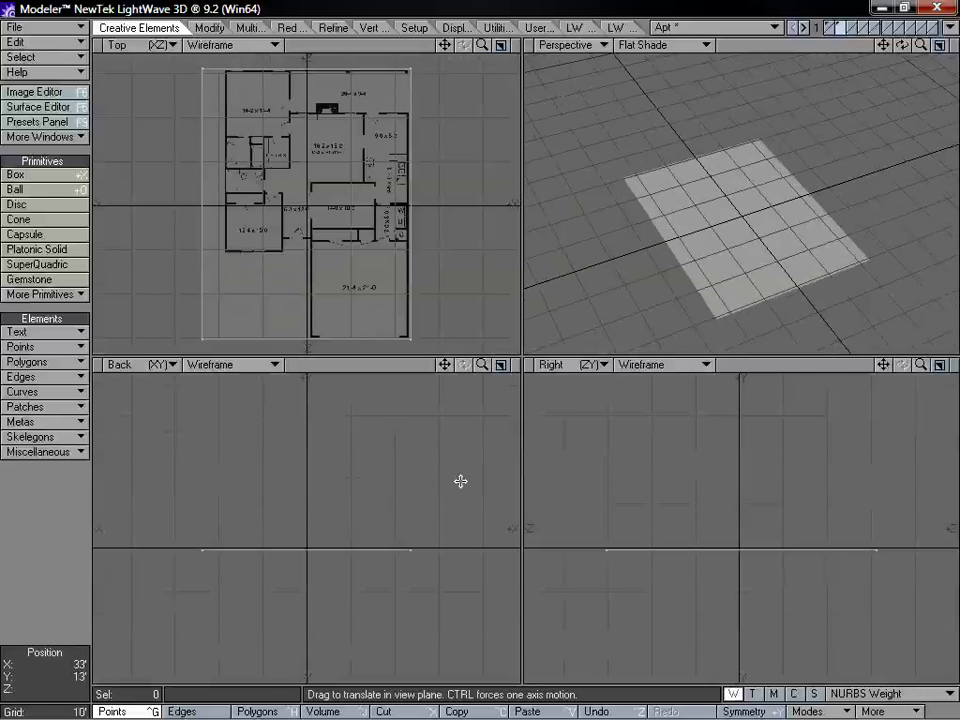
{"action": "key", "text": "space"}
Fine-tune the rectangle's height in the Back view so it lies on the ground axis
{"action": "mouse_move", "coordinate": [766, 256]}
{"action": "left_mouse_down", "text": "alt"}
{"action": "mouse_move", "coordinate": [812, 268]}
{"action": "mouse_move", "coordinate": [782, 249]}
{"action": "left_mouse_up", "text": "alt"}
{"action": "left_click_drag", "start_coordinate": [482, 365], "coordinate": [483, 365]}
{"action": "key", "text": "t"}
{"action": "left_click_drag", "start_coordinate": [400, 500], "coordinate": [400, 495]}
{"action": "scroll", "coordinate": [658, 223], "scroll_direction": "down", "scroll_amount": 3}
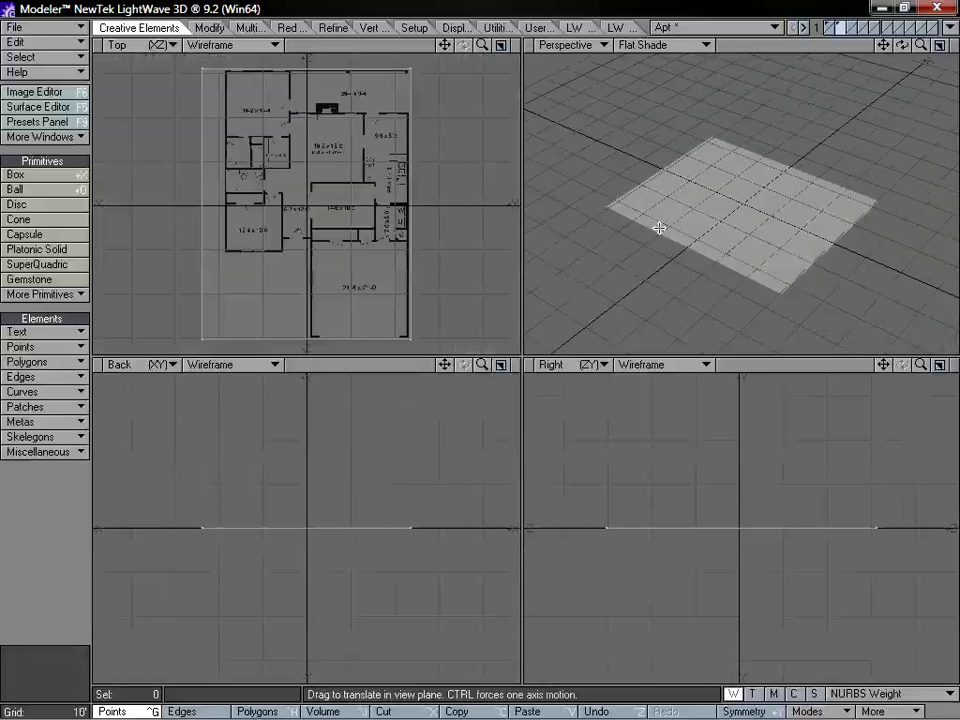
Assign a new surface named Map to the flat ground rectangle
{"action": "left_click_drag", "start_coordinate": [658, 223], "coordinate": [719, 193], "text": "alt"}
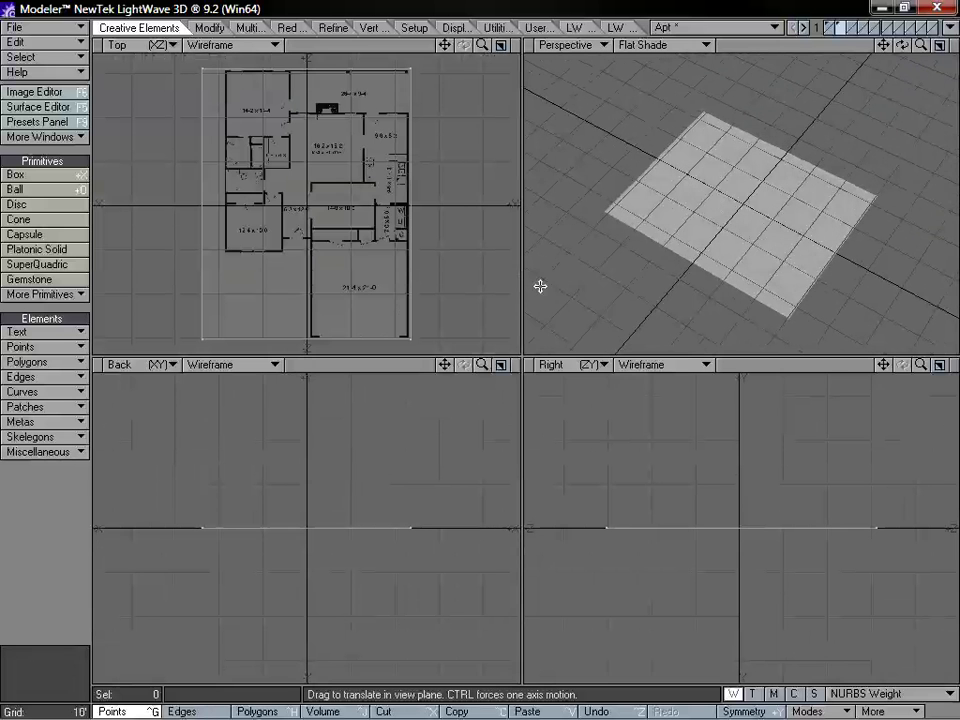
{"action": "key", "text": "q"}
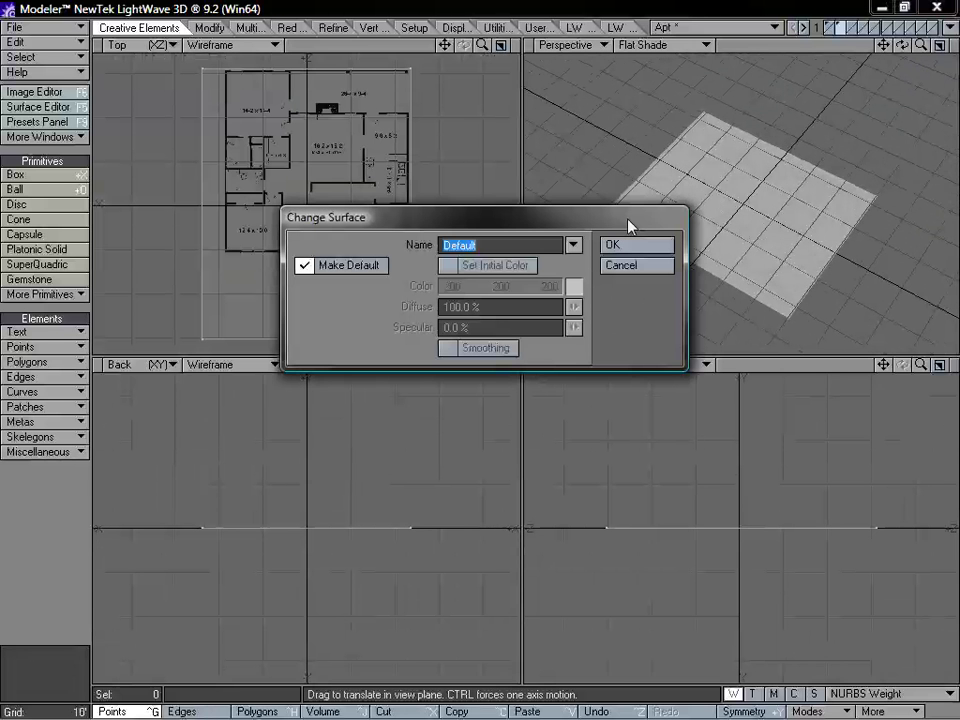
{"action": "type", "text": "Map"}
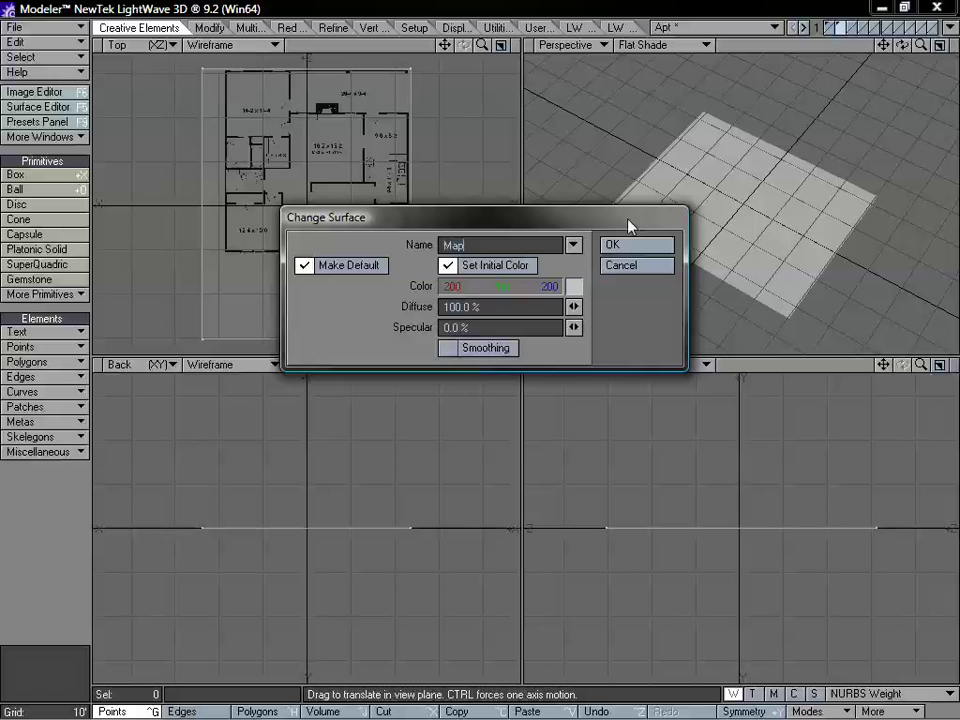
{"action": "key", "text": "Return"}
Open the color texture settings of the Map surface in the Surface Editor
{"action": "left_click_drag", "start_coordinate": [750, 225], "coordinate": [767, 174], "text": "alt"}
{"action": "left_click_drag", "start_coordinate": [921, 45], "coordinate": [949, 45]}
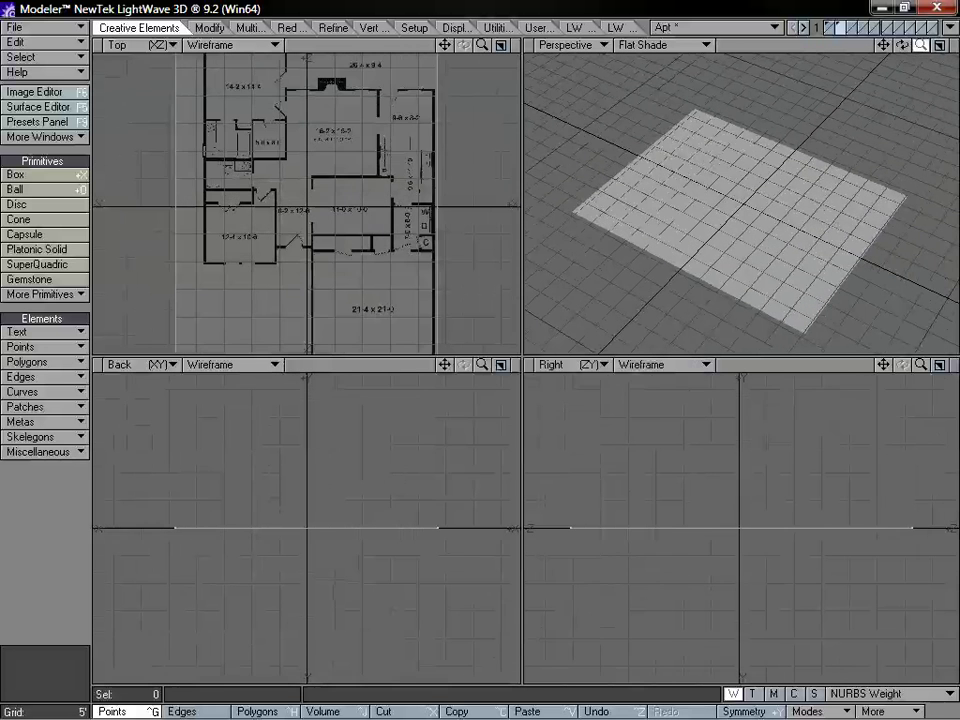
{"action": "left_click", "coordinate": [38, 106]}
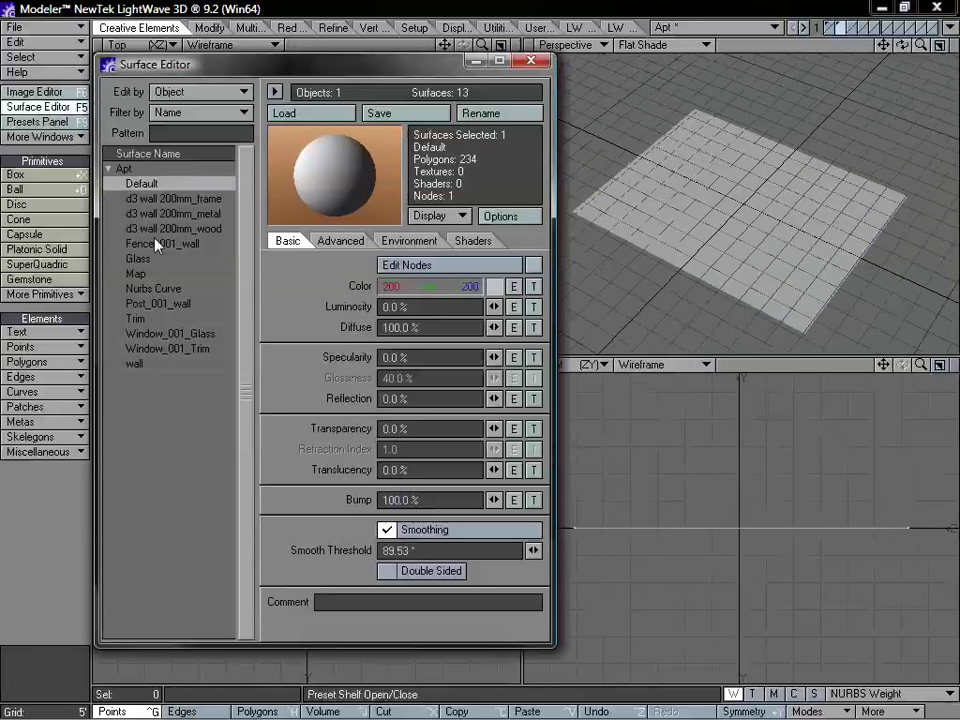
{"action": "left_click", "coordinate": [152, 275]}
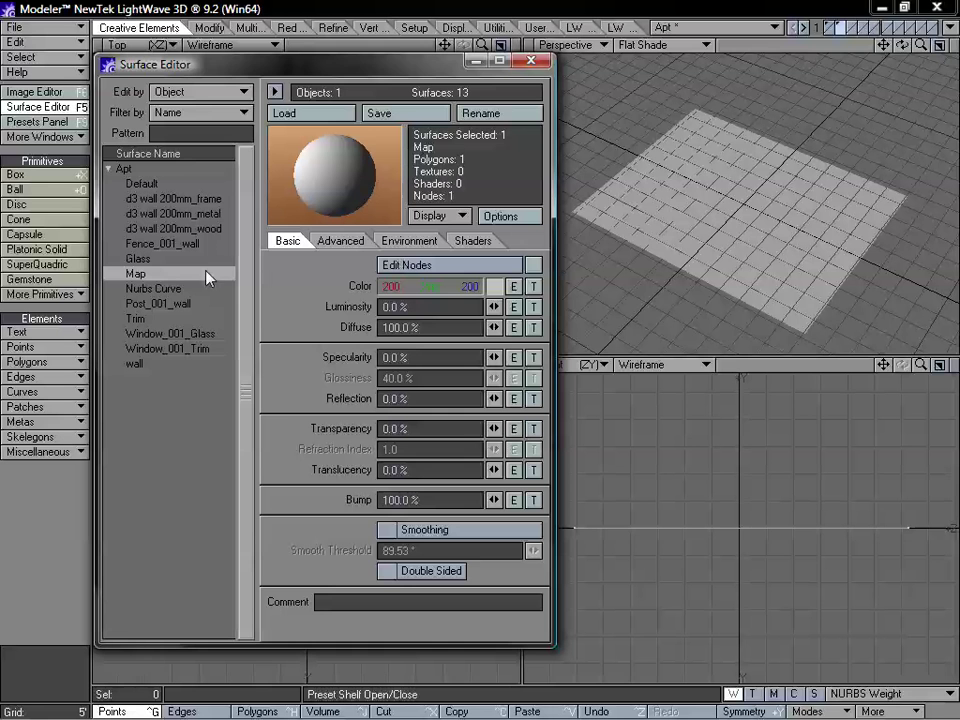
{"action": "left_click", "coordinate": [535, 287]}
{"action": "left_click_drag", "start_coordinate": [492, 113], "coordinate": [396, 118]}
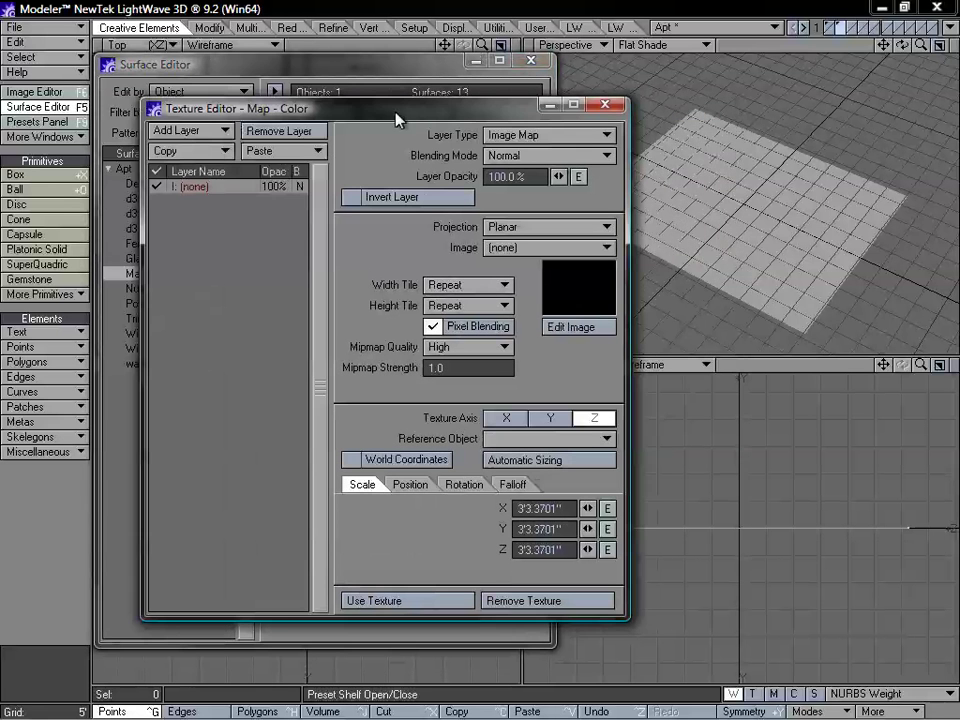
Set the color texture to planar projection on the Y axis using the FLOOR PLAN.bmp image
{"action": "left_click", "coordinate": [520, 229]}
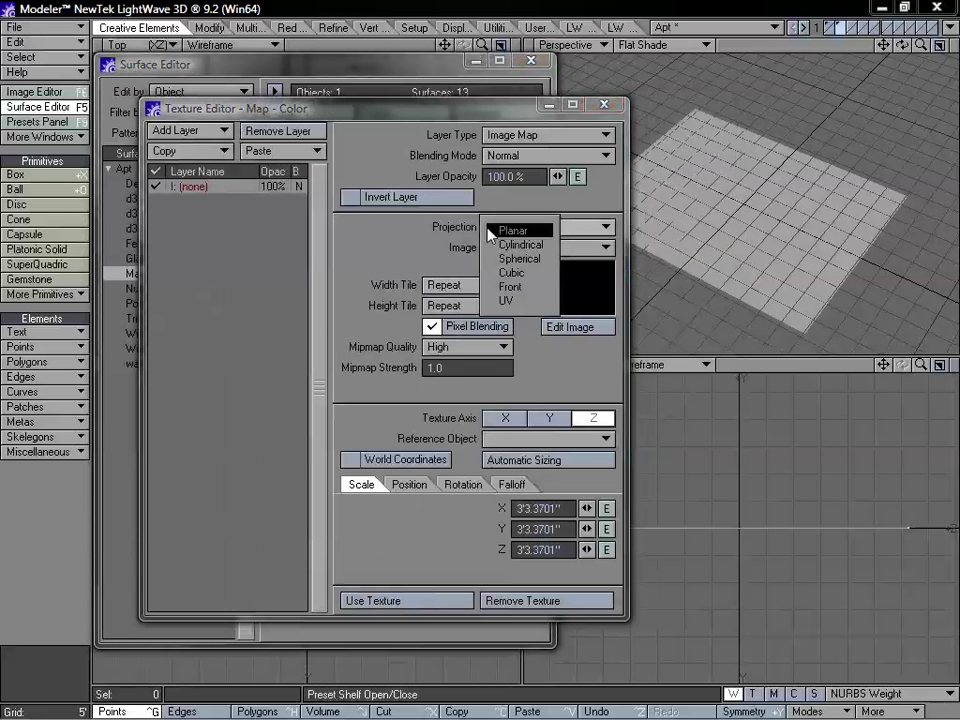
{"action": "left_click", "coordinate": [505, 232]}
{"action": "left_click", "coordinate": [559, 418]}
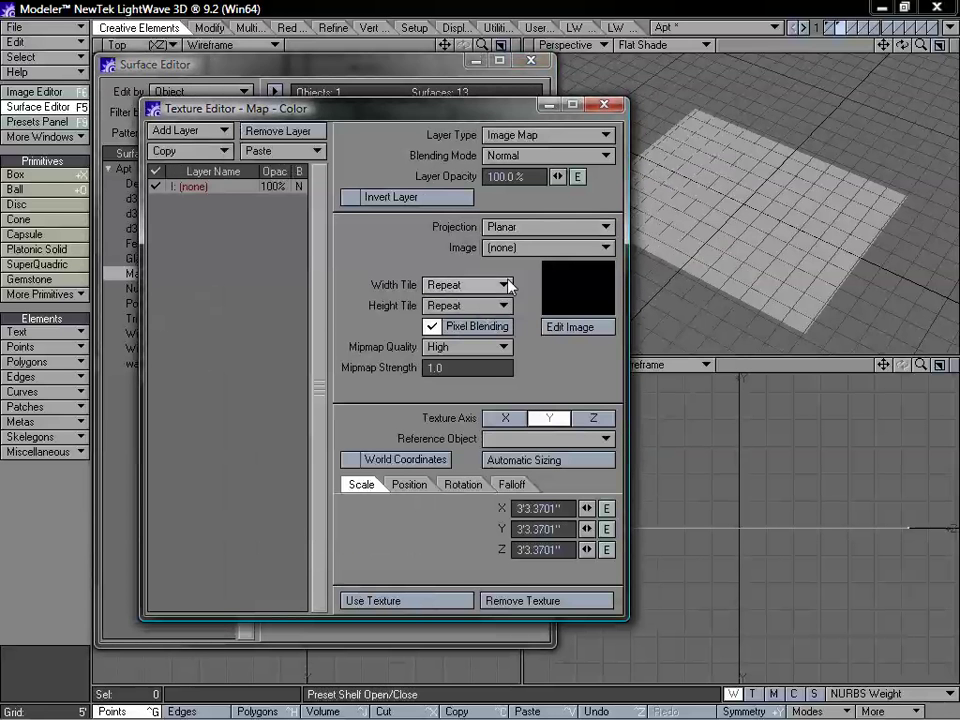
{"action": "left_click", "coordinate": [510, 248]}
{"action": "left_click", "coordinate": [509, 262]}
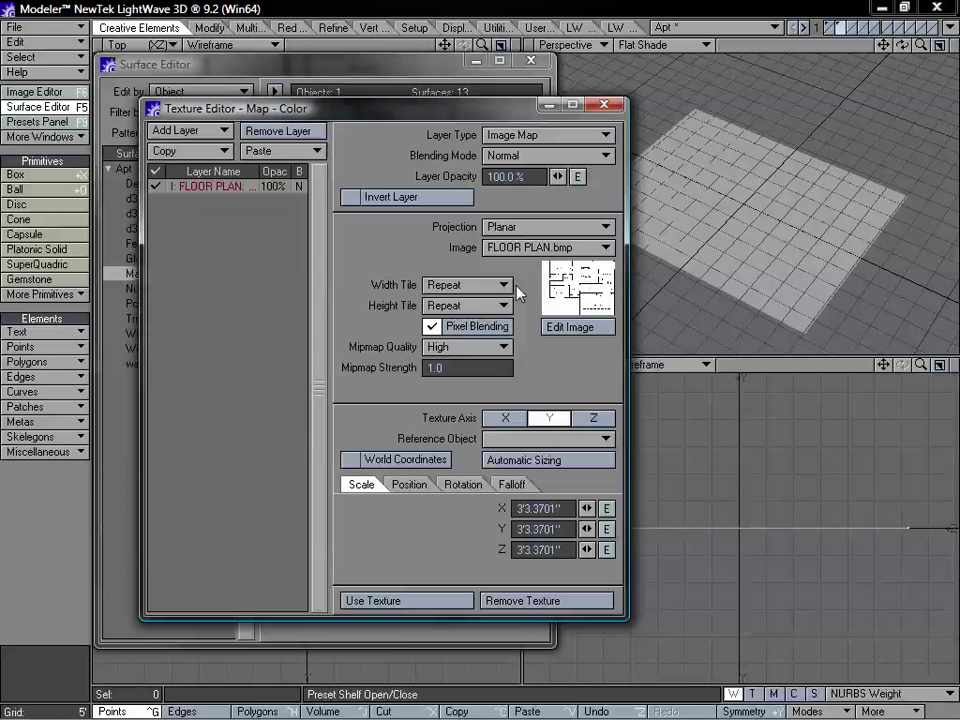
Size the floor plan texture automatically to the ground plane, apply it and close the Surface Editor
{"action": "left_click", "coordinate": [535, 462]}
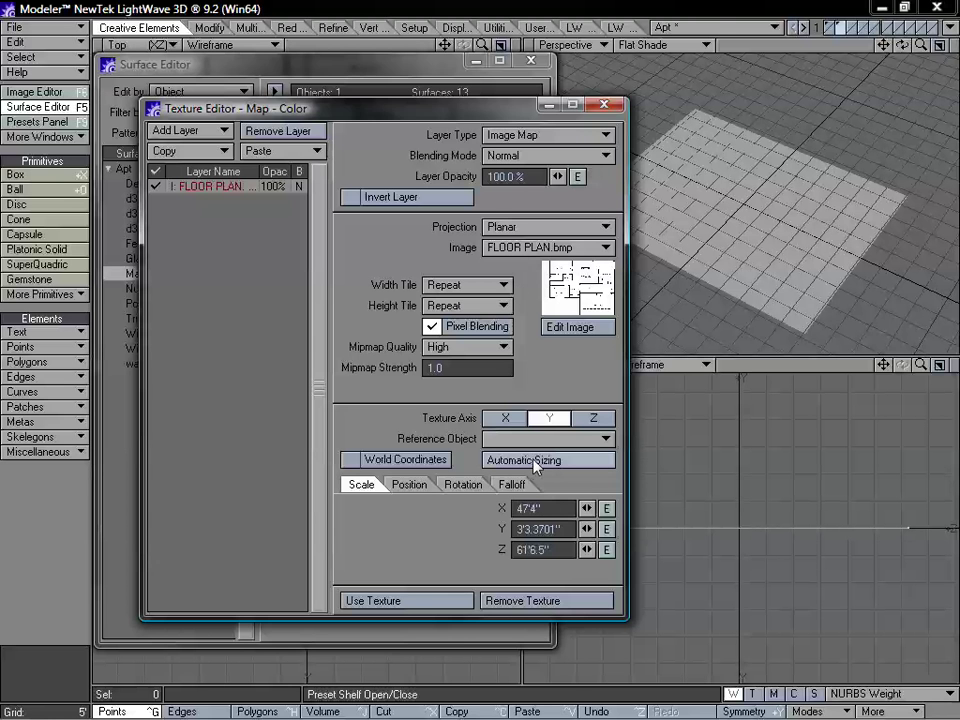
{"action": "left_click", "coordinate": [400, 601]}
{"action": "left_click", "coordinate": [531, 61]}
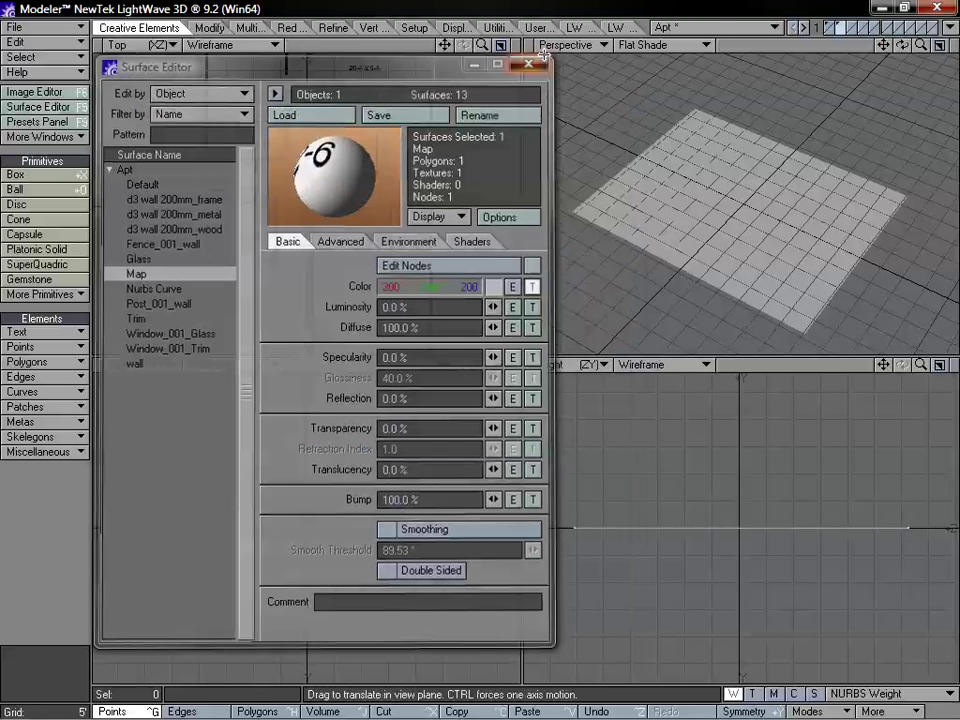
Switch the Perspective view to Texture shading to display the floor plan on the ground plane
{"action": "left_click", "coordinate": [628, 45]}
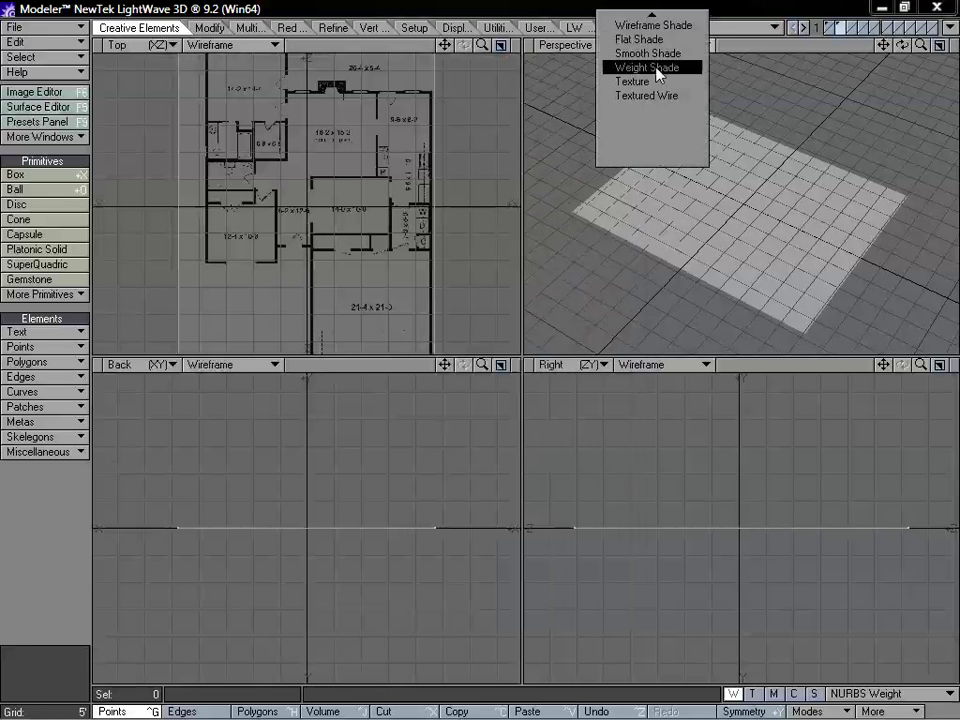
{"action": "left_click", "coordinate": [655, 84]}
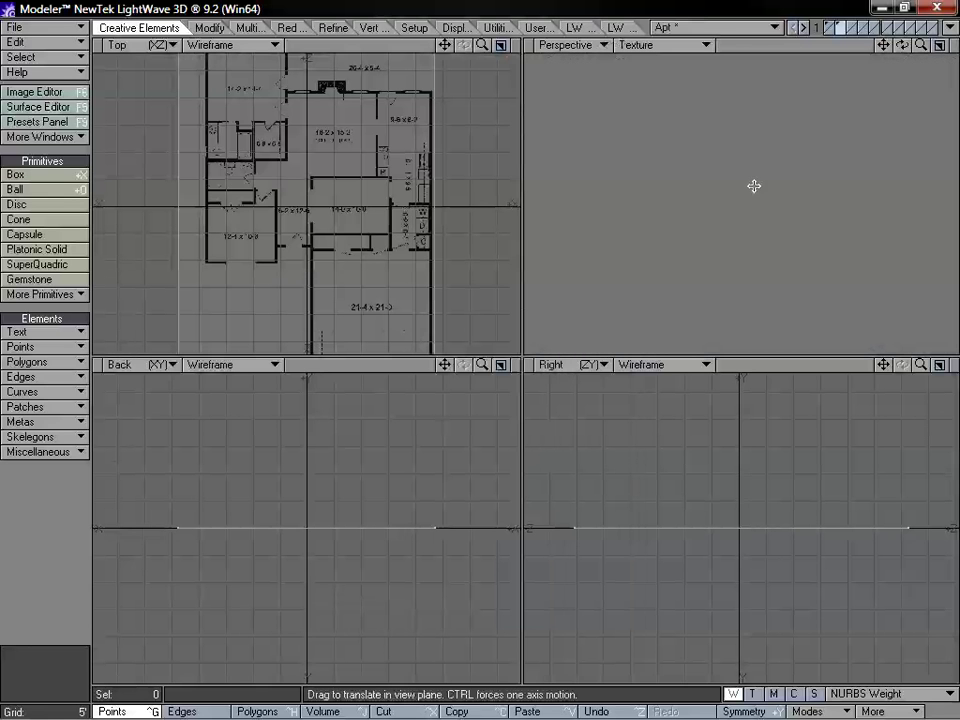
{"action": "left_click_drag", "start_coordinate": [754, 186], "coordinate": [776, 222], "text": "alt"}
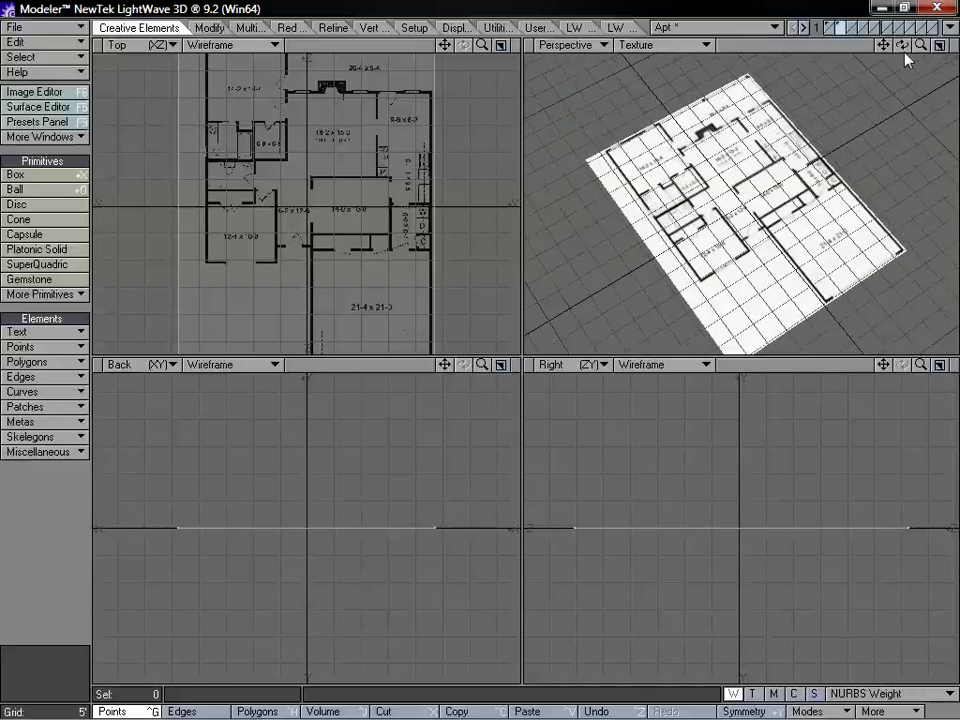
{"action": "mouse_move", "coordinate": [920, 45]}
{"action": "left_mouse_down"}
{"action": "mouse_move", "coordinate": [958, 45]}
{"action": "mouse_move", "coordinate": [928, 45]}
{"action": "left_mouse_up"}
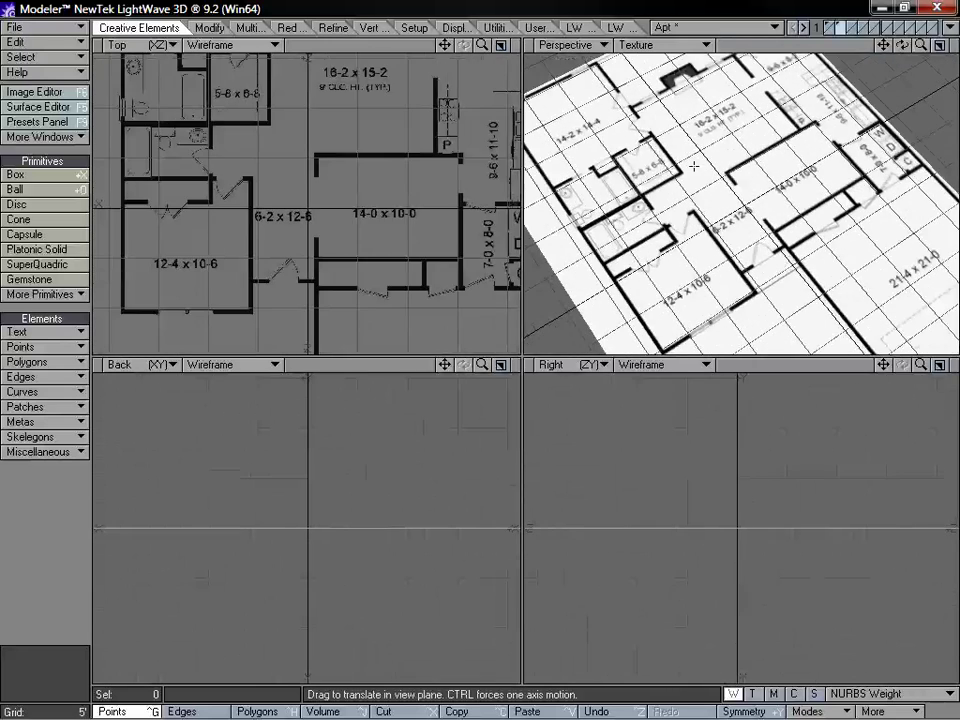
Maximize the Perspective view and show the first layer's apartment walls together with the textured ground plane
{"action": "key", "text": "KP_0"}
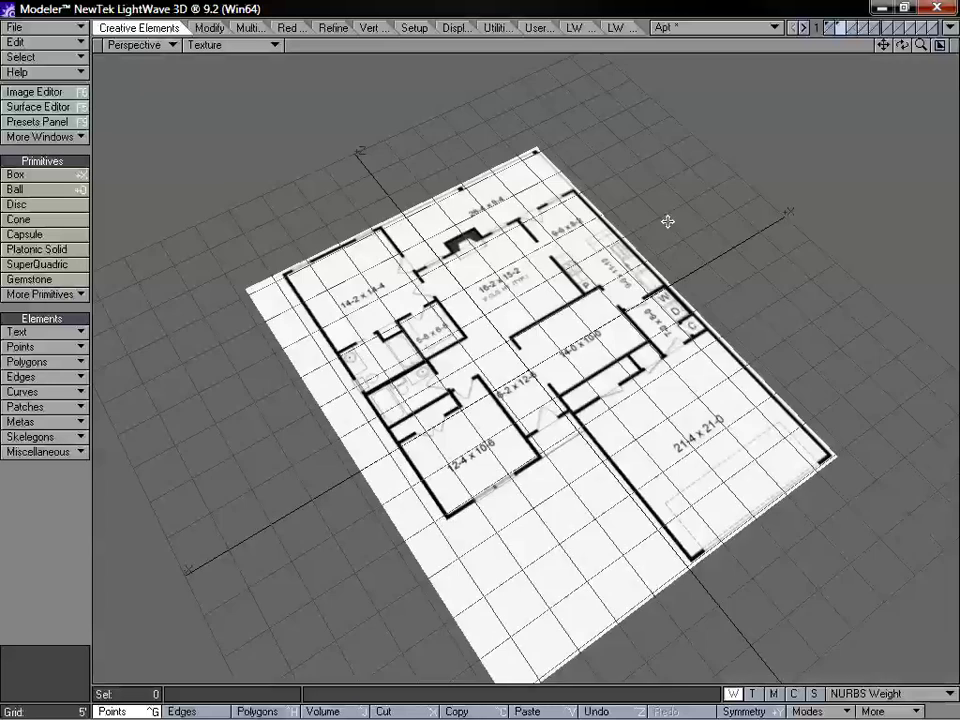
{"action": "left_click_drag", "start_coordinate": [919, 47], "coordinate": [932, 47]}
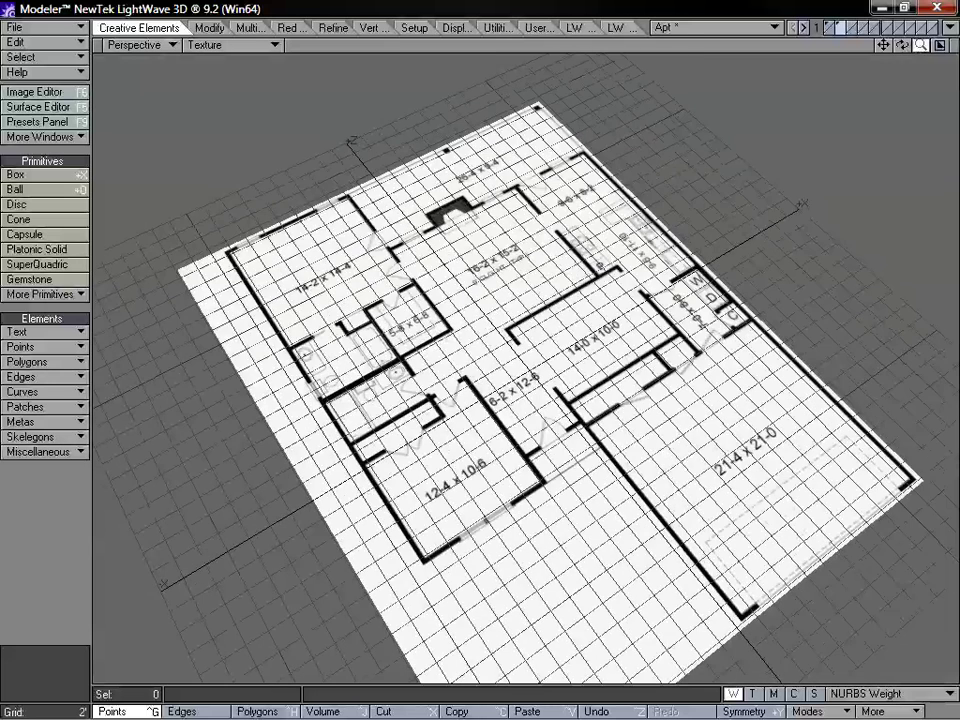
{"action": "left_click", "coordinate": [829, 28]}
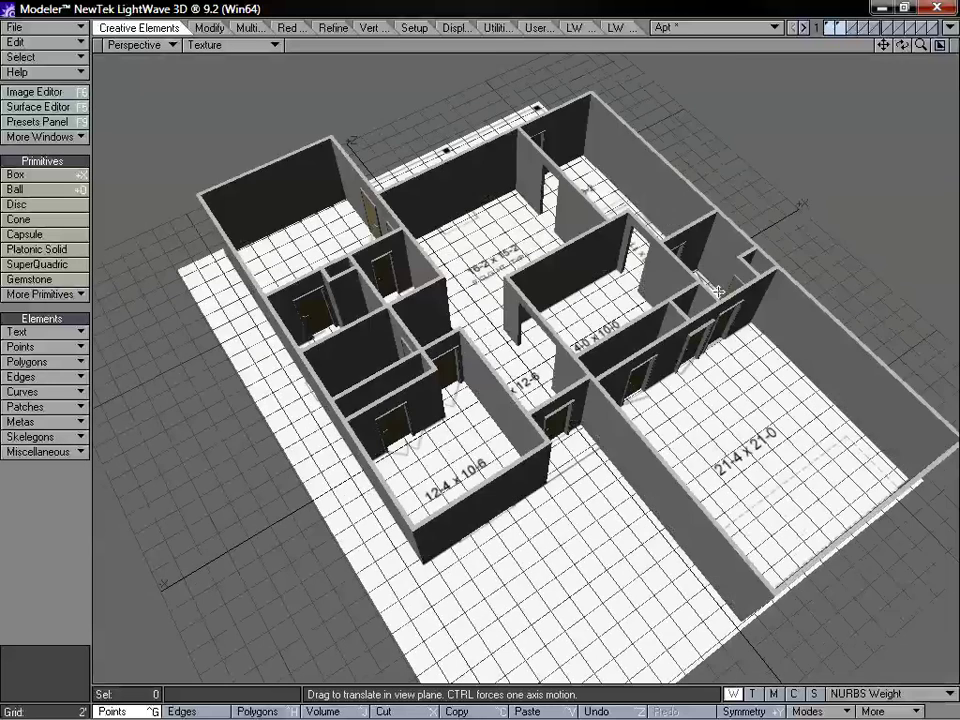
Examine the apartment walls, doors and passageways from several angles against the floor plan on the ground plane
{"action": "left_click_drag", "start_coordinate": [645, 364], "coordinate": [712, 266], "text": "alt"}
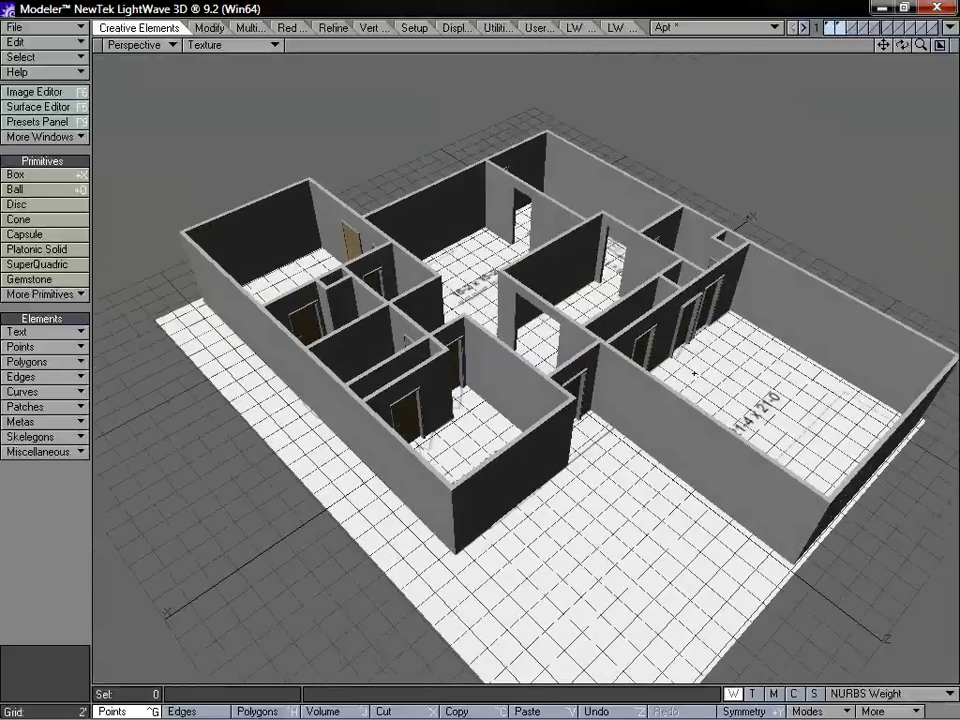
{"action": "left_click_drag", "start_coordinate": [693, 372], "coordinate": [614, 444], "text": "alt"}
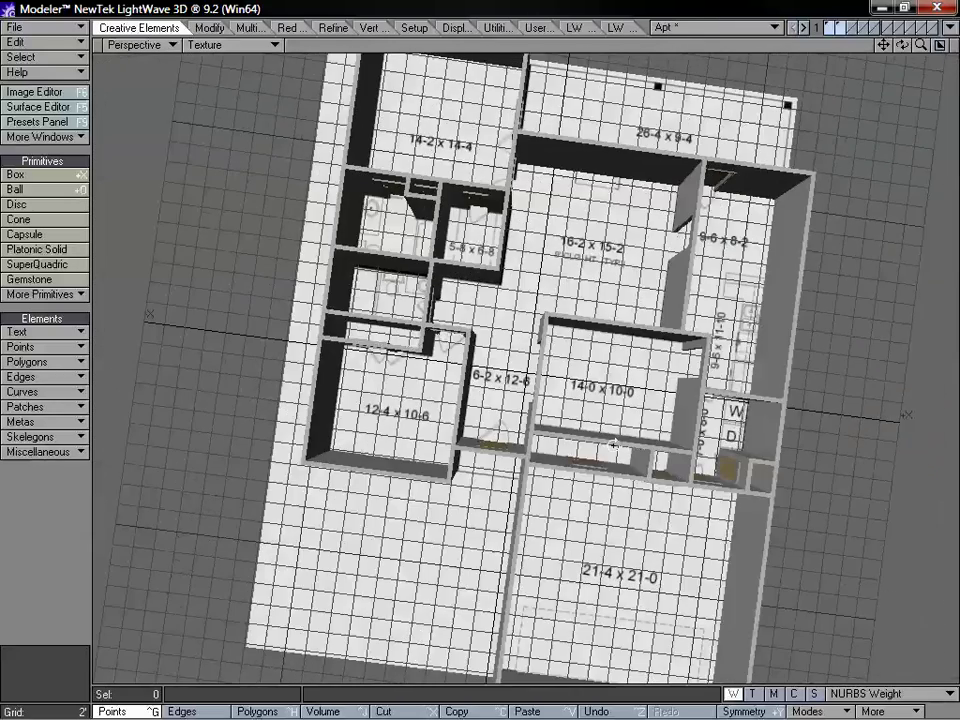
{"action": "left_click_drag", "start_coordinate": [540, 412], "coordinate": [502, 407], "text": "alt"}
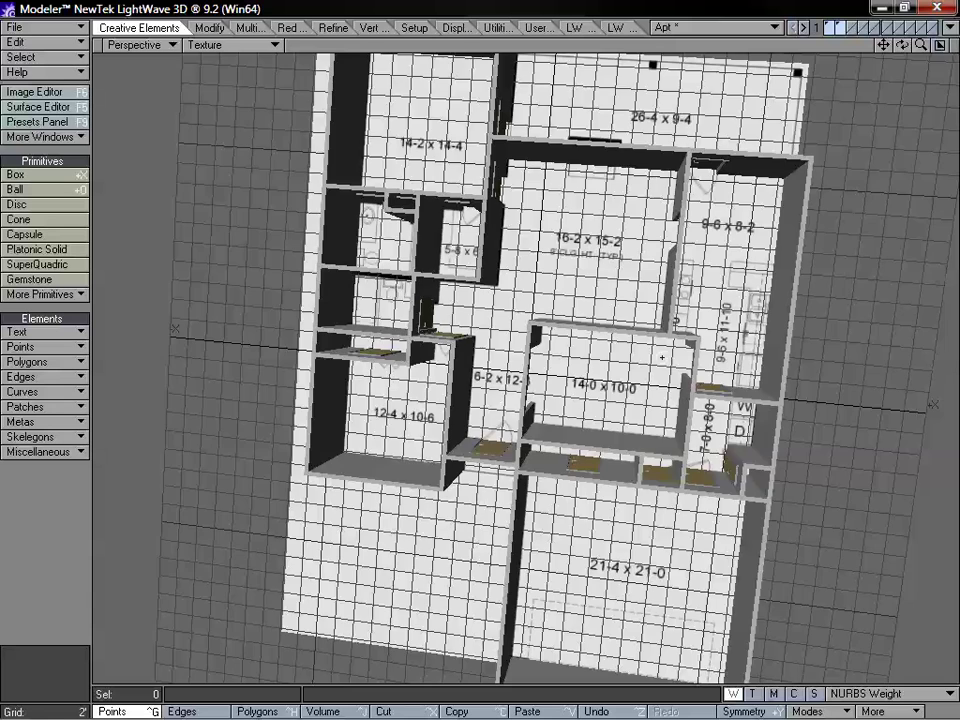
{"action": "left_click_drag", "start_coordinate": [662, 357], "coordinate": [630, 317], "text": "alt"}
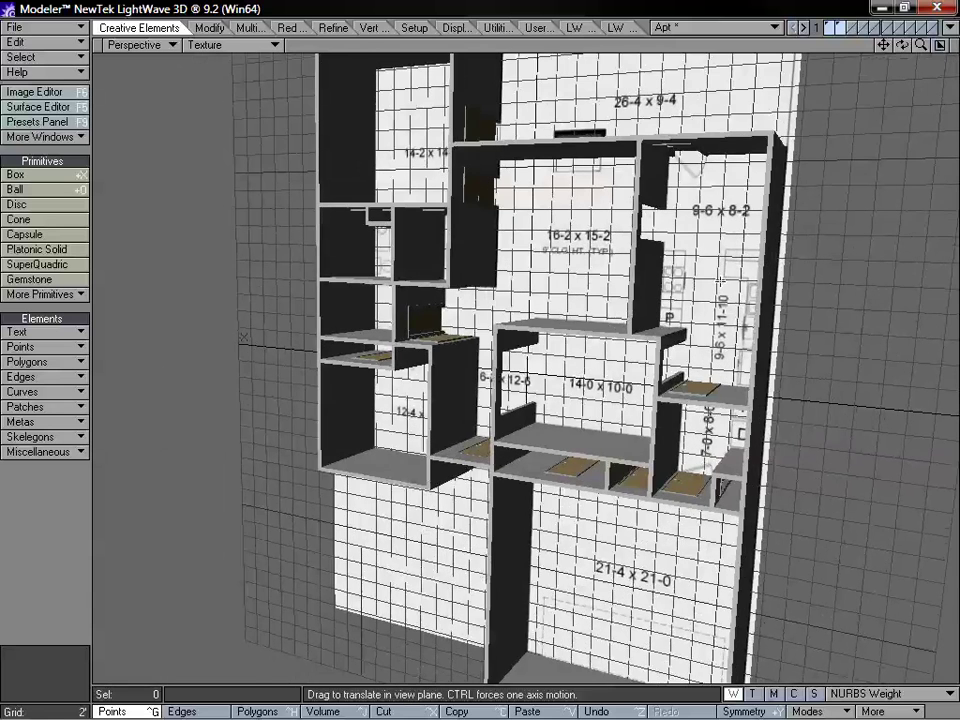
{"action": "left_click_drag", "start_coordinate": [923, 45], "coordinate": [790, 105]}
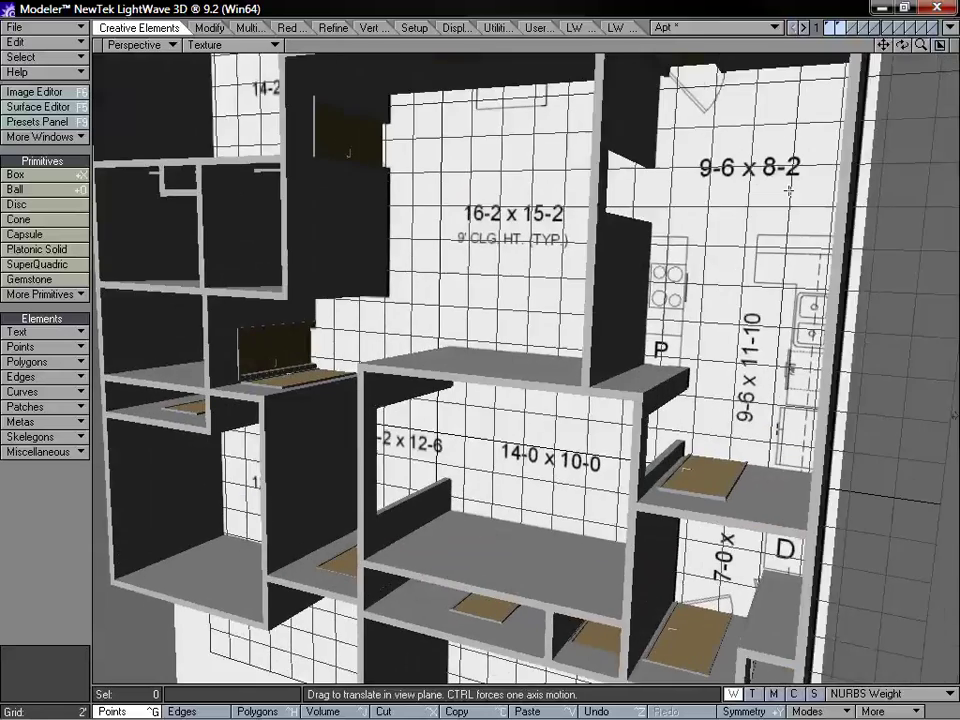
{"action": "left_click_drag", "start_coordinate": [652, 258], "coordinate": [700, 328], "text": "alt"}
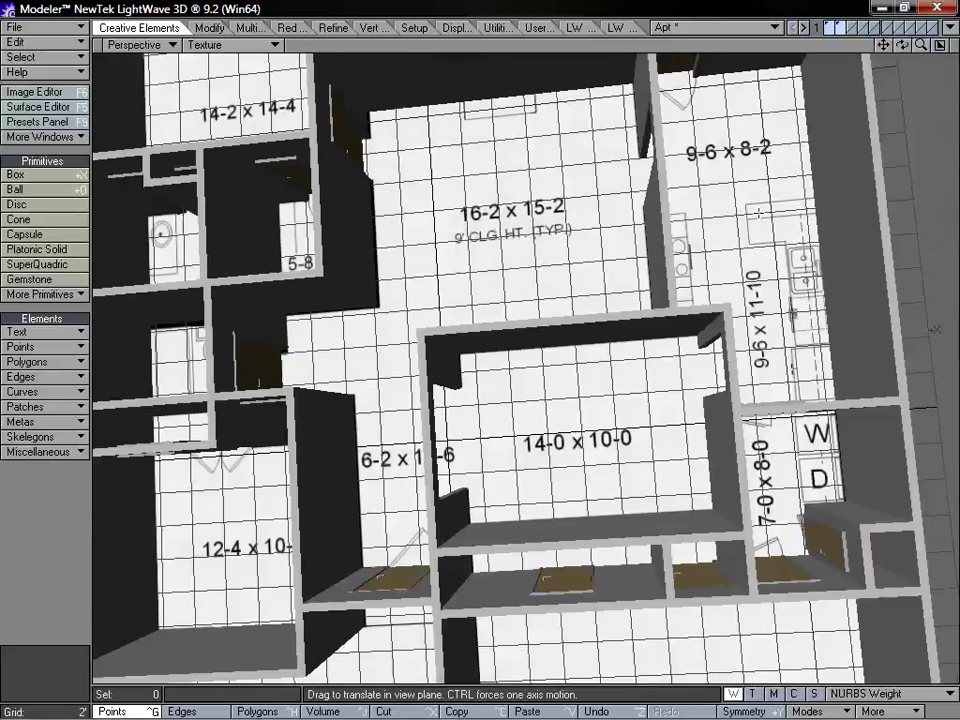
{"action": "left_click_drag", "start_coordinate": [578, 375], "coordinate": [572, 322], "text": "alt"}
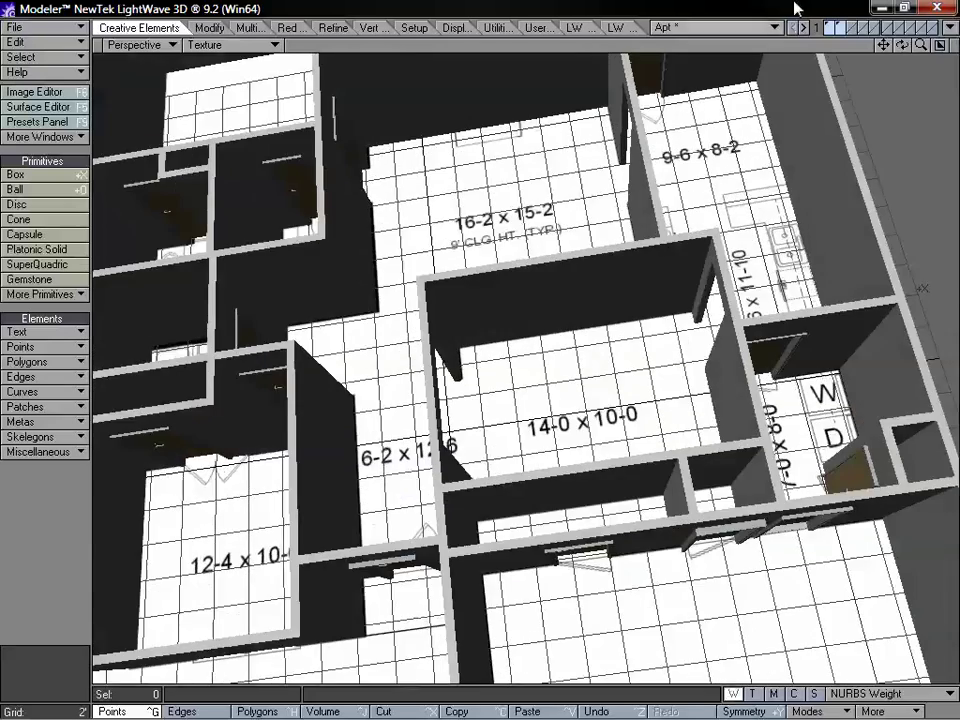
{"action": "left_click_drag", "start_coordinate": [920, 46], "coordinate": [909, 49]}
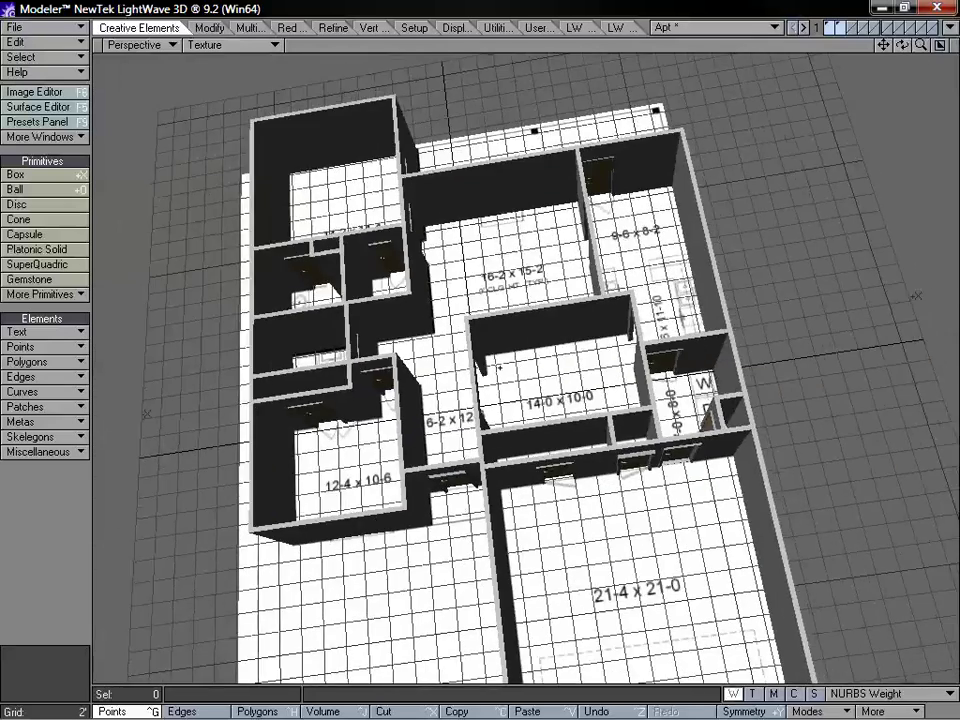
{"action": "left_click_drag", "start_coordinate": [574, 325], "coordinate": [437, 424], "text": "alt"}
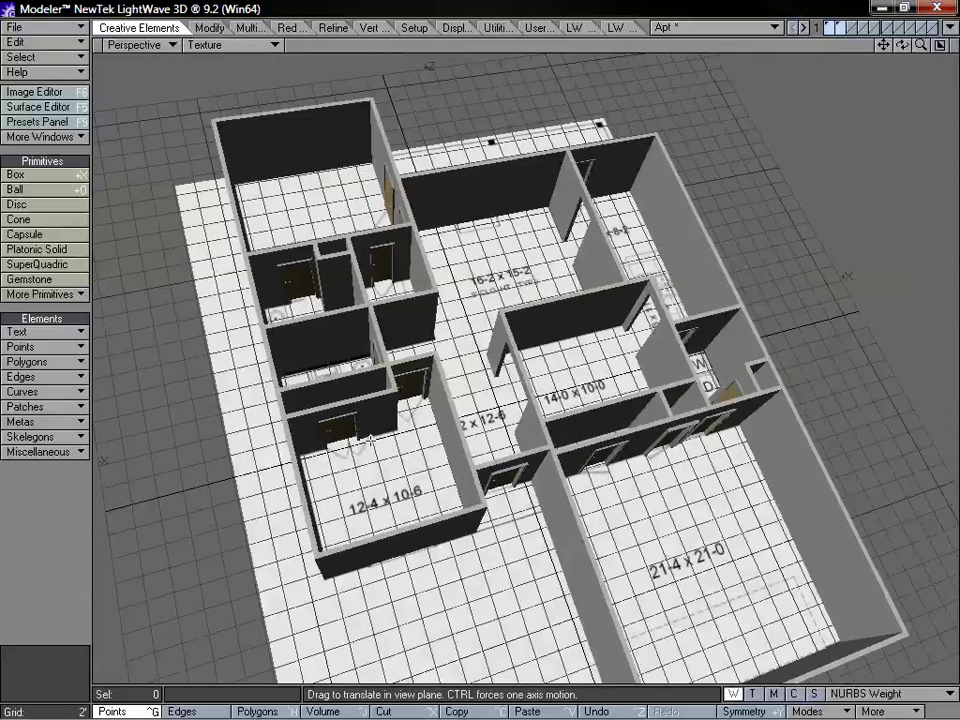
{"action": "left_click_drag", "start_coordinate": [884, 45], "coordinate": [922, 48]}
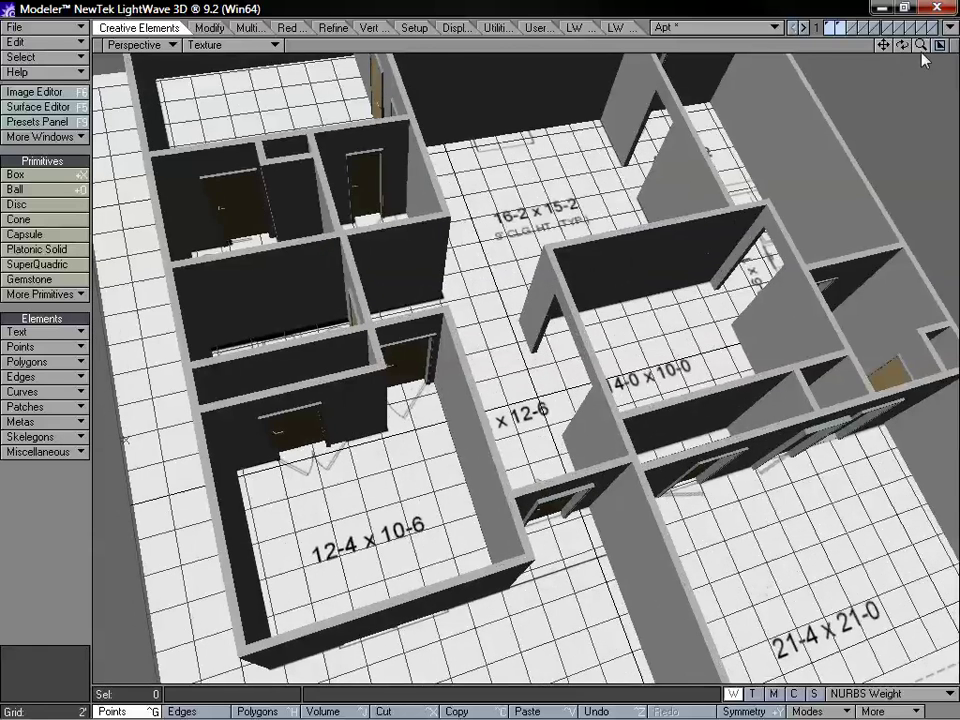
{"action": "left_click_drag", "start_coordinate": [921, 46], "coordinate": [575, 277]}
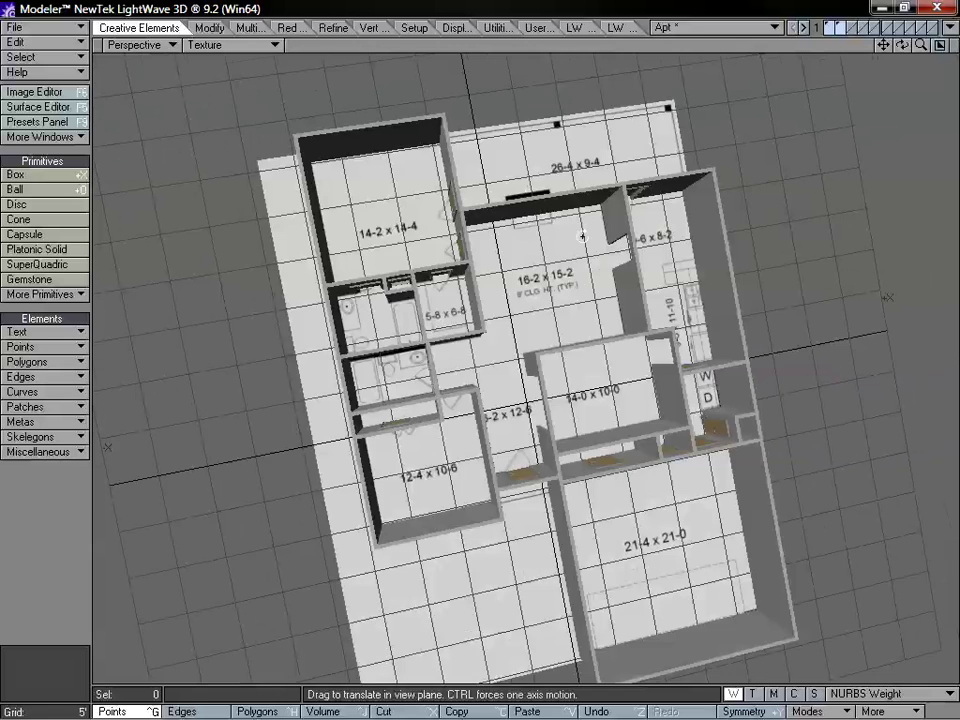
{"action": "left_click_drag", "start_coordinate": [582, 235], "coordinate": [534, 148], "text": "alt"}
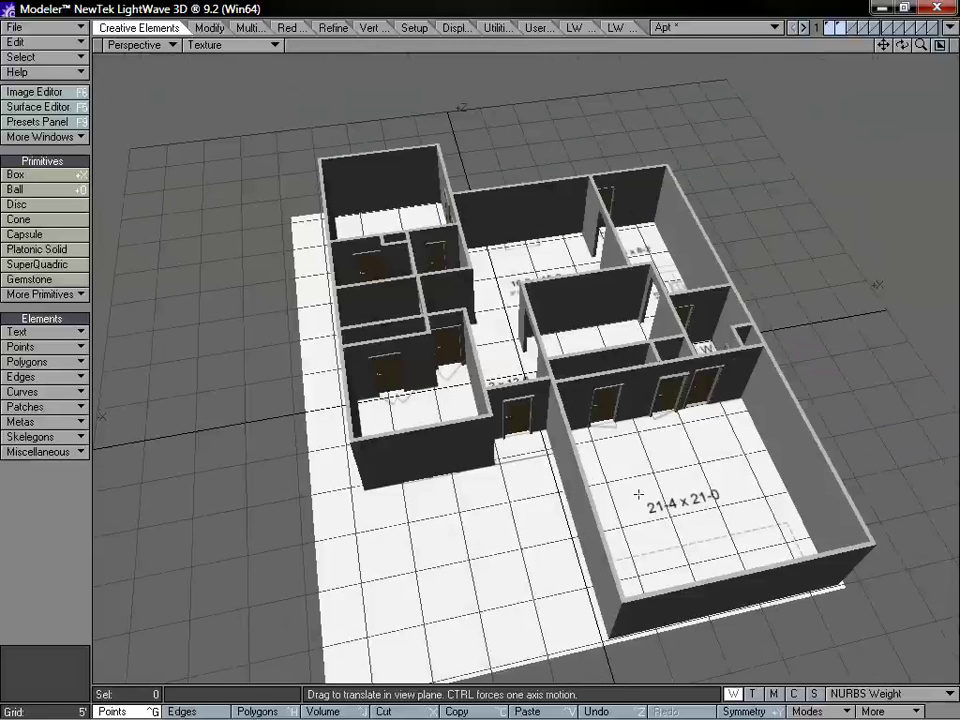
{"action": "left_click_drag", "start_coordinate": [636, 495], "coordinate": [689, 410], "text": "alt"}
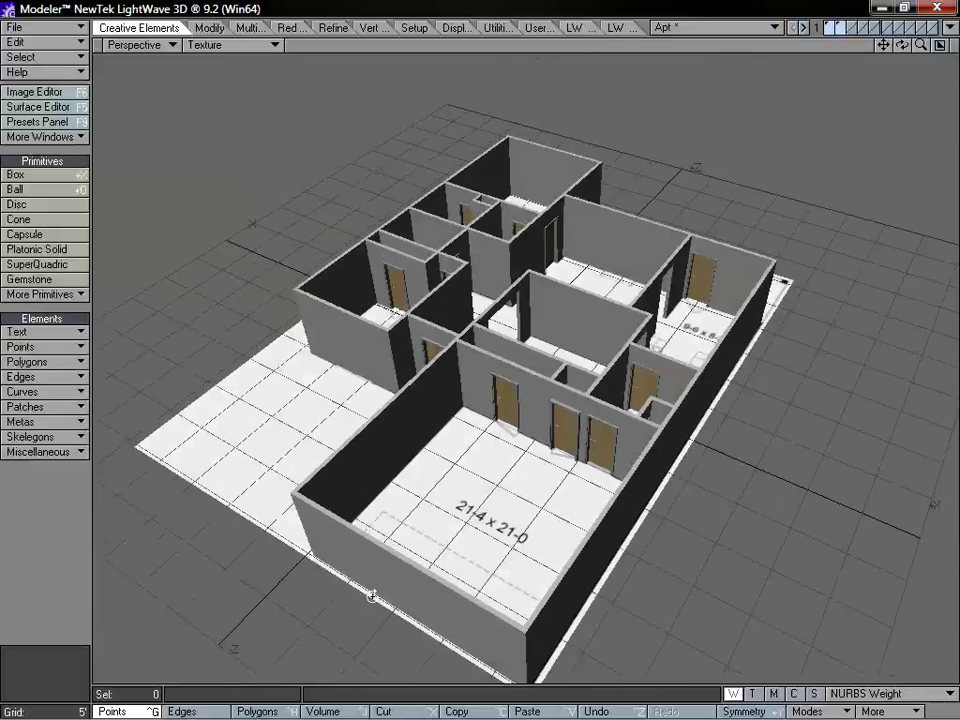
{"action": "left_click_drag", "start_coordinate": [372, 596], "coordinate": [408, 433], "text": "alt"}
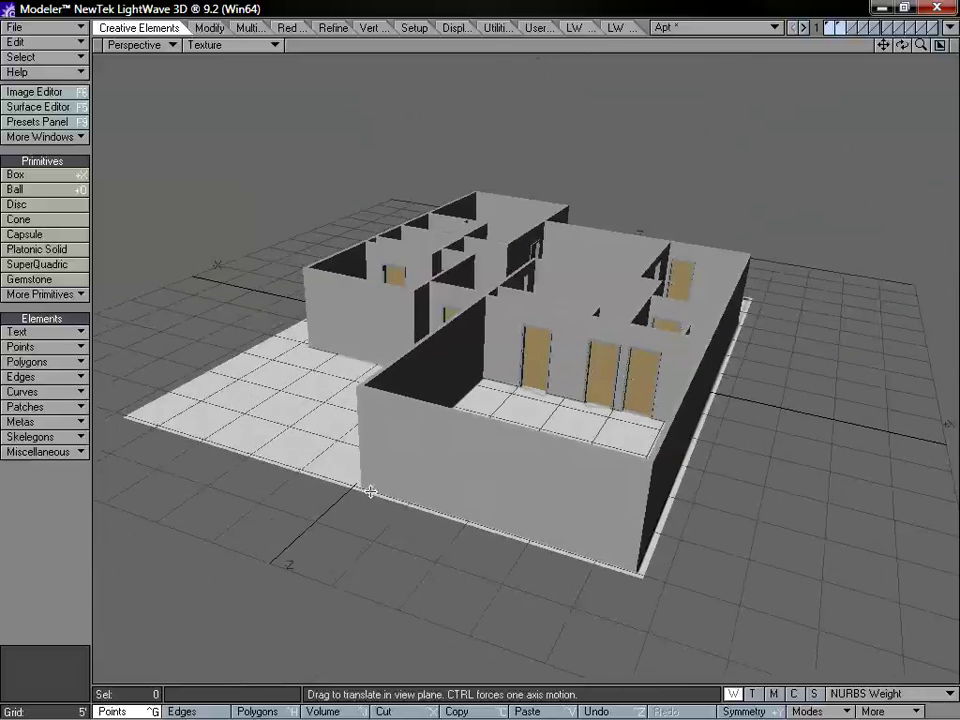
{"action": "left_click_drag", "start_coordinate": [492, 289], "coordinate": [591, 432], "text": "alt"}
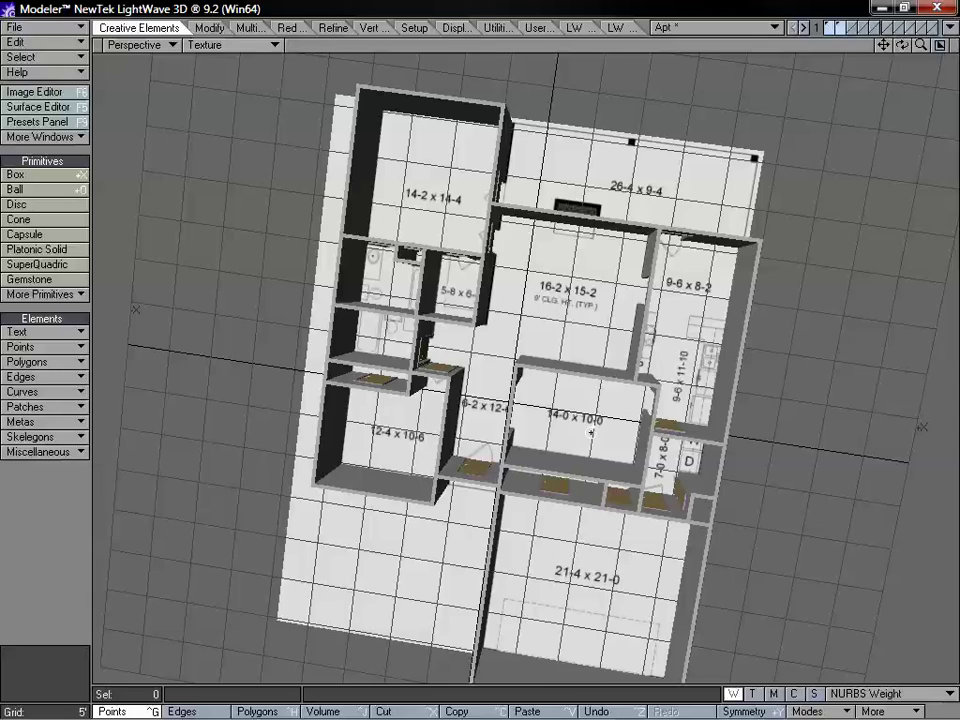
{"action": "left_click_drag", "start_coordinate": [921, 45], "coordinate": [480, 358]}
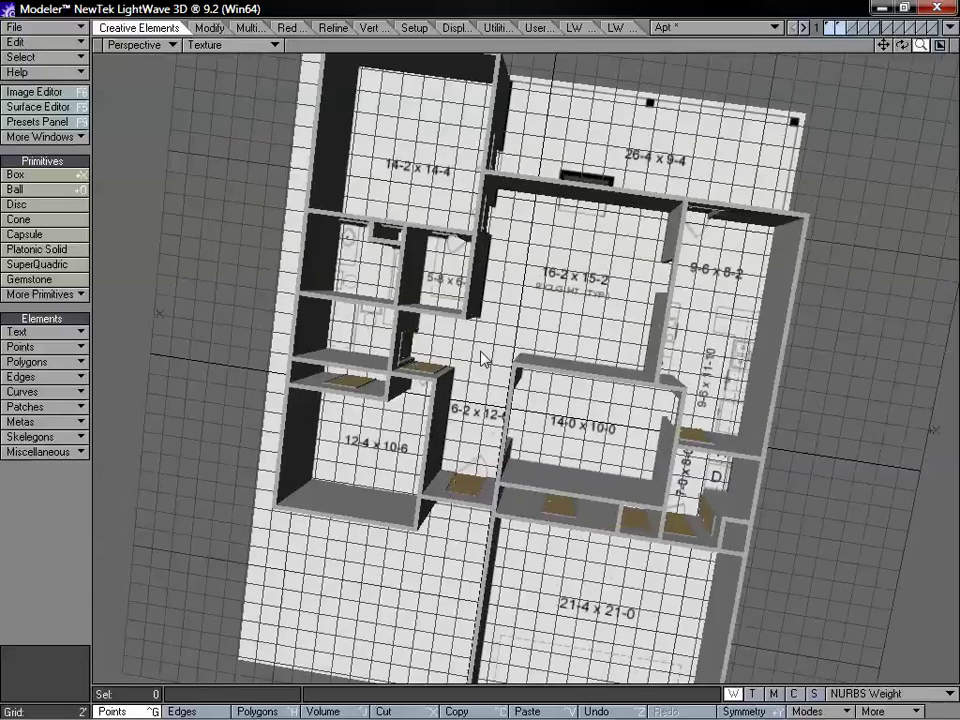
Compare the apartment's rooms, doors and passageways with the ground plane's floor plan from overhead and oblique angles
{"action": "left_click_drag", "start_coordinate": [649, 401], "coordinate": [592, 400], "text": "alt"}
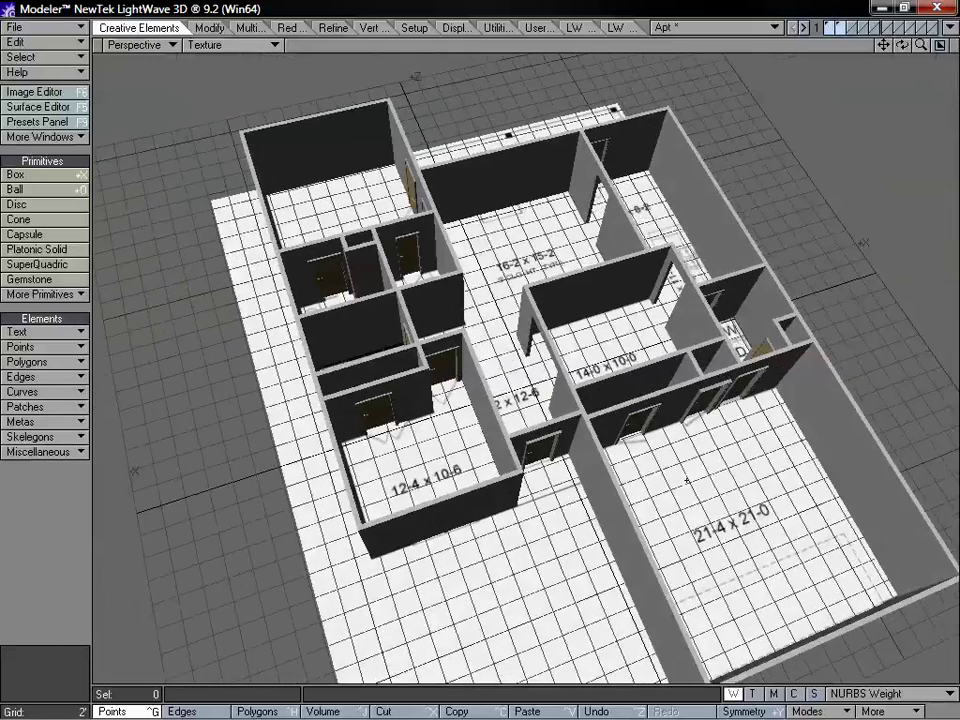
{"action": "left_click_drag", "start_coordinate": [687, 480], "coordinate": [717, 368], "text": "alt"}
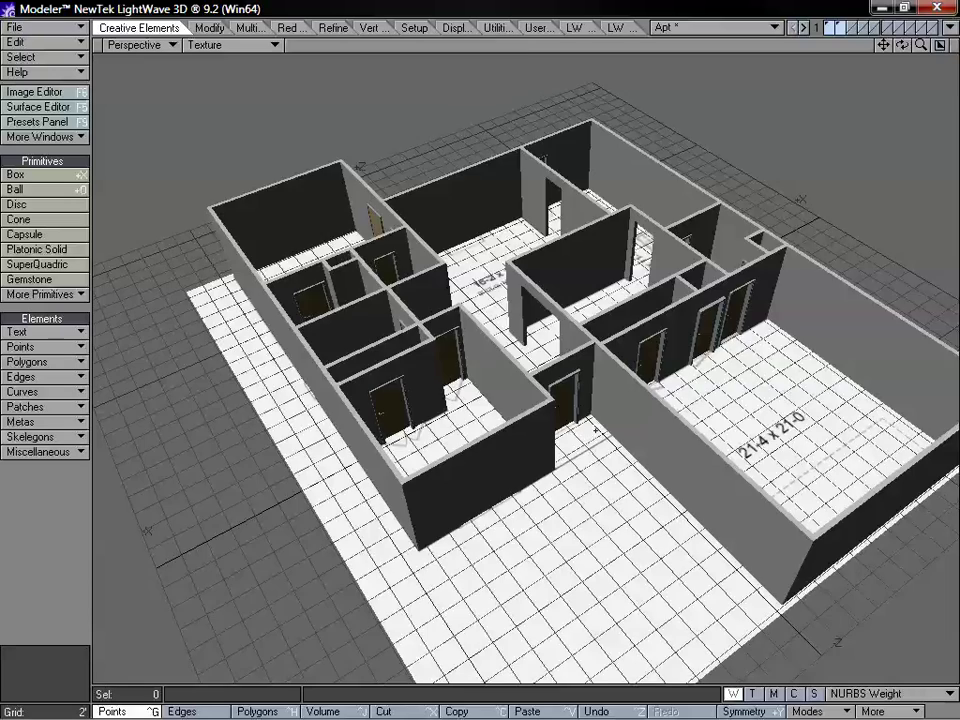
{"action": "left_click_drag", "start_coordinate": [596, 430], "coordinate": [632, 442], "text": "alt"}
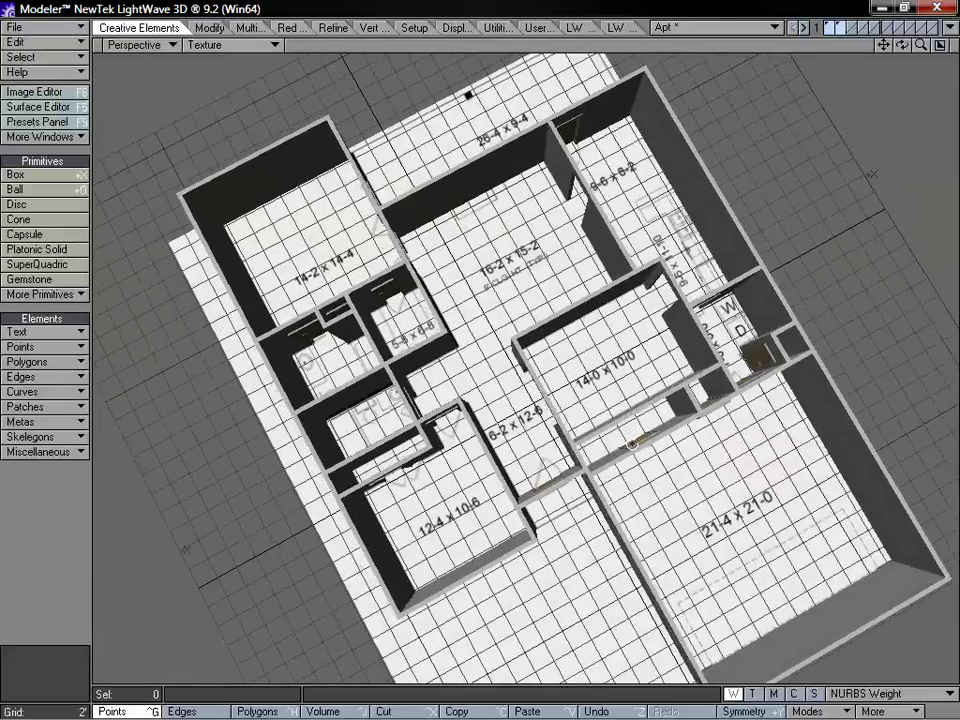
{"action": "left_click_drag", "start_coordinate": [620, 537], "coordinate": [550, 357], "text": "alt"}
{"action": "left_click_drag", "start_coordinate": [645, 493], "coordinate": [560, 427], "text": "alt"}
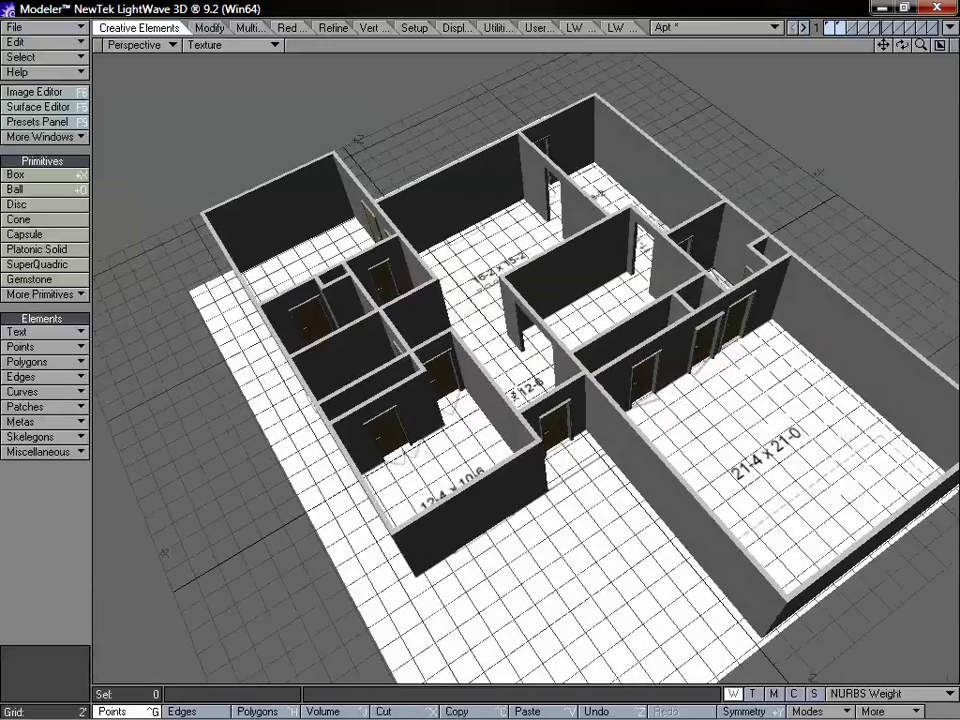
{"action": "key", "text": "t"}
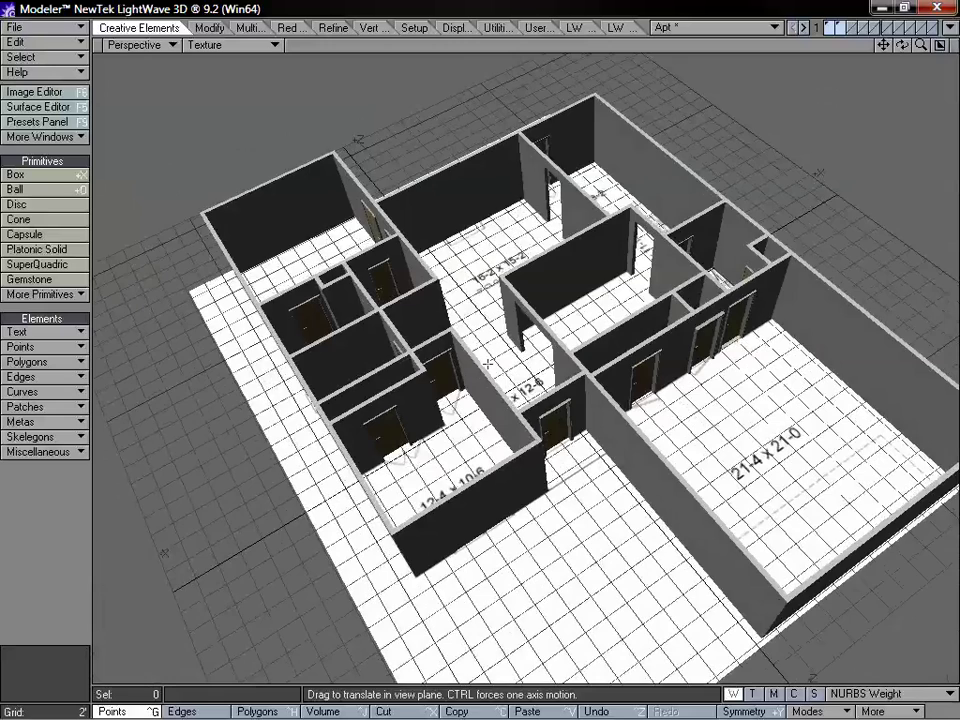
{"action": "key", "text": "space"}
{"action": "left_click_drag", "start_coordinate": [535, 435], "coordinate": [573, 390], "text": "alt"}
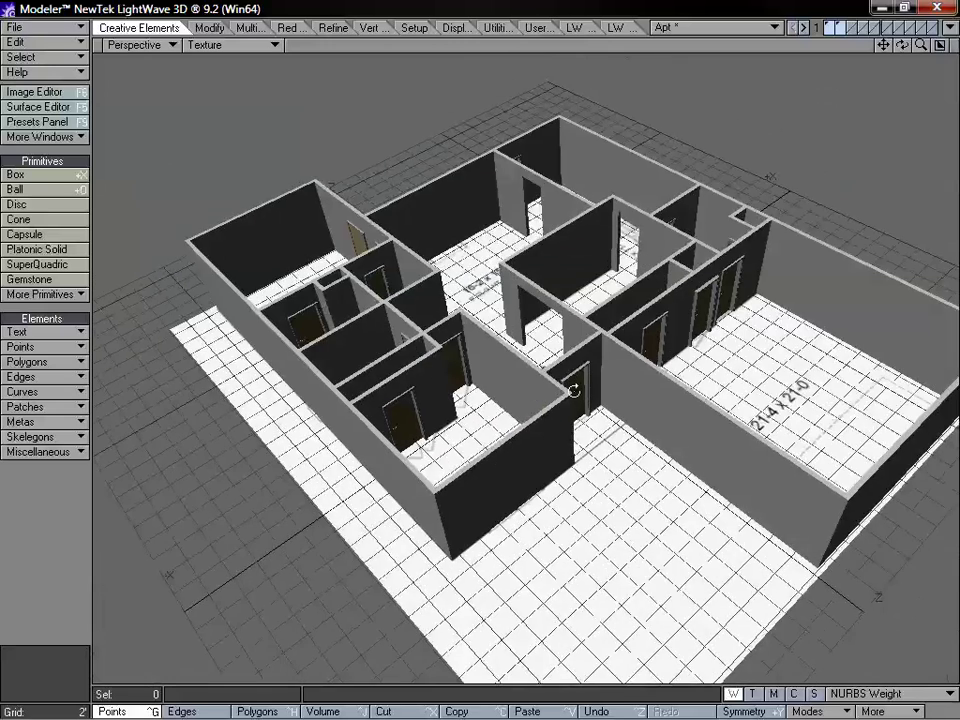
Restore the four-view layout, enlarge the model in the views and display only the first layer with the walls and doors
{"action": "key", "text": "Delete"}
{"action": "key", "text": "KP_0"}
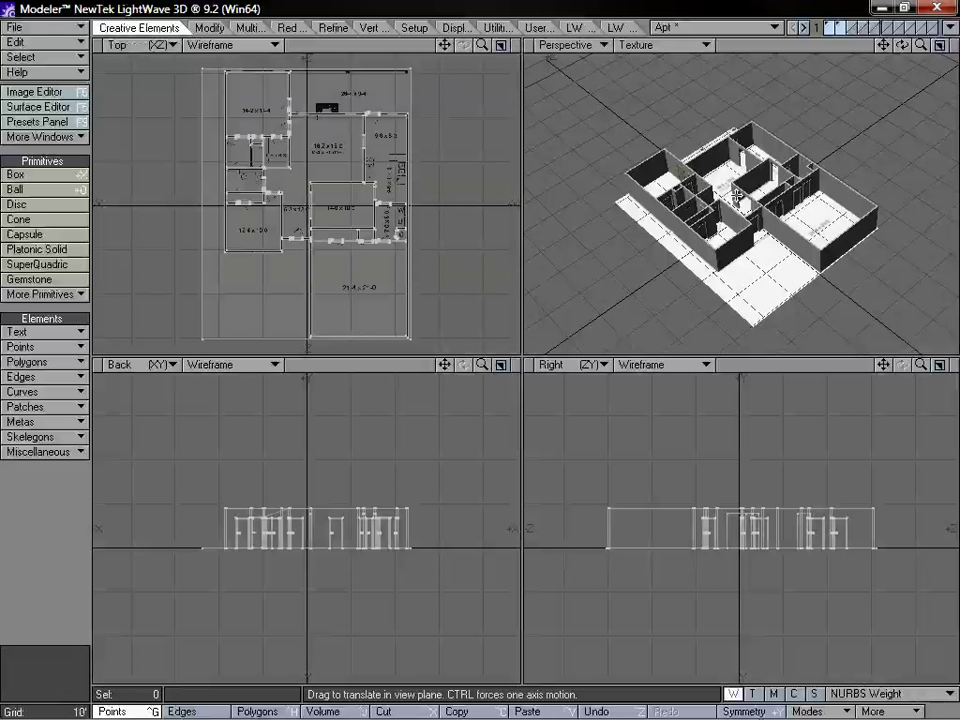
{"action": "mouse_move", "coordinate": [737, 196]}
{"action": "left_mouse_down", "text": "alt"}
{"action": "mouse_move", "coordinate": [745, 266]}
{"action": "mouse_move", "coordinate": [732, 176]}
{"action": "mouse_move", "coordinate": [737, 195]}
{"action": "left_mouse_up", "text": "alt"}
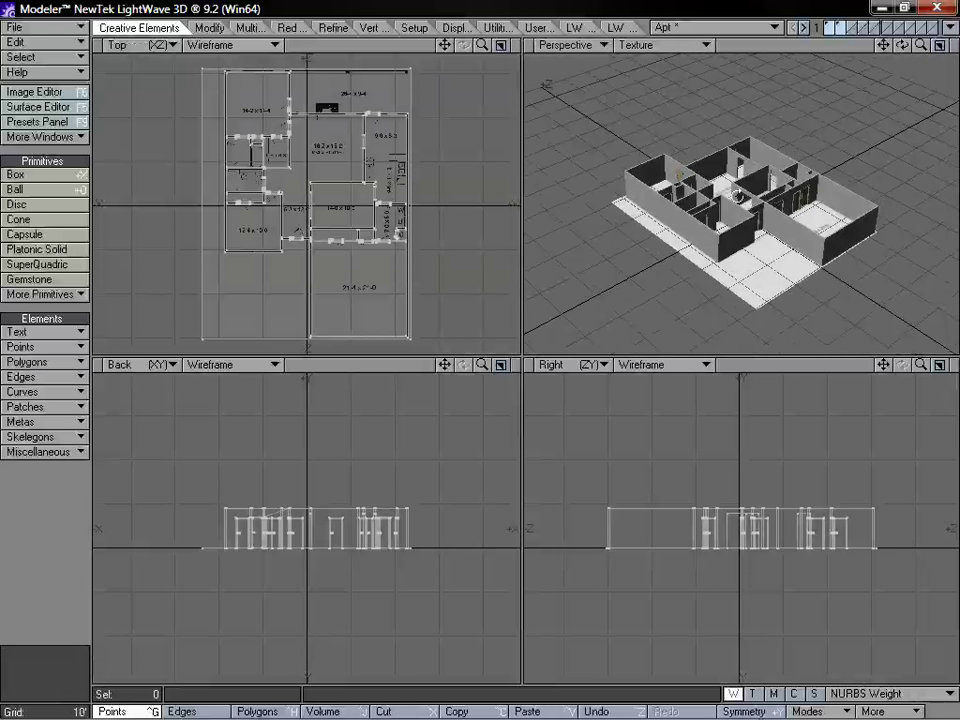
{"action": "left_click_drag", "start_coordinate": [921, 48], "coordinate": [899, 46]}
{"action": "left_click", "coordinate": [829, 26]}
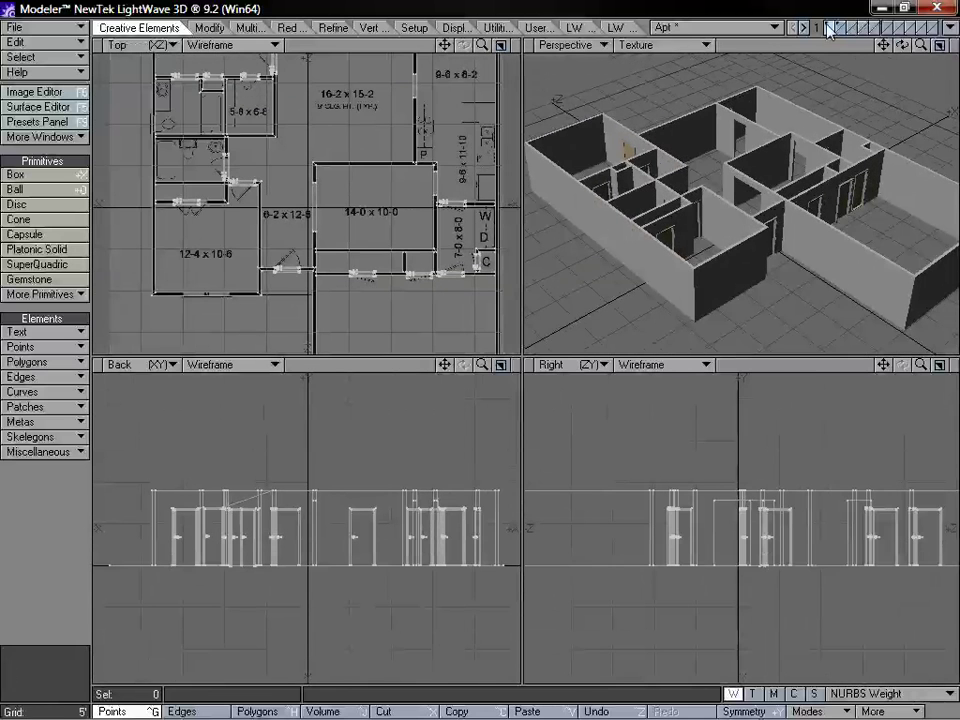
{"action": "mouse_move", "coordinate": [816, 189]}
{"action": "left_mouse_down", "text": "alt"}
{"action": "mouse_move", "coordinate": [654, 234]}
{"action": "mouse_move", "coordinate": [810, 176]}
{"action": "mouse_move", "coordinate": [806, 169]}
{"action": "left_mouse_up", "text": "alt"}
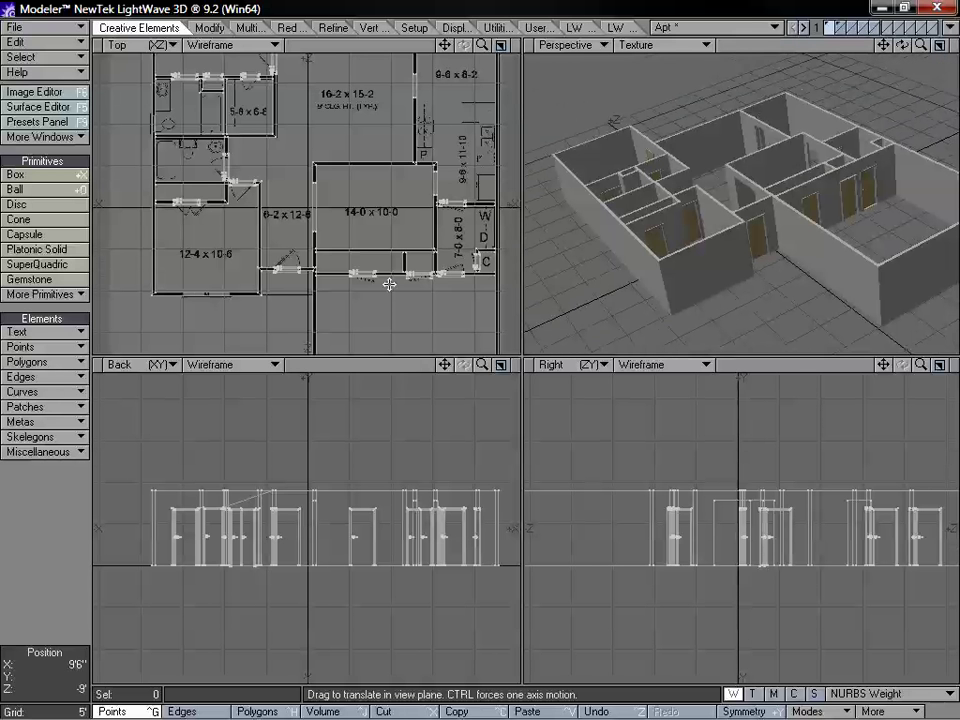
Open the statistics window, switch it to polygon statistics and enlarge it until the surface, part and color entries fit
{"action": "key", "text": "w"}
{"action": "left_click_drag", "start_coordinate": [430, 262], "coordinate": [386, 208]}
{"action": "left_click_drag", "start_coordinate": [532, 407], "coordinate": [580, 465]}
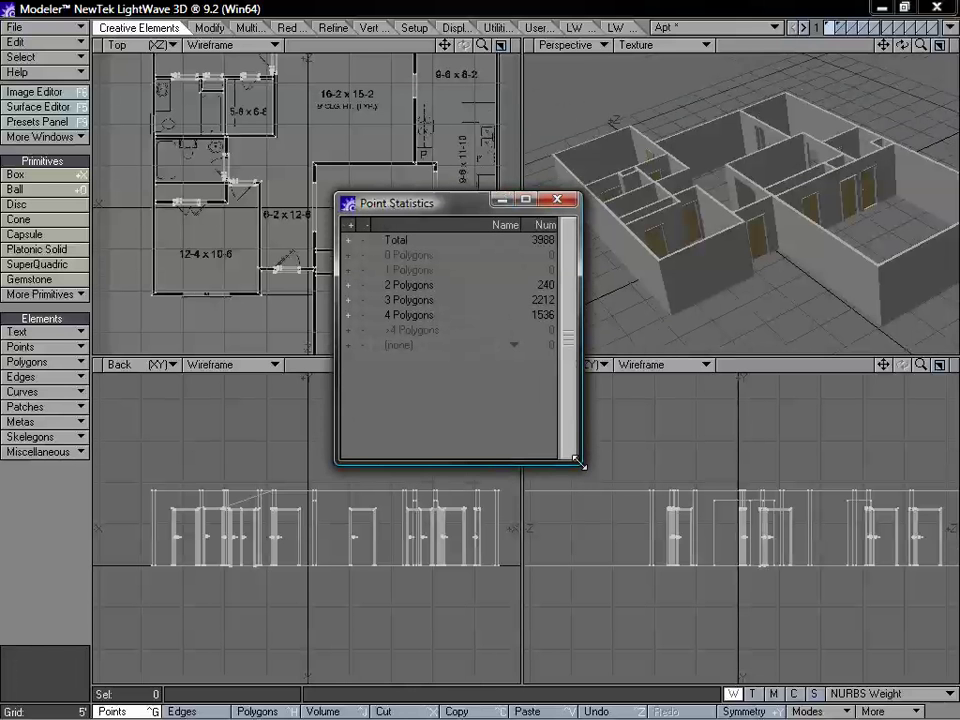
{"action": "key", "text": "space"}
{"action": "key", "text": "space"}
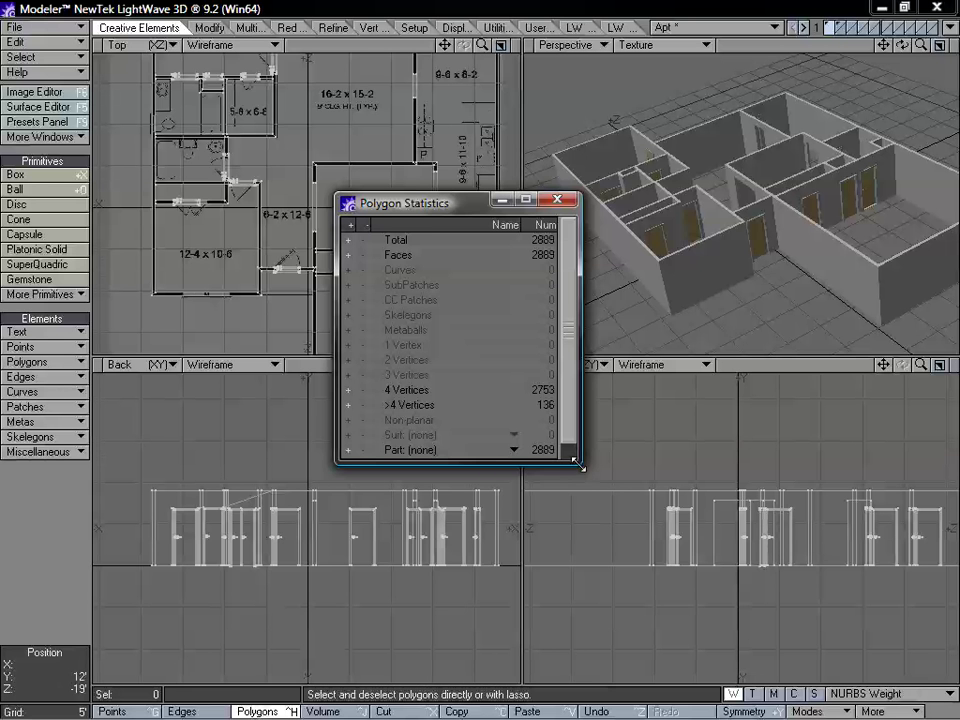
{"action": "left_click_drag", "start_coordinate": [577, 461], "coordinate": [612, 492]}
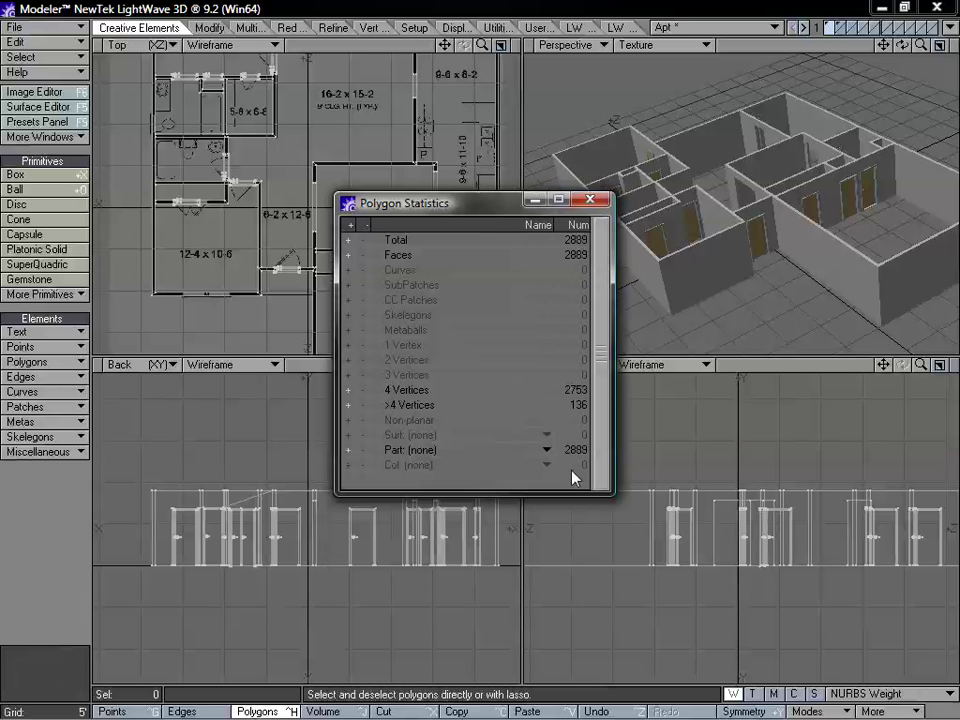
Select all polygons with the Default surface, cut these walls out of the first layer and paste them into the third layer
{"action": "left_click", "coordinate": [545, 443]}
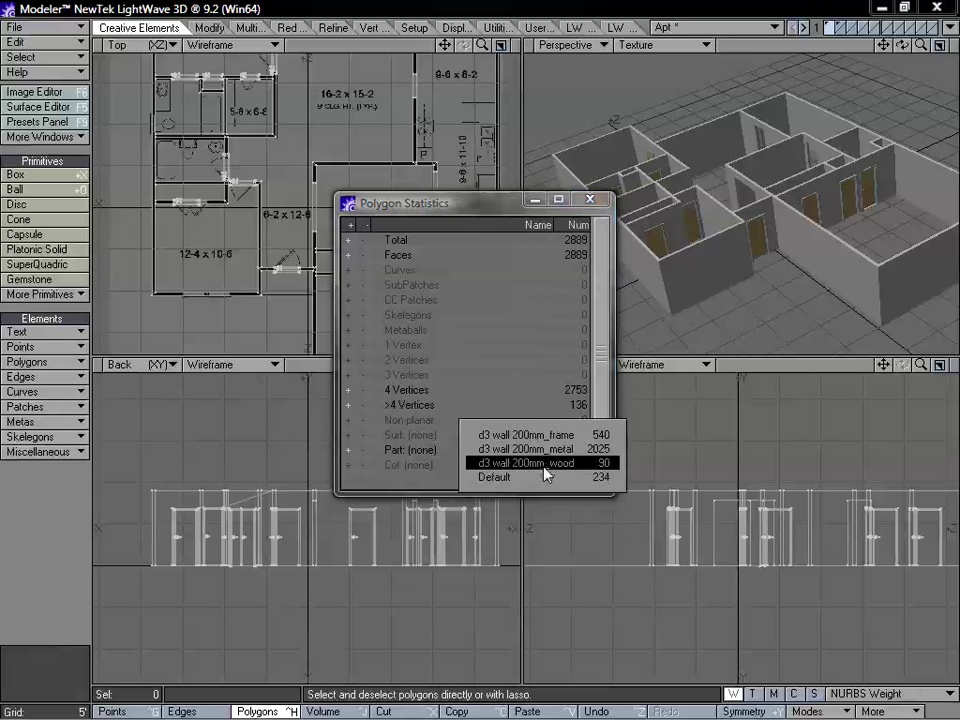
{"action": "left_click", "coordinate": [542, 476]}
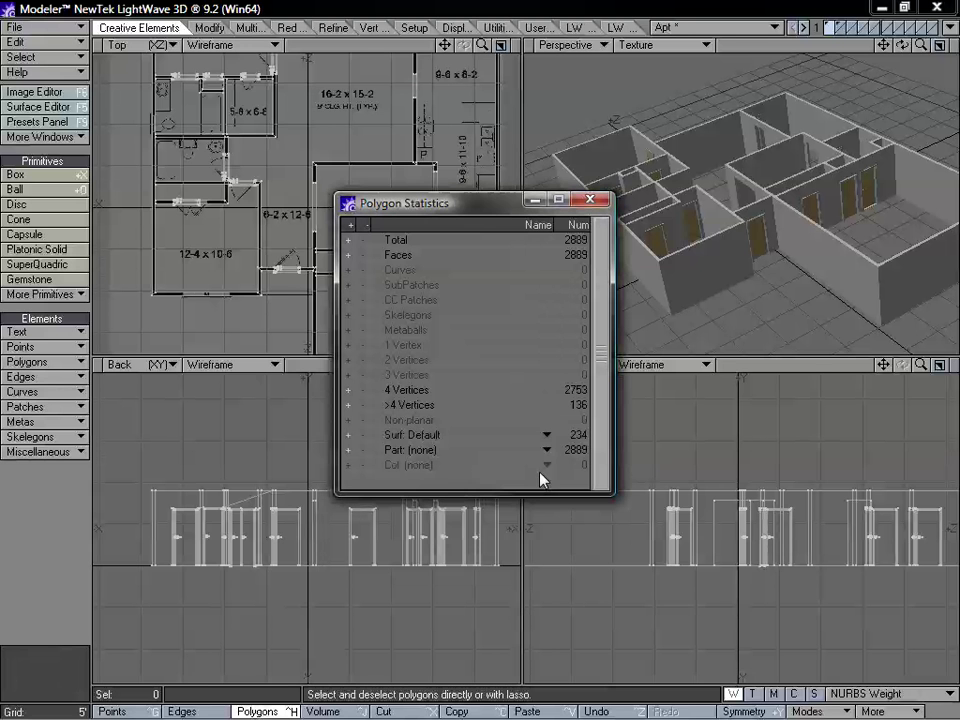
{"action": "left_click", "coordinate": [348, 436]}
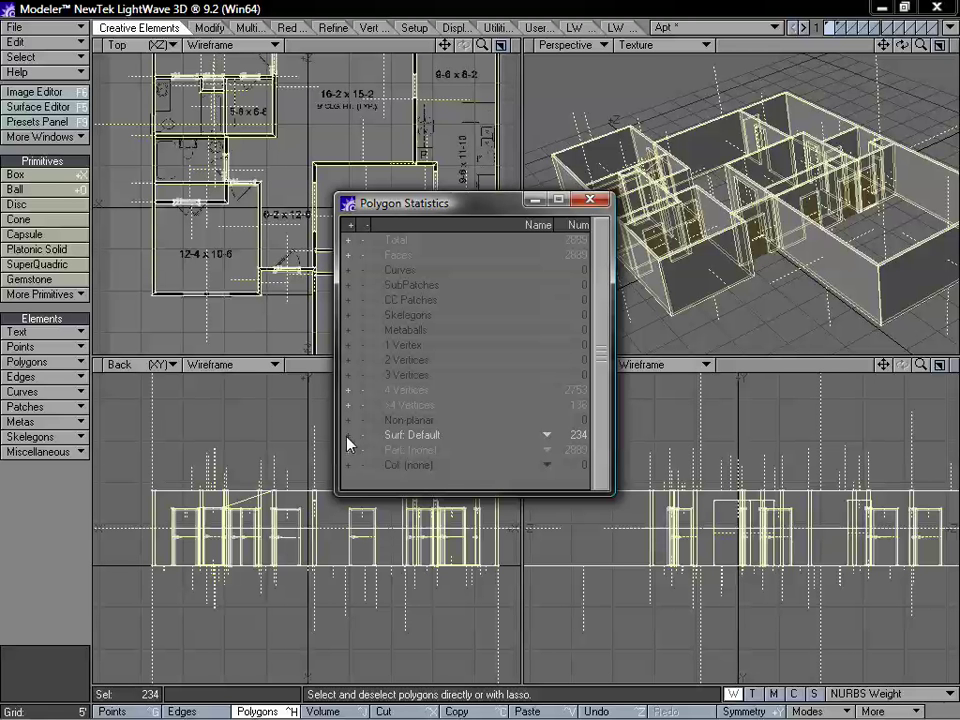
{"action": "left_click", "coordinate": [591, 202]}
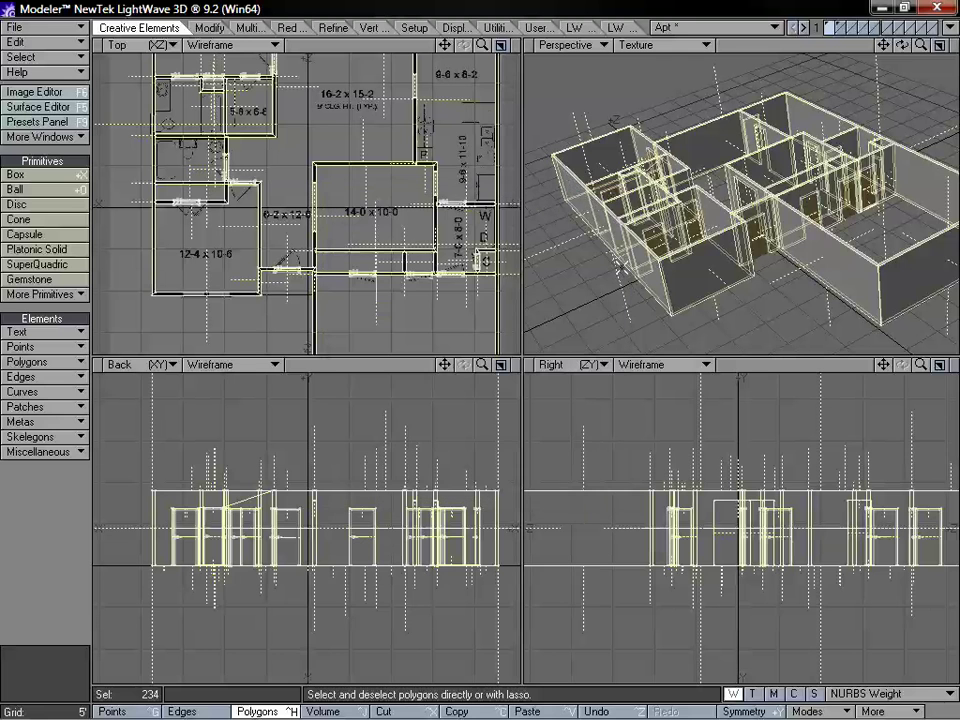
{"action": "key", "text": "minus"}
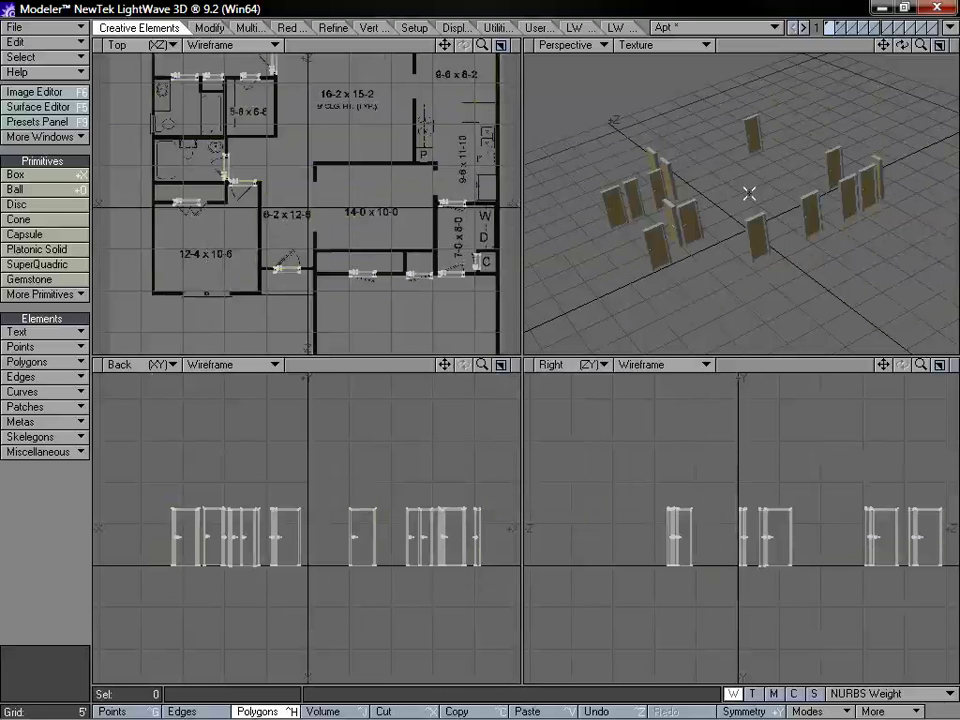
{"action": "left_click", "coordinate": [851, 28]}
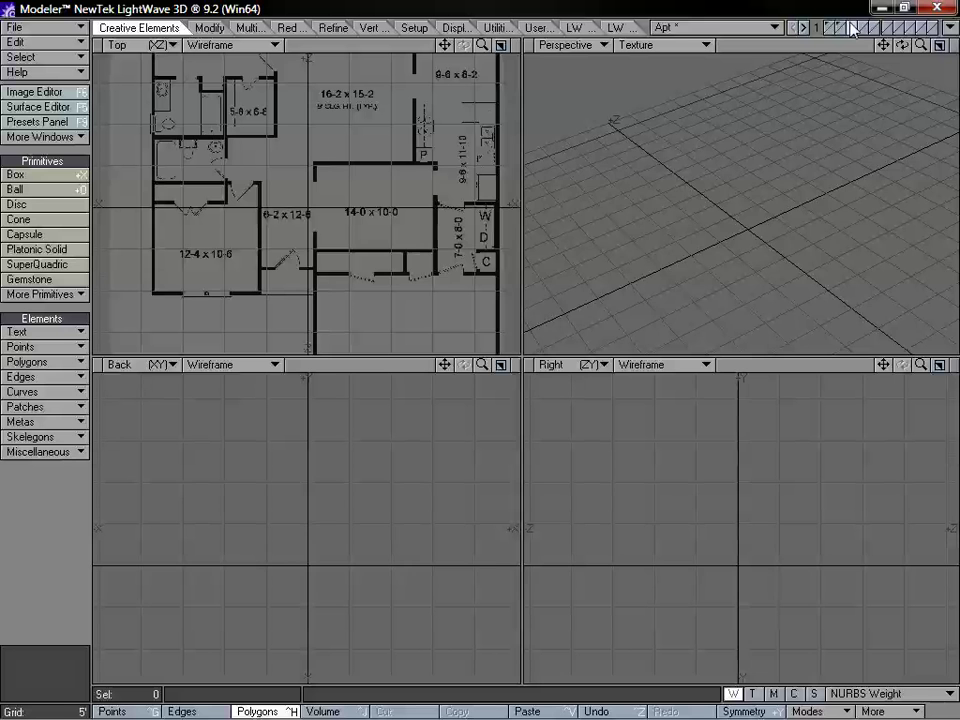
{"action": "left_click", "coordinate": [851, 28]}
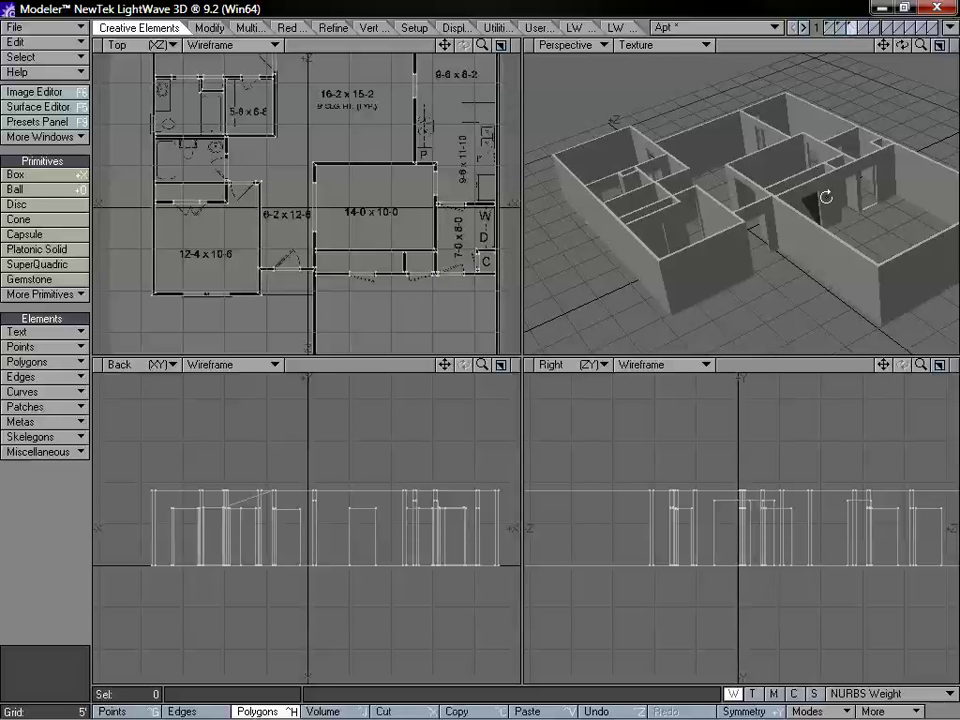
Select both faces of the two-doorway wall below the 14-0 x 10-0 room and split them with Make Convex
{"action": "mouse_move", "coordinate": [826, 197]}
{"action": "left_mouse_down", "text": "alt"}
{"action": "mouse_move", "coordinate": [754, 246]}
{"action": "mouse_move", "coordinate": [754, 193]}
{"action": "mouse_move", "coordinate": [700, 260]}
{"action": "mouse_move", "coordinate": [669, 280]}
{"action": "mouse_move", "coordinate": [765, 210]}
{"action": "mouse_move", "coordinate": [793, 182]}
{"action": "mouse_move", "coordinate": [788, 174]}
{"action": "mouse_move", "coordinate": [786, 201]}
{"action": "mouse_move", "coordinate": [790, 143]}
{"action": "mouse_move", "coordinate": [789, 152]}
{"action": "left_mouse_up", "text": "alt"}
{"action": "left_click", "coordinate": [787, 206]}
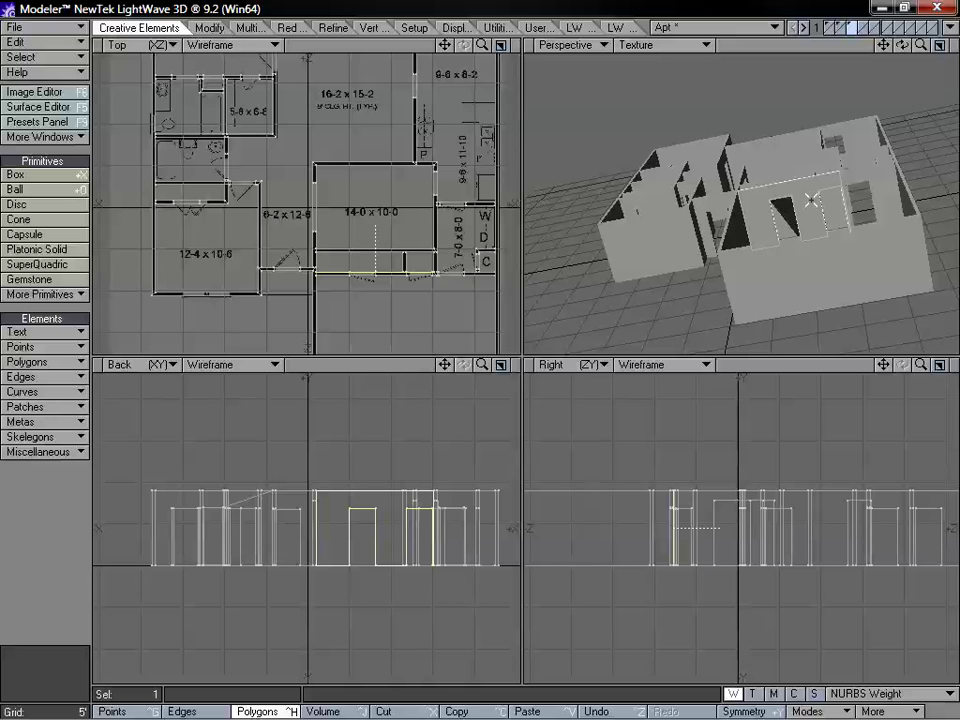
{"action": "key", "text": "shift+a"}
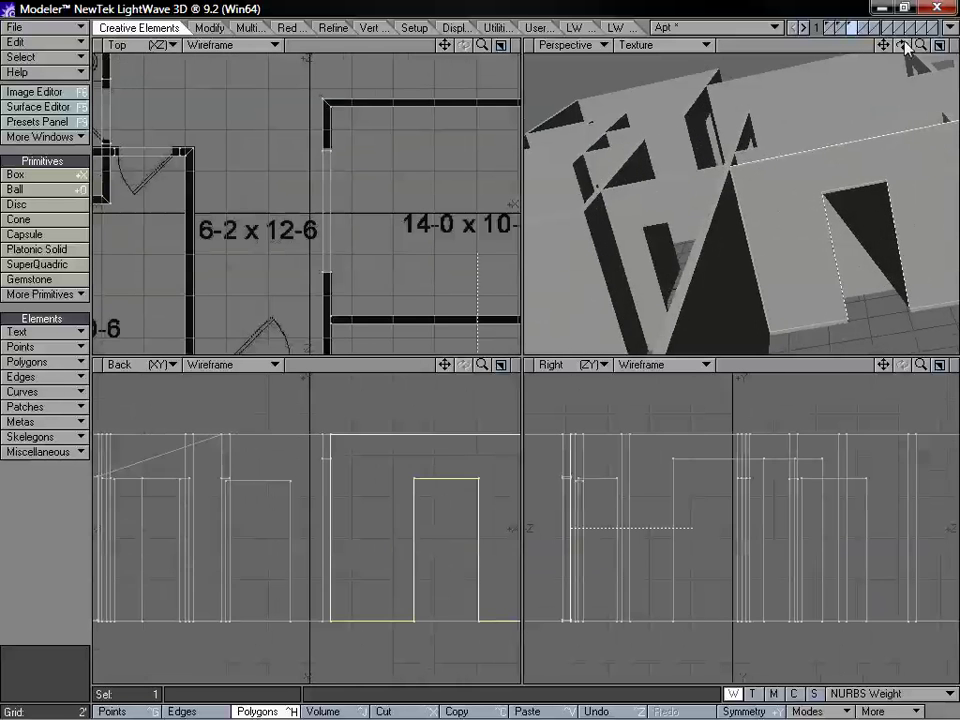
{"action": "left_click_drag", "start_coordinate": [846, 92], "coordinate": [722, 282], "text": "alt"}
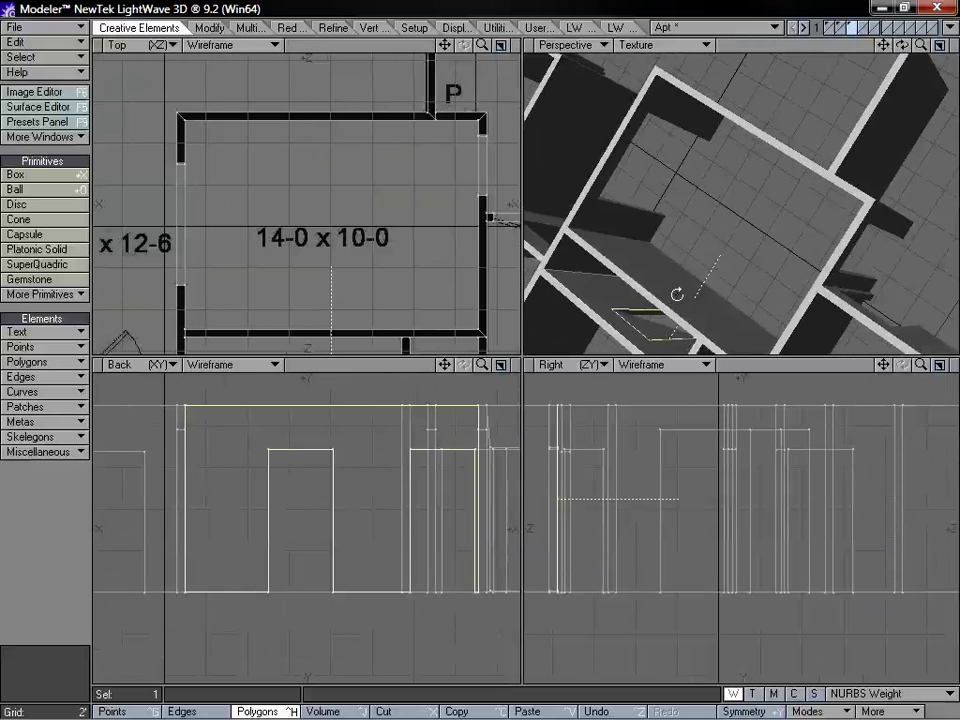
{"action": "left_click_drag", "start_coordinate": [444, 364], "coordinate": [435, 385]}
{"action": "left_click_drag", "start_coordinate": [739, 235], "coordinate": [700, 172], "text": "alt"}
{"action": "left_click", "coordinate": [560, 266], "text": "shift"}
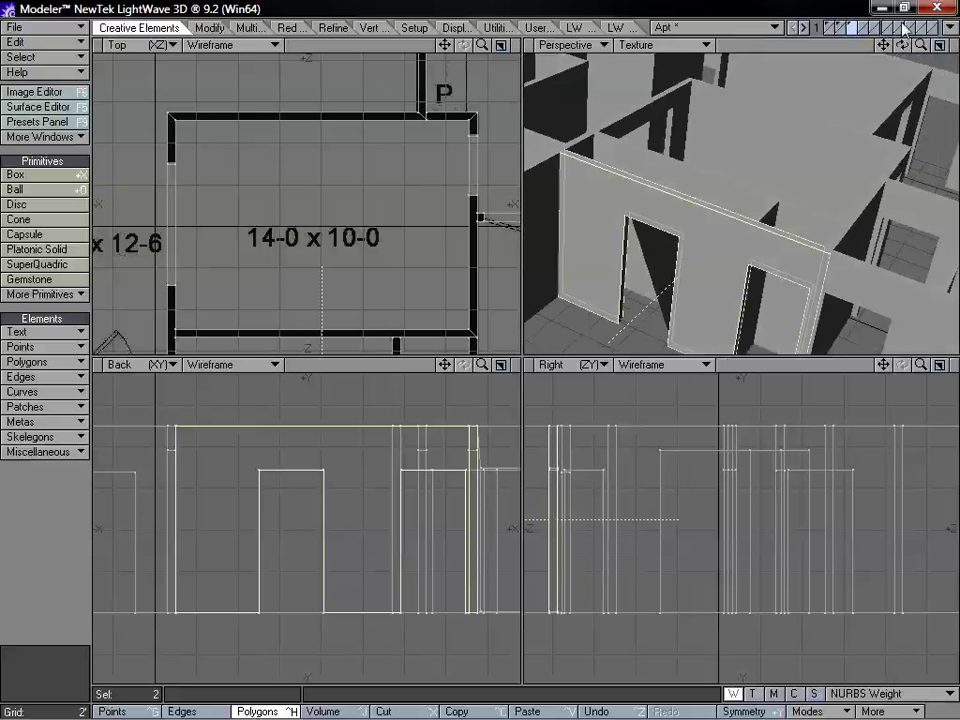
{"action": "left_click_drag", "start_coordinate": [700, 172], "coordinate": [635, 235], "text": "alt"}
{"action": "mouse_move", "coordinate": [902, 45]}
{"action": "left_mouse_down"}
{"action": "mouse_move", "coordinate": [915, 30]}
{"action": "mouse_move", "coordinate": [918, 44]}
{"action": "mouse_move", "coordinate": [950, 50]}
{"action": "mouse_move", "coordinate": [908, 28]}
{"action": "mouse_move", "coordinate": [898, 60]}
{"action": "mouse_move", "coordinate": [908, 34]}
{"action": "left_mouse_up"}
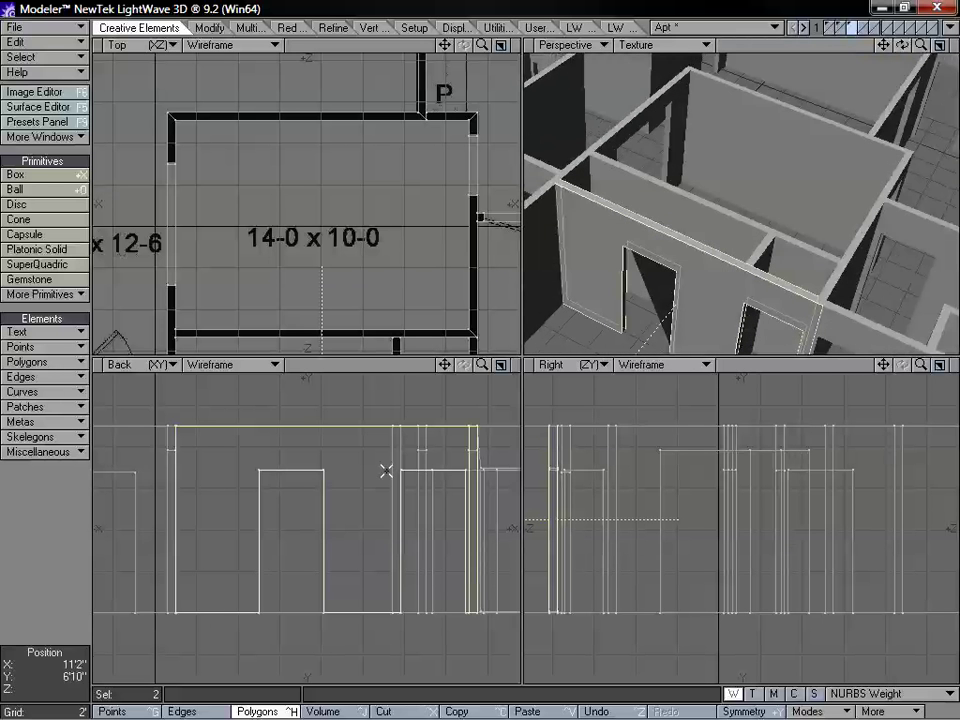
{"action": "left_click", "coordinate": [615, 27]}
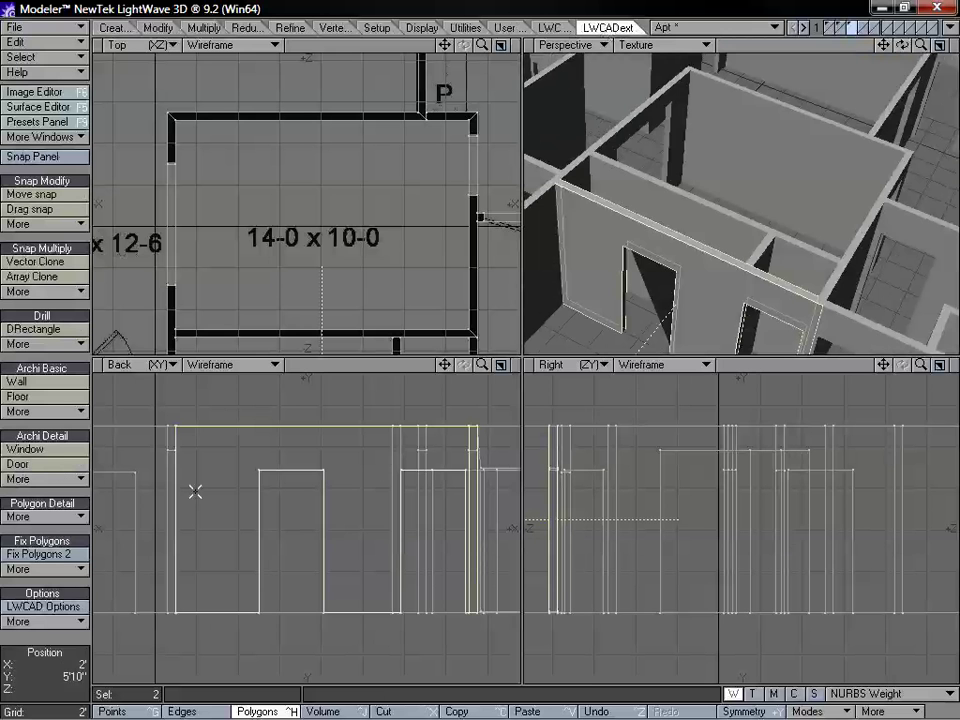
{"action": "left_click", "coordinate": [48, 569]}
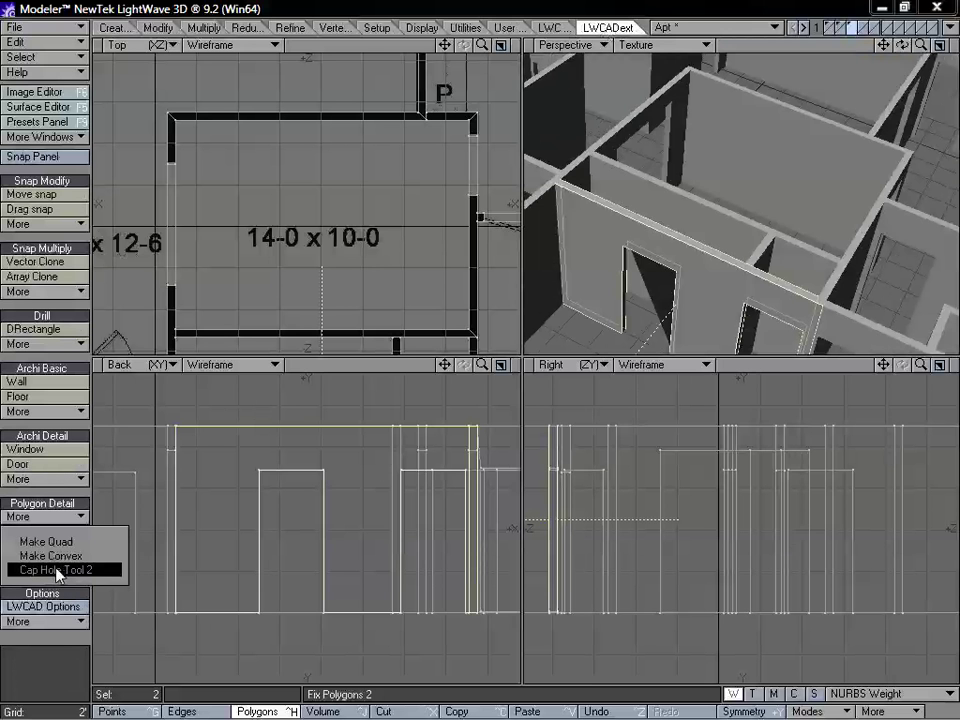
{"action": "left_click", "coordinate": [60, 556]}
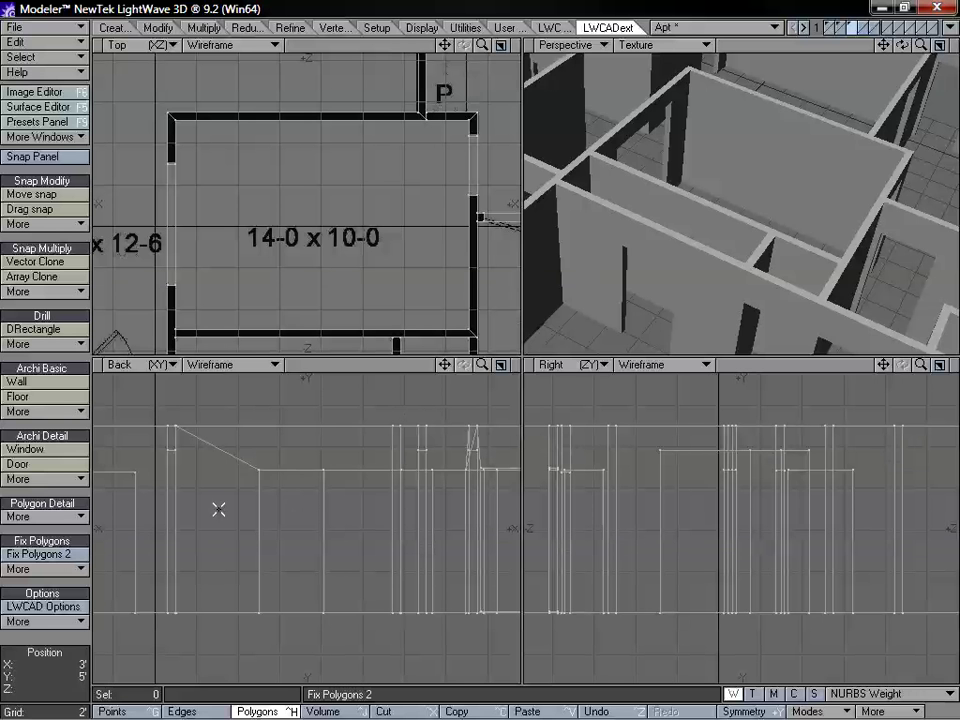
Fit the whole apartment in the views and display only the first layer with the doors
{"action": "left_click_drag", "start_coordinate": [704, 236], "coordinate": [881, 208], "text": "alt"}
{"action": "key", "text": "a"}
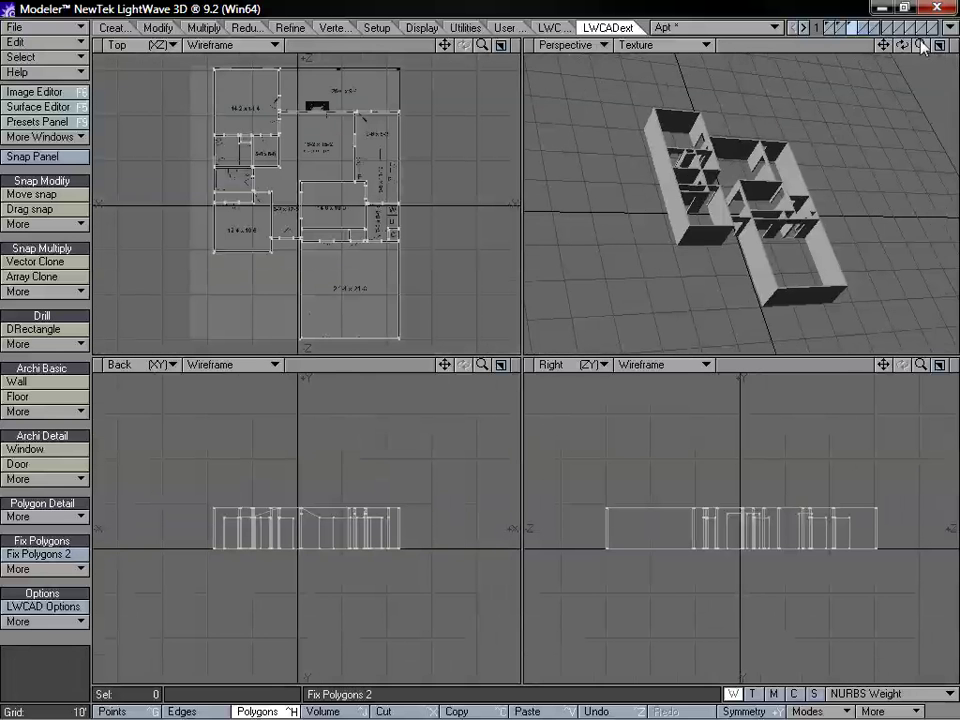
{"action": "left_click_drag", "start_coordinate": [921, 43], "coordinate": [955, 46]}
{"action": "left_click", "coordinate": [828, 27]}
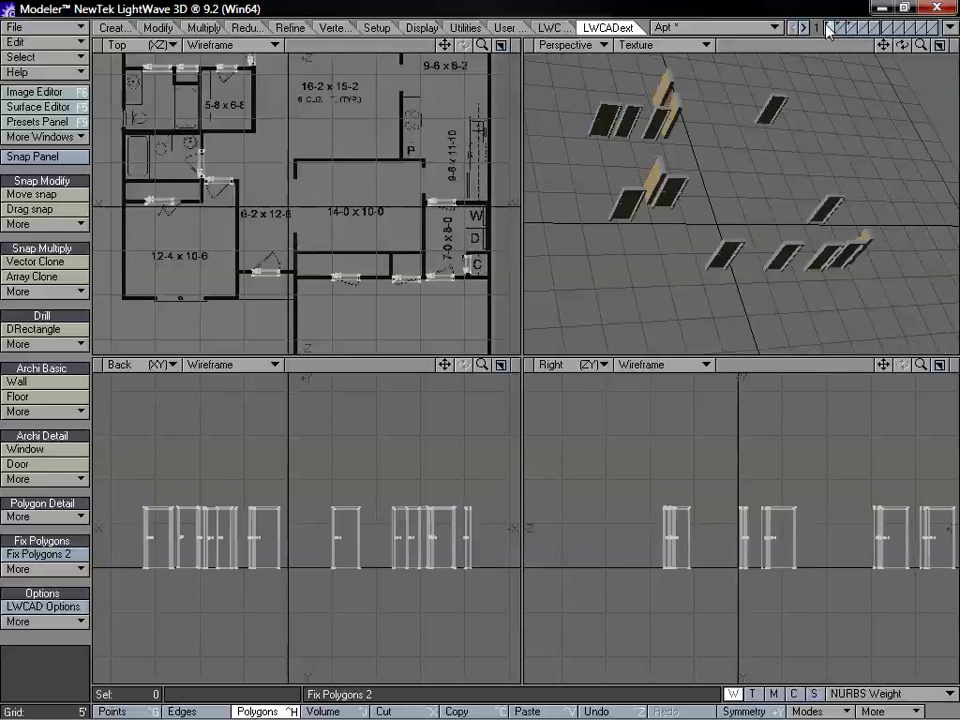
Select the door above the 9-6 x 8-2 room, rotate it half a turn about its centre in the plan and deselect it
{"action": "key", "text": "a"}
{"action": "left_click_drag", "start_coordinate": [771, 242], "coordinate": [823, 210], "text": "alt"}
{"action": "left_click_drag", "start_coordinate": [444, 46], "coordinate": [361, 144]}
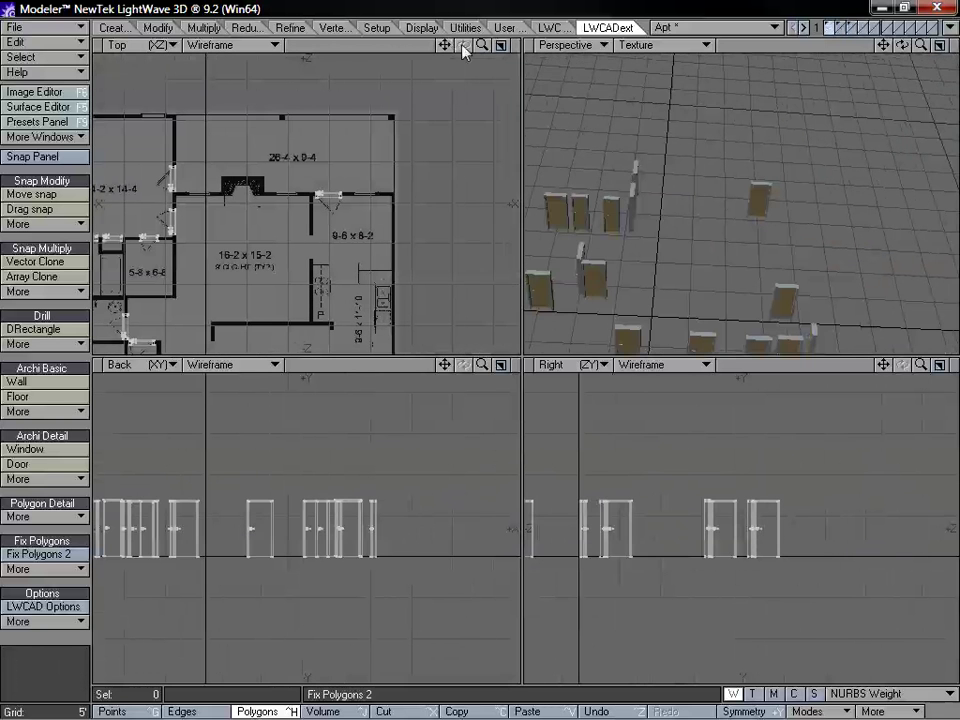
{"action": "left_click_drag", "start_coordinate": [481, 47], "coordinate": [572, 48]}
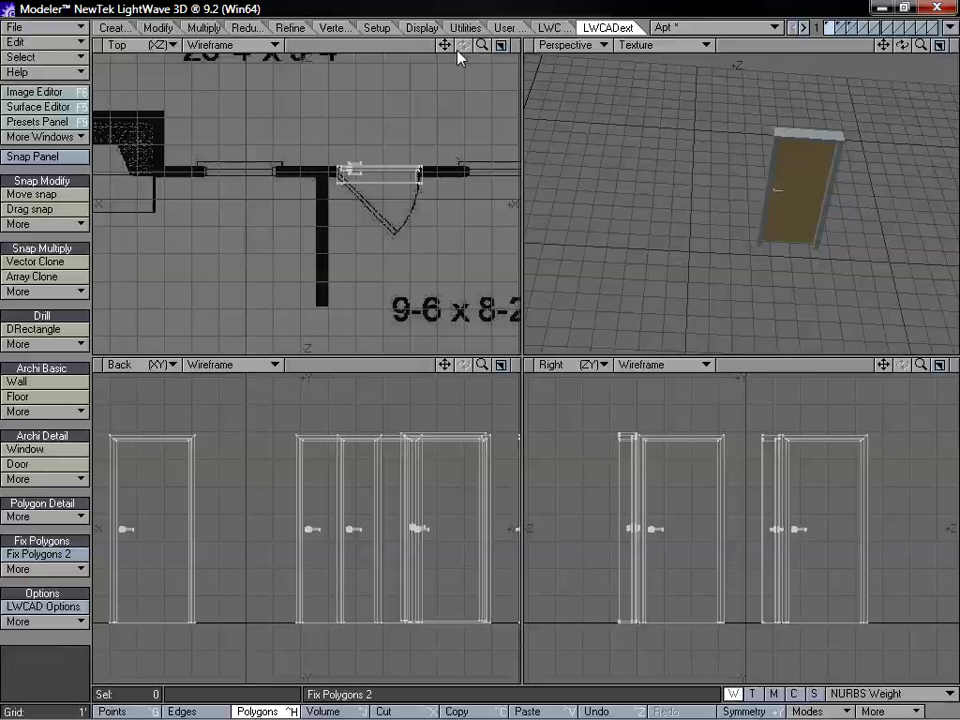
{"action": "left_click_drag", "start_coordinate": [445, 46], "coordinate": [407, 87]}
{"action": "left_click_drag", "start_coordinate": [481, 46], "coordinate": [532, 47]}
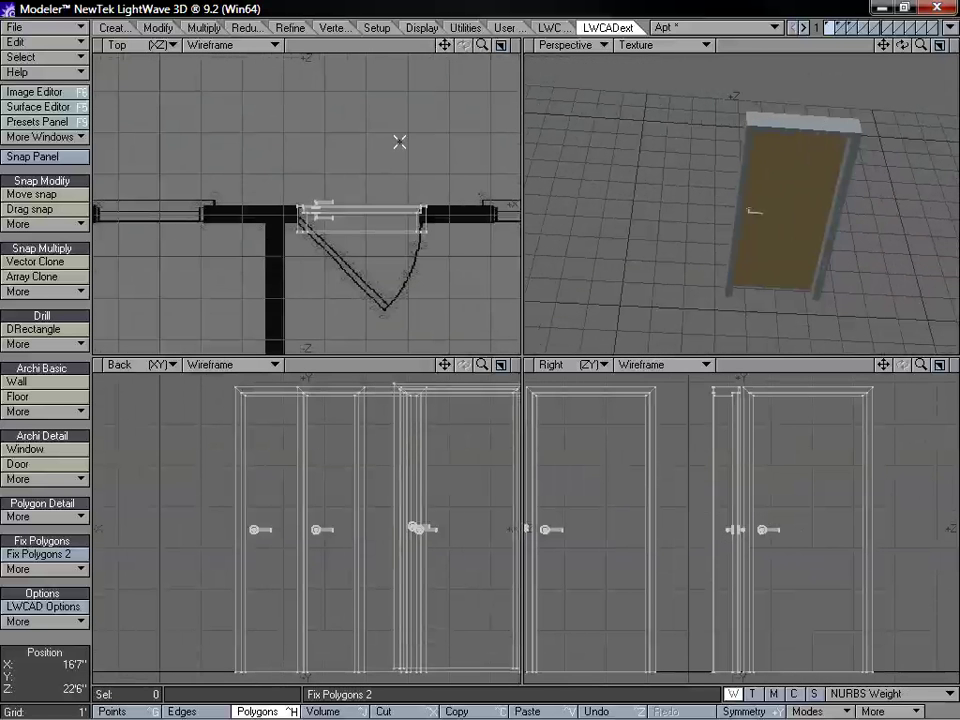
{"action": "mouse_move", "coordinate": [399, 142]}
{"action": "right_mouse_down"}
{"action": "mouse_move", "coordinate": [546, 195]}
{"action": "mouse_move", "coordinate": [371, 200]}
{"action": "right_mouse_up"}
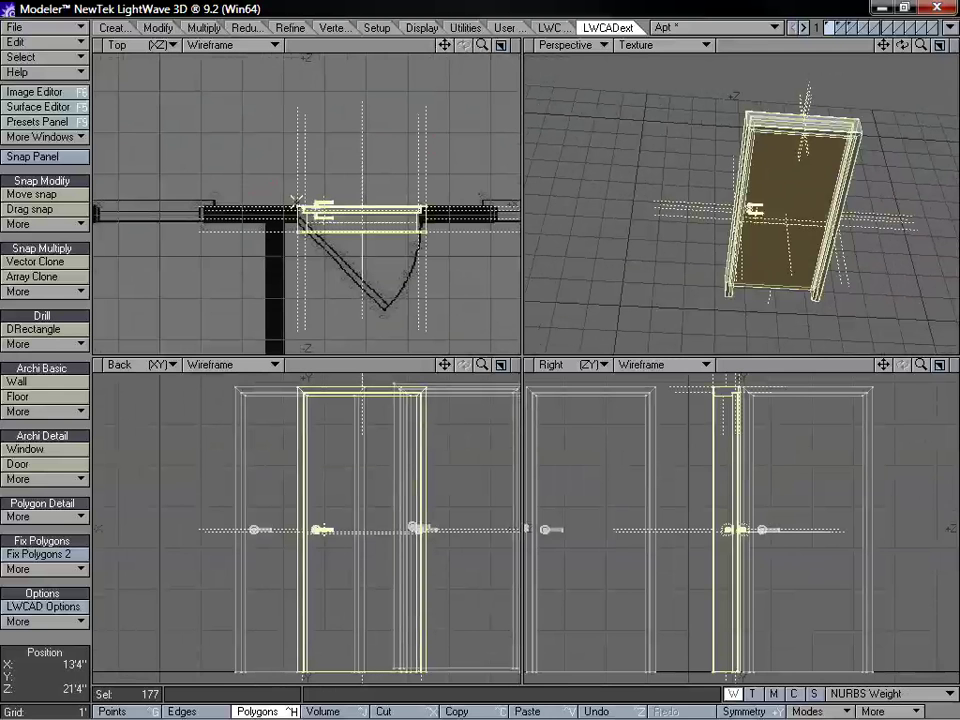
{"action": "key", "text": "y"}
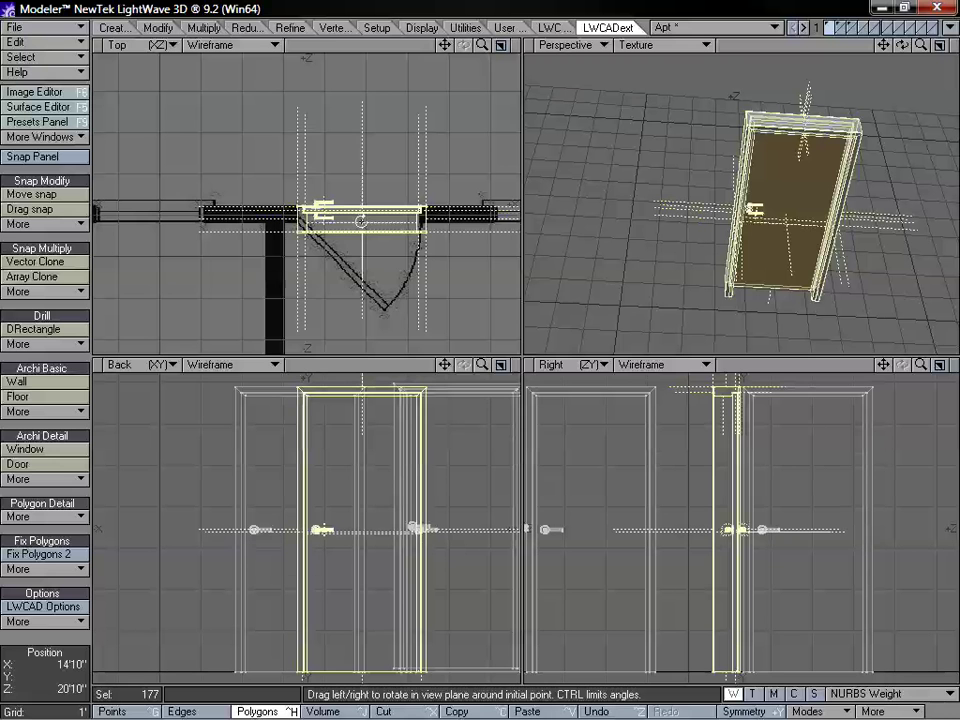
{"action": "left_click_drag", "start_coordinate": [362, 221], "coordinate": [470, 221]}
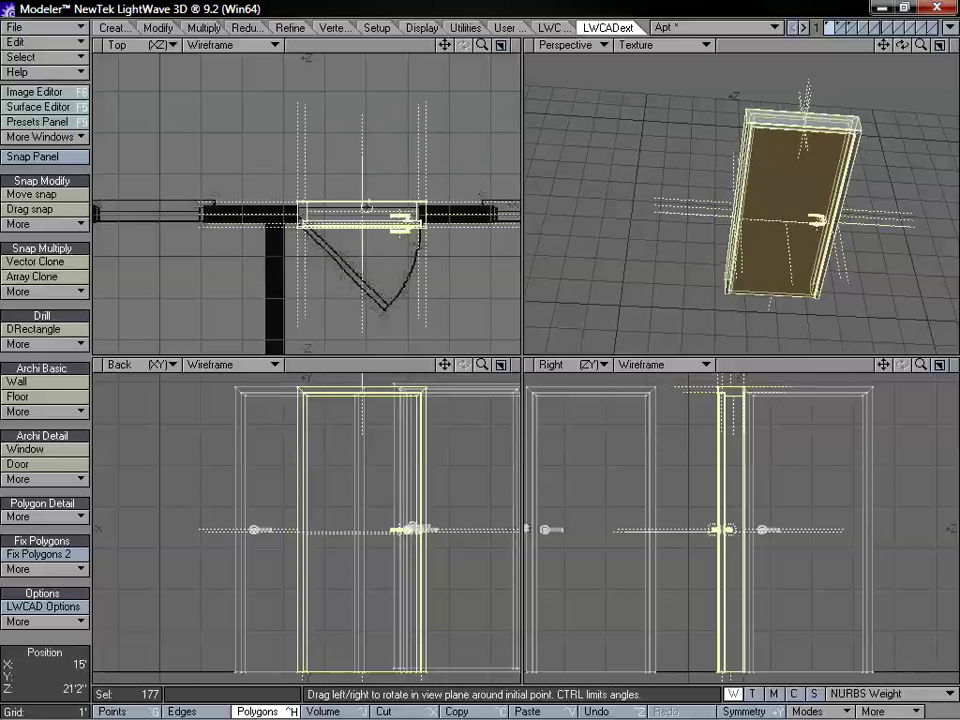
{"action": "key", "text": "space"}
{"action": "mouse_move", "coordinate": [420, 146]}
{"action": "right_mouse_down"}
{"action": "mouse_move", "coordinate": [210, 240]}
{"action": "mouse_move", "coordinate": [437, 264]}
{"action": "right_mouse_up"}
Rotate the lower door on the 14-2 x 14-4 room's east wall half a turn in the plan and shift it along X into its wall
{"action": "mouse_move", "coordinate": [803, 238]}
{"action": "left_mouse_down", "text": "alt"}
{"action": "mouse_move", "coordinate": [813, 210]}
{"action": "mouse_move", "coordinate": [800, 203]}
{"action": "left_mouse_up", "text": "alt"}
{"action": "left_click_drag", "start_coordinate": [482, 45], "coordinate": [446, 48]}
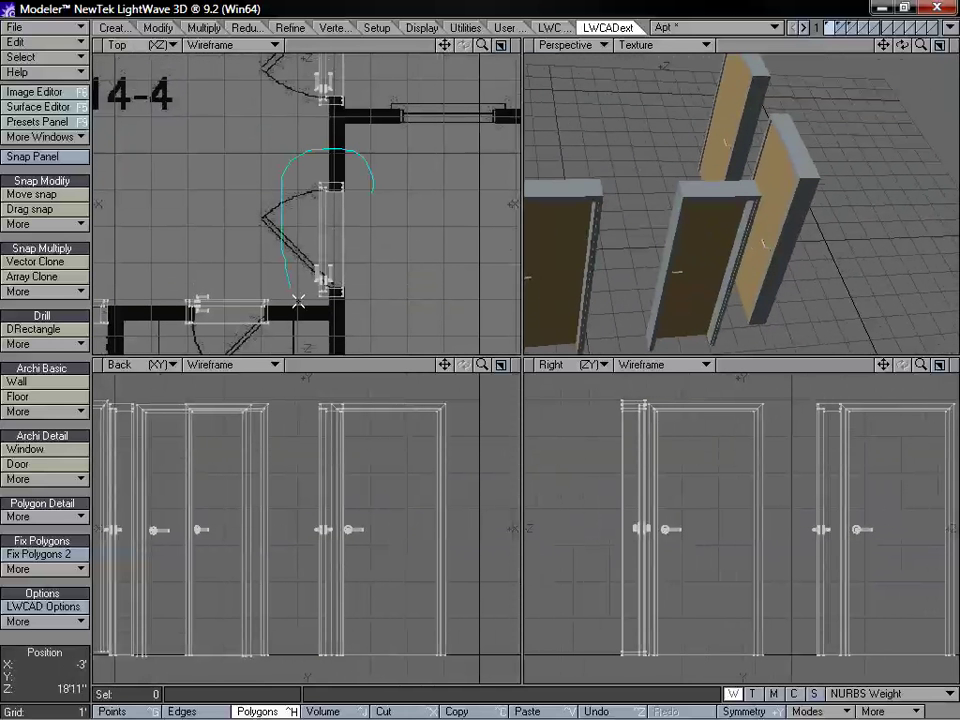
{"action": "right_click_drag", "start_coordinate": [298, 300], "coordinate": [369, 188]}
{"action": "key", "text": "y"}
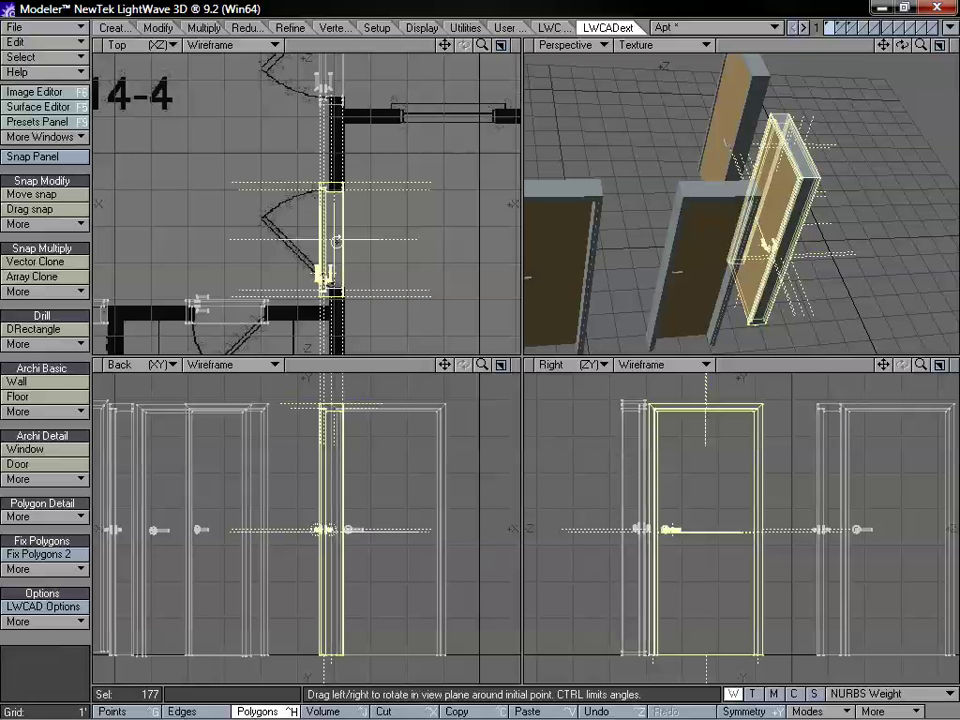
{"action": "left_click_drag", "start_coordinate": [332, 239], "coordinate": [152, 239], "text": "ctrl"}
{"action": "key", "text": "t"}
{"action": "left_click_drag", "start_coordinate": [332, 240], "coordinate": [344, 240], "text": "ctrl"}
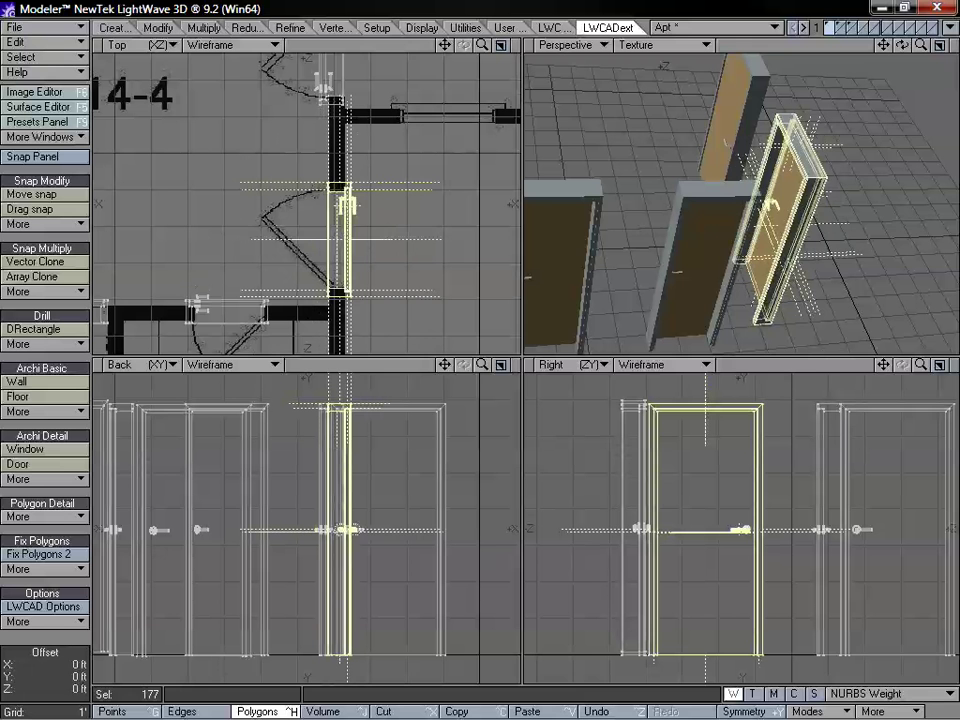
{"action": "left_click_drag", "start_coordinate": [484, 351], "coordinate": [480, 351], "text": "ctrl"}
{"action": "key", "text": "slash"}
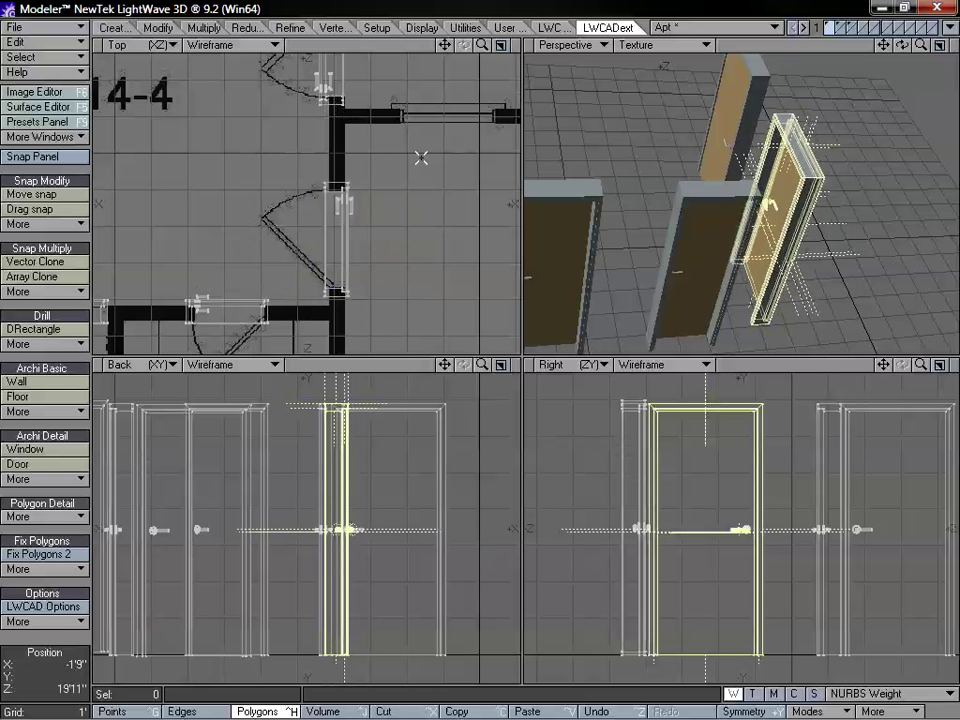
Turn the upper door on the 14-2 x 14-4 room's east wall by 180 degrees and move it along X into its wall opening
{"action": "left_click_drag", "start_coordinate": [445, 45], "coordinate": [470, 215]}
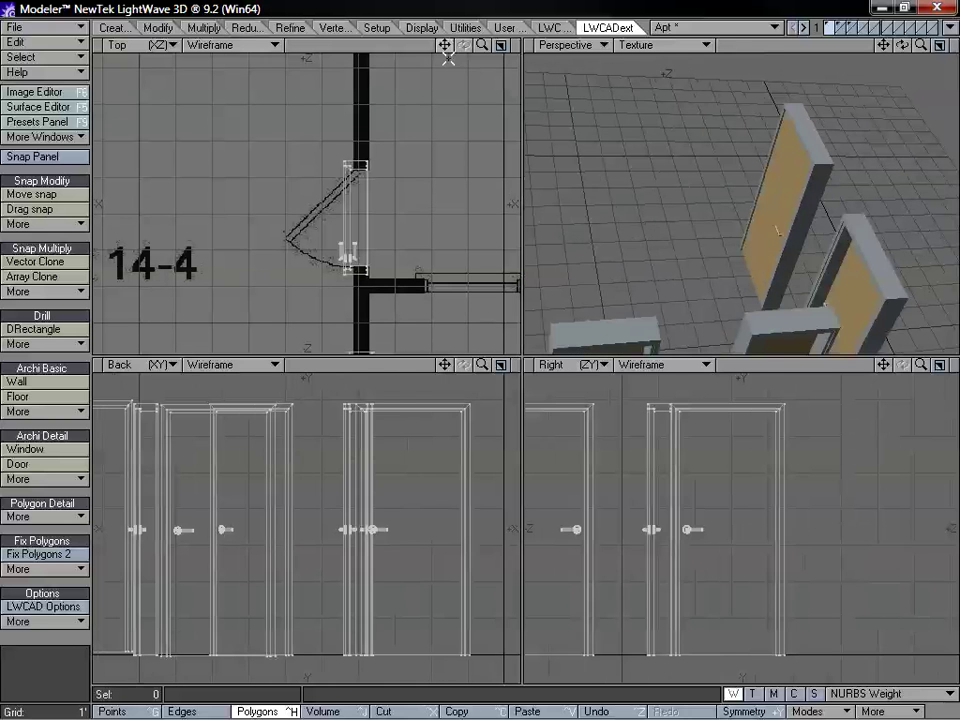
{"action": "right_click_drag", "start_coordinate": [409, 217], "coordinate": [406, 224]}
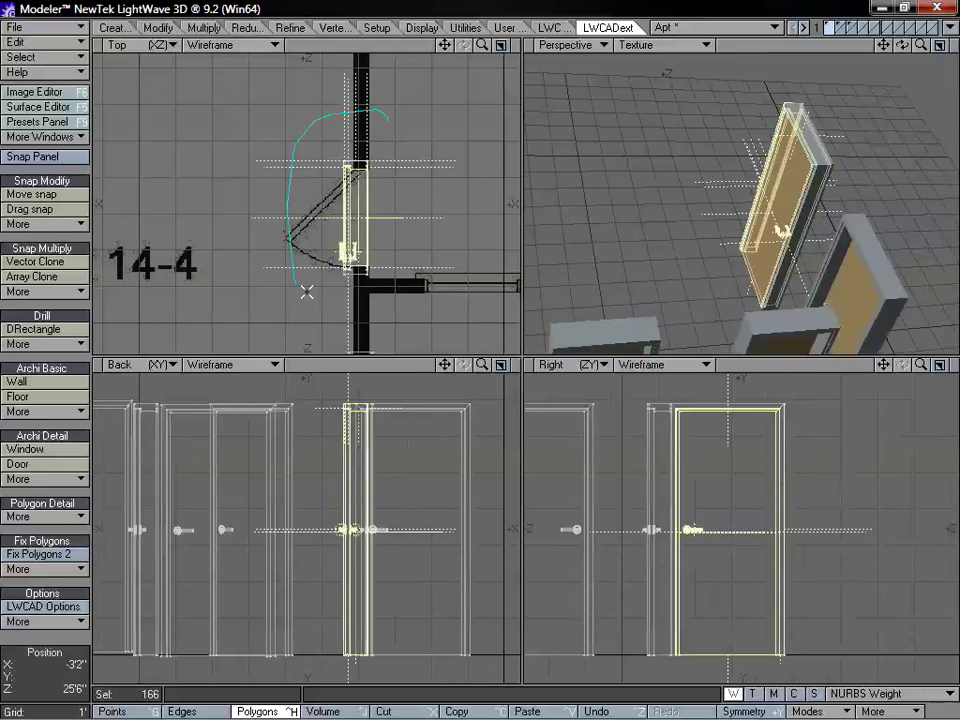
{"action": "mouse_move", "coordinate": [306, 291]}
{"action": "right_mouse_down"}
{"action": "mouse_move", "coordinate": [392, 124]}
{"action": "mouse_move", "coordinate": [377, 198]}
{"action": "right_mouse_up"}
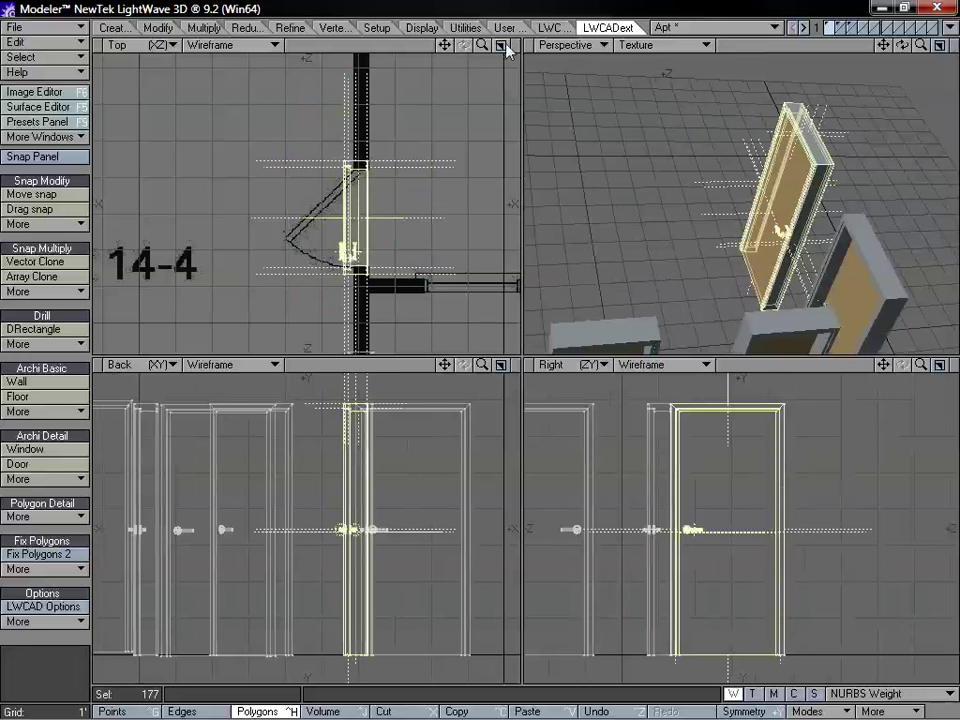
{"action": "left_click_drag", "start_coordinate": [483, 46], "coordinate": [400, 200]}
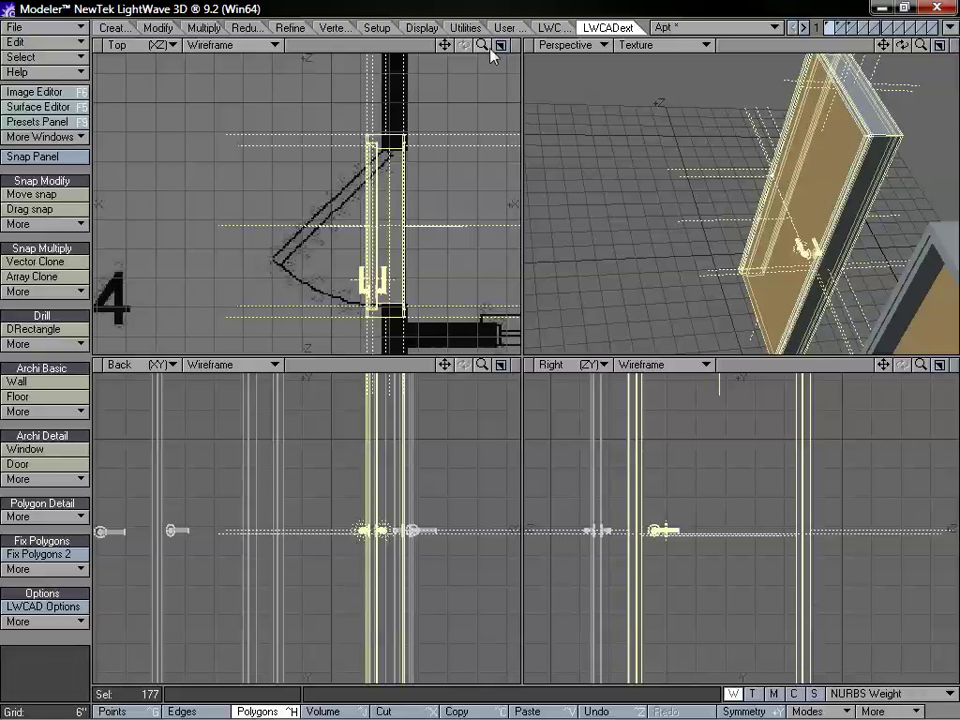
{"action": "left_click_drag", "start_coordinate": [448, 45], "coordinate": [423, 43]}
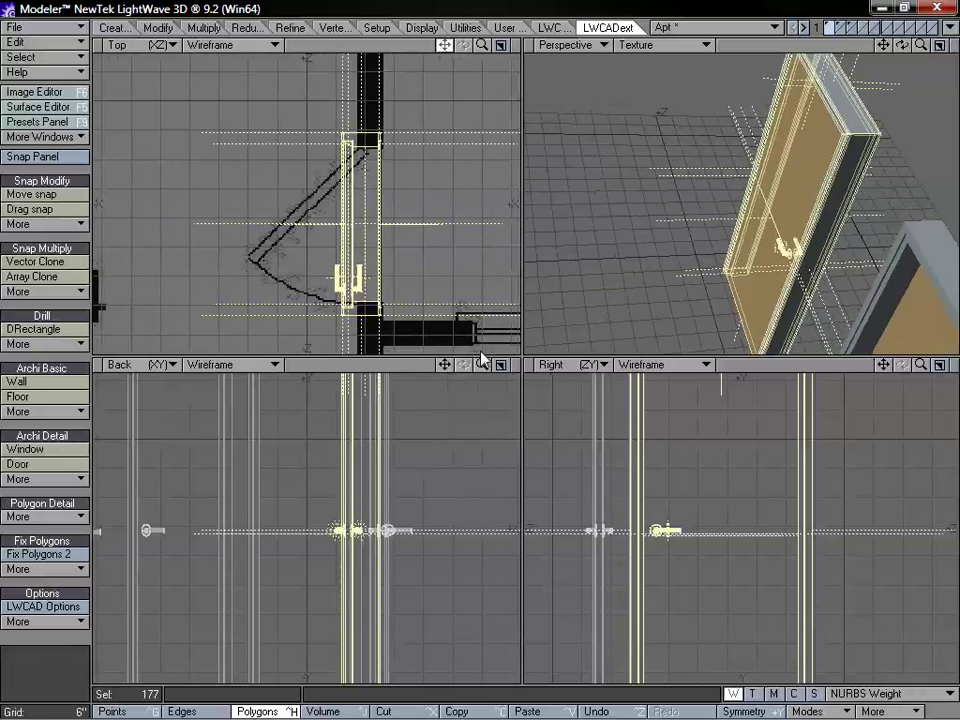
{"action": "key", "text": "y"}
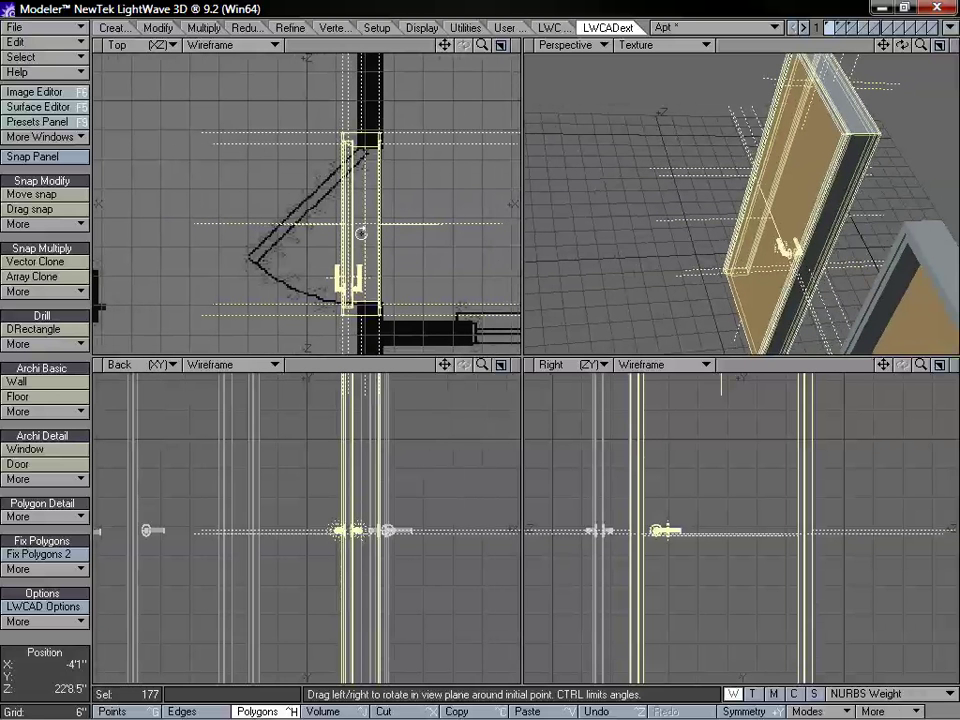
{"action": "left_click_drag", "start_coordinate": [360, 225], "coordinate": [450, 226], "text": "ctrl"}
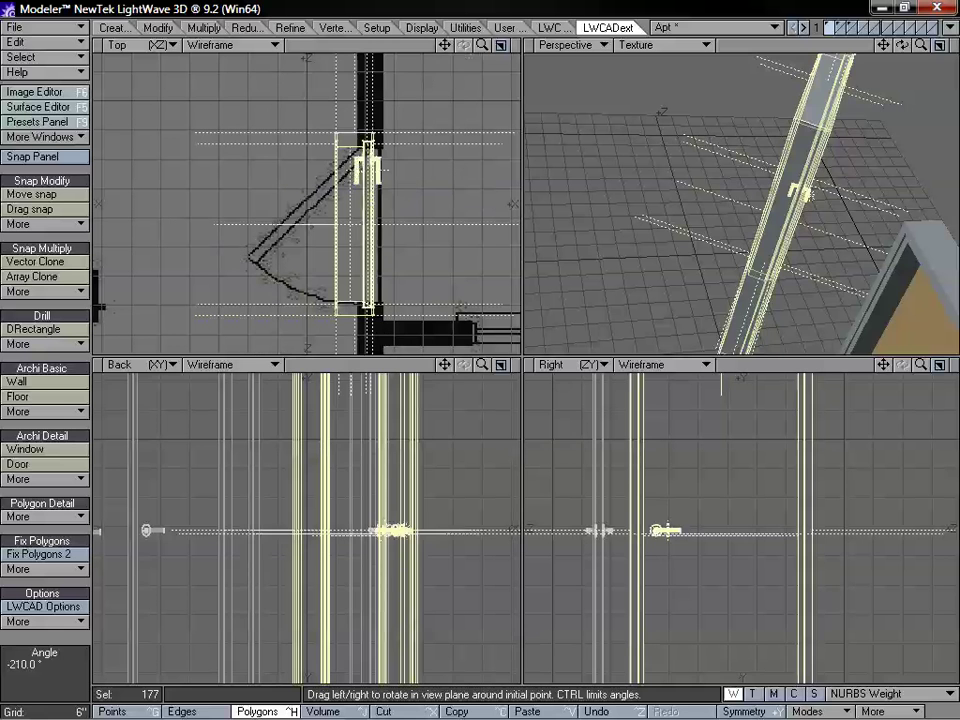
{"action": "key", "text": "t"}
{"action": "left_click_drag", "start_coordinate": [360, 234], "coordinate": [376, 234]}
{"action": "right_click_drag", "start_coordinate": [437, 123], "coordinate": [346, 427]}
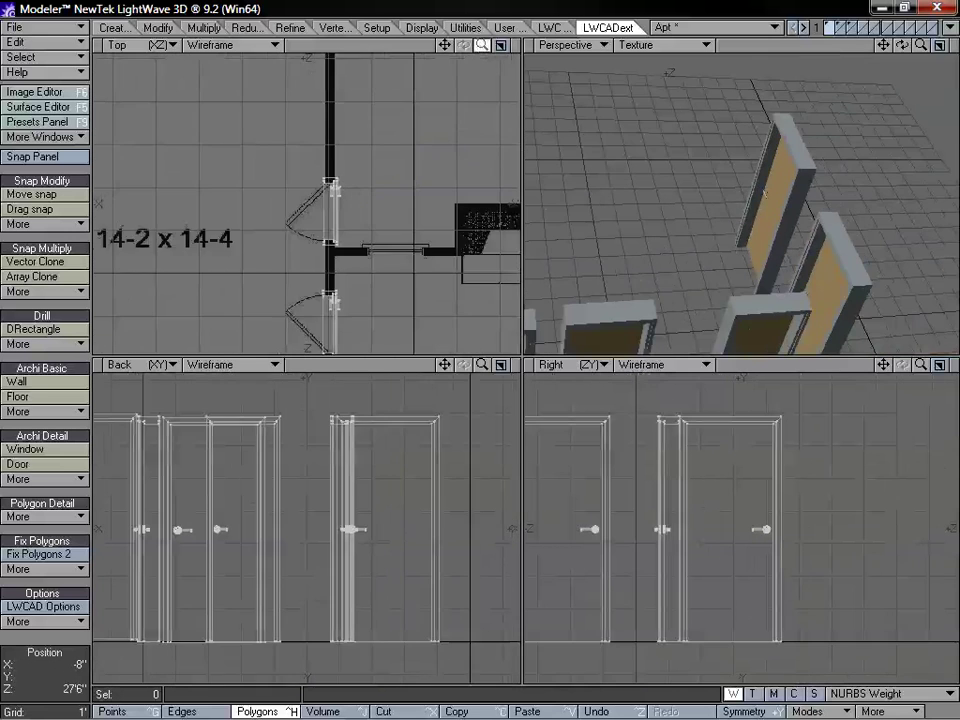
Rotate the door of the bathroom above the 12-4 x 10-6 room by 180 degrees and slide it along X to line up with its wall
{"action": "left_click_drag", "start_coordinate": [482, 45], "coordinate": [573, 0]}
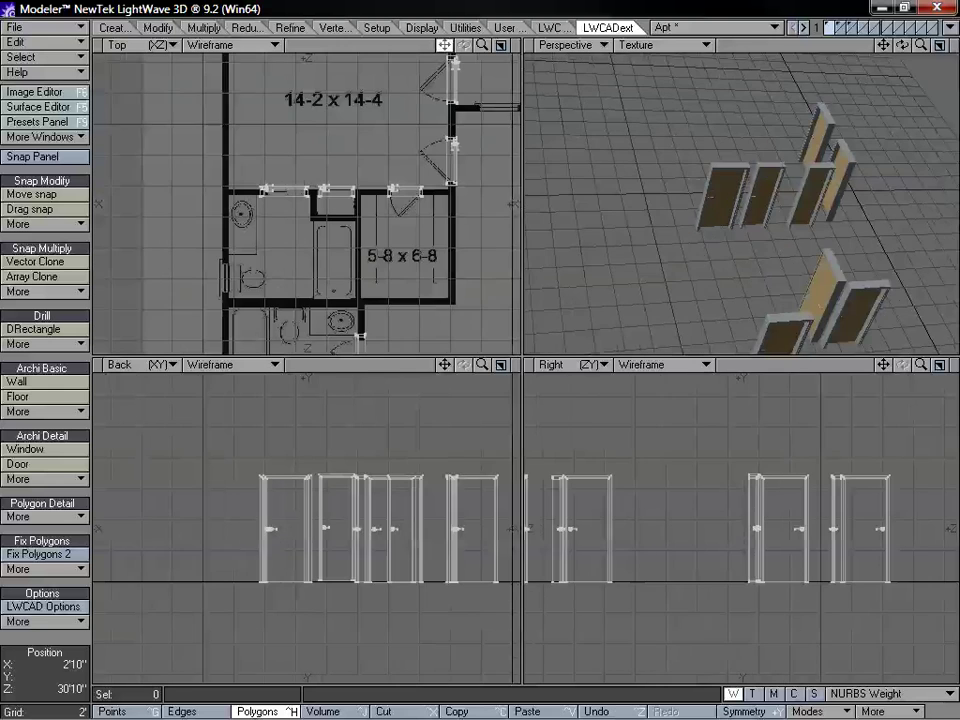
{"action": "left_click_drag", "start_coordinate": [445, 45], "coordinate": [625, 45]}
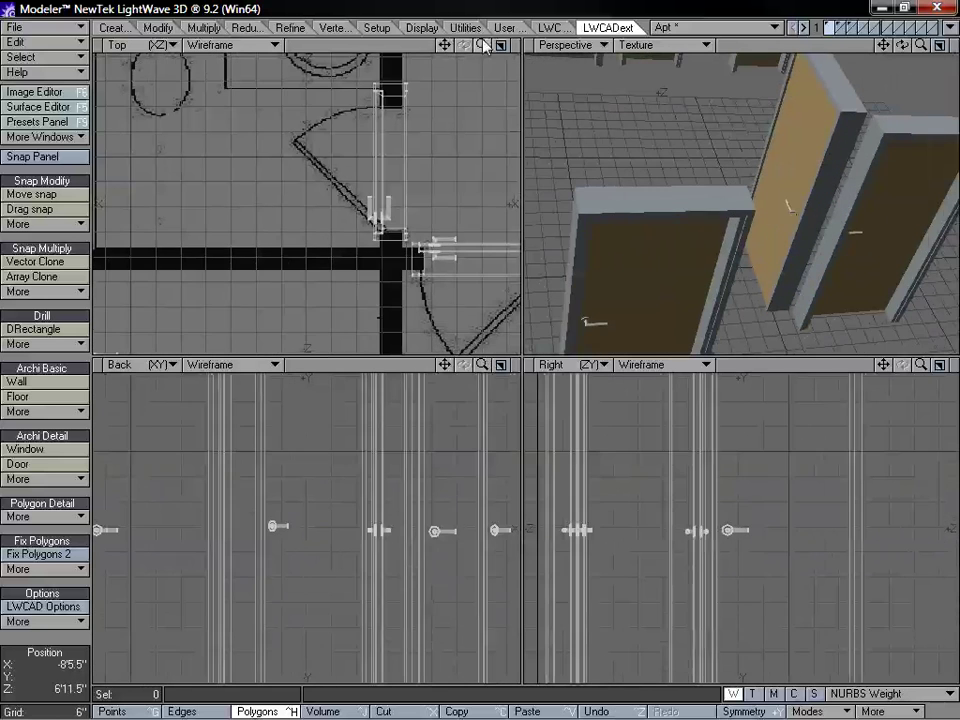
{"action": "left_click_drag", "start_coordinate": [444, 45], "coordinate": [412, 72]}
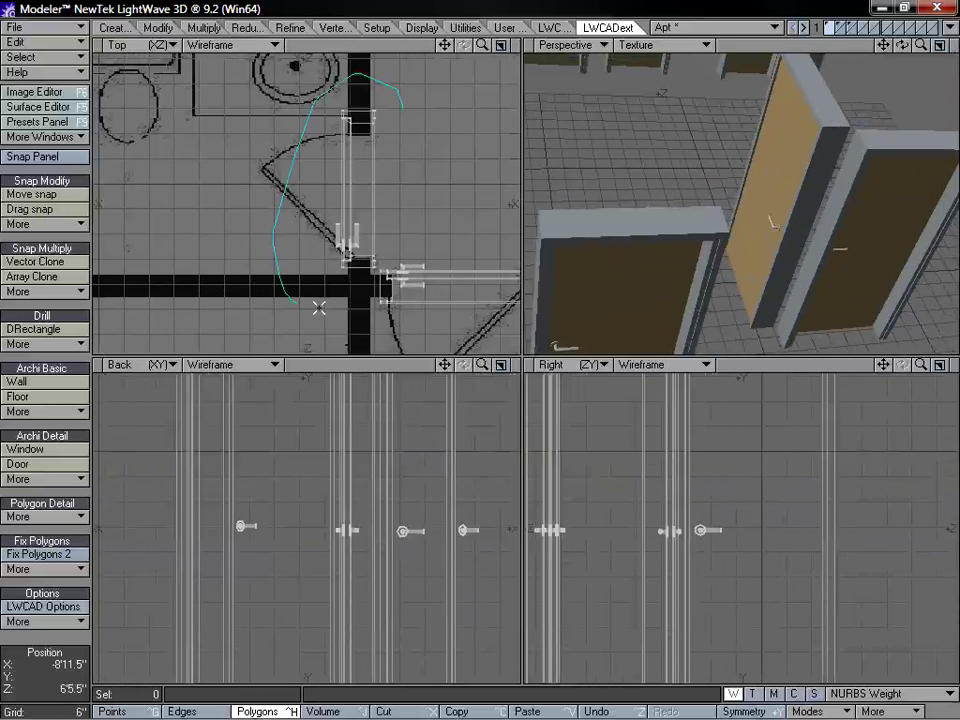
{"action": "right_click_drag", "start_coordinate": [383, 262], "coordinate": [383, 264]}
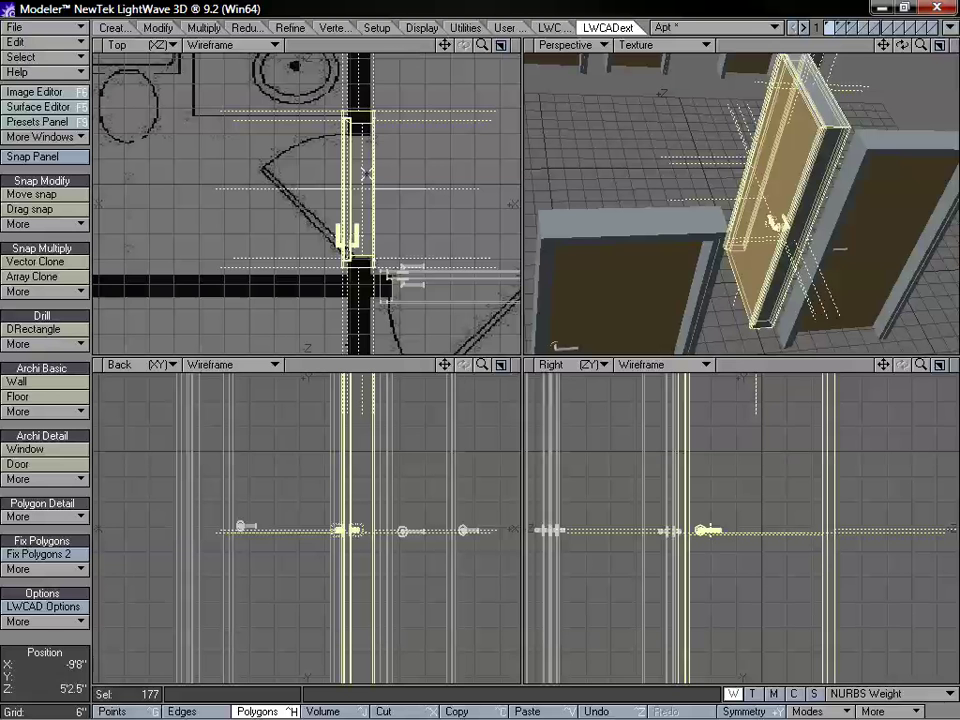
{"action": "key", "text": "y"}
{"action": "left_click_drag", "start_coordinate": [356, 189], "coordinate": [446, 189], "text": "ctrl"}
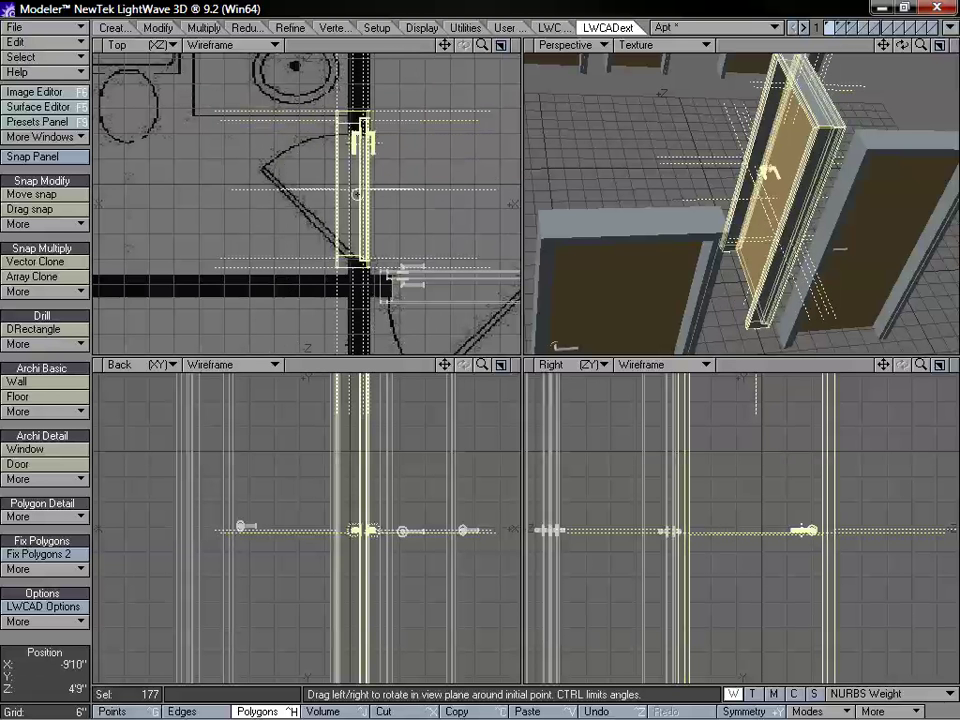
{"action": "key", "text": "t"}
{"action": "left_click_drag", "start_coordinate": [348, 197], "coordinate": [355, 198]}
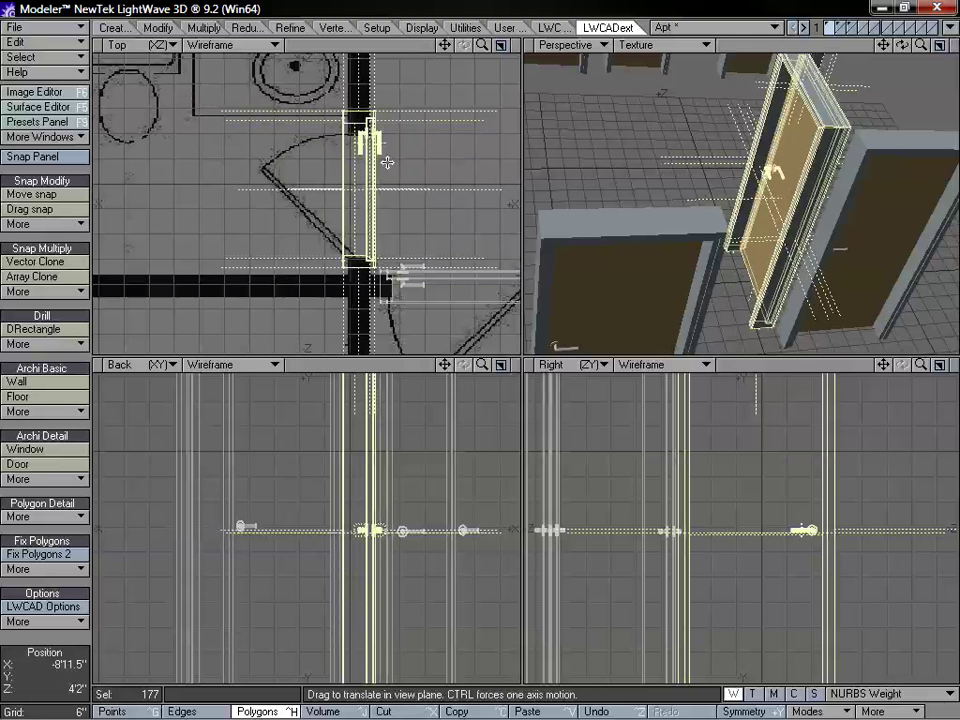
{"action": "left_click", "coordinate": [812, 711]}
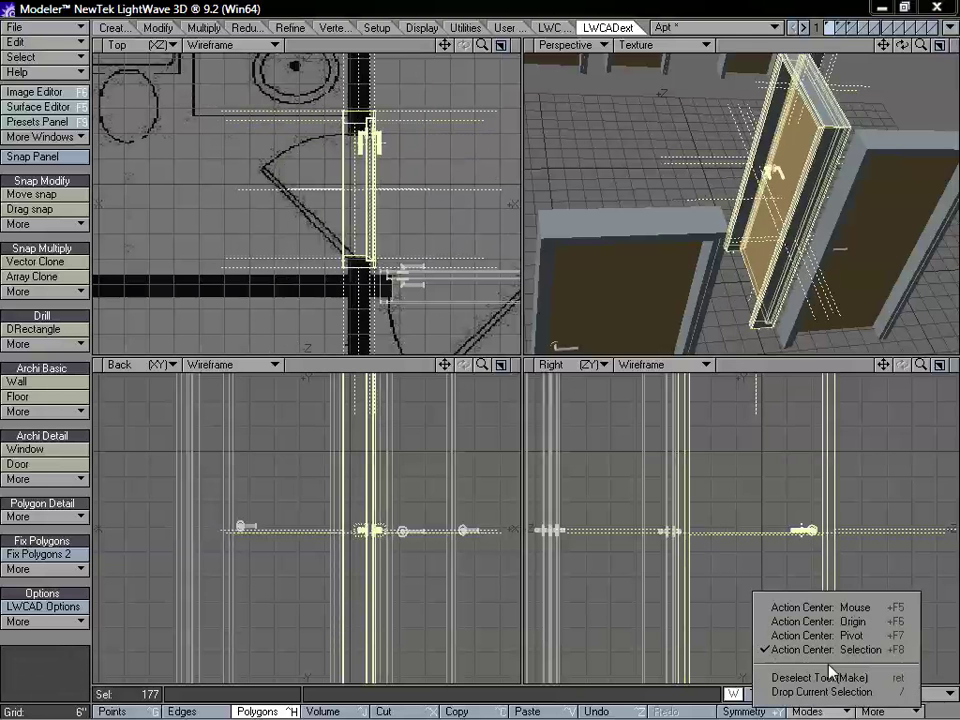
{"action": "key", "text": "space"}
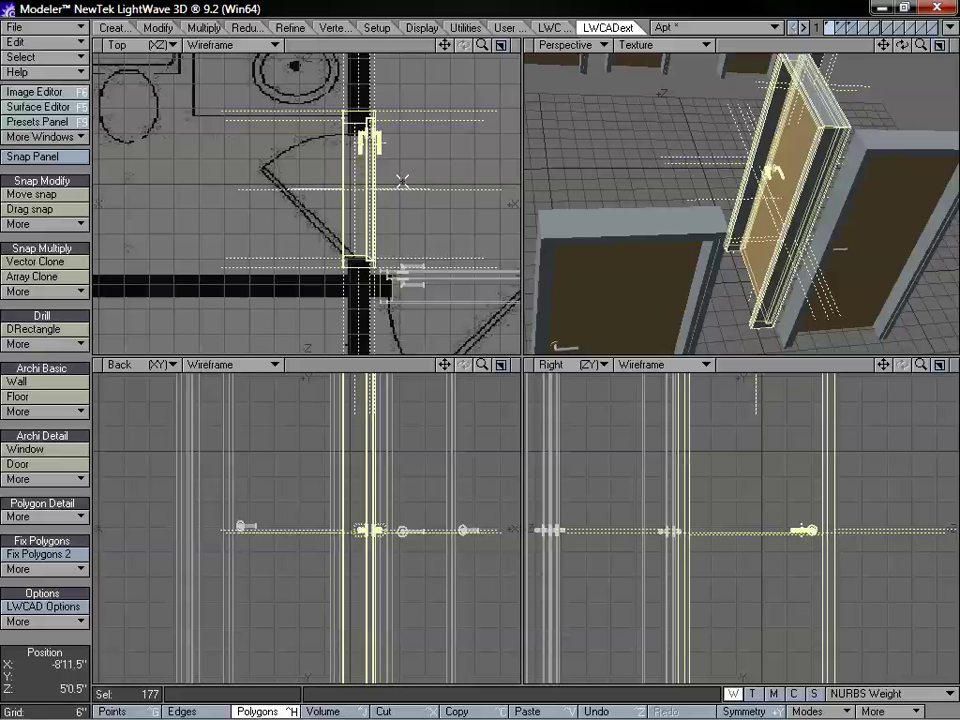
{"action": "mouse_move", "coordinate": [450, 105]}
{"action": "right_mouse_down"}
{"action": "mouse_move", "coordinate": [516, 291]}
{"action": "mouse_move", "coordinate": [458, 125]}
{"action": "right_mouse_up"}
Select the entry door below the 6-2 x 12-6 hall, rotate it half a turn about its centre in the plan and deselect it
{"action": "left_click_drag", "start_coordinate": [483, 45], "coordinate": [356, 106]}
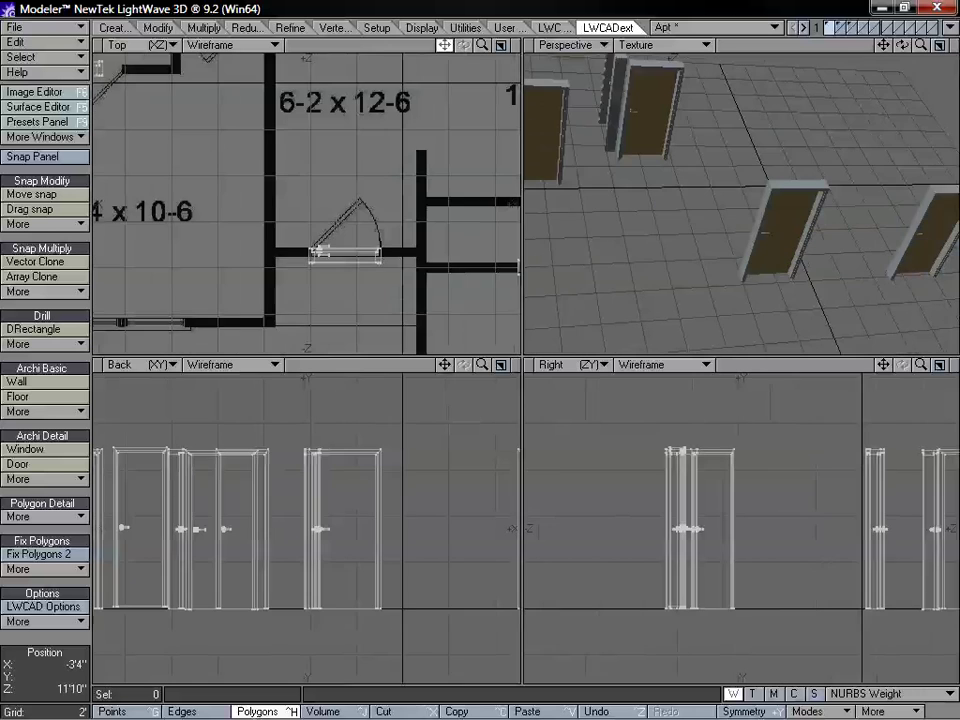
{"action": "mouse_move", "coordinate": [267, 154]}
{"action": "left_mouse_down"}
{"action": "mouse_move", "coordinate": [445, 50]}
{"action": "mouse_move", "coordinate": [525, 48]}
{"action": "mouse_move", "coordinate": [503, 48]}
{"action": "left_mouse_up"}
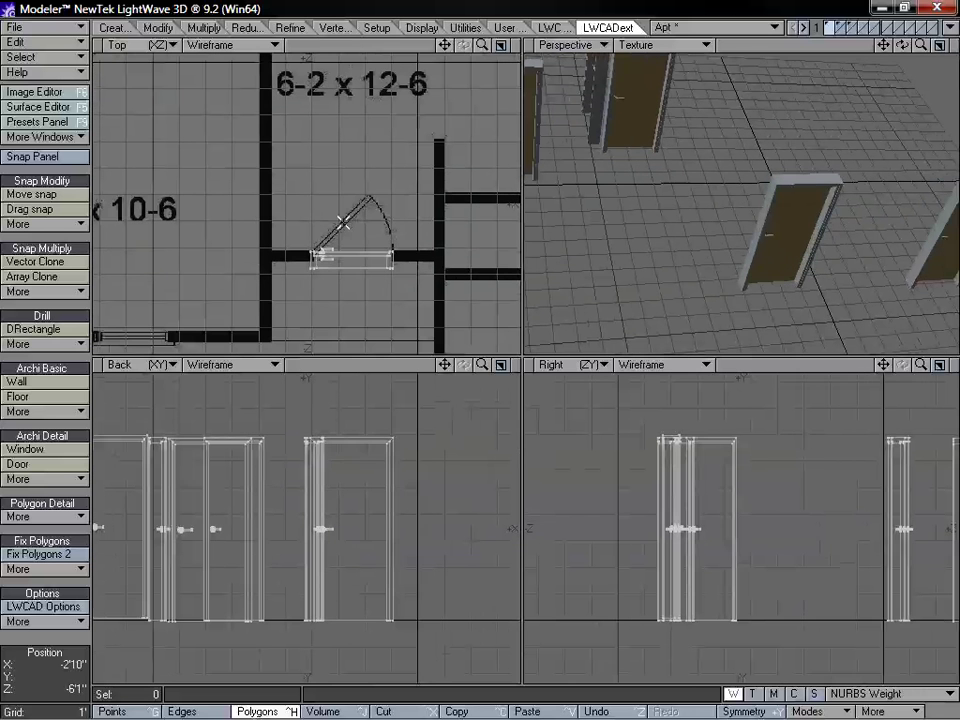
{"action": "right_click_drag", "start_coordinate": [340, 220], "coordinate": [352, 190]}
{"action": "left_click_drag", "start_coordinate": [482, 47], "coordinate": [530, 47]}
{"action": "key", "text": "y"}
{"action": "left_click_drag", "start_coordinate": [373, 284], "coordinate": [462, 284], "text": "ctrl"}
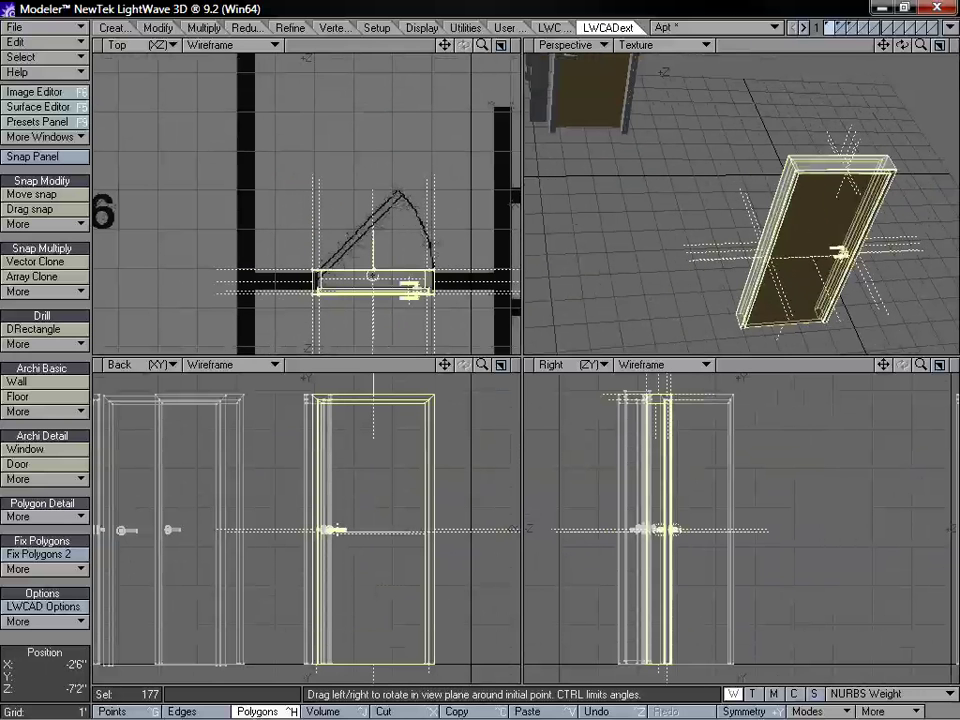
{"action": "key", "text": "space"}
{"action": "mouse_move", "coordinate": [375, 207]}
{"action": "right_mouse_down"}
{"action": "mouse_move", "coordinate": [309, 199]}
{"action": "mouse_move", "coordinate": [452, 214]}
{"action": "right_mouse_up"}
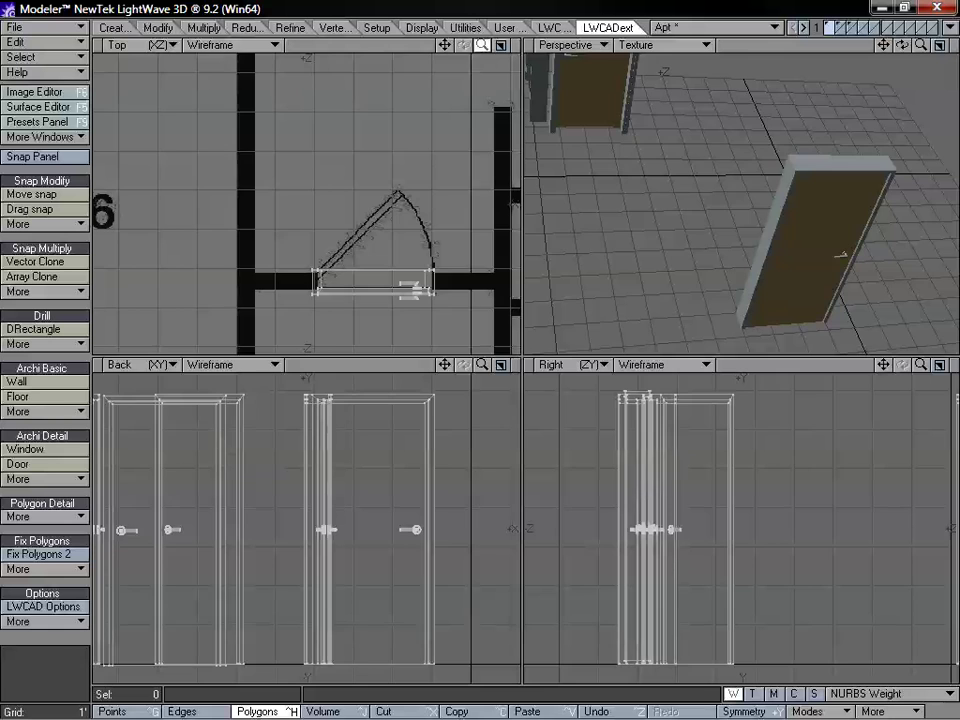
Display the first layer's doors together with the third layer's walls and examine the whole apartment in perspective
{"action": "left_click_drag", "start_coordinate": [482, 45], "coordinate": [250, 4]}
{"action": "key", "text": "a"}
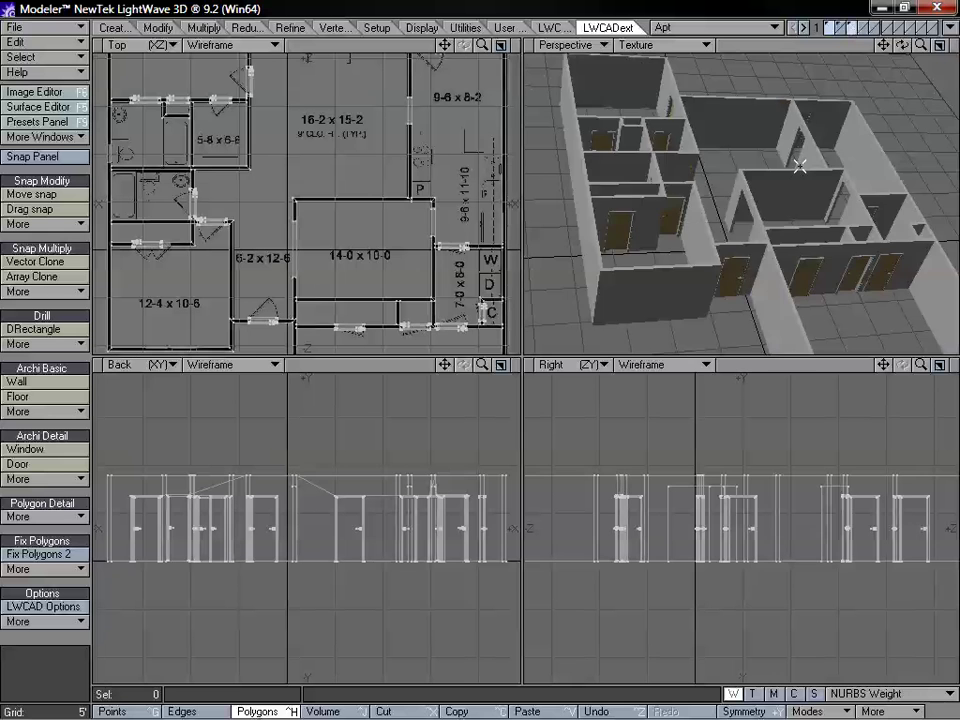
{"action": "left_click_drag", "start_coordinate": [800, 165], "coordinate": [712, 152], "text": "alt"}
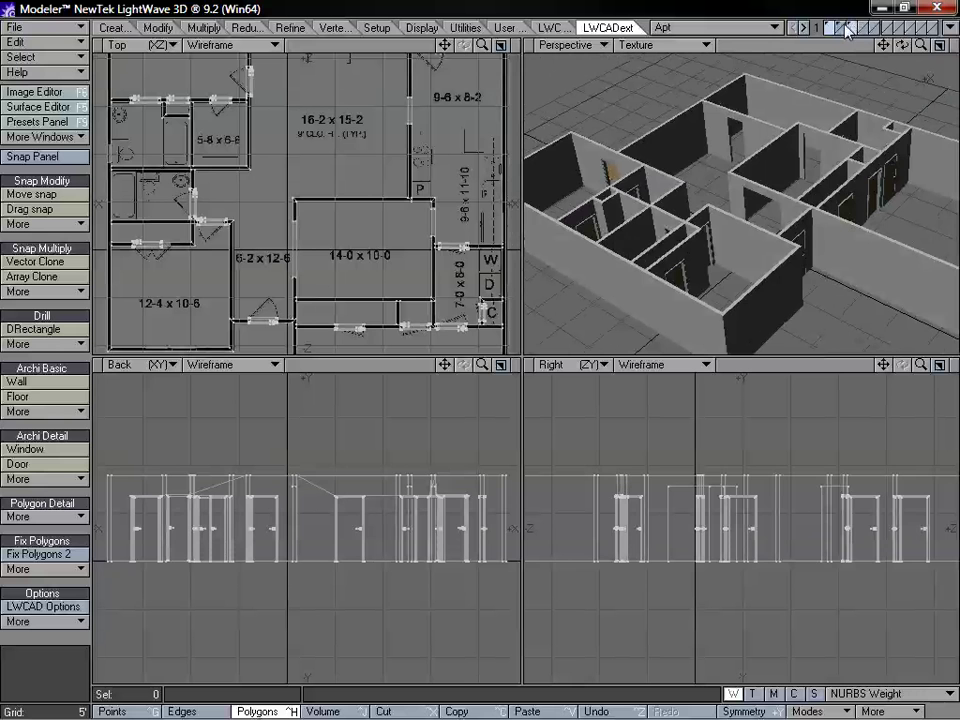
{"action": "left_click", "coordinate": [844, 26]}
{"action": "left_click", "coordinate": [852, 25]}
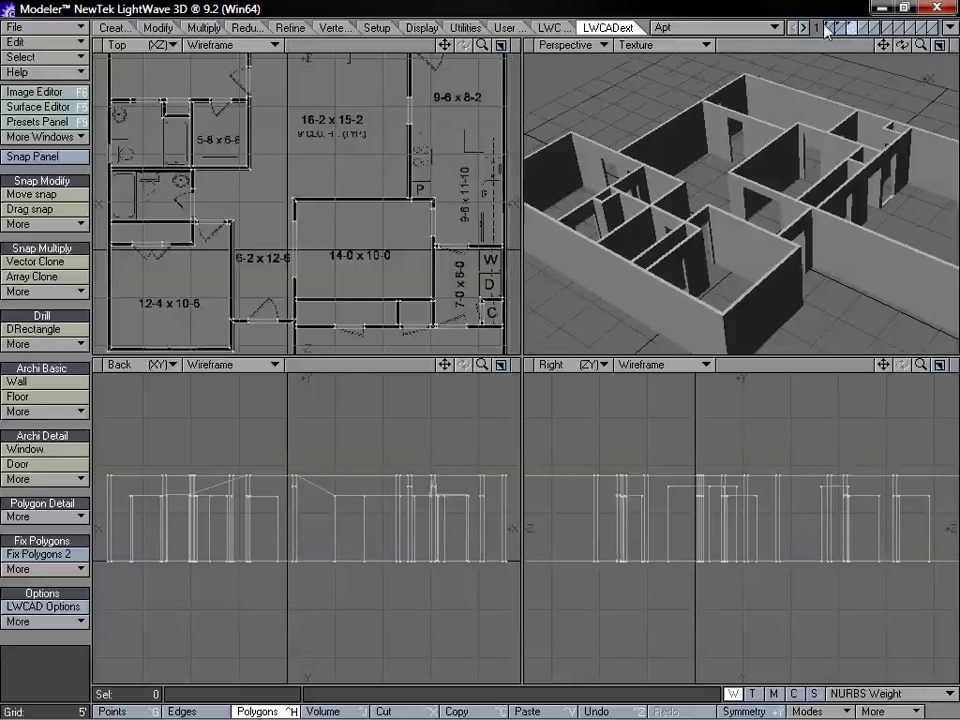
{"action": "left_click", "coordinate": [828, 26], "text": "shift"}
{"action": "left_click_drag", "start_coordinate": [829, 135], "coordinate": [820, 232], "text": "alt"}
{"action": "left_click_drag", "start_coordinate": [920, 45], "coordinate": [910, 55]}
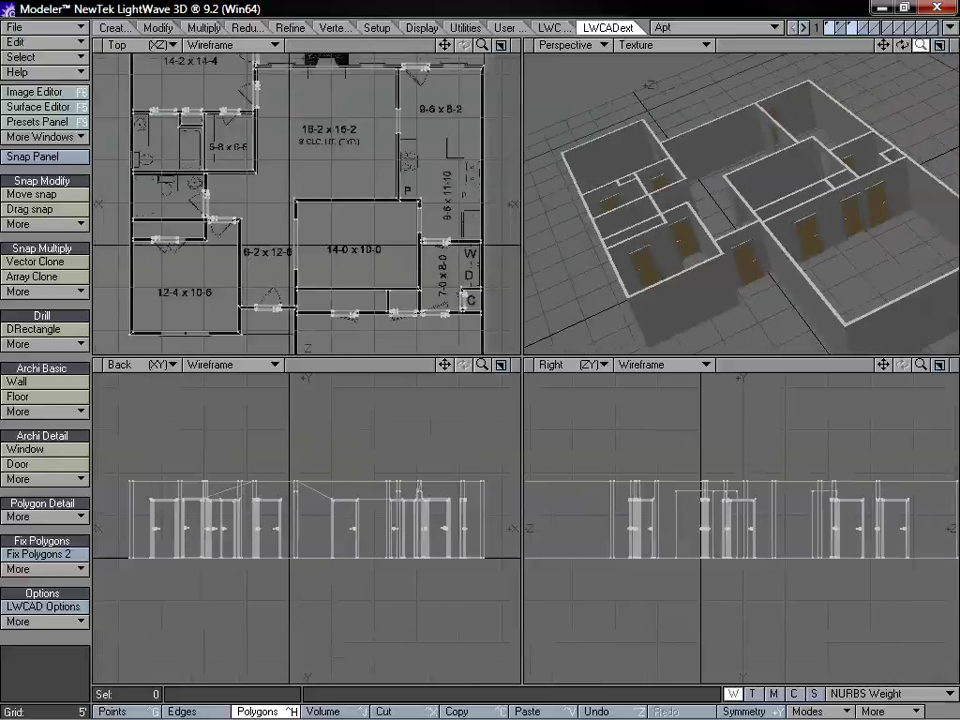
{"action": "left_click_drag", "start_coordinate": [725, 199], "coordinate": [791, 213], "text": "alt"}
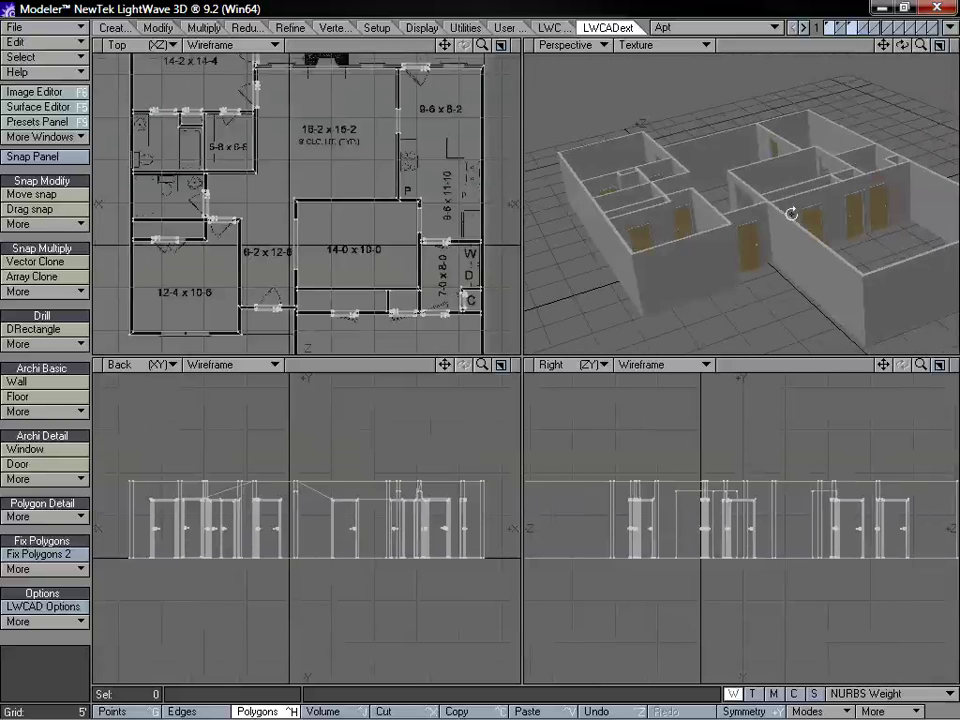
Make the first layer's doors the editable foreground and show the third layer's walls as a background reference
{"action": "mouse_move", "coordinate": [920, 45]}
{"action": "left_mouse_down"}
{"action": "mouse_move", "coordinate": [880, 45]}
{"action": "mouse_move", "coordinate": [926, 40]}
{"action": "mouse_move", "coordinate": [921, 51]}
{"action": "left_mouse_up"}
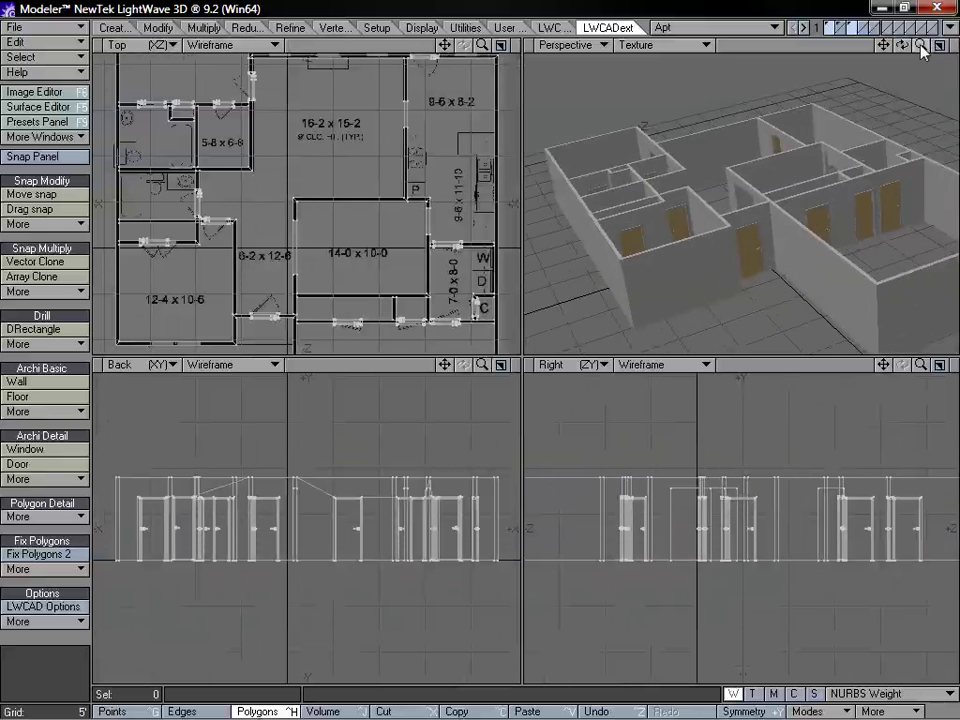
{"action": "left_click_drag", "start_coordinate": [921, 51], "coordinate": [750, 51]}
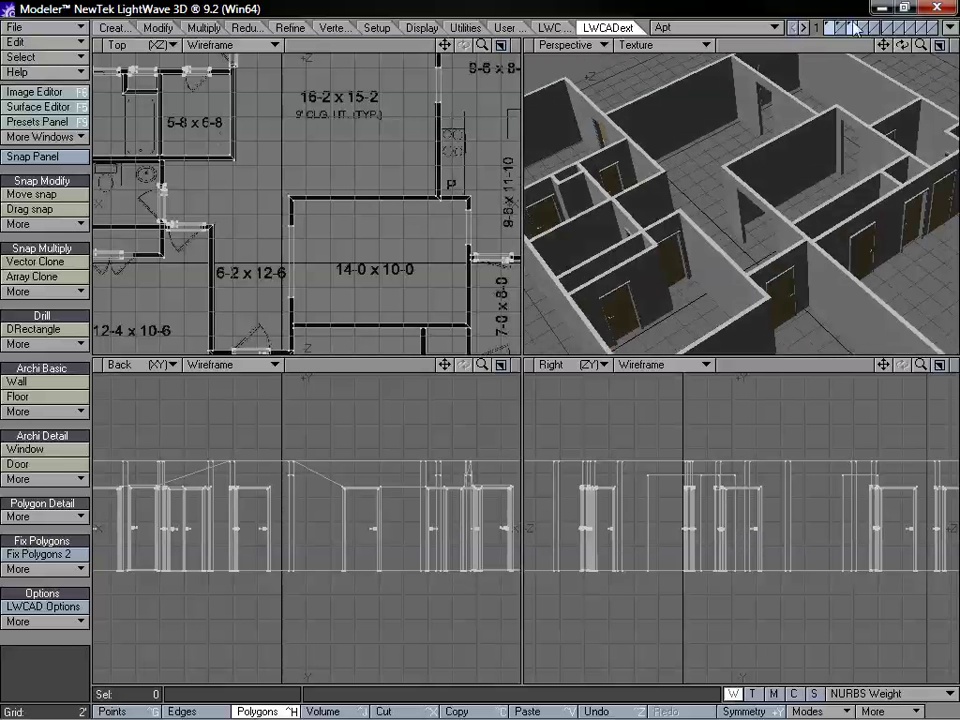
{"action": "left_click", "coordinate": [838, 29]}
{"action": "left_click", "coordinate": [833, 25]}
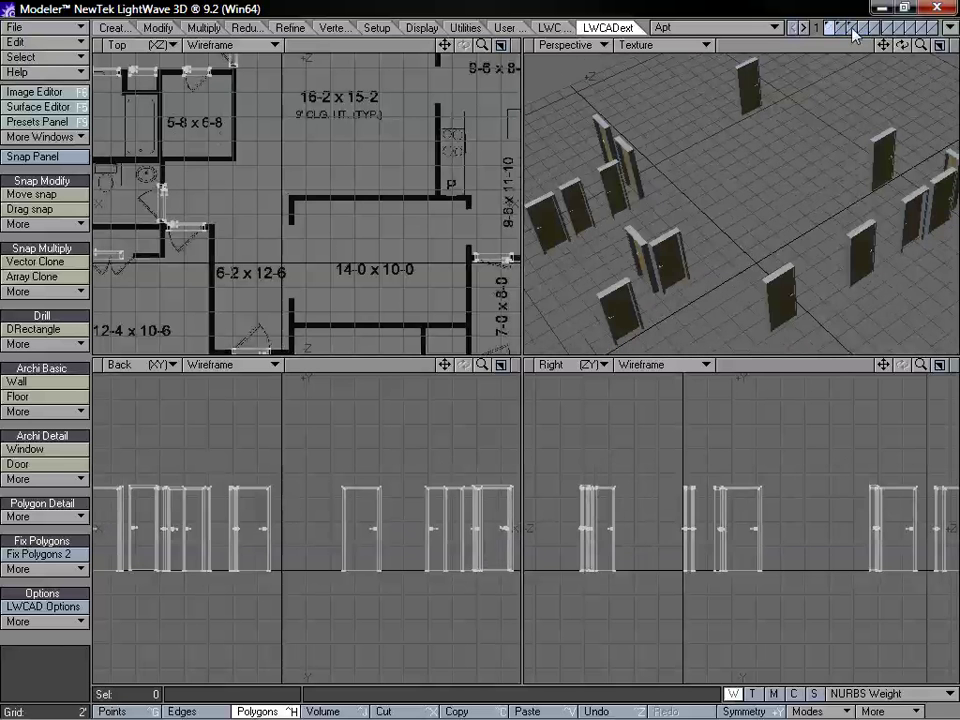
{"action": "left_click", "coordinate": [852, 31]}
Select the top points of all the doors and raise them straight up to the height of the taller wall openings, clearing the selection
{"action": "left_click_drag", "start_coordinate": [482, 366], "coordinate": [460, 366]}
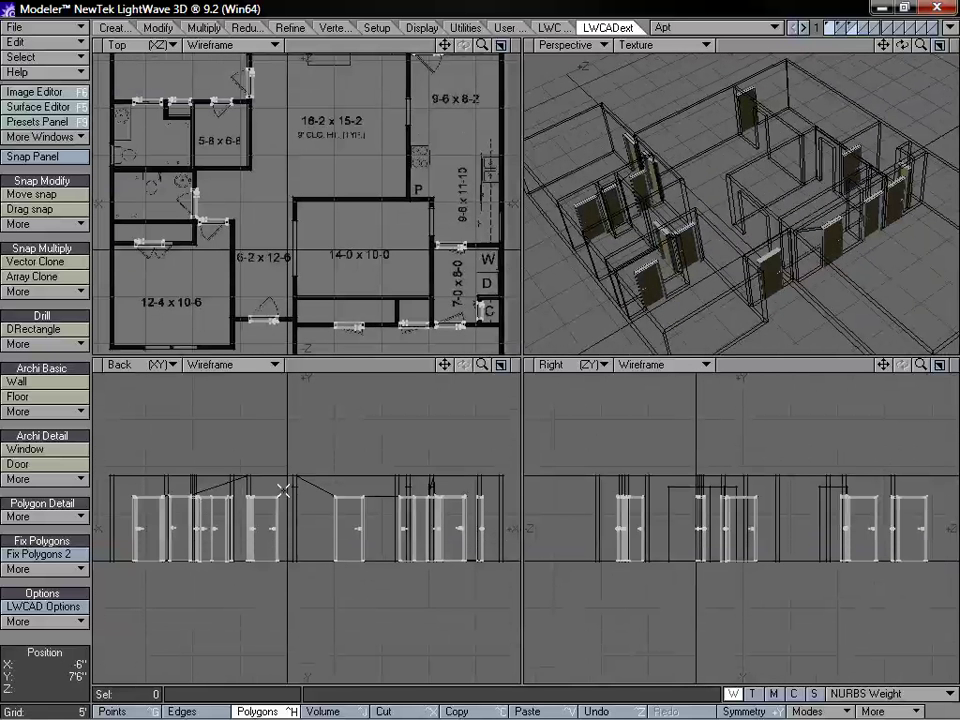
{"action": "key", "text": "ctrl+g"}
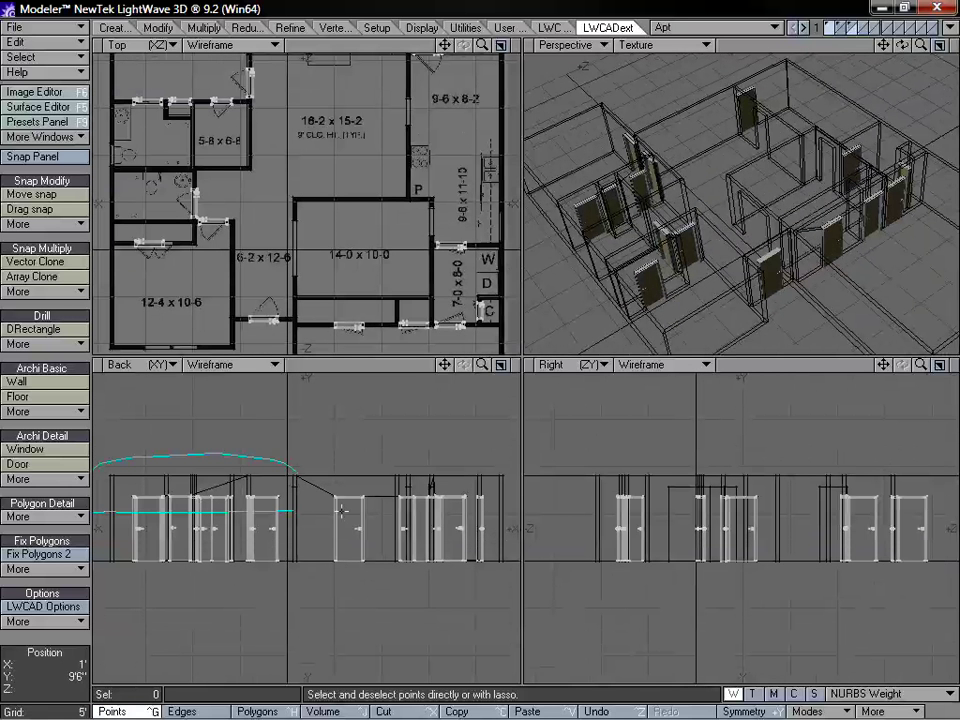
{"action": "right_click_drag", "start_coordinate": [393, 461], "coordinate": [257, 455]}
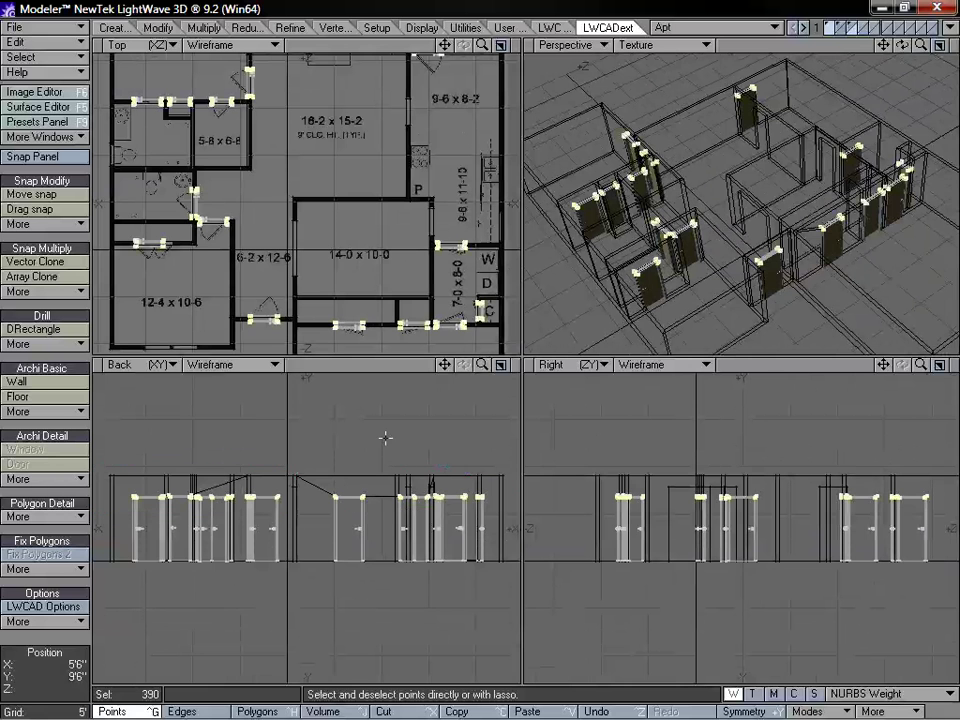
{"action": "left_click_drag", "start_coordinate": [484, 366], "coordinate": [604, 366]}
{"action": "key", "text": "t"}
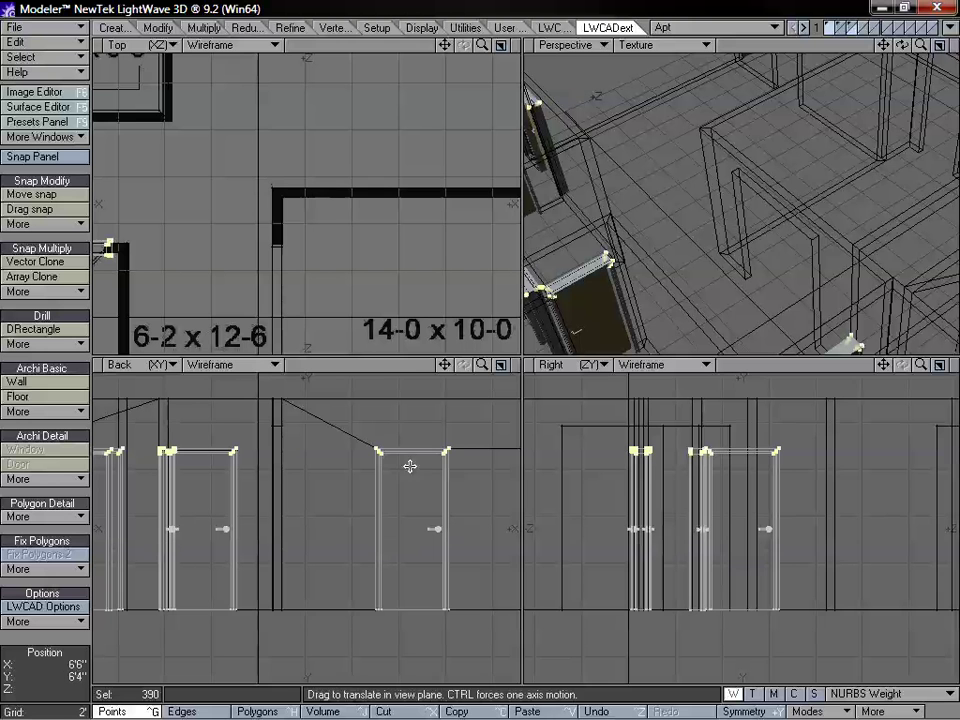
{"action": "left_click_drag", "start_coordinate": [407, 467], "coordinate": [407, 445]}
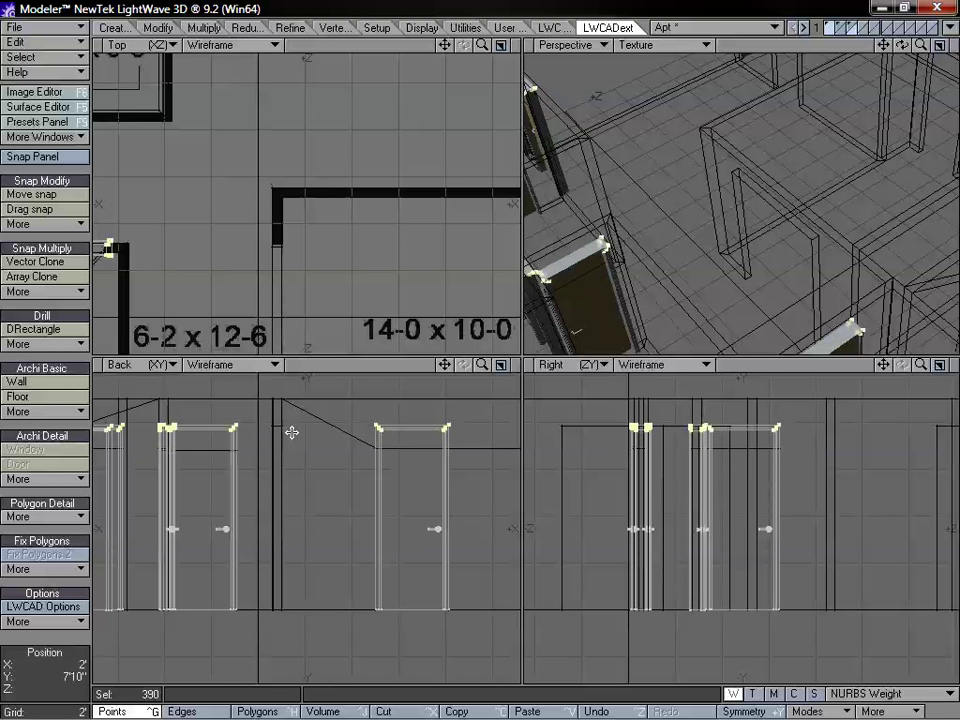
{"action": "left_click", "coordinate": [73, 426]}
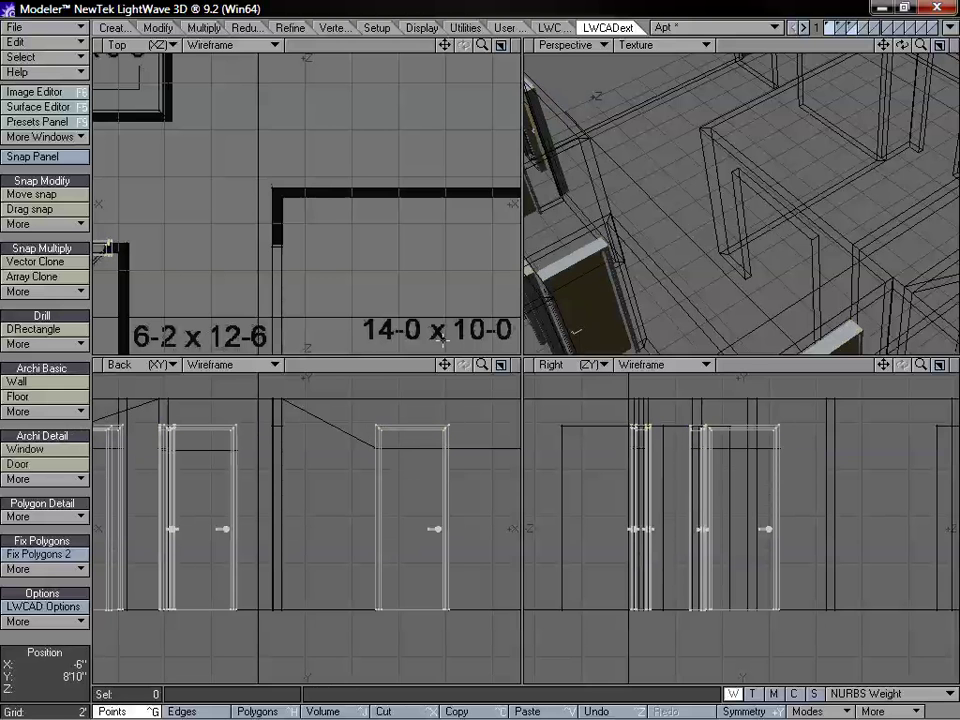
Check the heightened doors in perspective and swap layers, making the walls editable with the doors as background
{"action": "left_click_drag", "start_coordinate": [686, 214], "coordinate": [712, 186], "text": "alt"}
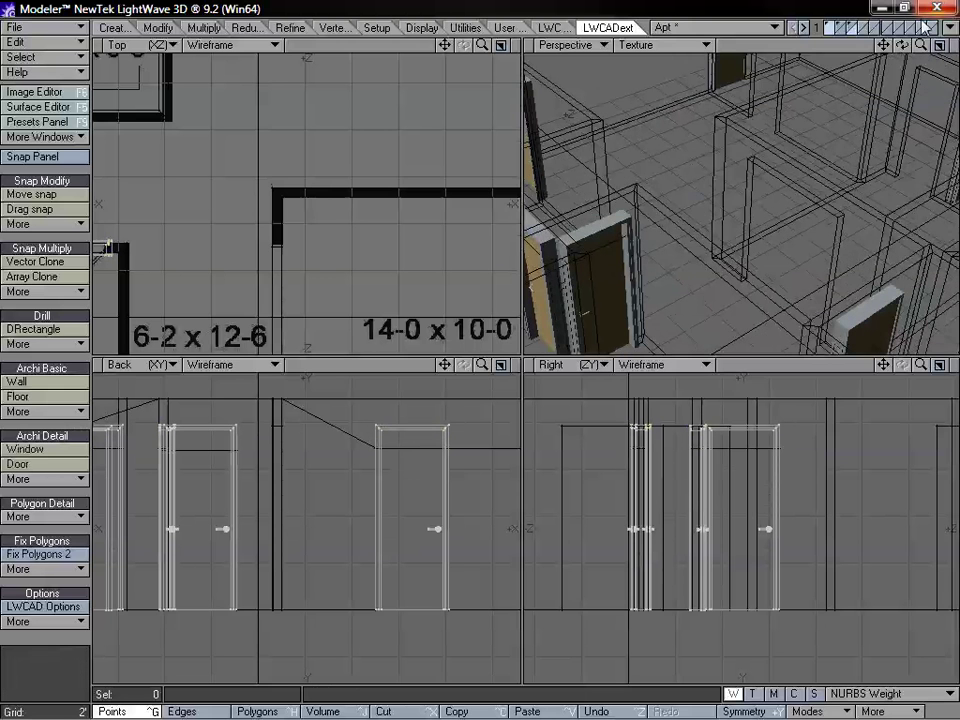
{"action": "left_click_drag", "start_coordinate": [921, 45], "coordinate": [875, 45]}
{"action": "mouse_move", "coordinate": [788, 198]}
{"action": "left_mouse_down", "text": "alt"}
{"action": "mouse_move", "coordinate": [784, 208]}
{"action": "mouse_move", "coordinate": [688, 214]}
{"action": "mouse_move", "coordinate": [770, 201]}
{"action": "mouse_move", "coordinate": [776, 187]}
{"action": "left_mouse_up", "text": "alt"}
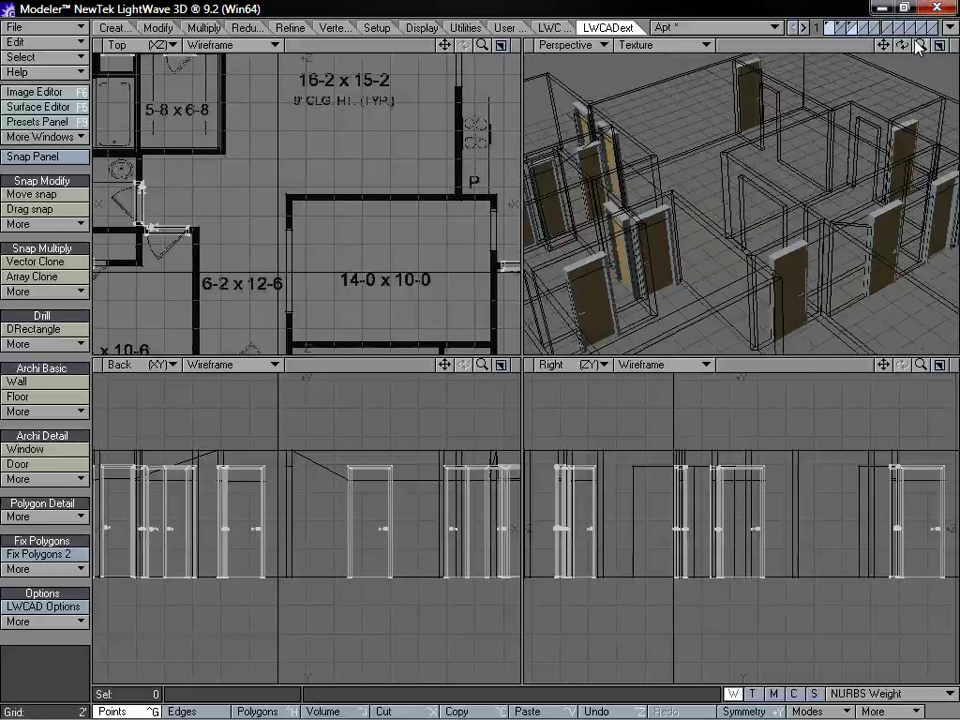
{"action": "mouse_move", "coordinate": [921, 45]}
{"action": "left_mouse_down"}
{"action": "mouse_move", "coordinate": [902, 45]}
{"action": "mouse_move", "coordinate": [922, 50]}
{"action": "left_mouse_up"}
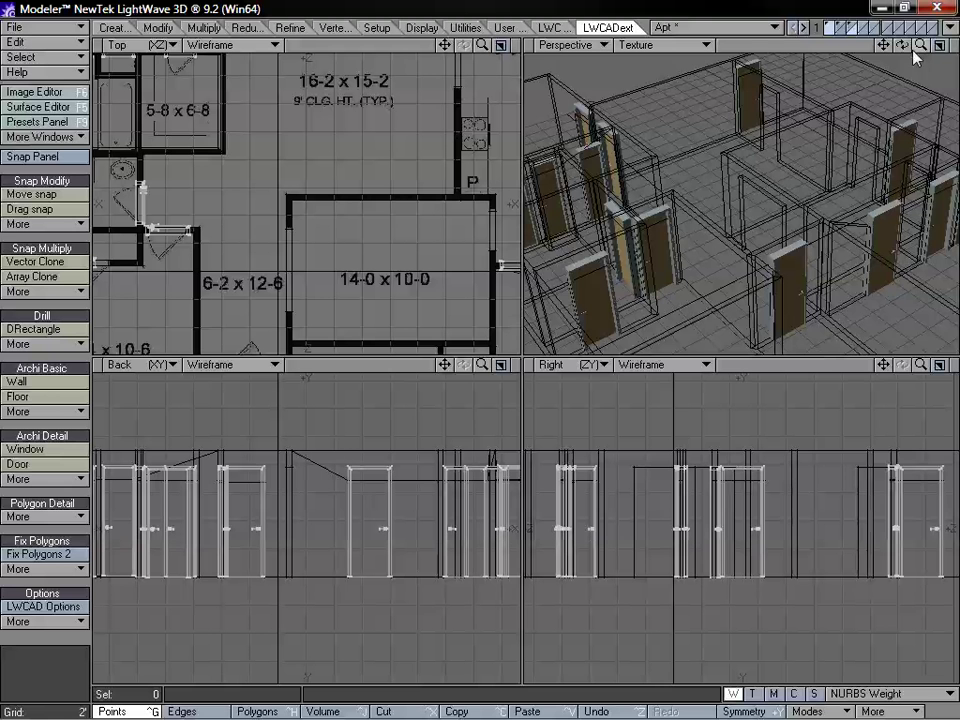
{"action": "left_click_drag", "start_coordinate": [795, 270], "coordinate": [612, 50], "text": "alt"}
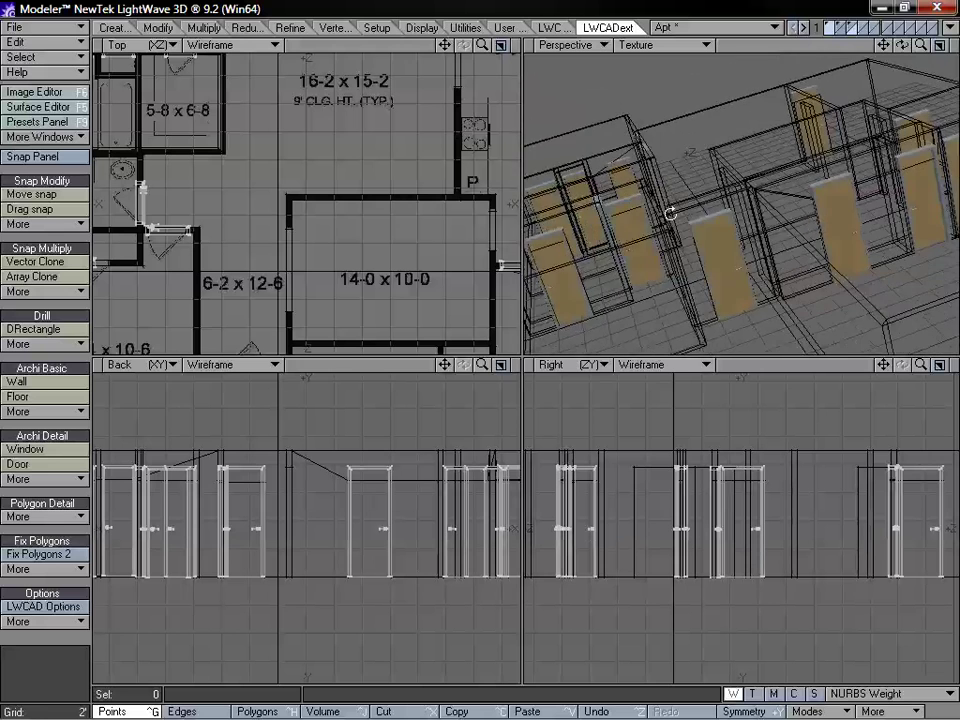
{"action": "left_click", "coordinate": [848, 25]}
{"action": "left_click", "coordinate": [830, 31]}
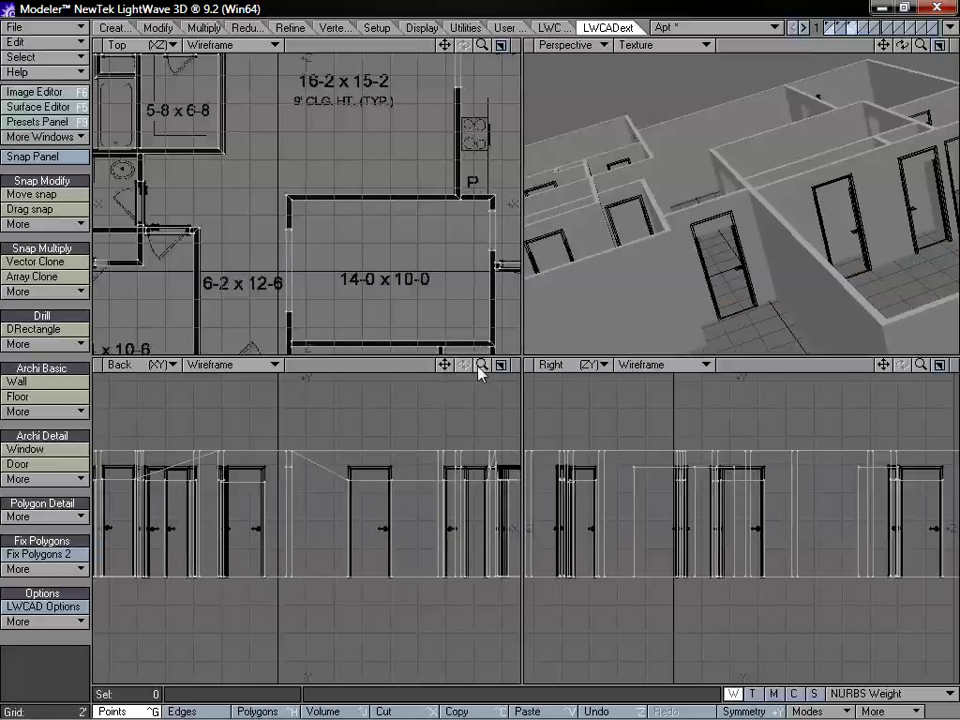
Select the top points of the walls' door openings and raise them to the tops of the door frames, deselecting them when aligned
{"action": "left_click_drag", "start_coordinate": [481, 366], "coordinate": [450, 370]}
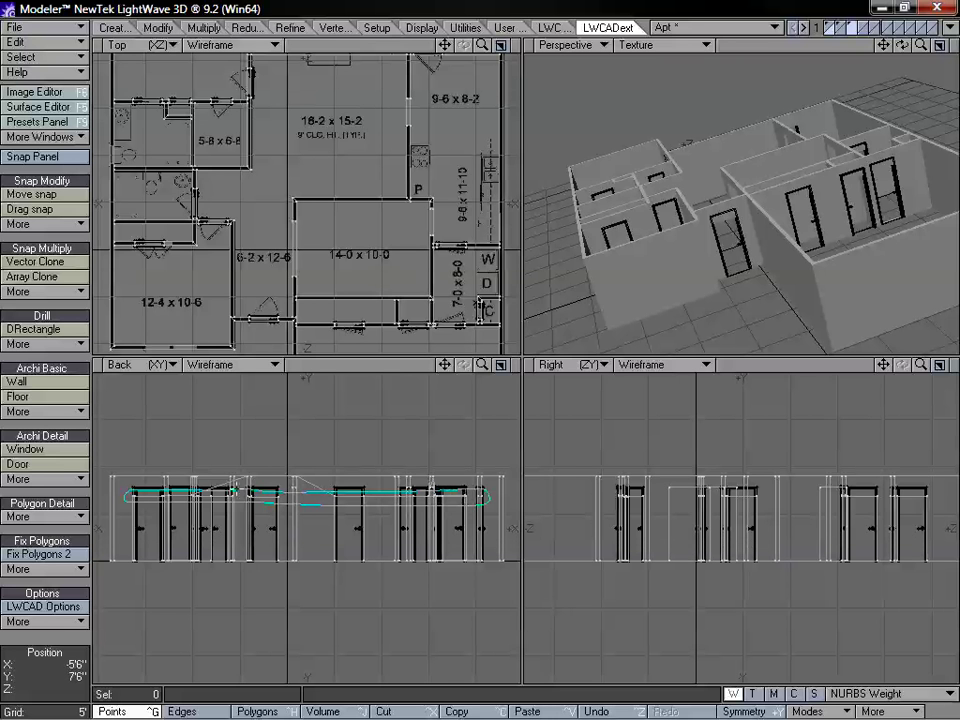
{"action": "right_click_drag", "start_coordinate": [236, 489], "coordinate": [235, 490]}
{"action": "left_click_drag", "start_coordinate": [485, 366], "coordinate": [582, 366]}
{"action": "left_click_drag", "start_coordinate": [446, 365], "coordinate": [424, 397]}
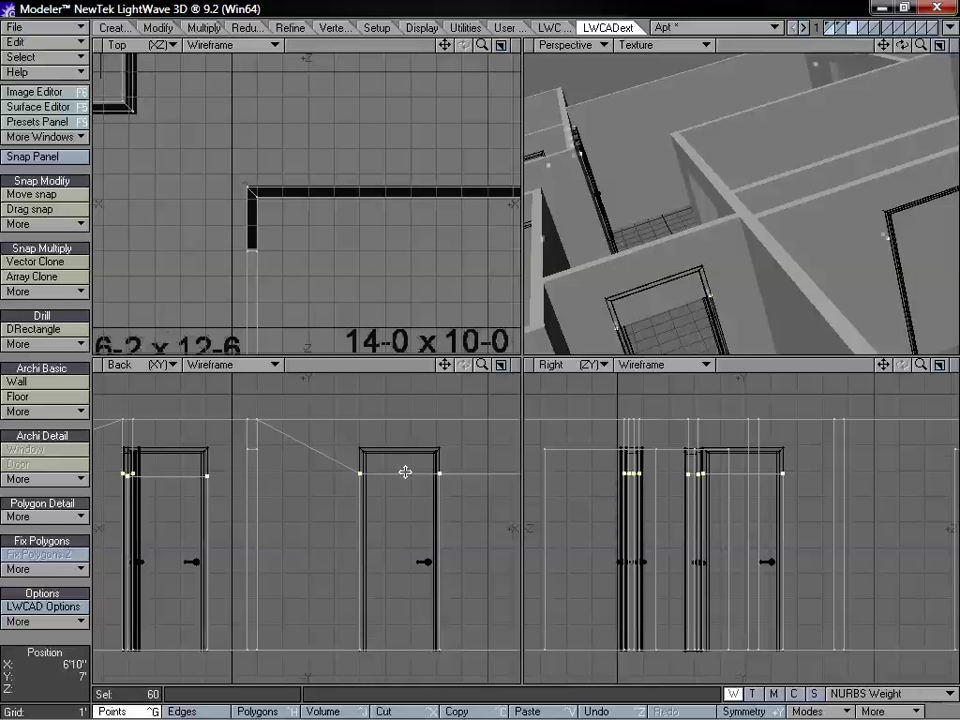
{"action": "left_click_drag", "start_coordinate": [405, 472], "coordinate": [405, 447]}
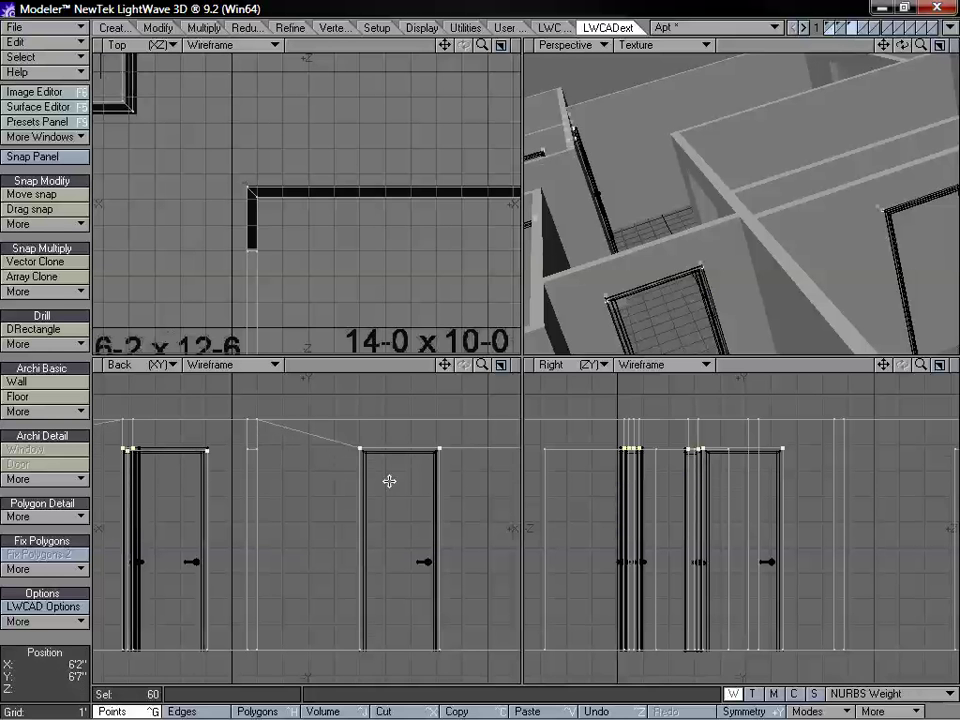
{"action": "left_click", "coordinate": [61, 430]}
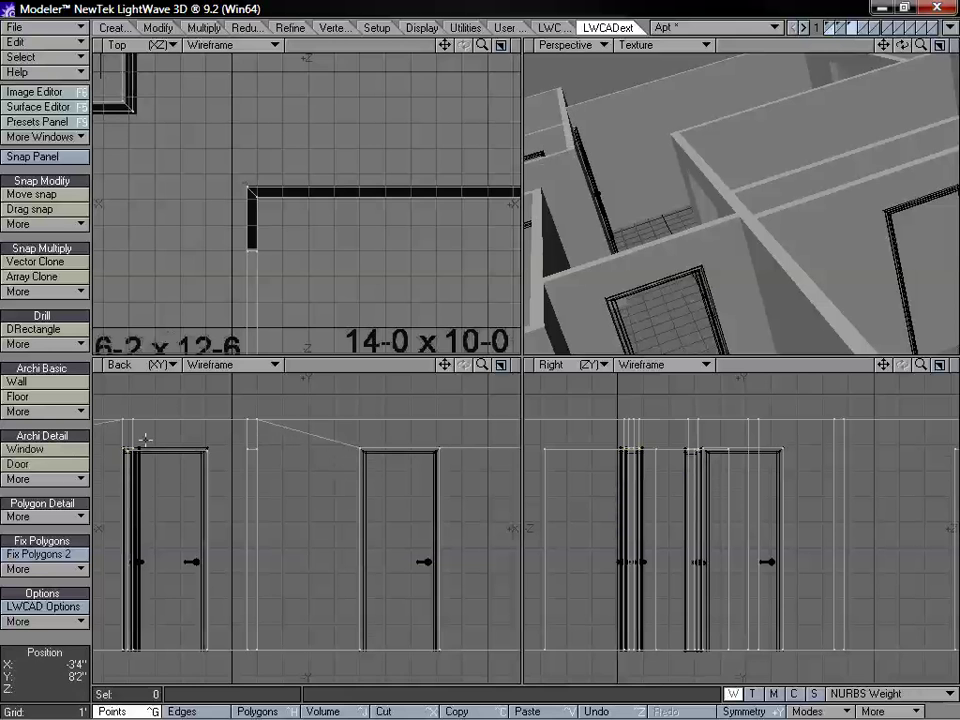
Show the doors and walls together in the foreground and check how the doors fit their openings across the apartment
{"action": "key", "text": "a"}
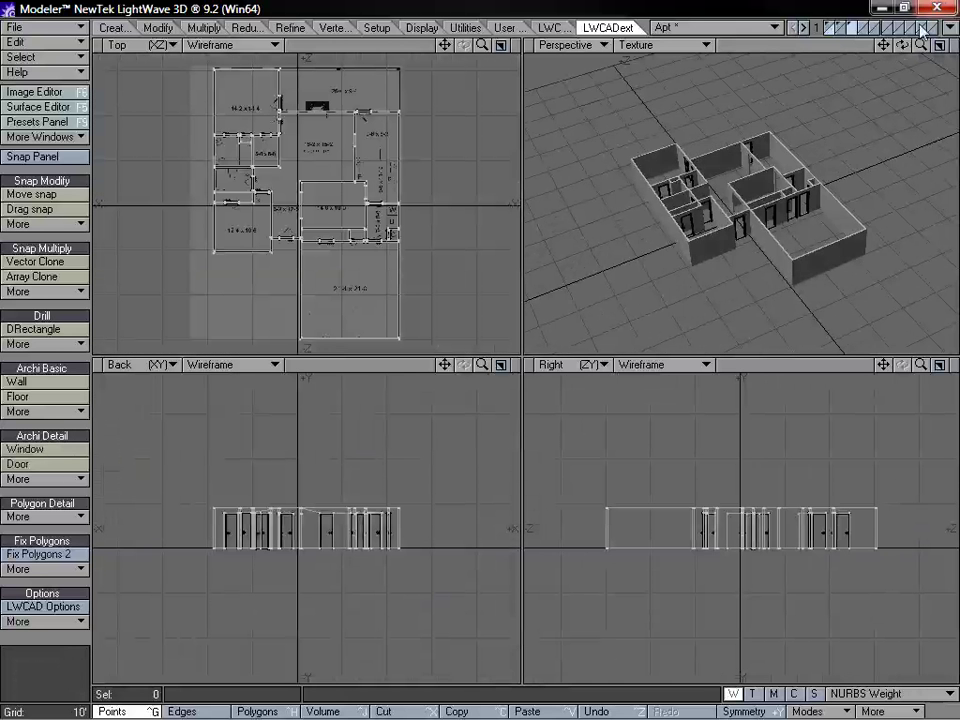
{"action": "left_click_drag", "start_coordinate": [921, 45], "coordinate": [945, 45]}
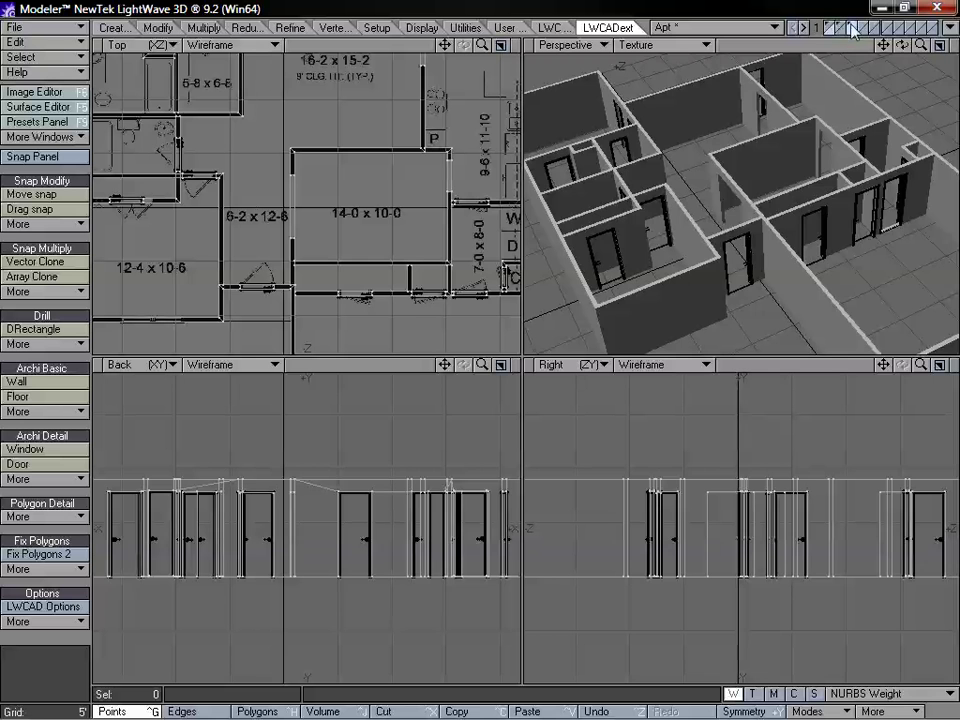
{"action": "left_click", "coordinate": [833, 29]}
{"action": "left_click", "coordinate": [832, 28], "text": "shift"}
{"action": "mouse_move", "coordinate": [819, 156]}
{"action": "left_mouse_down", "text": "alt"}
{"action": "mouse_move", "coordinate": [665, 222]}
{"action": "mouse_move", "coordinate": [795, 184]}
{"action": "mouse_move", "coordinate": [809, 168]}
{"action": "left_mouse_up", "text": "alt"}
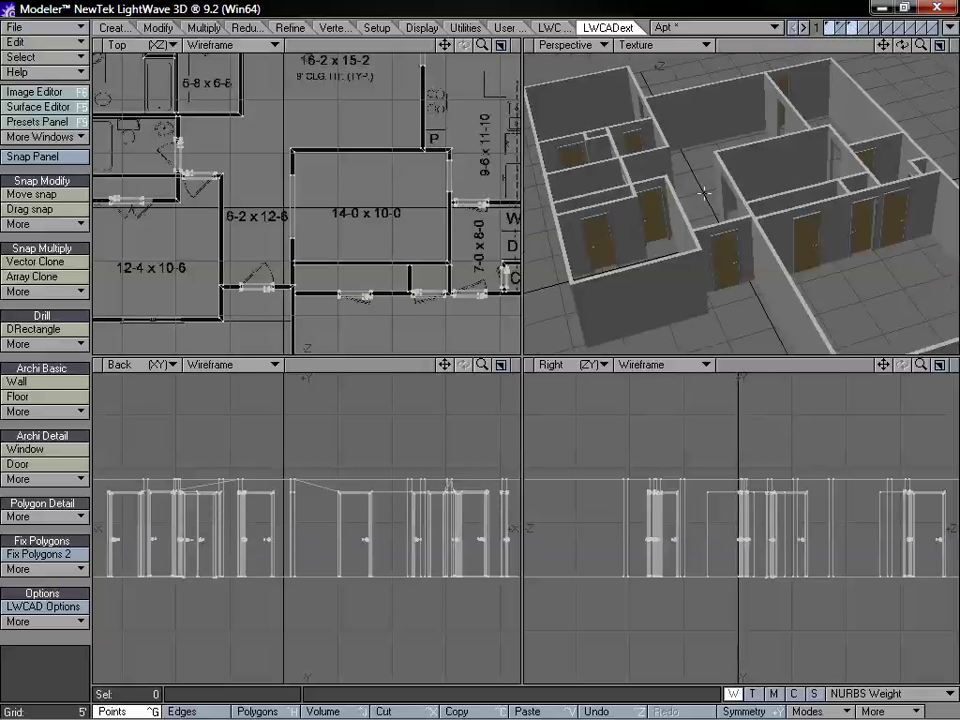
{"action": "left_click_drag", "start_coordinate": [705, 191], "coordinate": [780, 156], "text": "alt"}
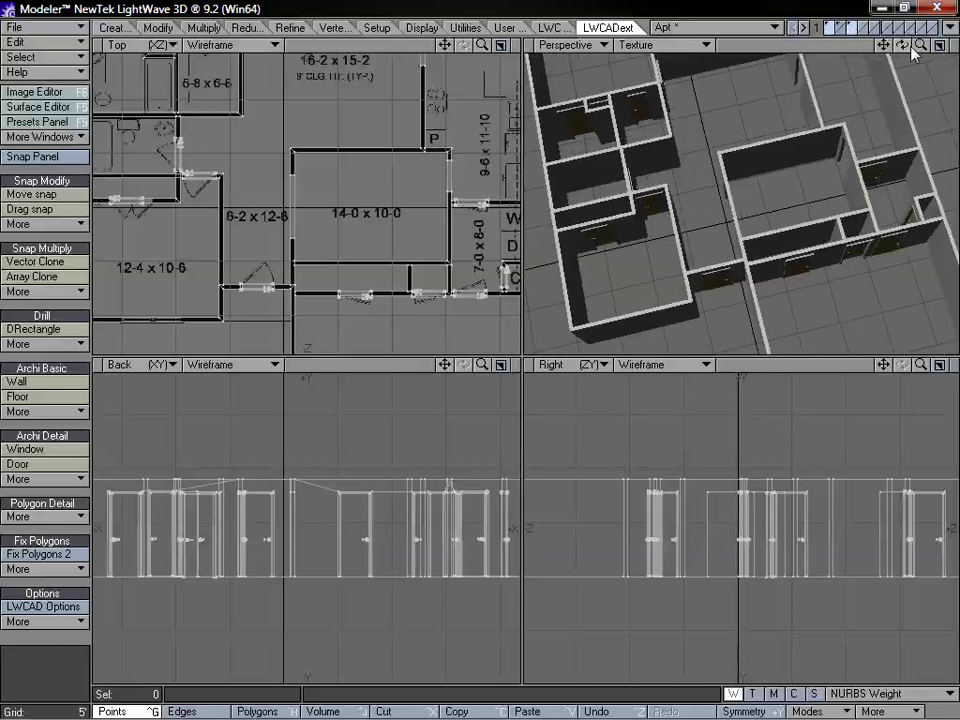
Select the whole leaf and handles of the entry door below the 6-2 x 12-6 hall, leaving its frame unselected
{"action": "left_click_drag", "start_coordinate": [884, 47], "coordinate": [952, 48]}
{"action": "left_click_drag", "start_coordinate": [687, 181], "coordinate": [737, 174], "text": "alt"}
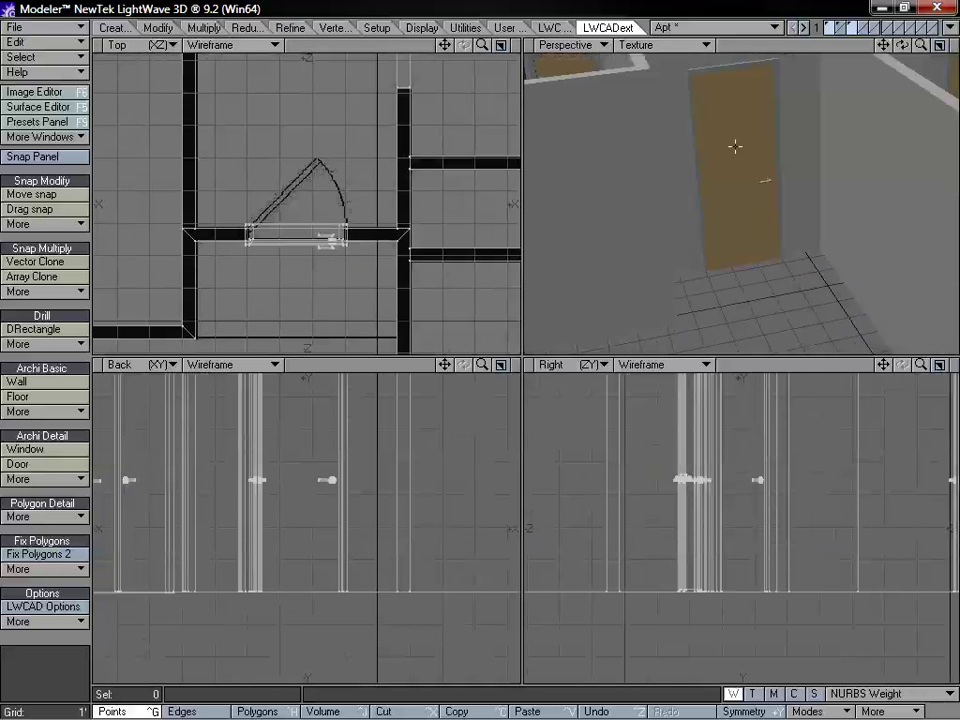
{"action": "key", "text": "space"}
{"action": "key", "text": "space"}
{"action": "left_click", "coordinate": [749, 204]}
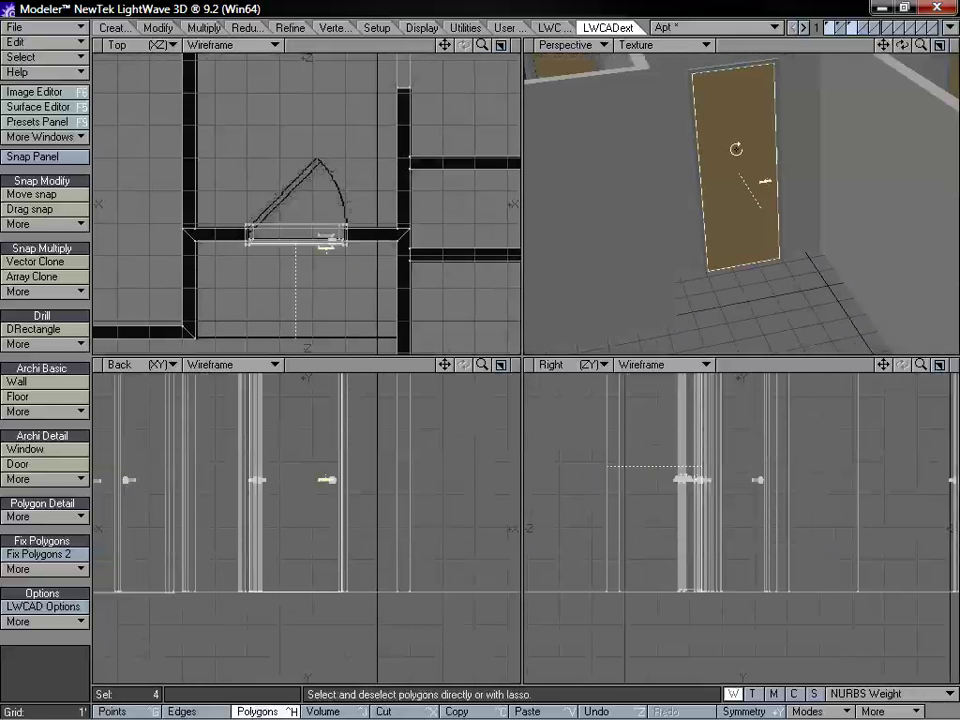
{"action": "mouse_move", "coordinate": [736, 149]}
{"action": "left_mouse_down", "text": "alt"}
{"action": "mouse_move", "coordinate": [771, 266]}
{"action": "mouse_move", "coordinate": [751, 137]}
{"action": "left_mouse_up", "text": "alt"}
{"action": "left_click", "coordinate": [770, 248], "text": "shift"}
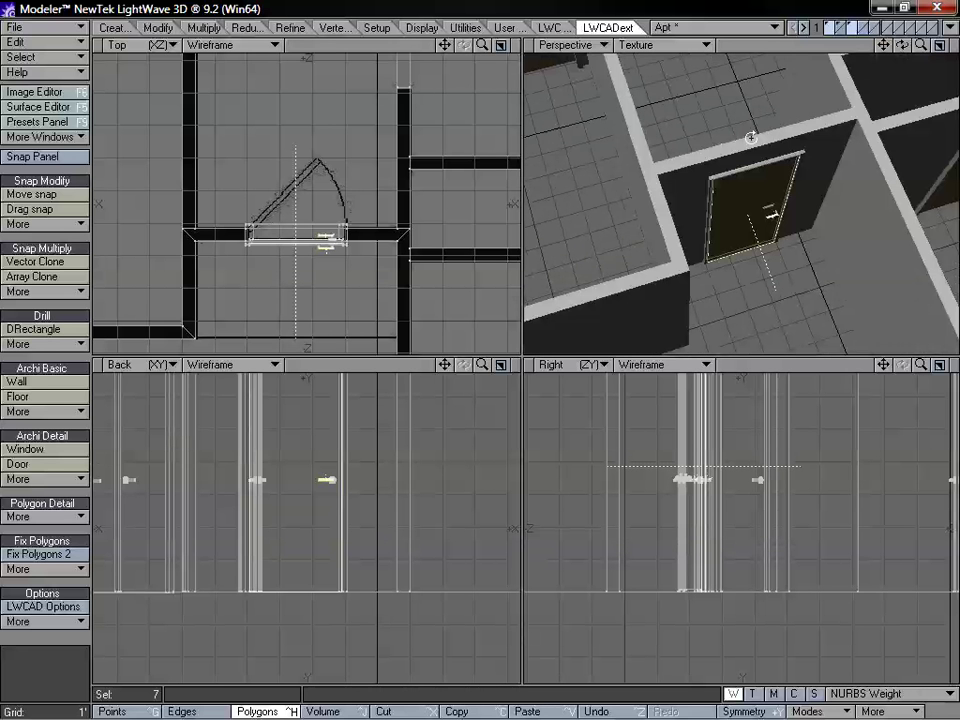
{"action": "key", "text": "bracketright"}
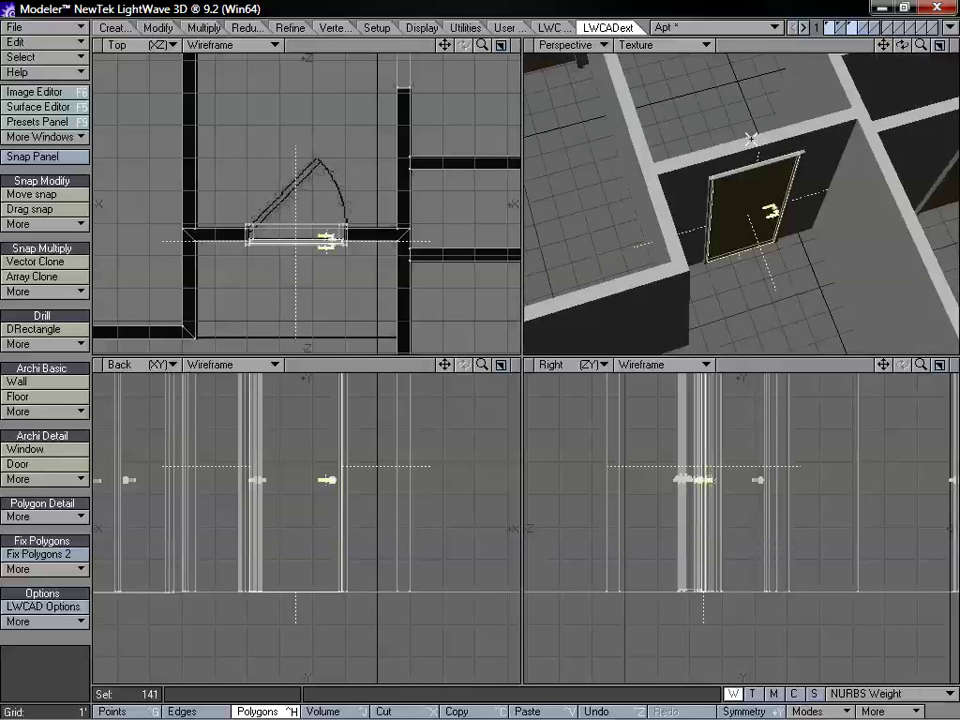
{"action": "key", "text": "shift+a"}
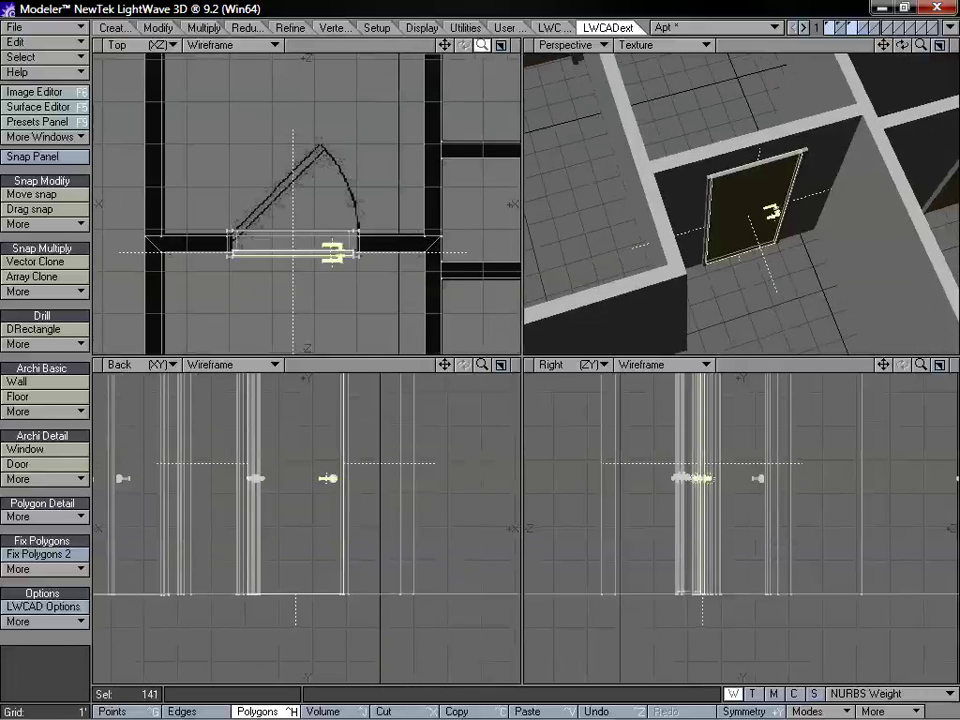
Set the action center to the mouse and rotate the entry door leaf open about its hinge corner to match the plan's door swing
{"action": "left_click_drag", "start_coordinate": [445, 46], "coordinate": [473, 22]}
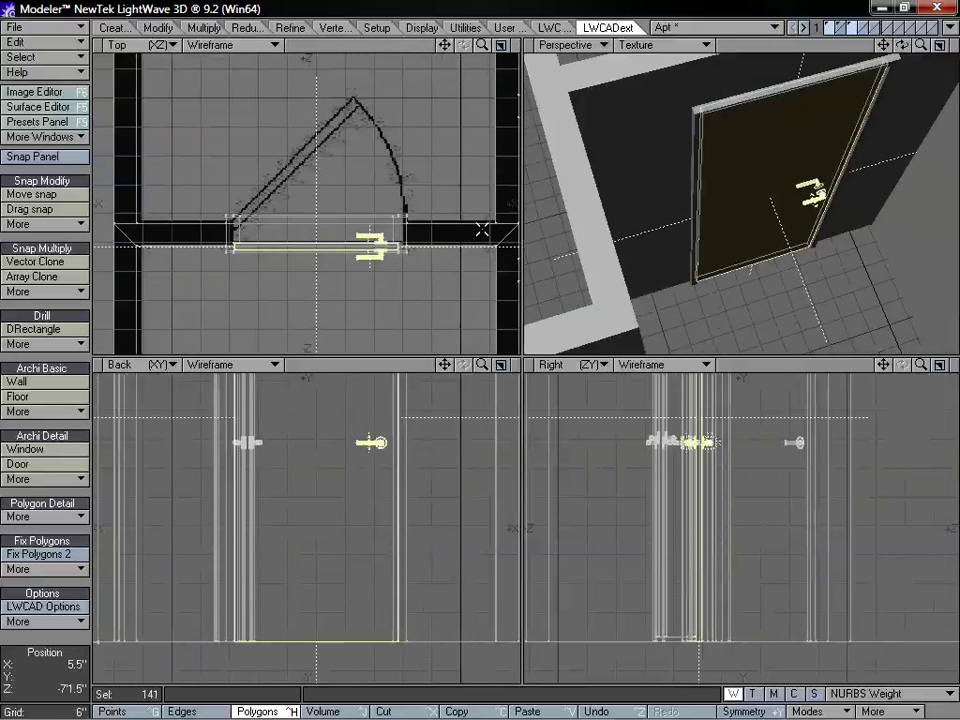
{"action": "left_click", "coordinate": [824, 711]}
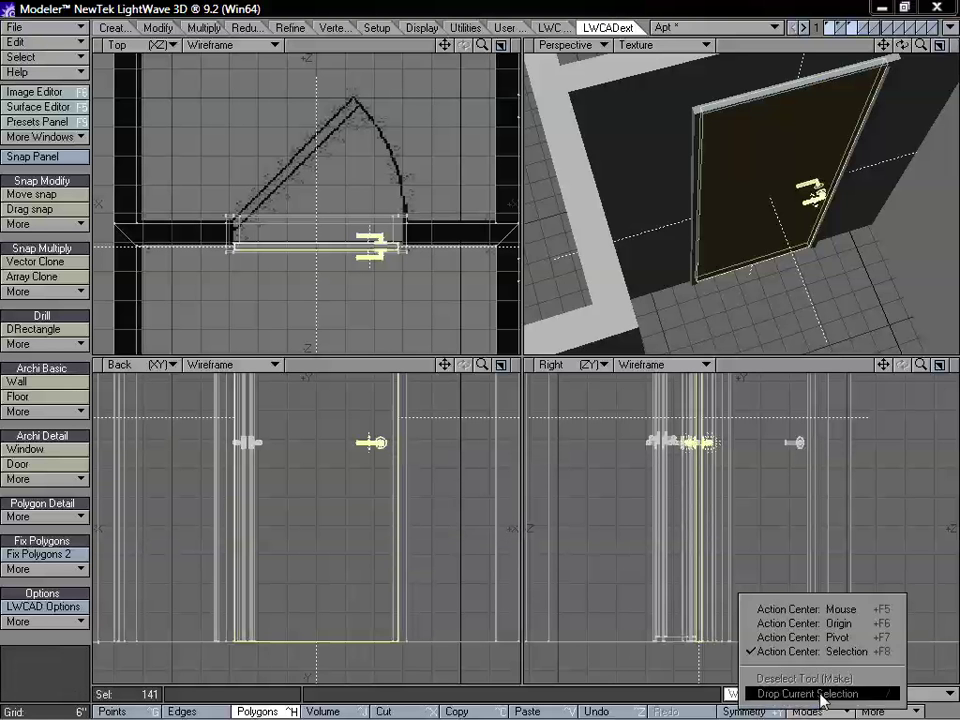
{"action": "left_click", "coordinate": [823, 622]}
{"action": "key", "text": "y"}
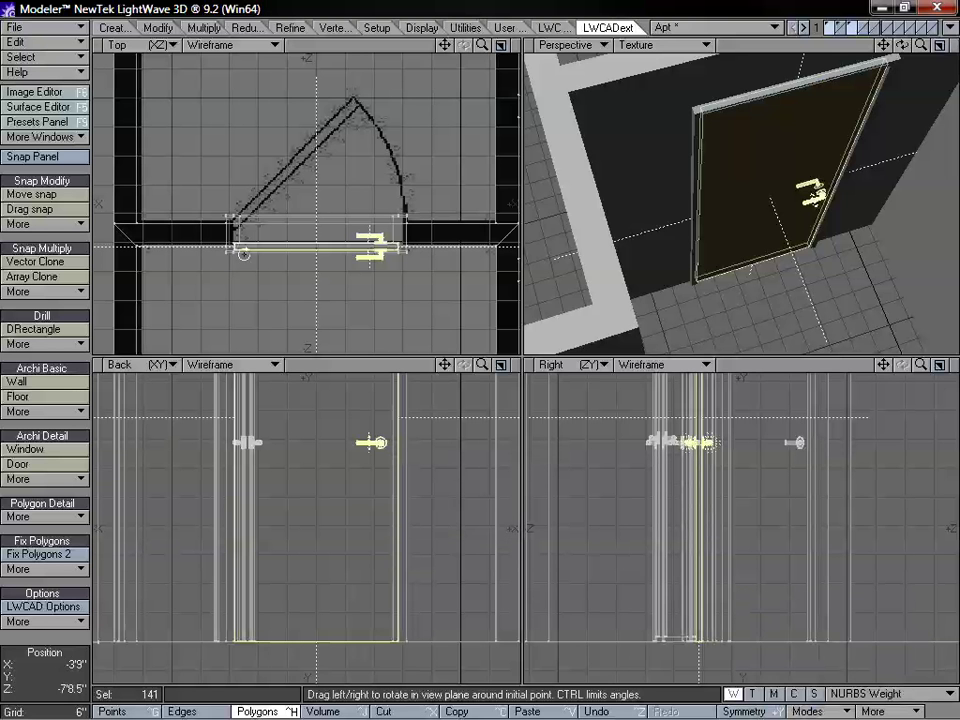
{"action": "left_click_drag", "start_coordinate": [235, 245], "coordinate": [280, 245]}
{"action": "mouse_move", "coordinate": [240, 184]}
{"action": "left_mouse_down"}
{"action": "mouse_move", "coordinate": [274, 184]}
{"action": "mouse_move", "coordinate": [206, 184]}
{"action": "mouse_move", "coordinate": [266, 184]}
{"action": "mouse_move", "coordinate": [242, 184]}
{"action": "left_mouse_up"}
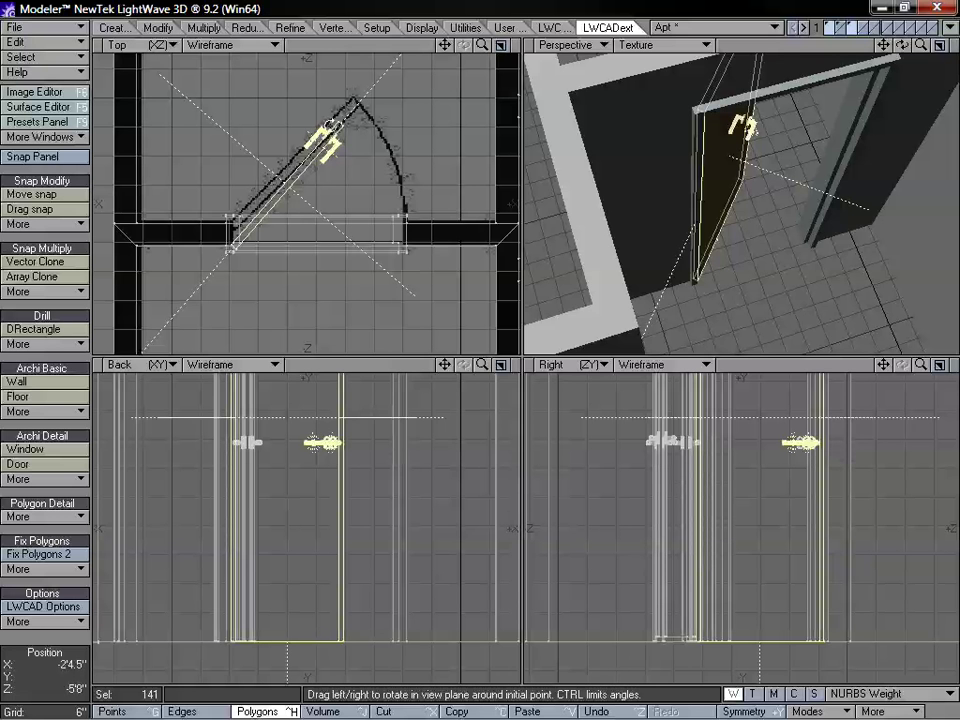
Examine the opened entry door within its frame and the surrounding apartment in perspective
{"action": "left_click_drag", "start_coordinate": [482, 45], "coordinate": [472, 45]}
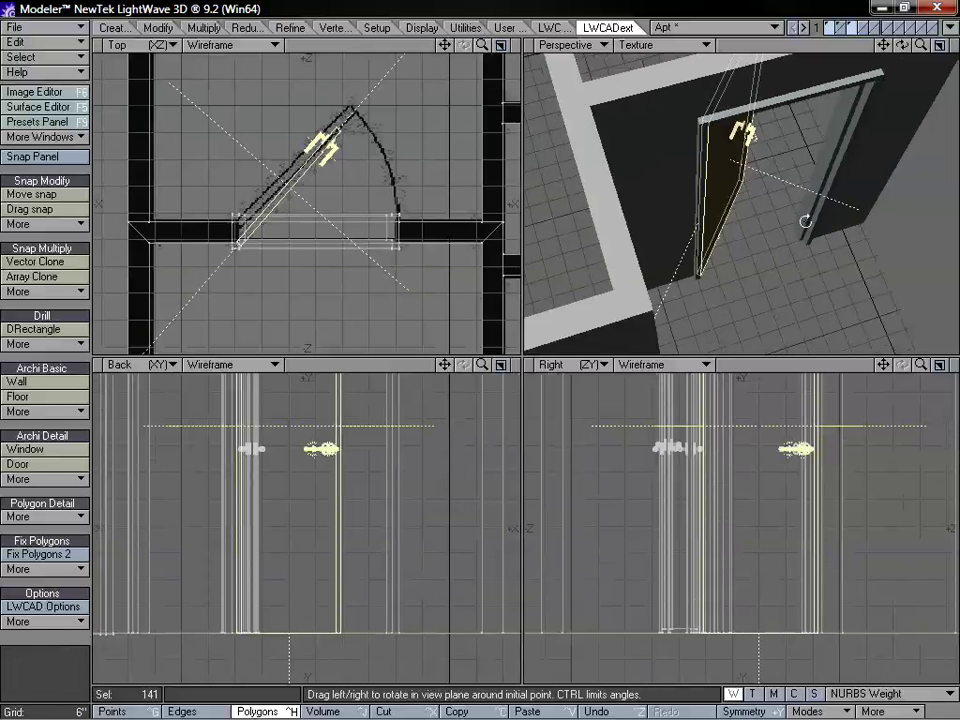
{"action": "left_click_drag", "start_coordinate": [905, 46], "coordinate": [893, 52]}
{"action": "left_click_drag", "start_coordinate": [922, 46], "coordinate": [910, 46]}
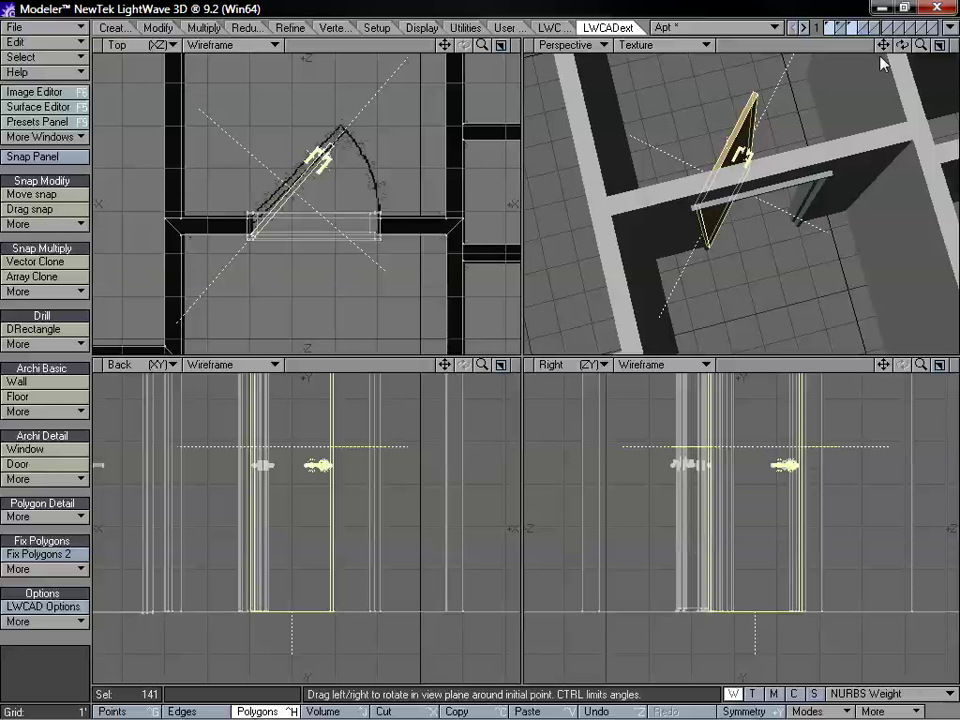
{"action": "left_click_drag", "start_coordinate": [921, 45], "coordinate": [858, 128]}
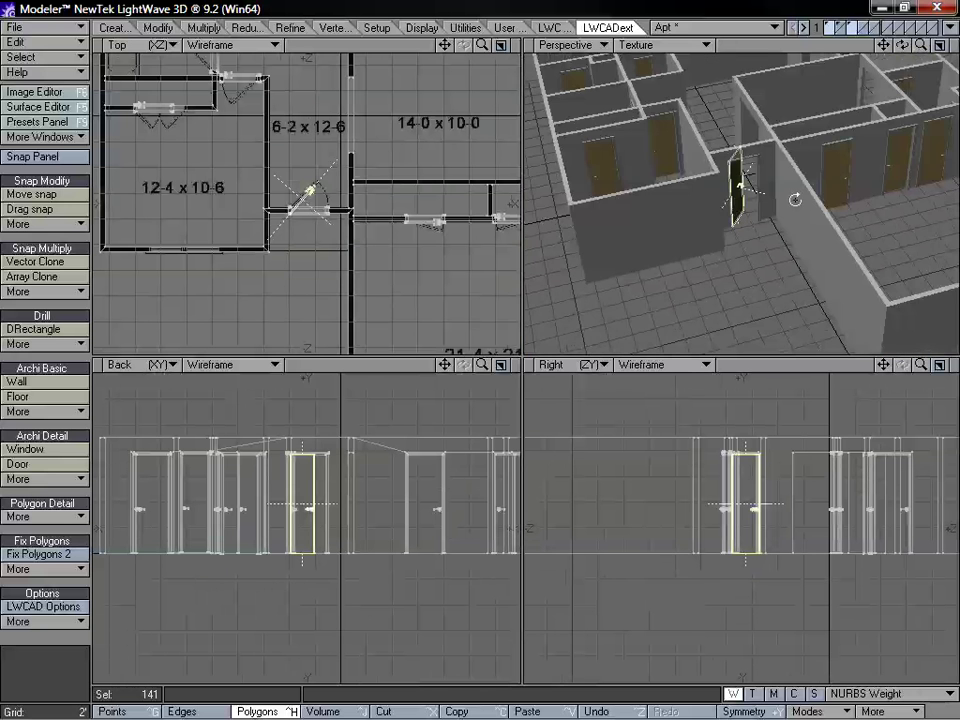
{"action": "left_click_drag", "start_coordinate": [921, 46], "coordinate": [950, 46]}
{"action": "mouse_move", "coordinate": [883, 46]}
{"action": "left_mouse_down"}
{"action": "mouse_move", "coordinate": [887, 96]}
{"action": "mouse_move", "coordinate": [872, 58]}
{"action": "left_mouse_up"}
{"action": "key", "text": "y"}
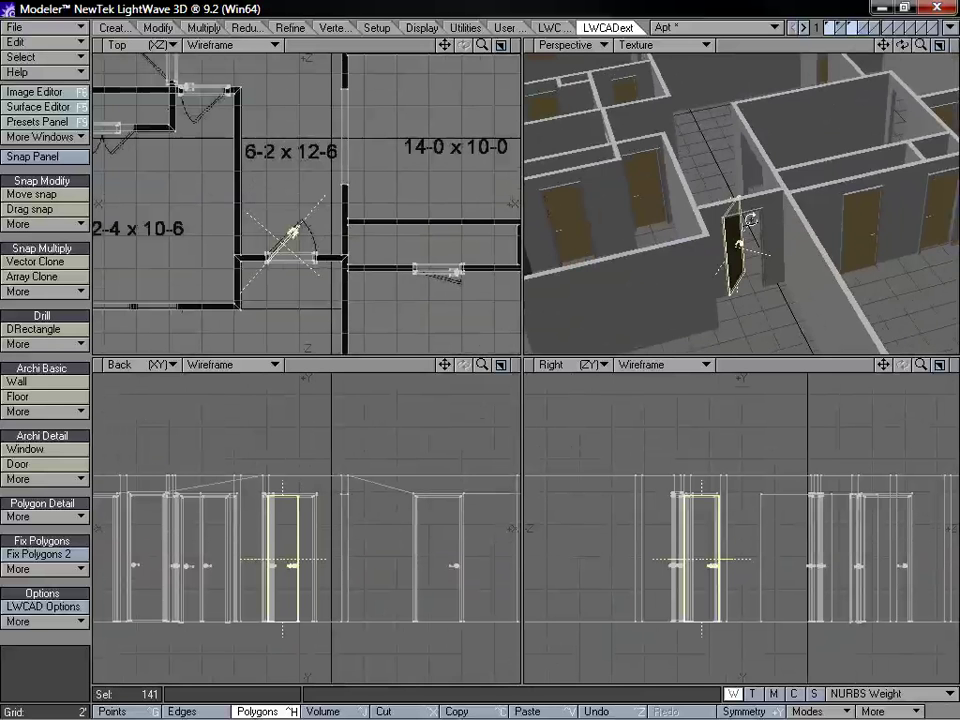
Undo the entry door leaf's rotation and clear the polygon selection
{"action": "left_click_drag", "start_coordinate": [790, 228], "coordinate": [762, 202]}
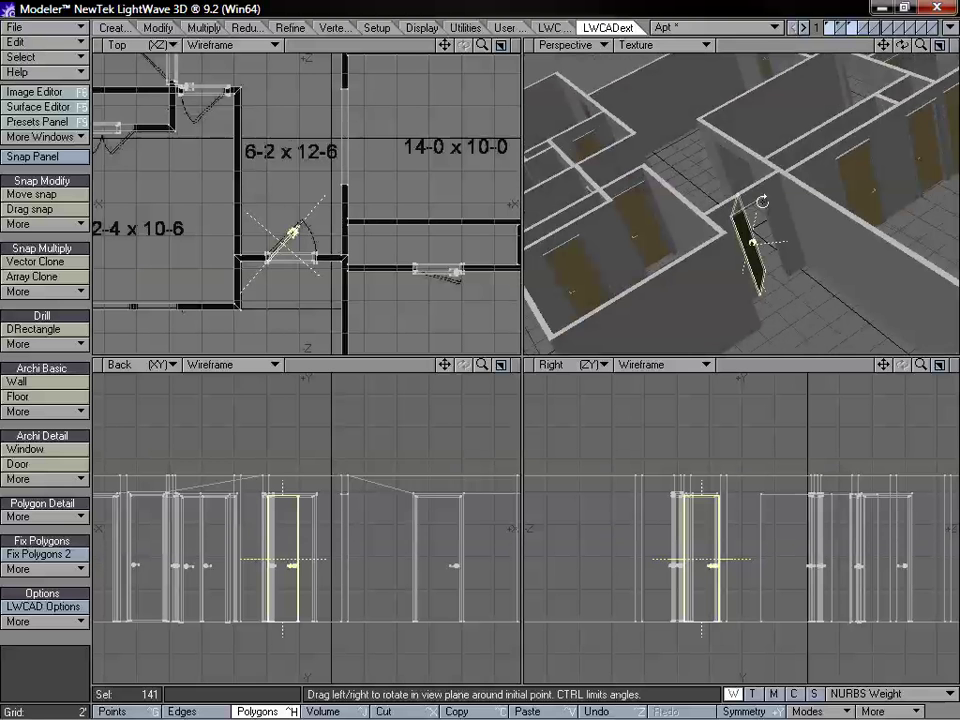
{"action": "key", "text": "u"}
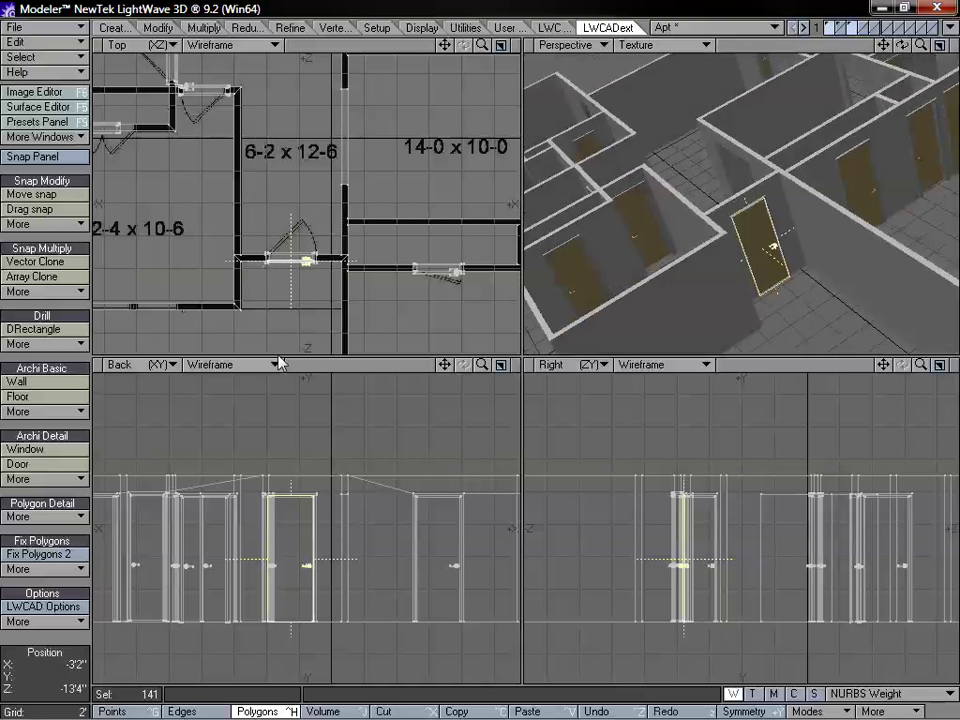
{"action": "left_click", "coordinate": [76, 493]}
{"action": "key", "text": "a"}
Examine the window positions along the outer walls of the 12-4 x 10-6 and 14-2 x 14-4 rooms and around the 16-2 x 15-2 room
{"action": "left_click_drag", "start_coordinate": [706, 170], "coordinate": [742, 192], "text": "alt"}
{"action": "left_click_drag", "start_coordinate": [445, 45], "coordinate": [481, 48]}
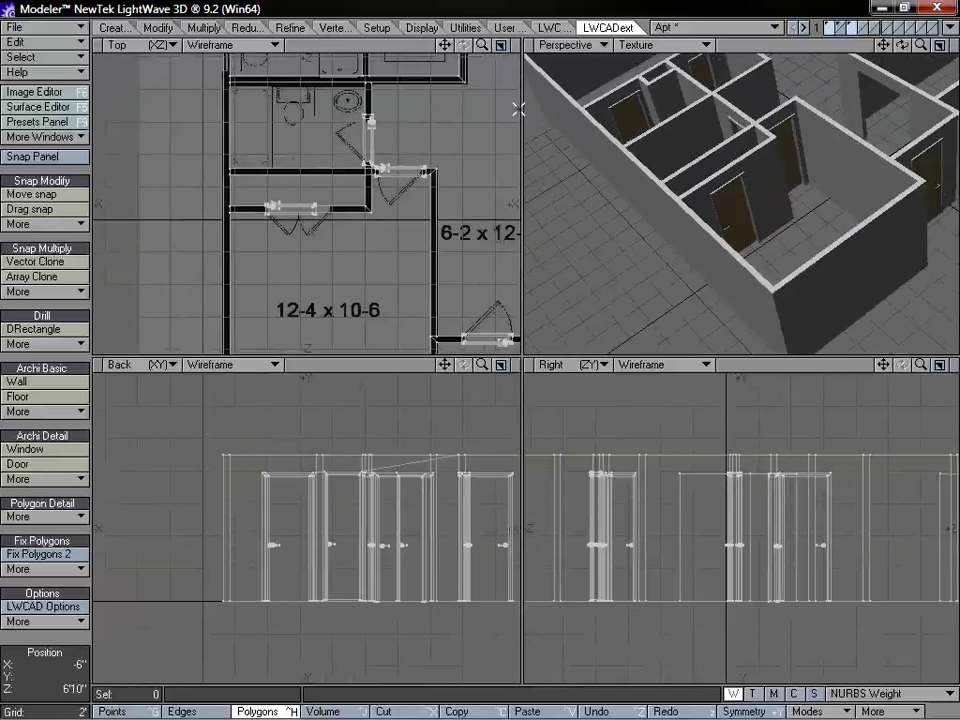
{"action": "left_click_drag", "start_coordinate": [450, 46], "coordinate": [440, 17]}
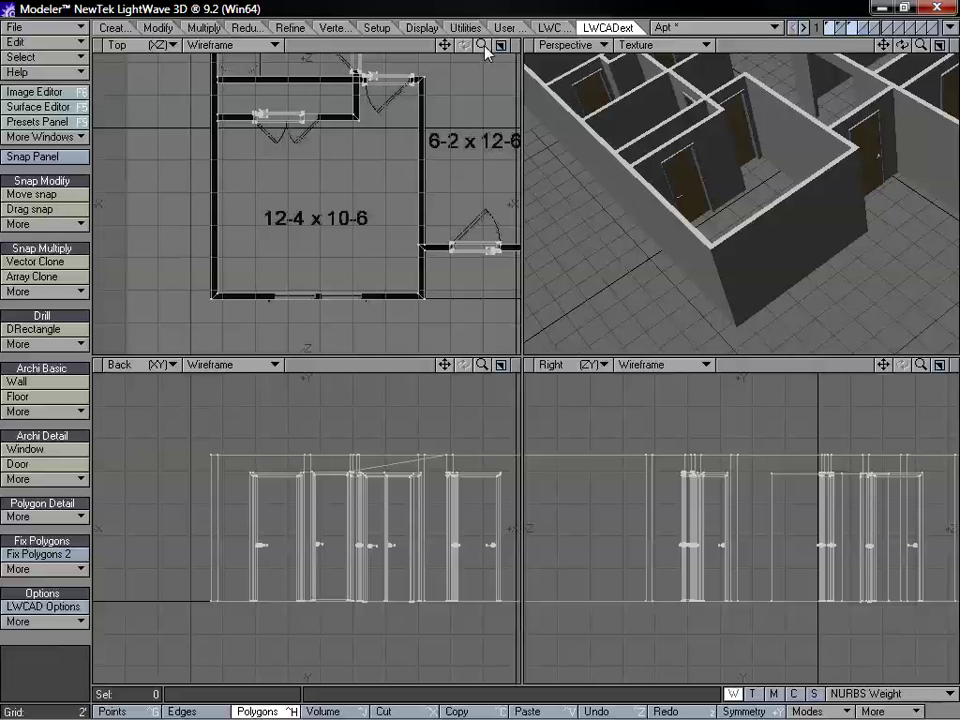
{"action": "left_click_drag", "start_coordinate": [484, 46], "coordinate": [463, 7]}
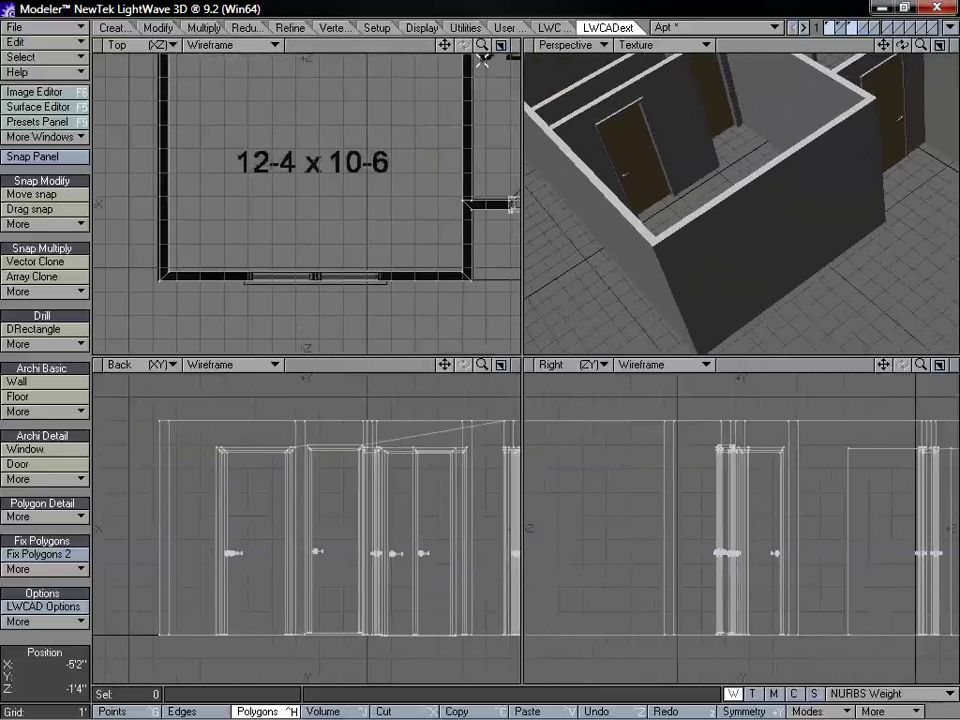
{"action": "left_click_drag", "start_coordinate": [482, 46], "coordinate": [430, 404]}
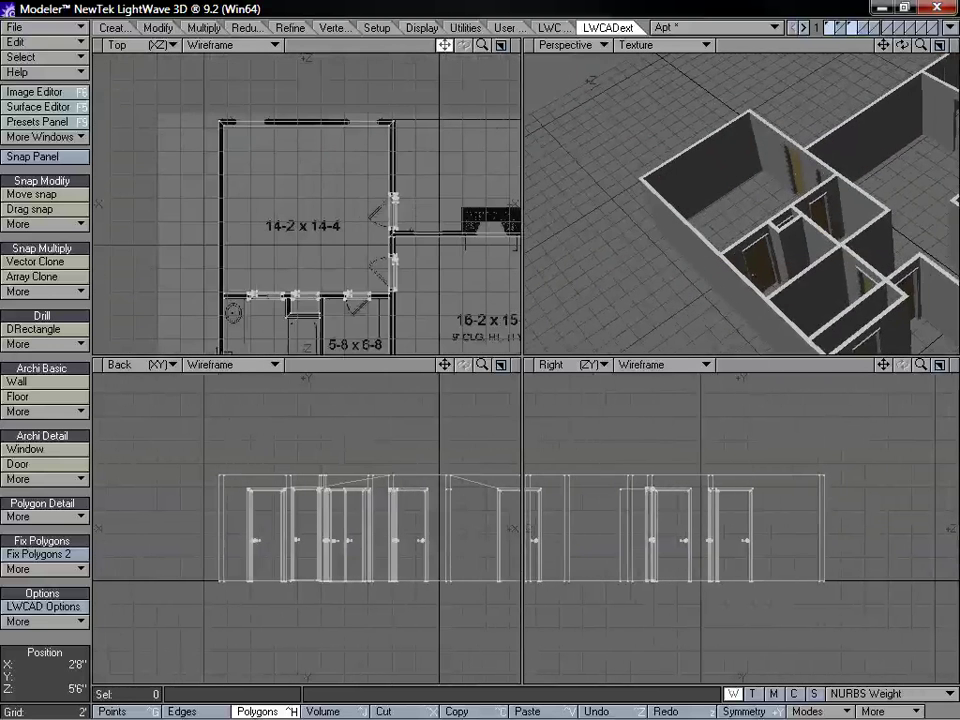
{"action": "left_click_drag", "start_coordinate": [481, 46], "coordinate": [507, 46]}
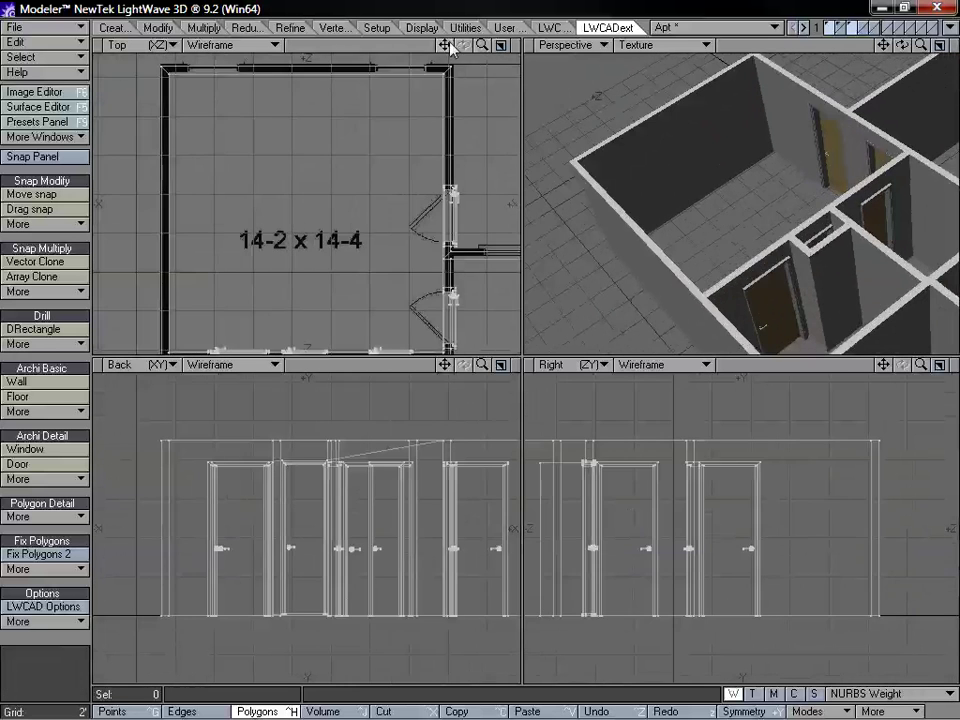
{"action": "left_click_drag", "start_coordinate": [445, 46], "coordinate": [438, 110]}
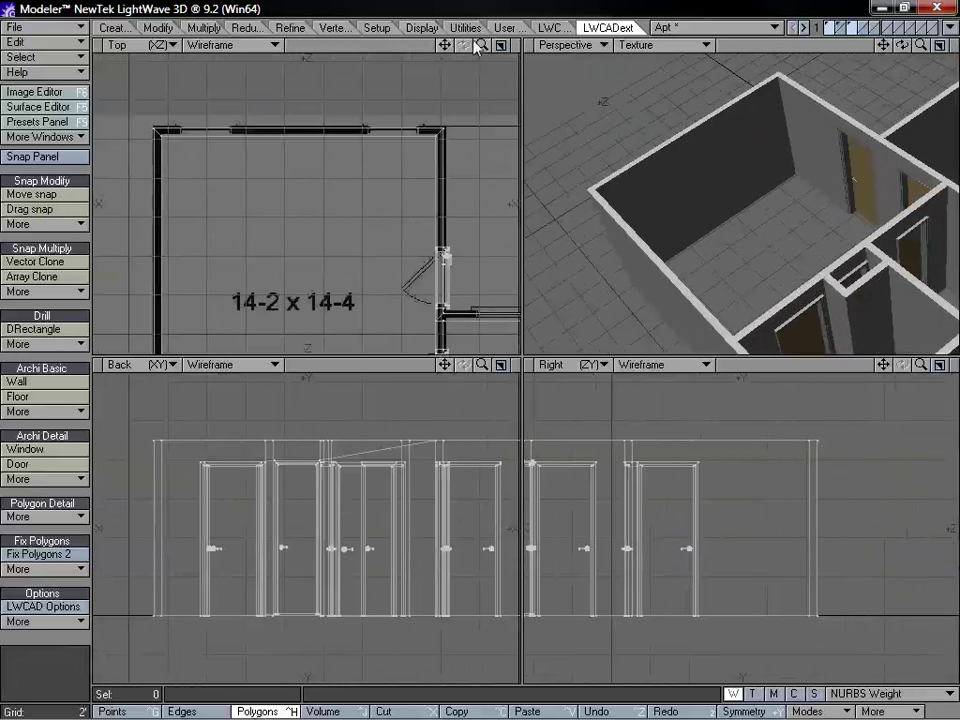
{"action": "left_click_drag", "start_coordinate": [445, 46], "coordinate": [134, 0]}
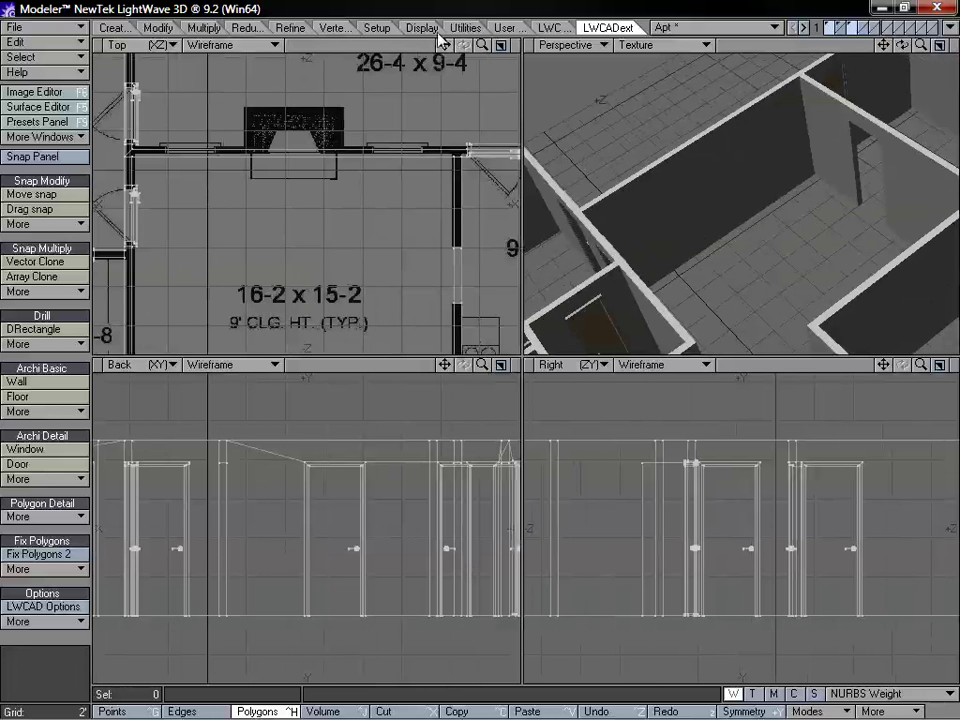
{"action": "left_click_drag", "start_coordinate": [445, 45], "coordinate": [795, 260]}
{"action": "left_click_drag", "start_coordinate": [717, 280], "coordinate": [717, 265]}
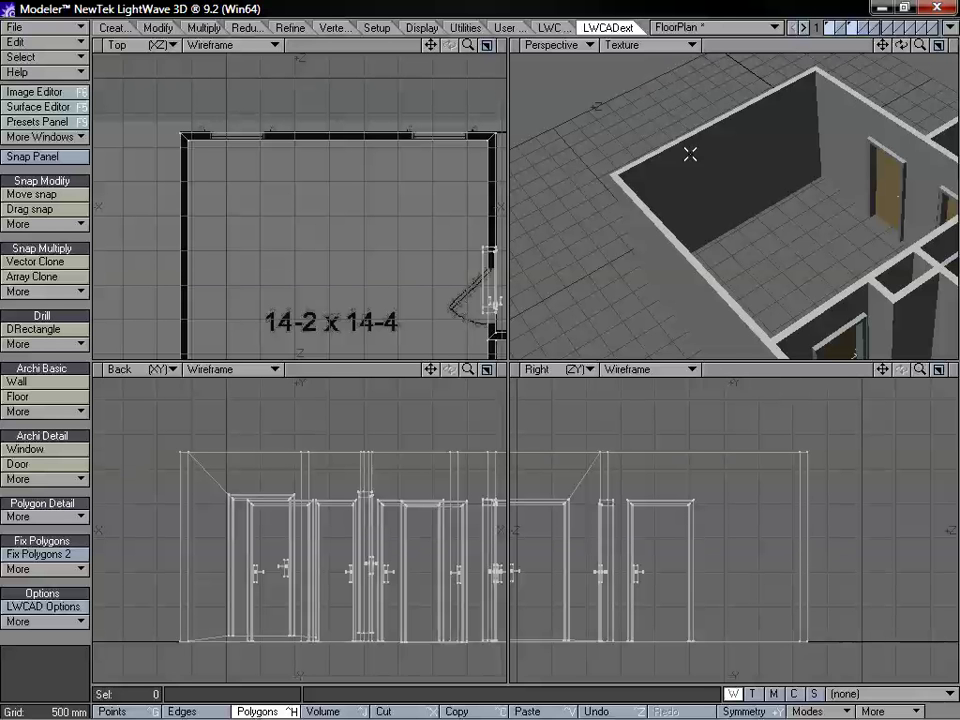
Display only the wall layer of the FloorPlan object and examine the bare walls in perspective
{"action": "left_click", "coordinate": [830, 28]}
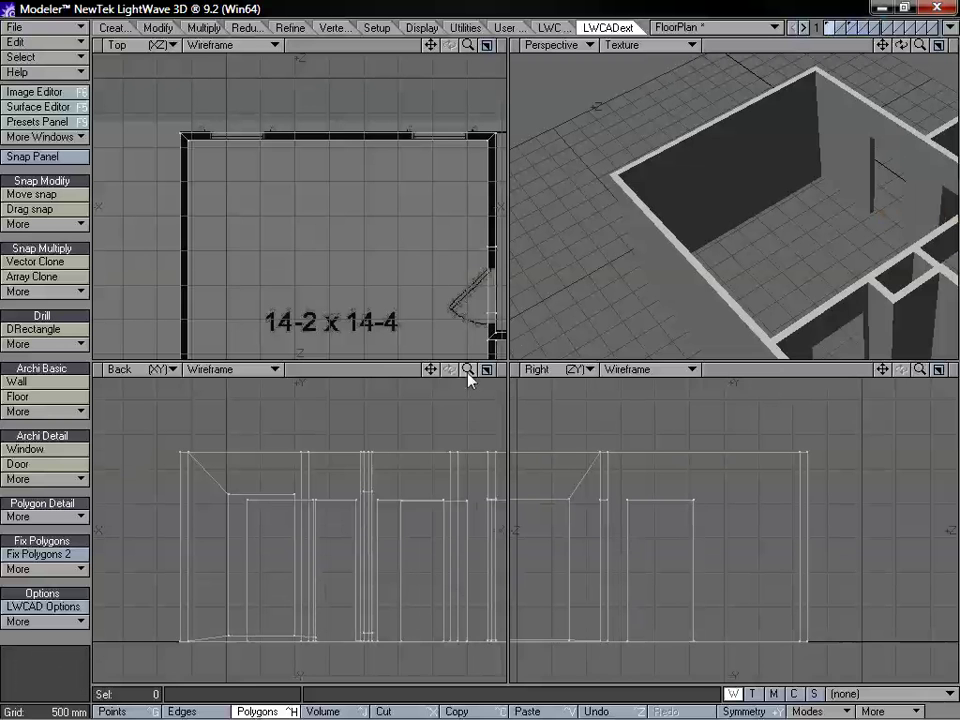
{"action": "left_click_drag", "start_coordinate": [468, 369], "coordinate": [455, 369]}
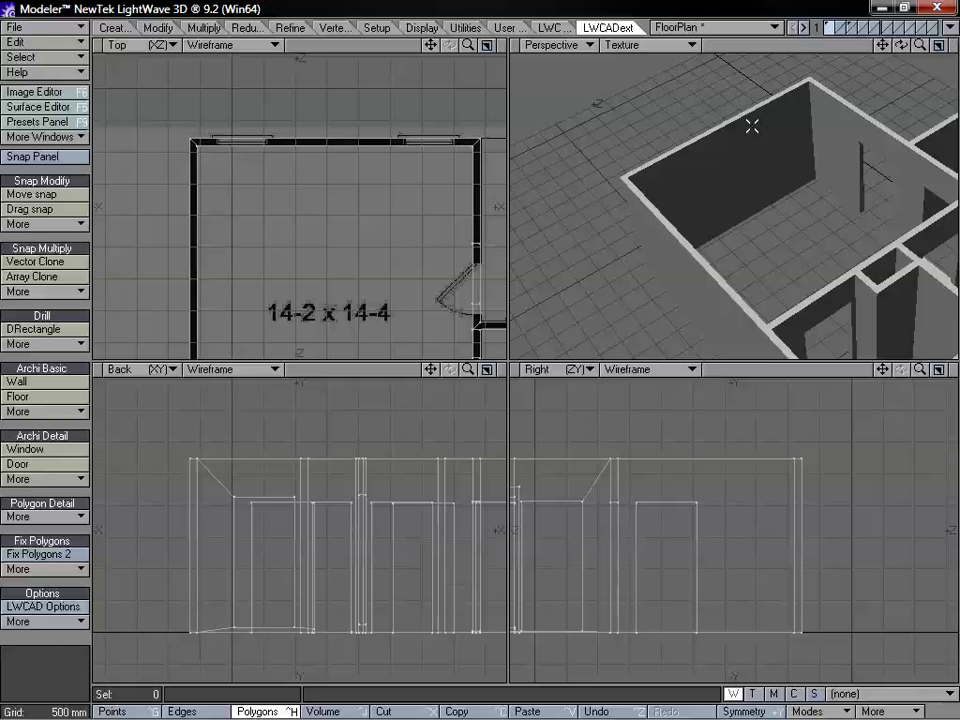
{"action": "left_click_drag", "start_coordinate": [697, 257], "coordinate": [804, 271], "text": "alt"}
{"action": "mouse_move", "coordinate": [920, 45]}
{"action": "left_mouse_down"}
{"action": "mouse_move", "coordinate": [885, 50]}
{"action": "mouse_move", "coordinate": [912, 46]}
{"action": "left_mouse_up"}
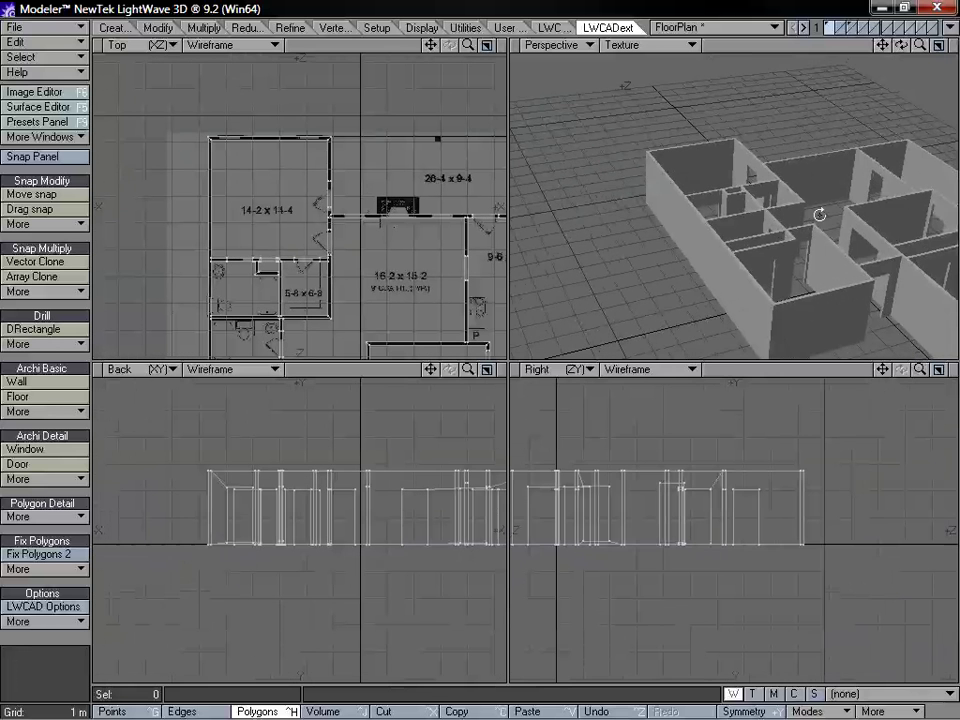
{"action": "left_click_drag", "start_coordinate": [819, 214], "coordinate": [782, 197], "text": "alt"}
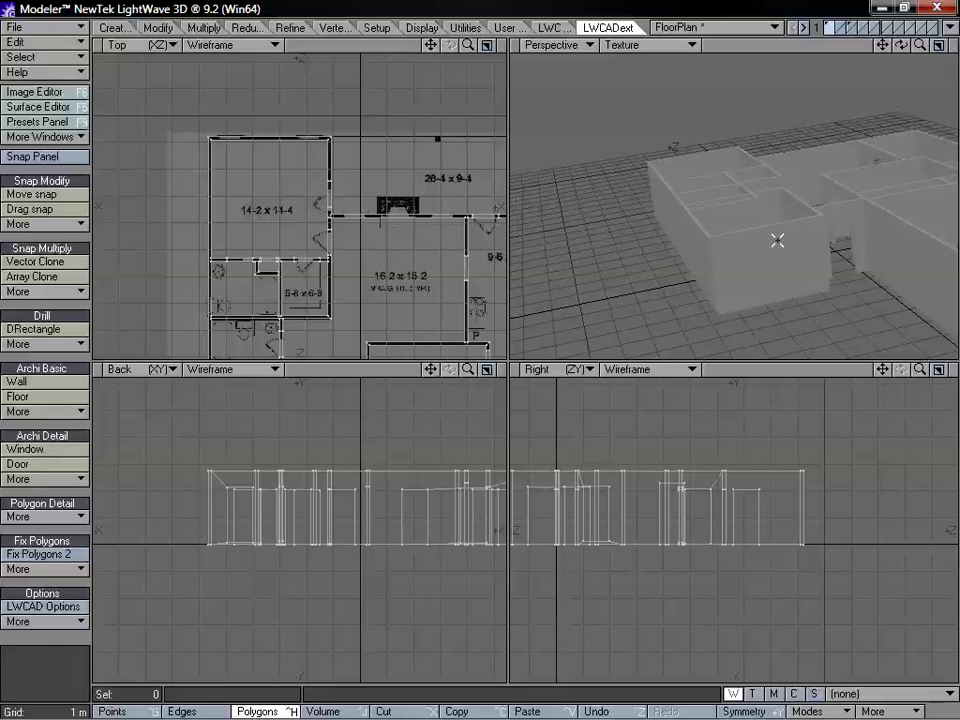
{"action": "left_click_drag", "start_coordinate": [733, 232], "coordinate": [746, 260], "text": "alt"}
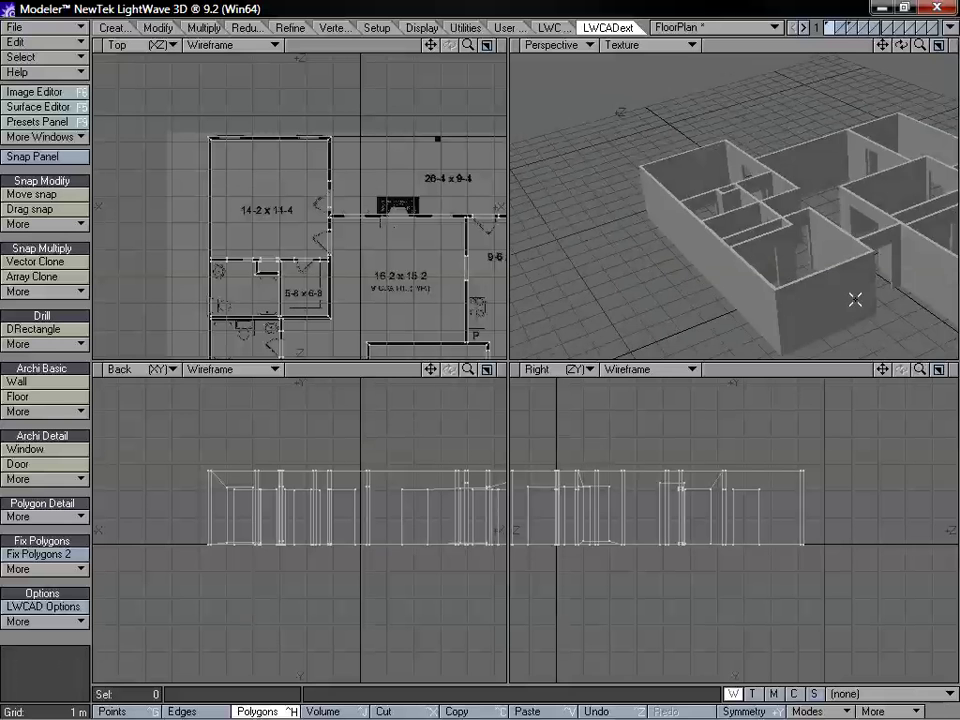
{"action": "left_click_drag", "start_coordinate": [806, 102], "coordinate": [795, 138], "text": "alt"}
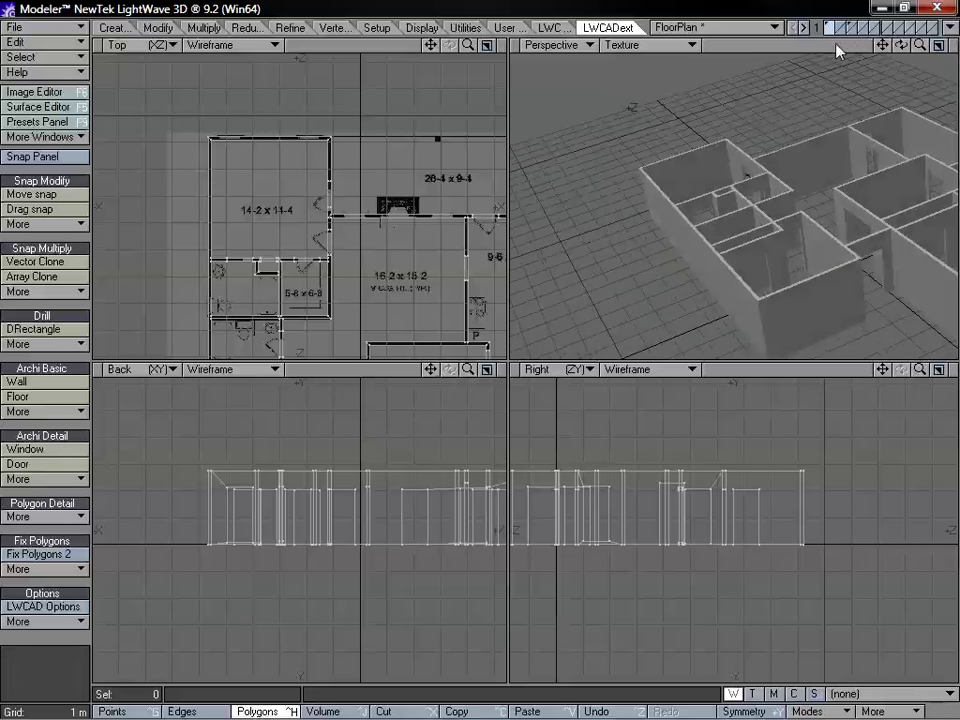
Slice all the walls horizontally about 700 mm above the floor with the DRectangle tool in slice mode
{"action": "left_click_drag", "start_coordinate": [430, 369], "coordinate": [360, 376]}
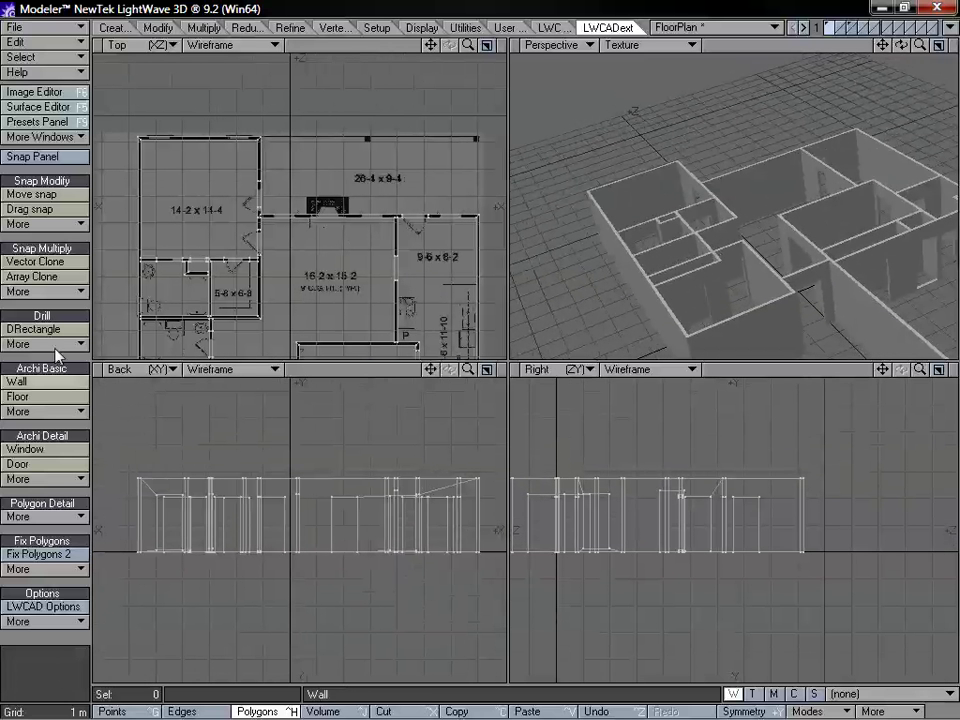
{"action": "left_click", "coordinate": [38, 329]}
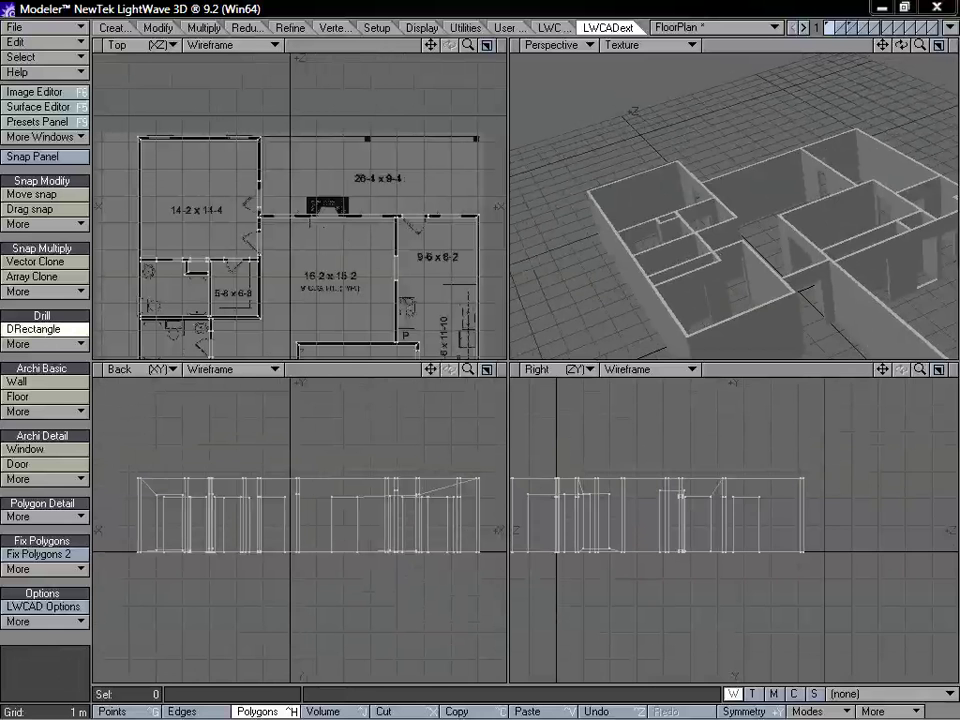
{"action": "key", "text": "n"}
{"action": "left_click_drag", "start_coordinate": [730, 392], "coordinate": [613, 158]}
{"action": "left_click", "coordinate": [708, 231]}
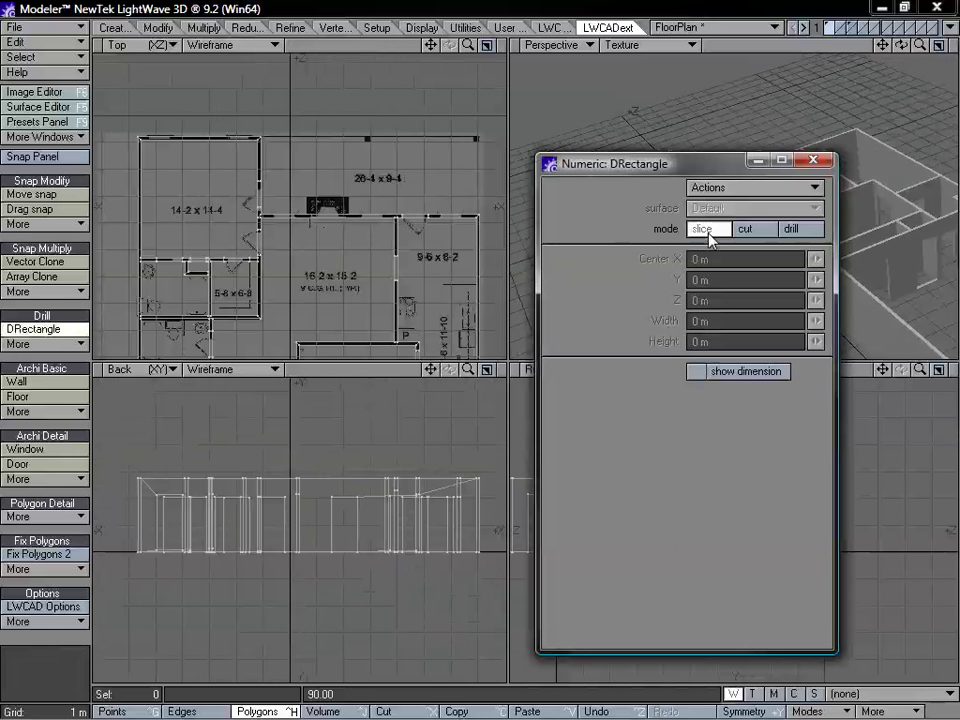
{"action": "left_click", "coordinate": [813, 162]}
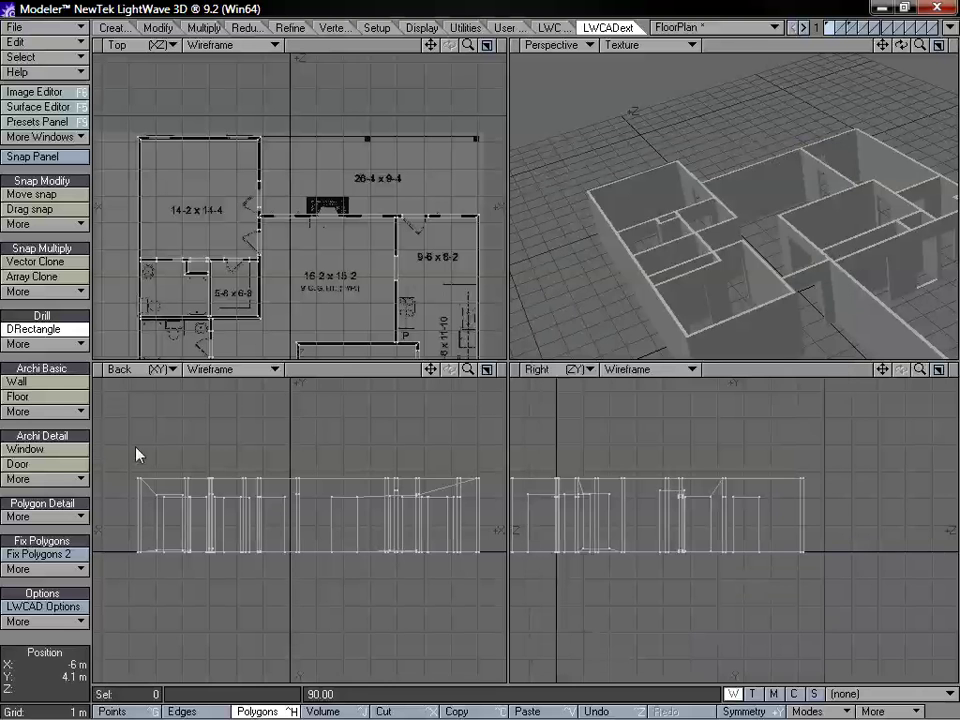
{"action": "left_click_drag", "start_coordinate": [113, 451], "coordinate": [502, 542]}
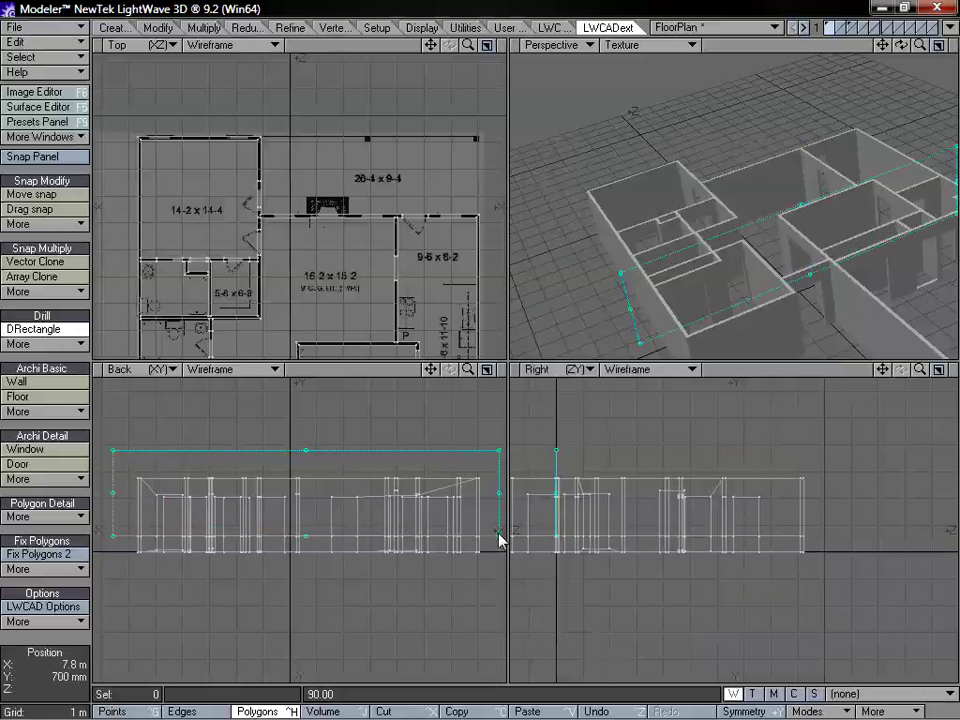
{"action": "key", "text": "space"}
Set up the Window tool with the fixed-size w2.s3d shape from the basic windows library for the 14-2 x 14-4 room's outer wall
{"action": "left_click_drag", "start_coordinate": [728, 309], "coordinate": [874, 63], "text": "alt"}
{"action": "left_click_drag", "start_coordinate": [690, 135], "coordinate": [847, 196], "text": "alt+shift"}
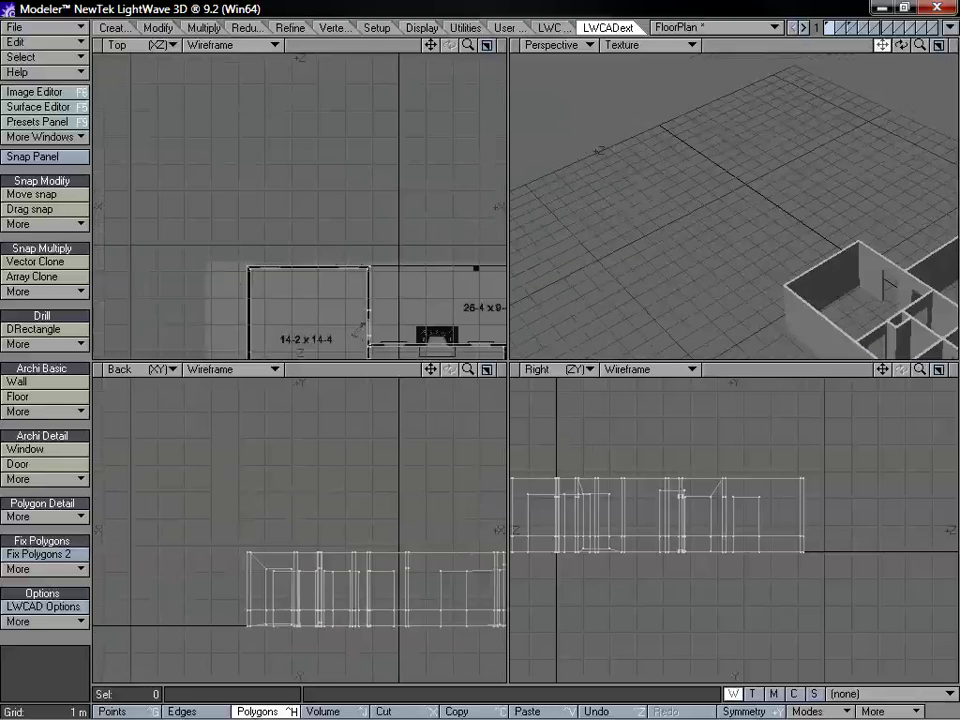
{"action": "left_click_drag", "start_coordinate": [728, 270], "coordinate": [877, 150], "text": "alt"}
{"action": "left_click_drag", "start_coordinate": [919, 45], "coordinate": [954, 45]}
{"action": "left_click_drag", "start_coordinate": [432, 46], "coordinate": [290, 177]}
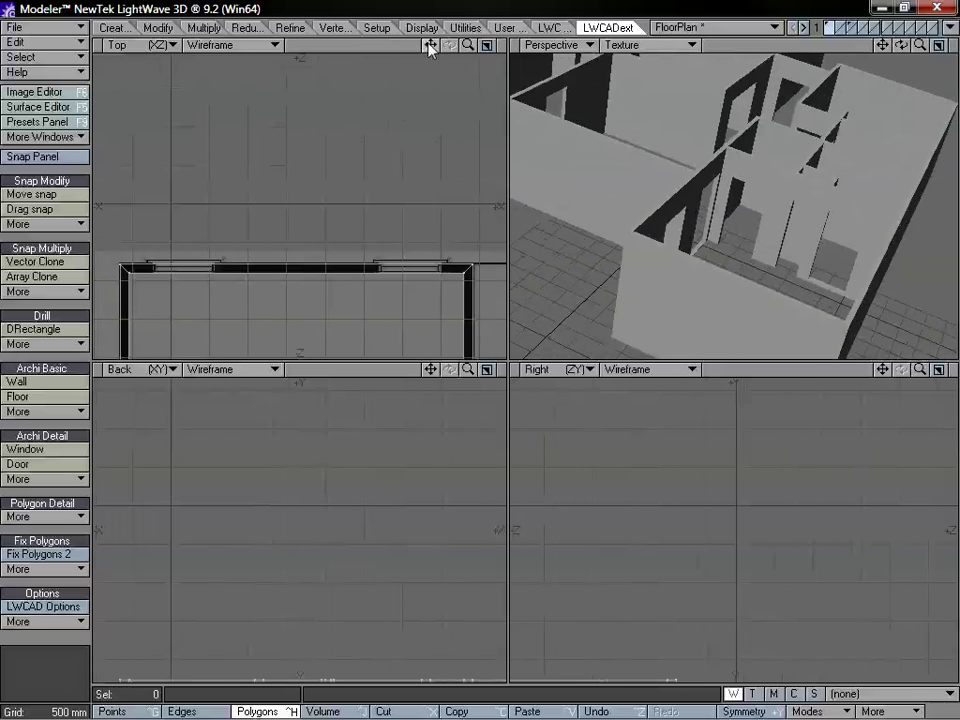
{"action": "left_click", "coordinate": [60, 449]}
{"action": "left_click_drag", "start_coordinate": [883, 46], "coordinate": [872, 18]}
{"action": "key", "text": "n"}
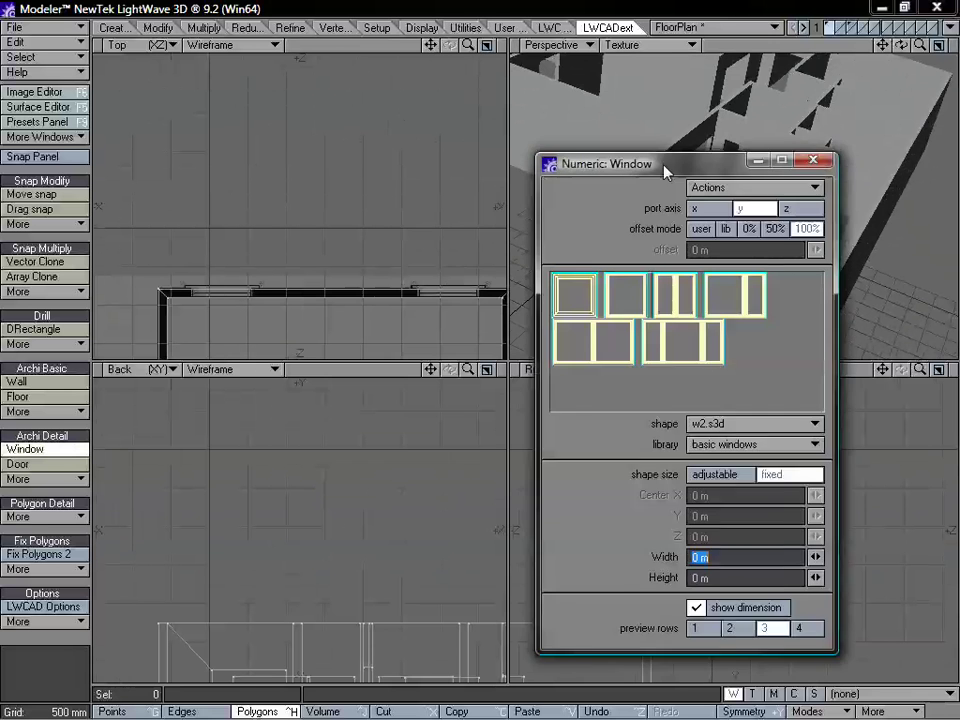
{"action": "left_click_drag", "start_coordinate": [664, 167], "coordinate": [445, 103]}
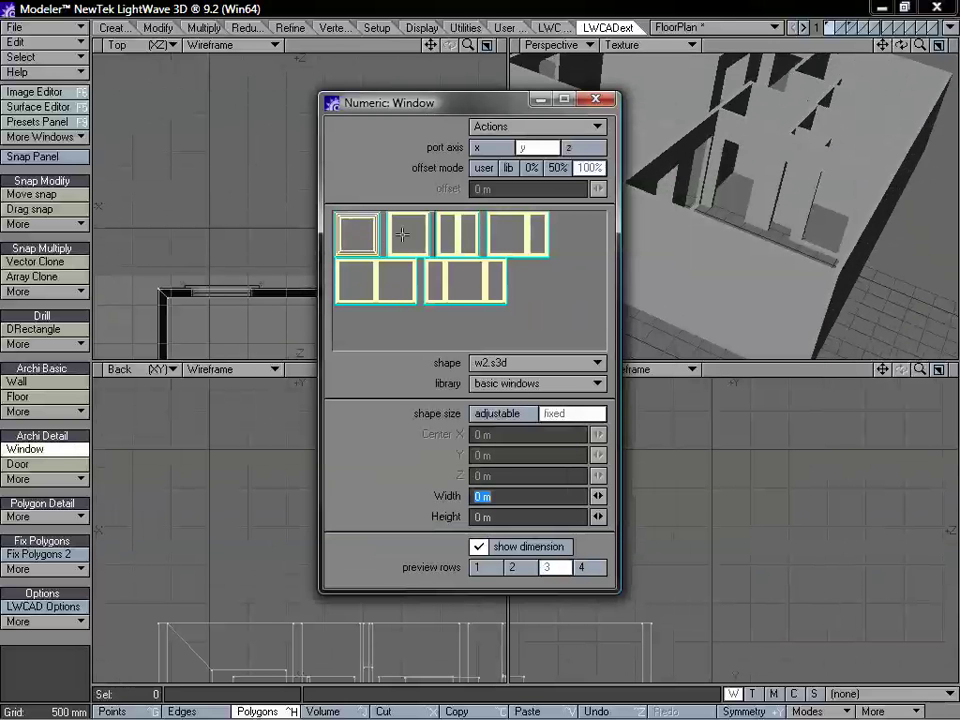
{"action": "left_click", "coordinate": [358, 231]}
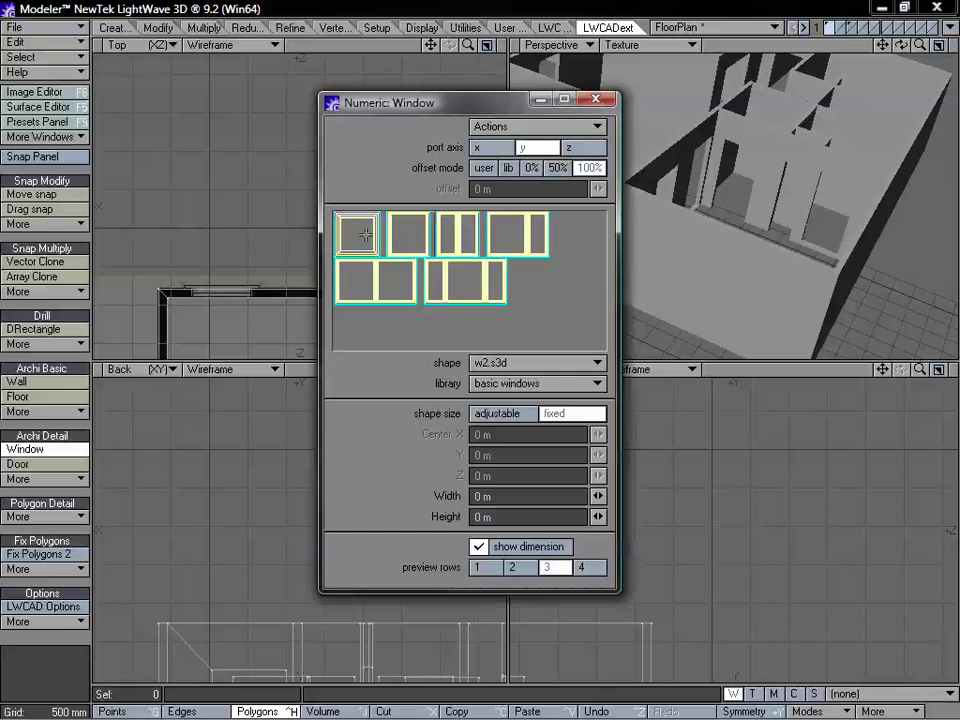
{"action": "left_click", "coordinate": [411, 240]}
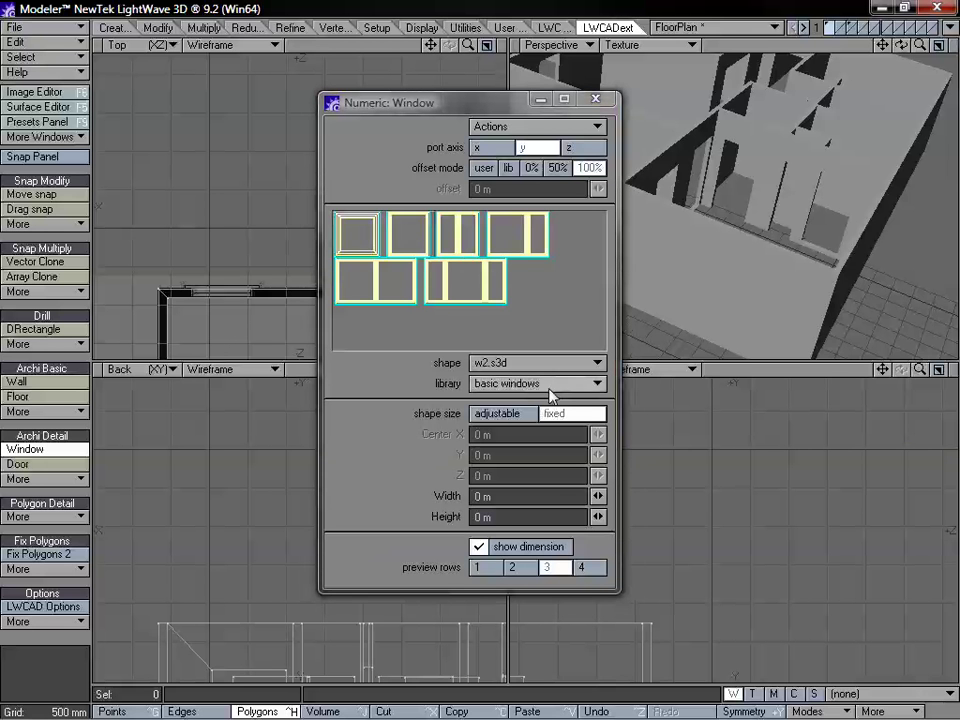
{"action": "left_click", "coordinate": [596, 101]}
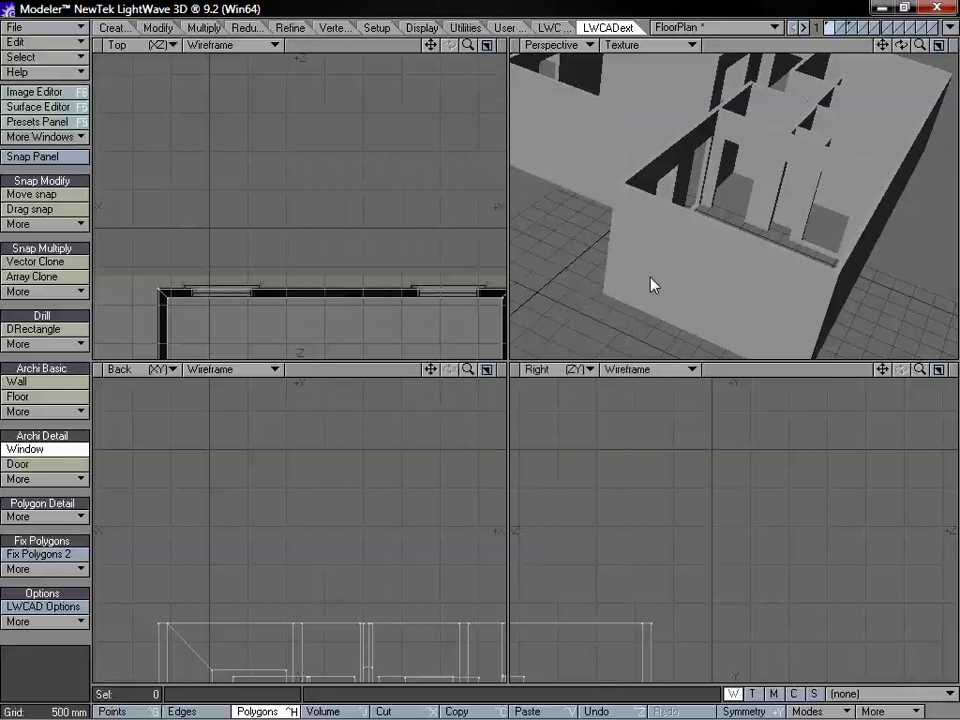
Place two 1343 by 1488 mm windows in the 14-2 x 14-4 room's outer wall, roughly at the plan's two window openings
{"action": "left_click_drag", "start_coordinate": [649, 283], "coordinate": [720, 288]}
{"action": "left_click", "coordinate": [33, 156]}
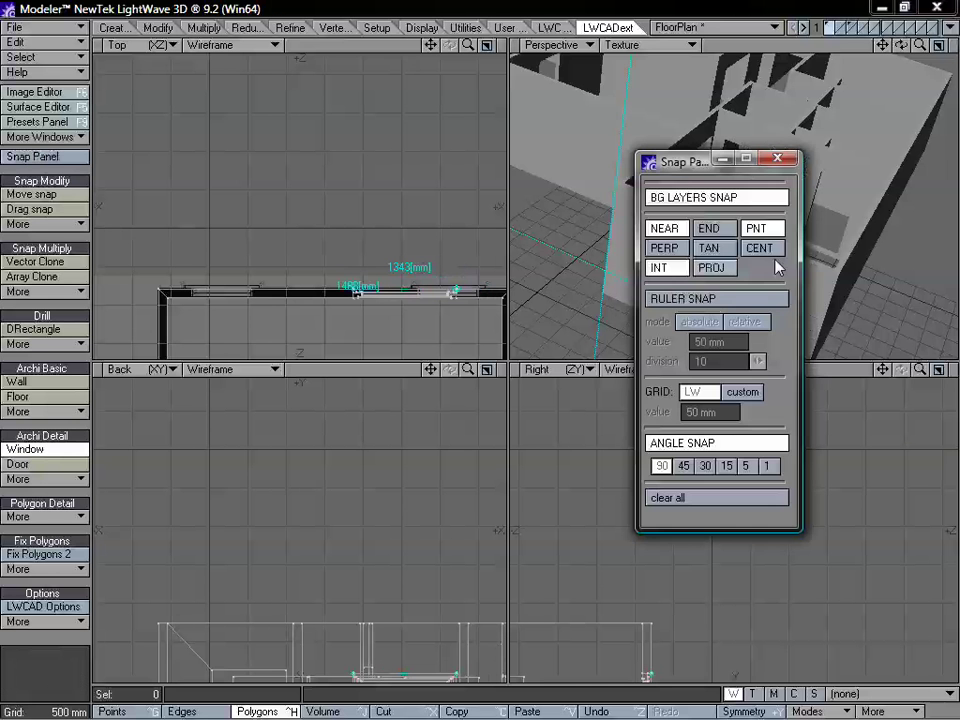
{"action": "left_click", "coordinate": [778, 158]}
{"action": "left_click_drag", "start_coordinate": [636, 290], "coordinate": [621, 279]}
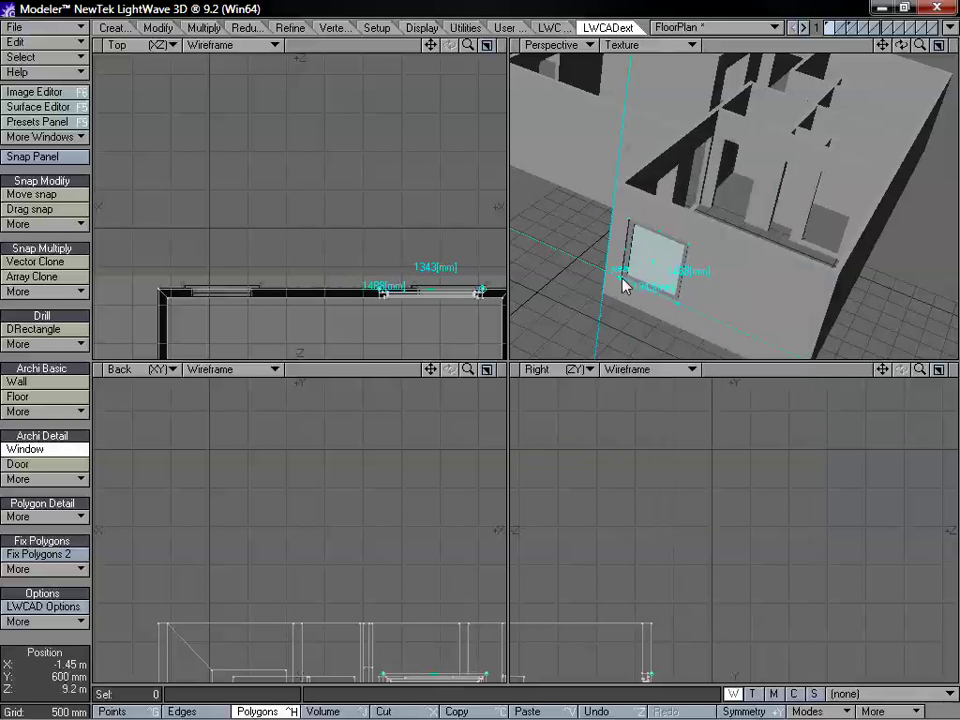
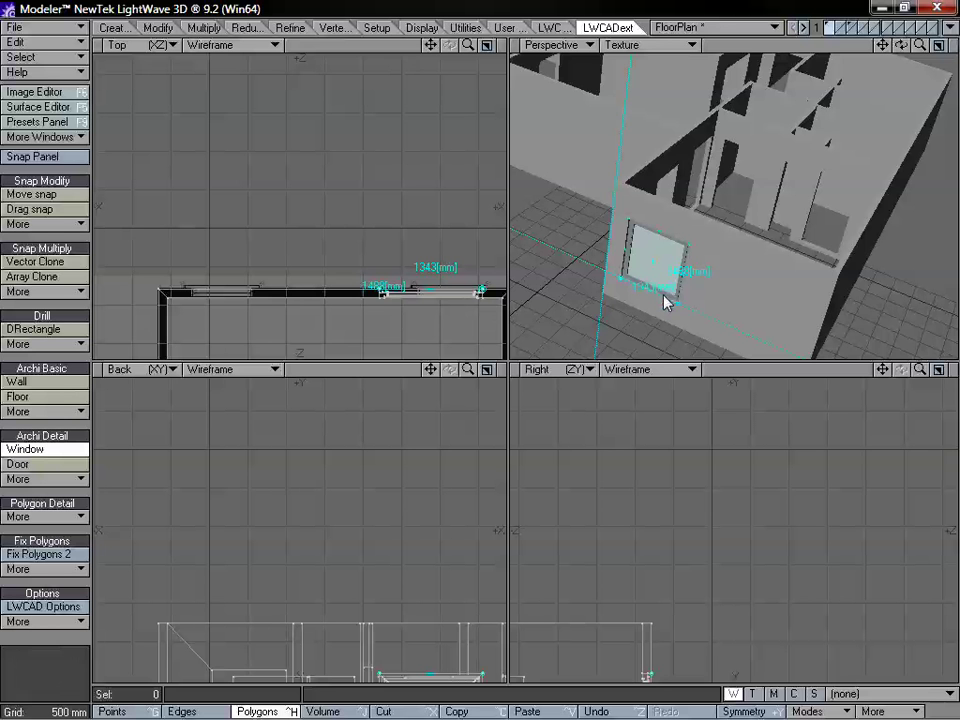
{"action": "left_click", "coordinate": [724, 320]}
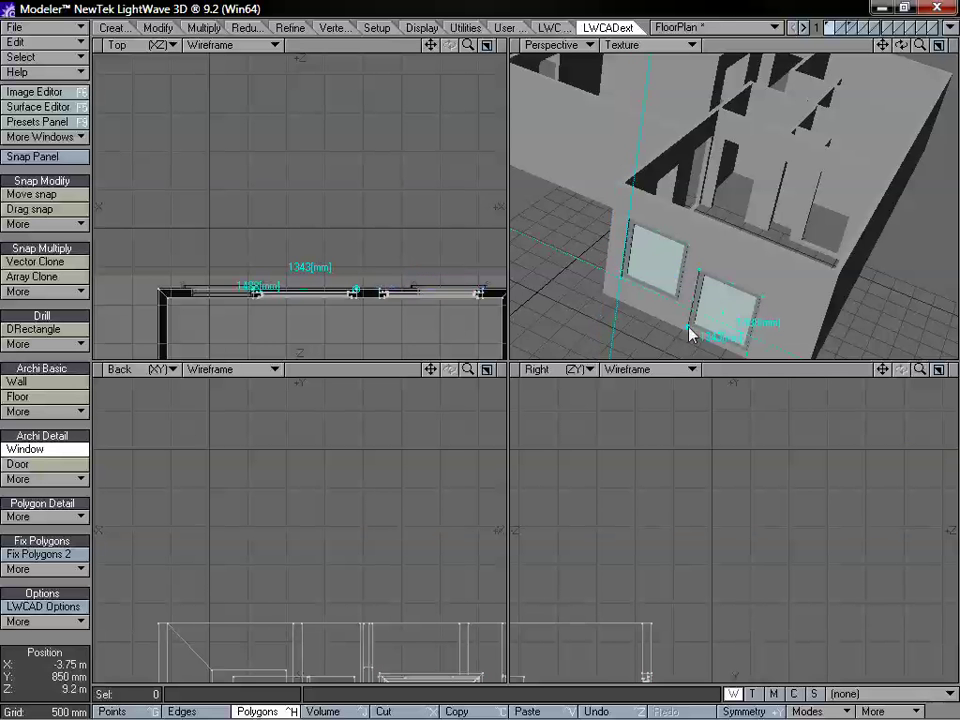
{"action": "mouse_move", "coordinate": [690, 335]}
{"action": "left_mouse_down"}
{"action": "mouse_move", "coordinate": [711, 315]}
{"action": "mouse_move", "coordinate": [729, 321]}
{"action": "mouse_move", "coordinate": [762, 366]}
{"action": "left_mouse_up"}
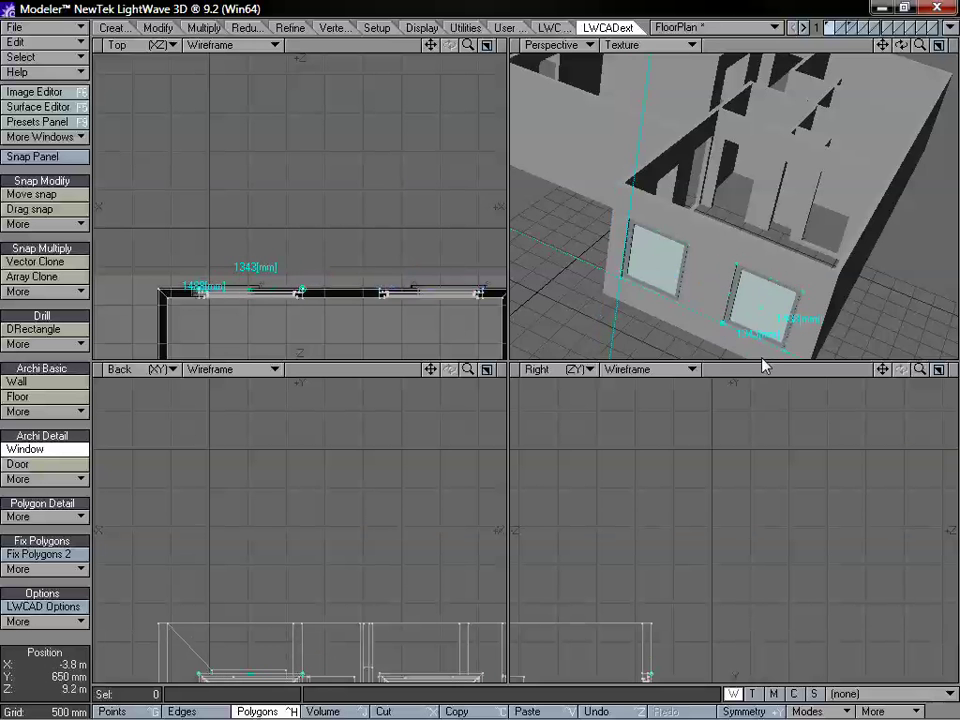
Examine the two windows placed in the end wall and the rooms behind them from several angles
{"action": "left_click_drag", "start_coordinate": [763, 320], "coordinate": [787, 270], "text": "alt"}
{"action": "left_click_drag", "start_coordinate": [882, 46], "coordinate": [864, 30]}
{"action": "left_click_drag", "start_coordinate": [919, 46], "coordinate": [897, 46]}
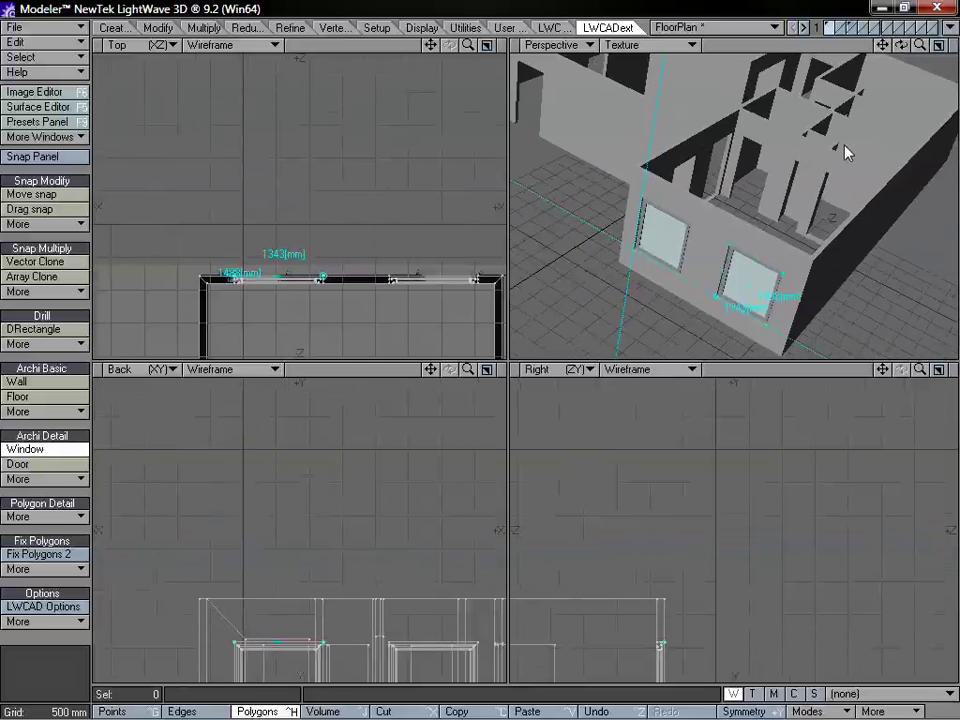
{"action": "left_click_drag", "start_coordinate": [831, 150], "coordinate": [790, 181], "text": "alt"}
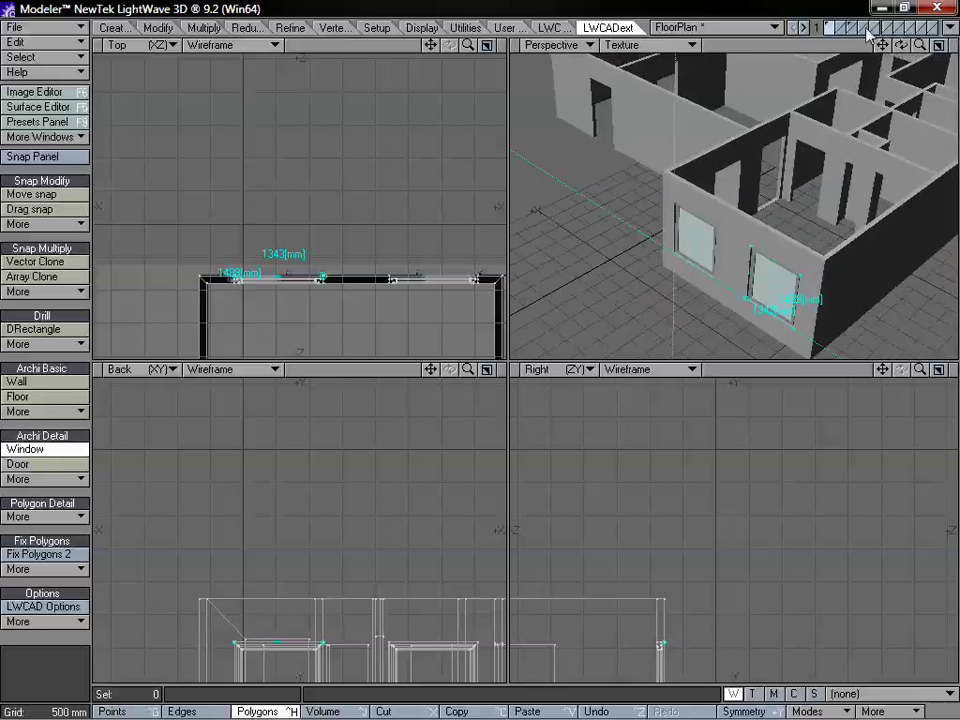
{"action": "left_click_drag", "start_coordinate": [882, 45], "coordinate": [854, 73]}
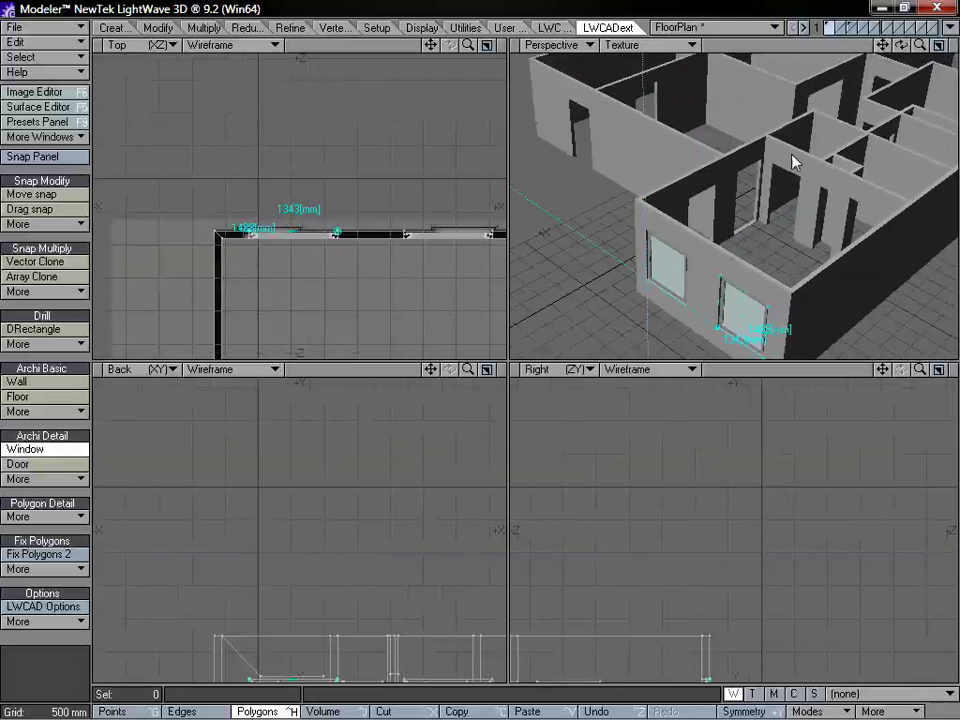
{"action": "left_click_drag", "start_coordinate": [793, 163], "coordinate": [766, 196], "text": "alt"}
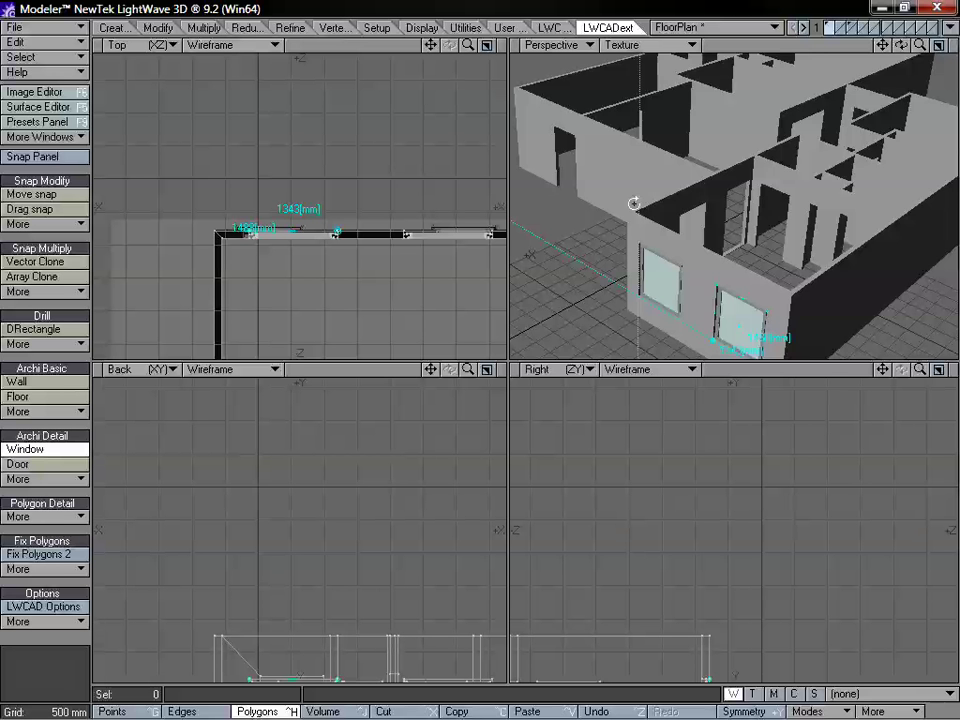
{"action": "mouse_move", "coordinate": [634, 206]}
{"action": "left_mouse_down", "text": "alt"}
{"action": "mouse_move", "coordinate": [707, 229]}
{"action": "mouse_move", "coordinate": [643, 224]}
{"action": "left_mouse_up", "text": "alt"}
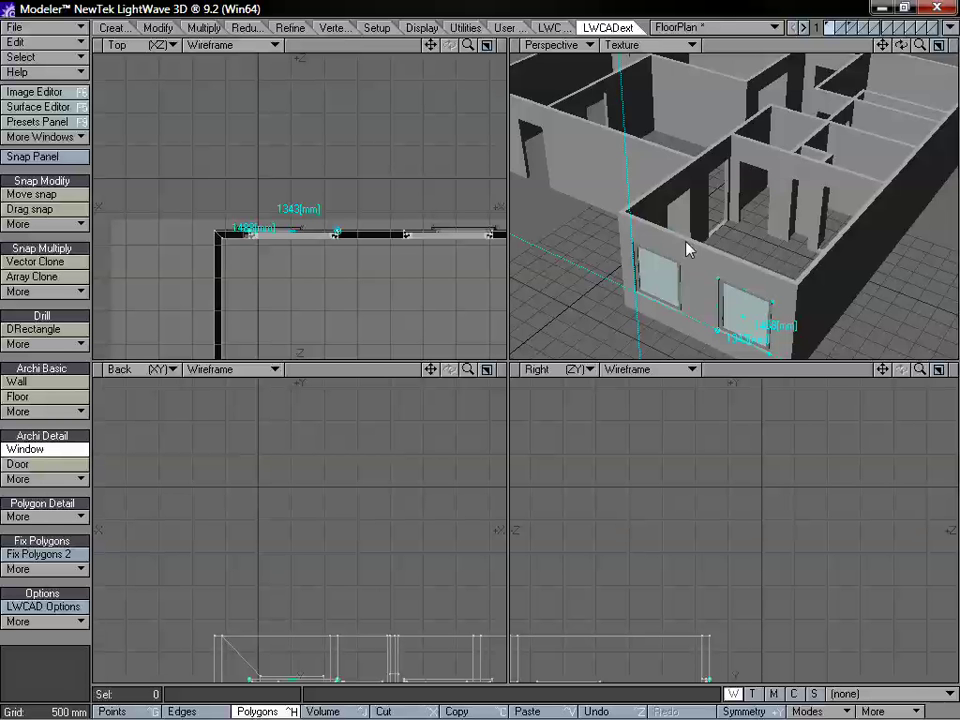
{"action": "mouse_move", "coordinate": [703, 244]}
{"action": "left_mouse_down", "text": "alt"}
{"action": "mouse_move", "coordinate": [737, 239]}
{"action": "mouse_move", "coordinate": [721, 239]}
{"action": "left_mouse_up", "text": "alt"}
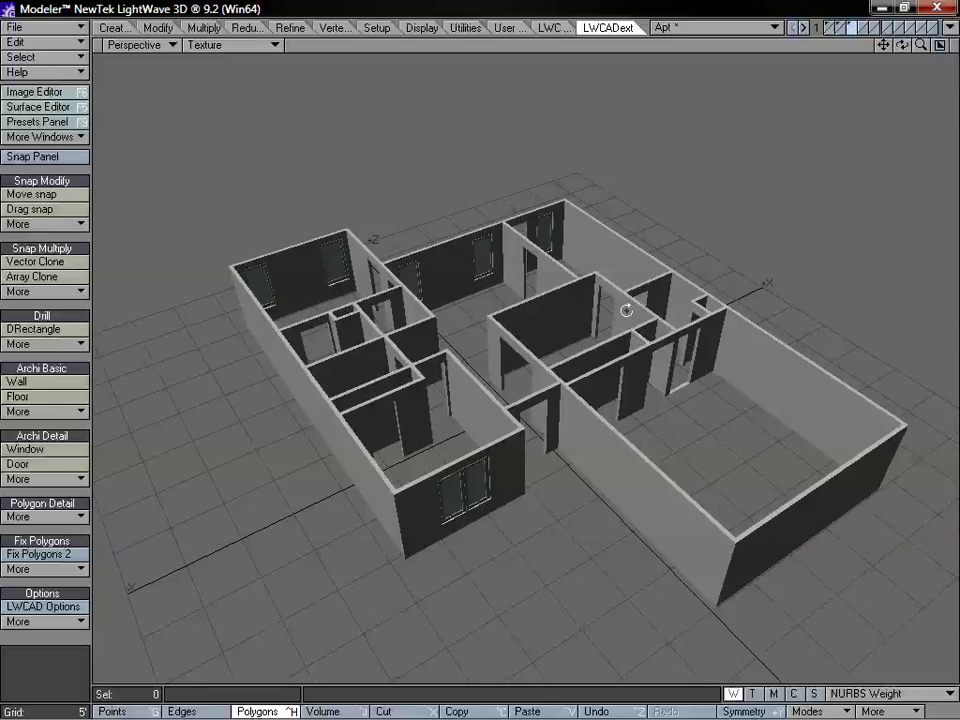
Select all polygons with the Default surface and delete them, leaving only the window geometry on this layer
{"action": "left_click_drag", "start_coordinate": [628, 306], "coordinate": [547, 402], "text": "alt"}
{"action": "key", "text": "w"}
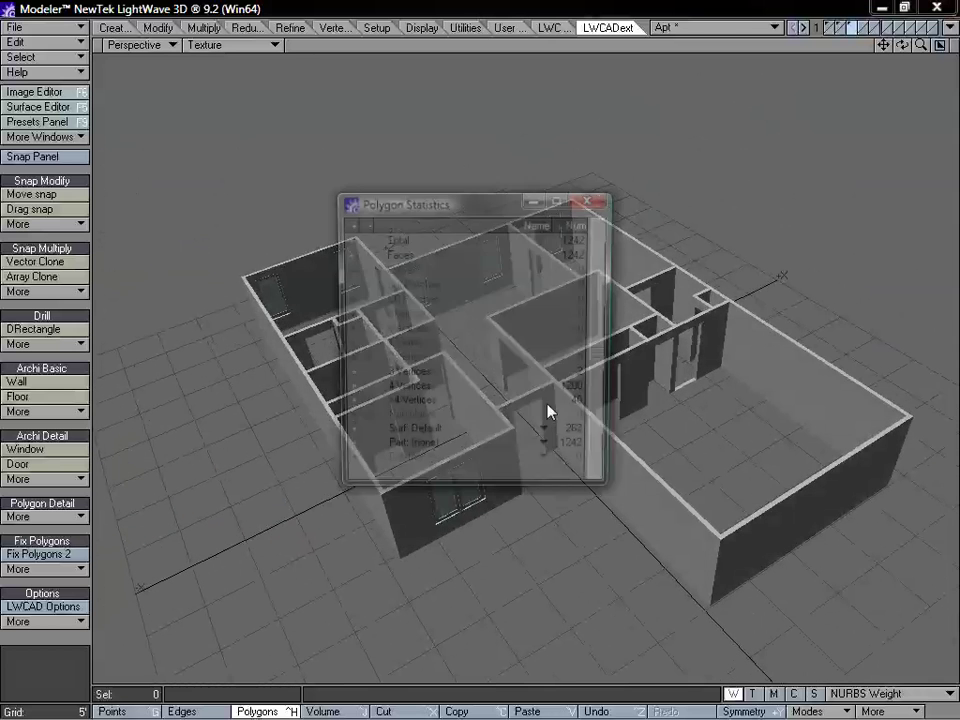
{"action": "left_click", "coordinate": [430, 437]}
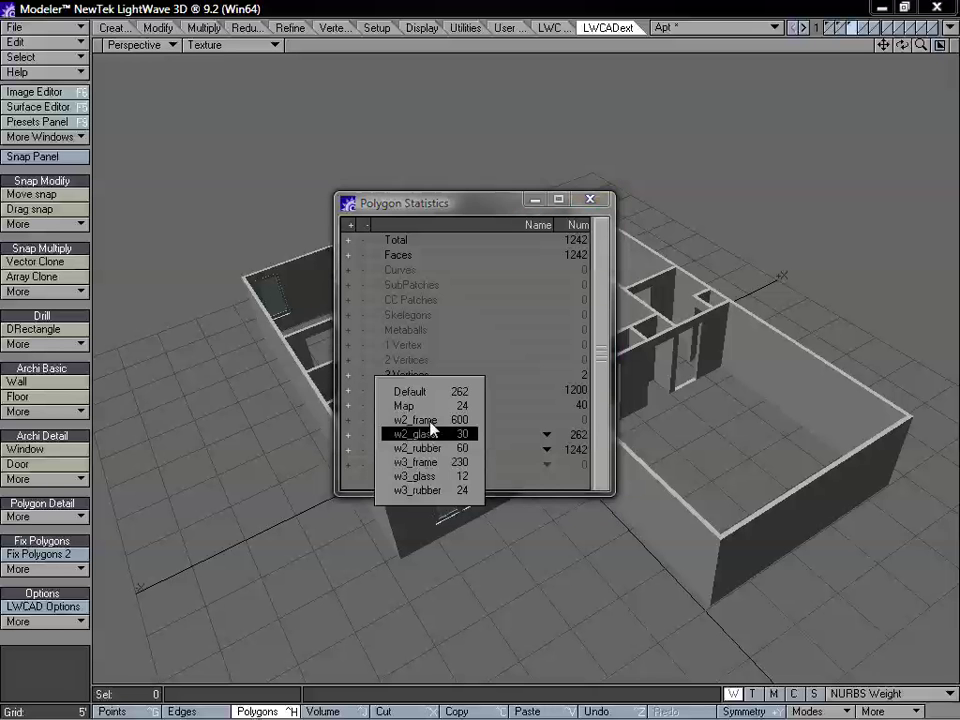
{"action": "left_click", "coordinate": [429, 394]}
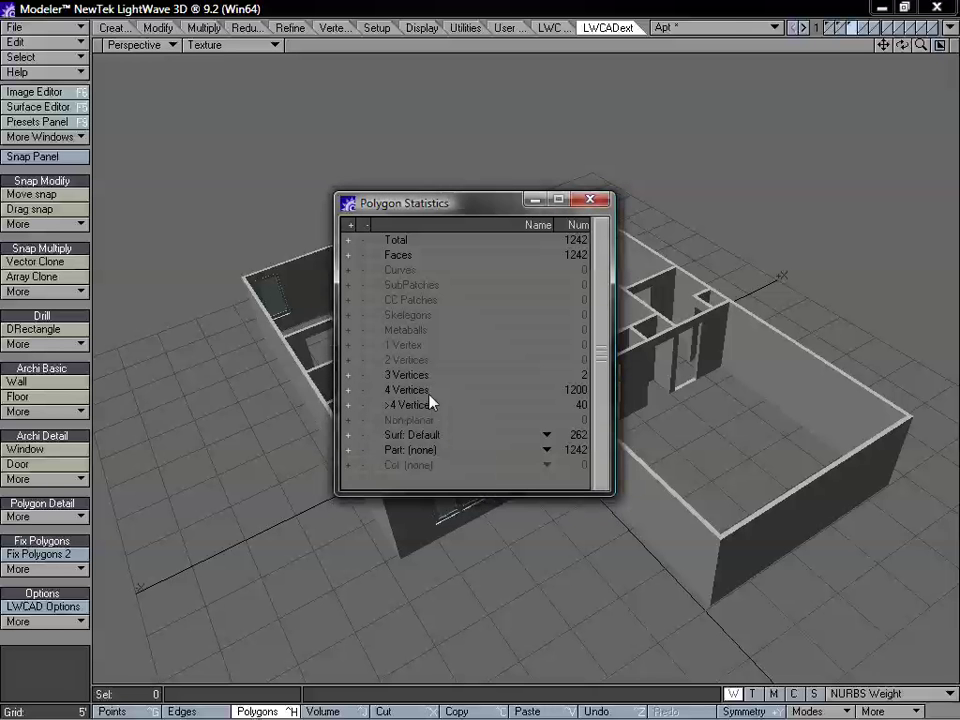
{"action": "left_click", "coordinate": [349, 442]}
{"action": "left_click", "coordinate": [592, 201]}
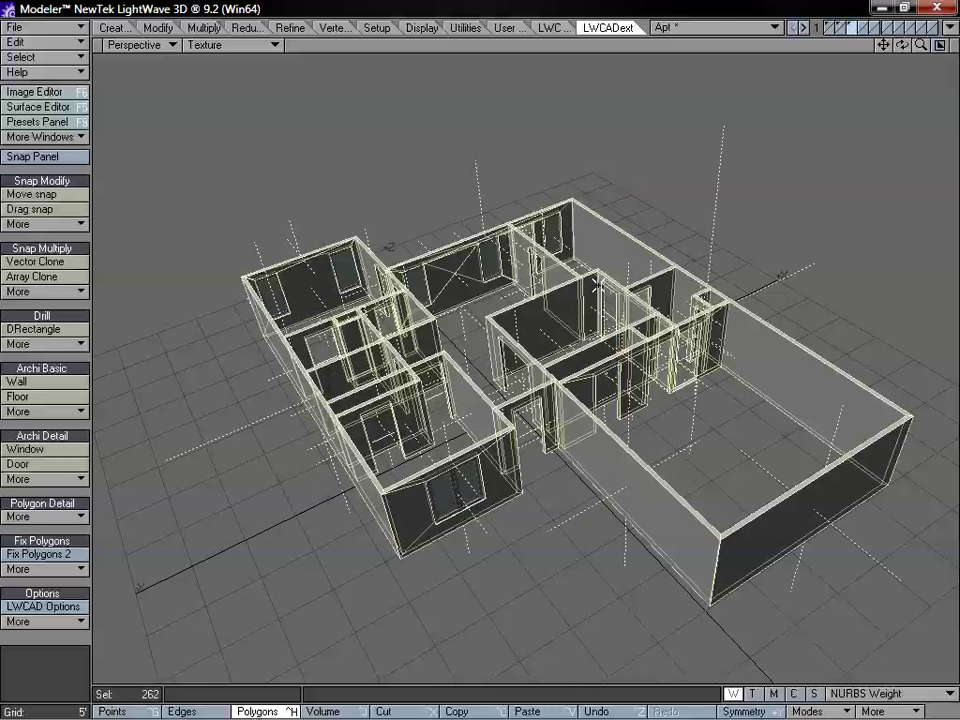
{"action": "key", "text": "Delete"}
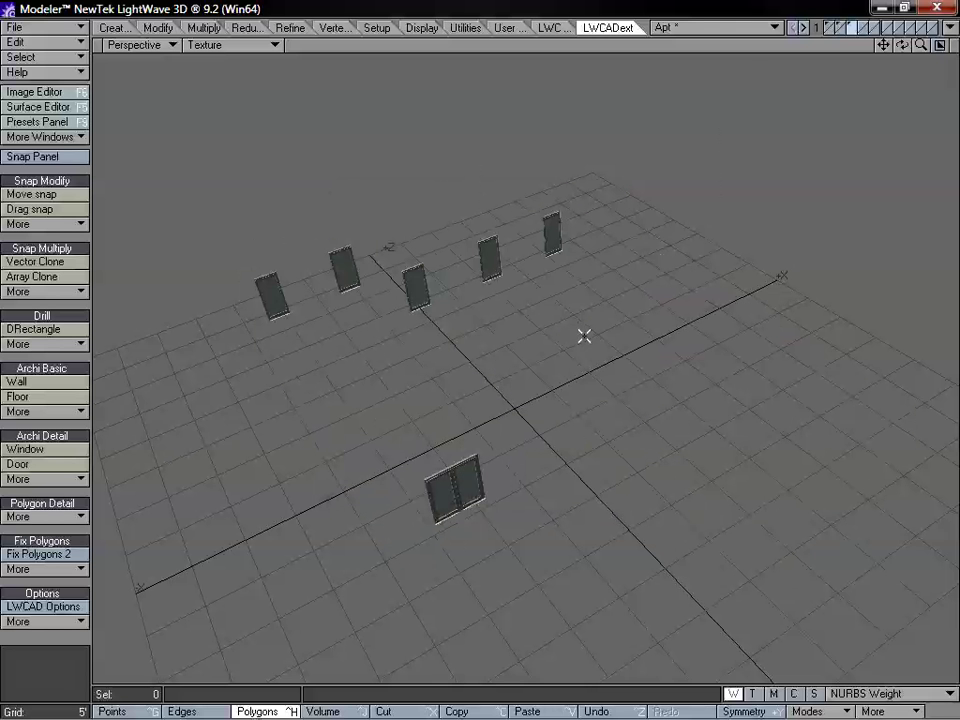
Switch to the wall layer and assign the surface name Walls to all its polygons
{"action": "left_click", "coordinate": [862, 29]}
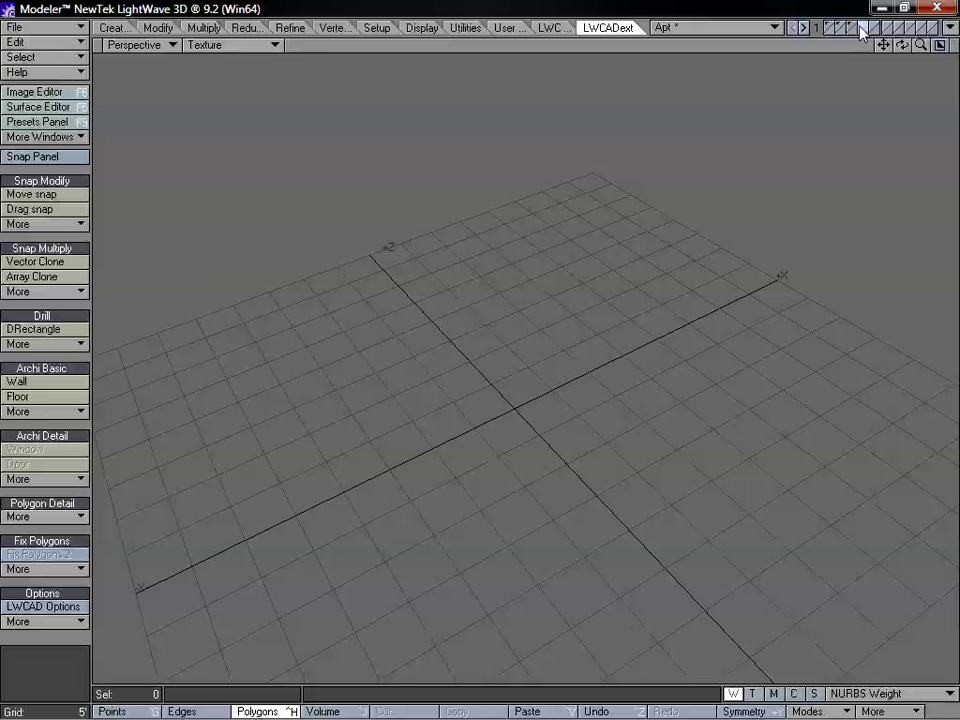
{"action": "left_click", "coordinate": [862, 29]}
{"action": "left_click_drag", "start_coordinate": [757, 192], "coordinate": [709, 233], "text": "alt"}
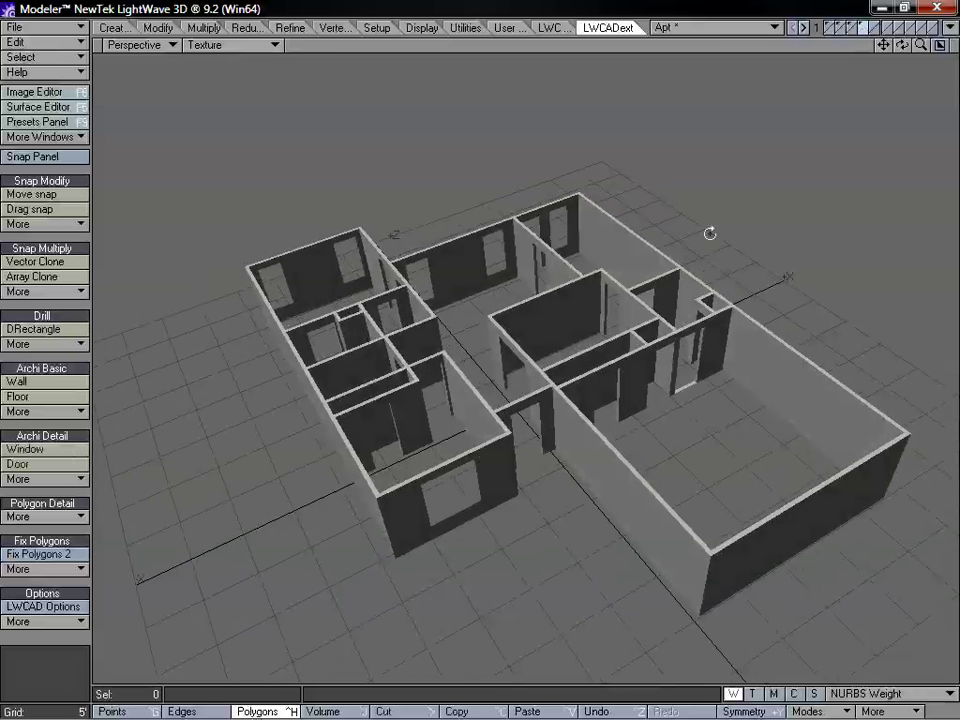
{"action": "key", "text": "q"}
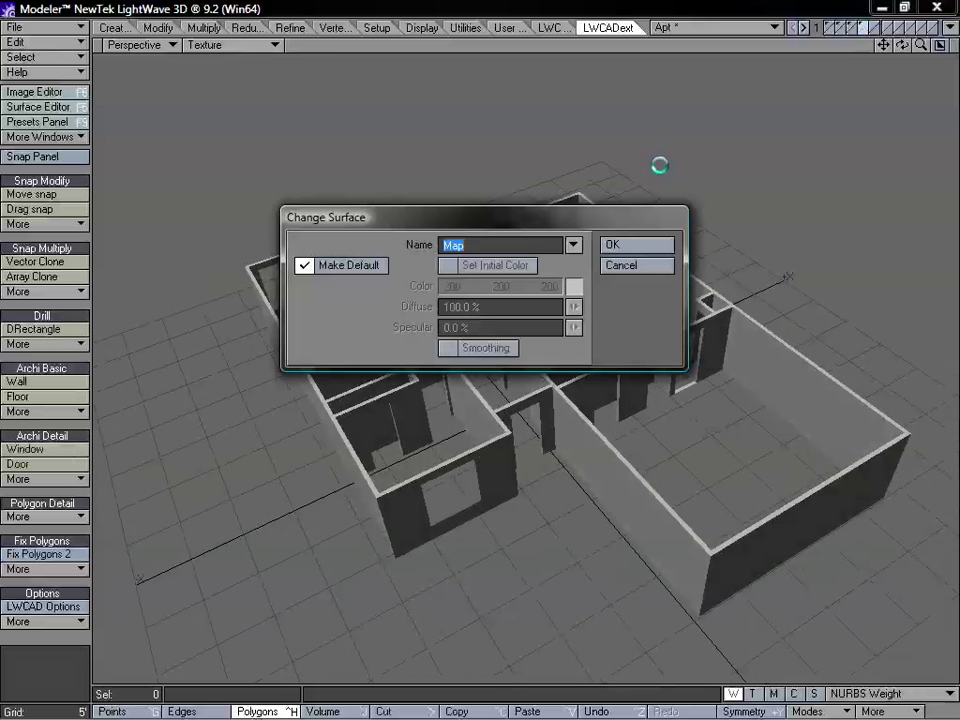
{"action": "left_click_drag", "start_coordinate": [486, 224], "coordinate": [491, 228]}
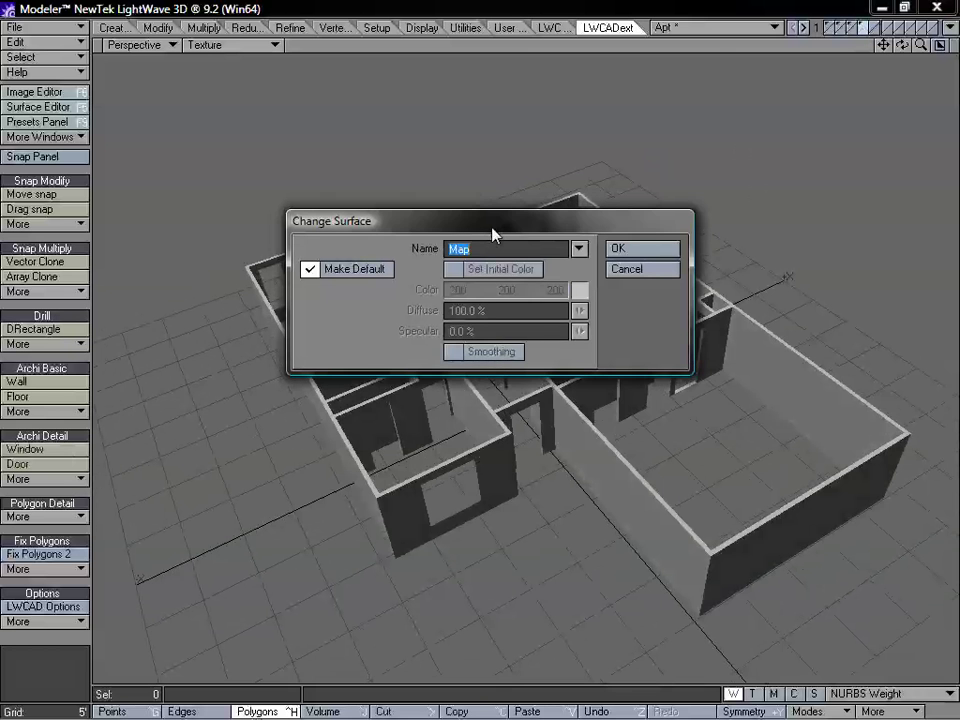
{"action": "type", "text": "Walls"}
{"action": "key", "text": "Return"}
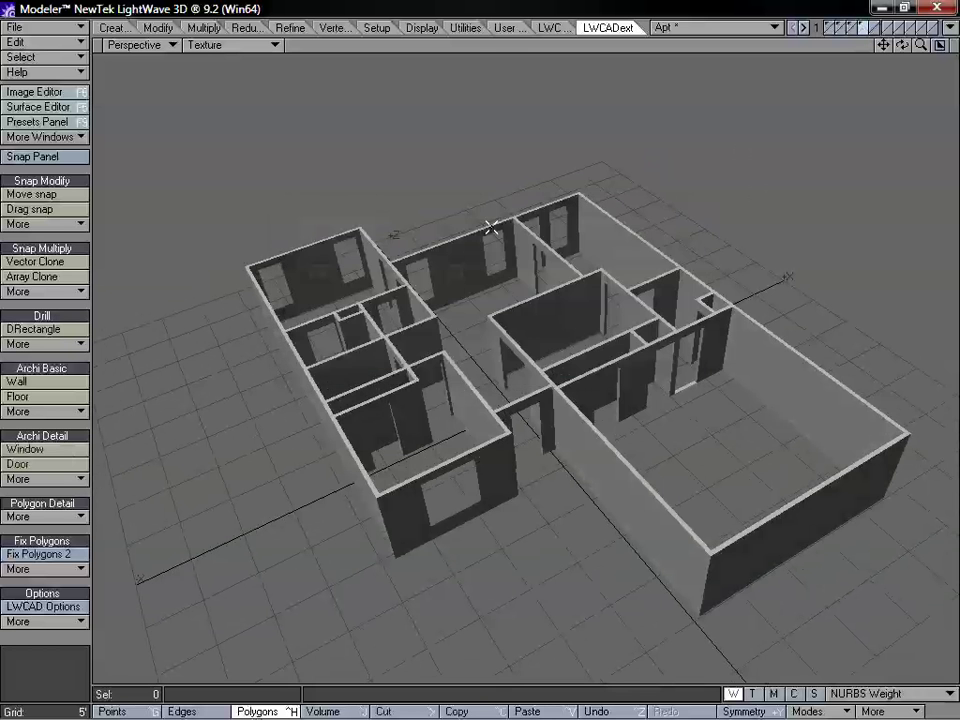
Select the two bottom strip polygons crossing the doorway of the 7-0 x 8-0 room and cut the opening out with a DRectangle drill
{"action": "left_click_drag", "start_coordinate": [489, 216], "coordinate": [531, 272], "text": "alt"}
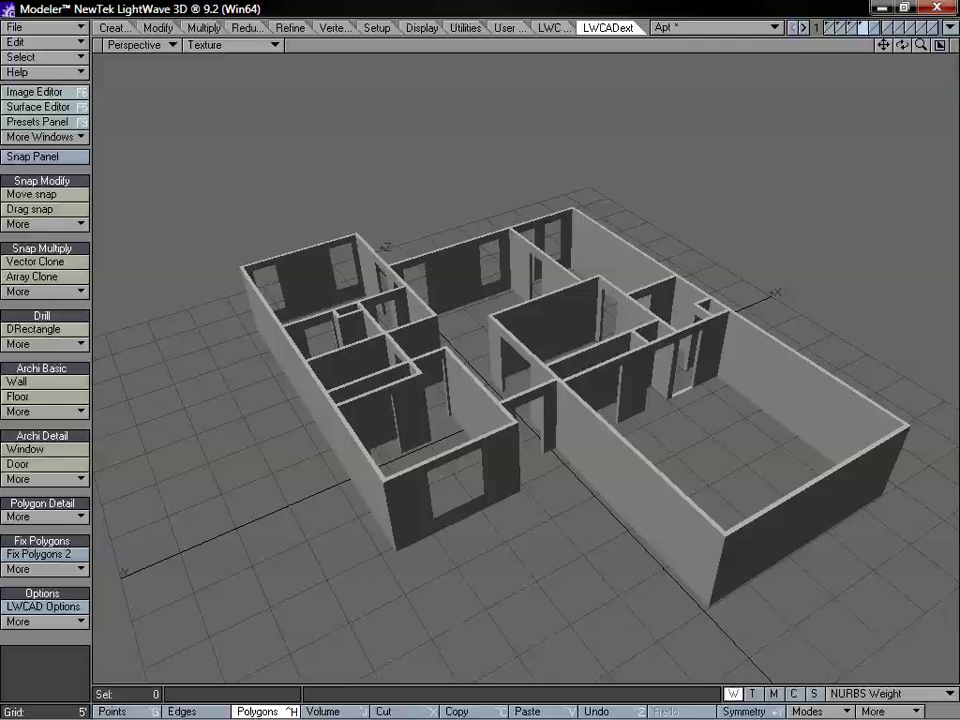
{"action": "mouse_move", "coordinate": [921, 45]}
{"action": "left_mouse_down"}
{"action": "mouse_move", "coordinate": [950, 45]}
{"action": "mouse_move", "coordinate": [940, 45]}
{"action": "left_mouse_up"}
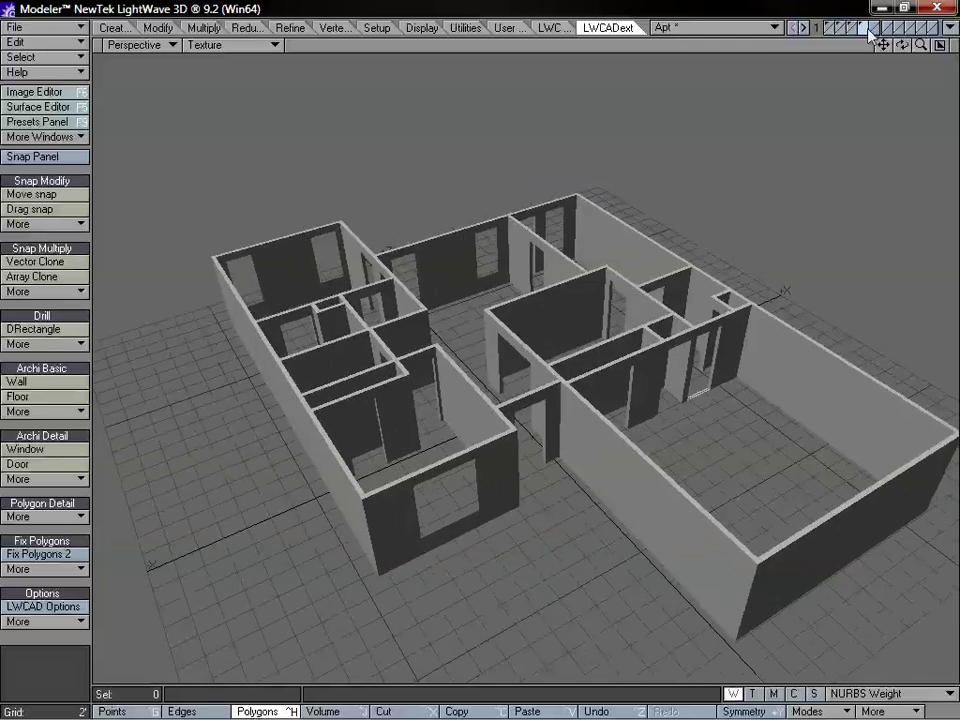
{"action": "left_click_drag", "start_coordinate": [761, 259], "coordinate": [671, 460], "text": "alt"}
{"action": "left_click", "coordinate": [681, 480]}
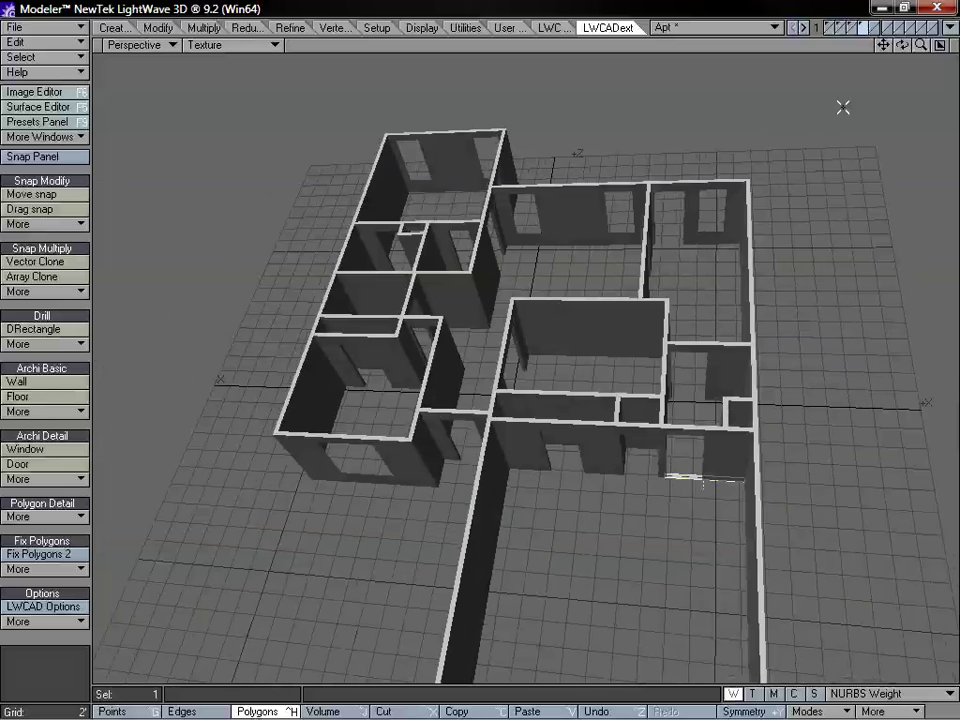
{"action": "mouse_move", "coordinate": [884, 45]}
{"action": "left_mouse_down"}
{"action": "mouse_move", "coordinate": [880, 52]}
{"action": "mouse_move", "coordinate": [942, 47]}
{"action": "mouse_move", "coordinate": [885, 61]}
{"action": "left_mouse_up"}
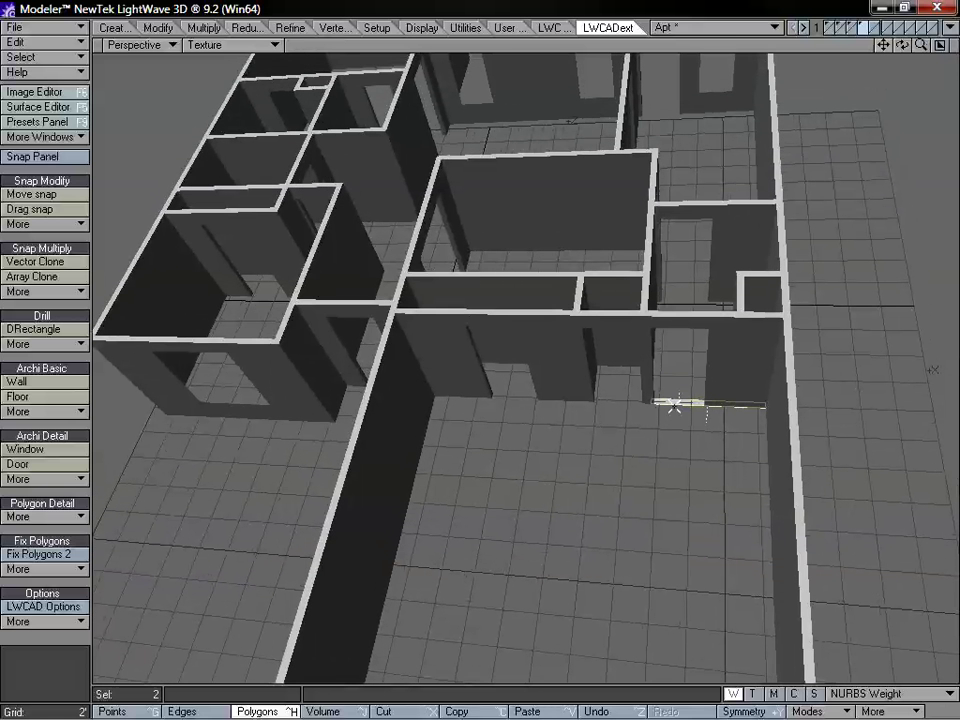
{"action": "key", "text": "2"}
{"action": "key", "text": "KP_0"}
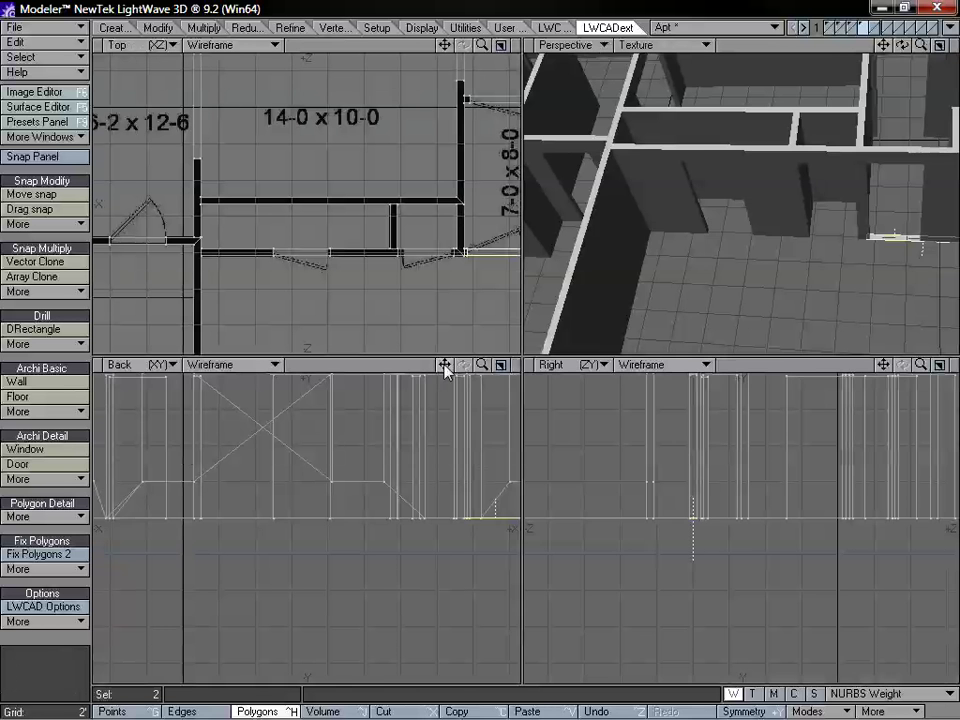
{"action": "left_click_drag", "start_coordinate": [446, 366], "coordinate": [286, 378]}
{"action": "left_click_drag", "start_coordinate": [483, 366], "coordinate": [563, 366]}
{"action": "left_click_drag", "start_coordinate": [446, 366], "coordinate": [407, 389]}
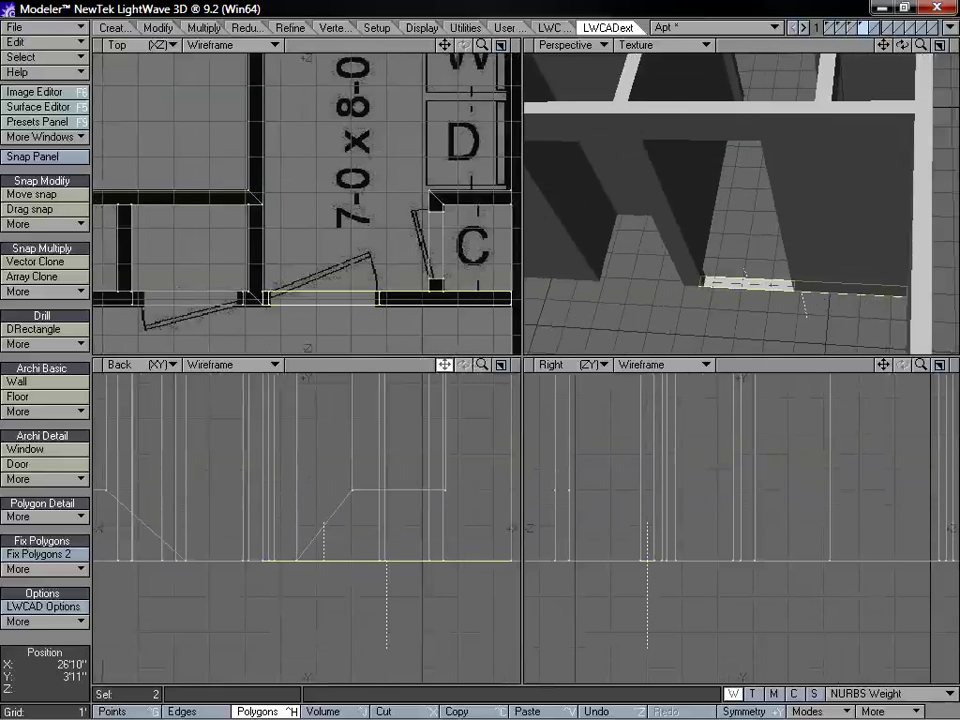
{"action": "left_click_drag", "start_coordinate": [481, 366], "coordinate": [504, 366]}
{"action": "left_click_drag", "start_coordinate": [762, 262], "coordinate": [740, 245], "text": "alt"}
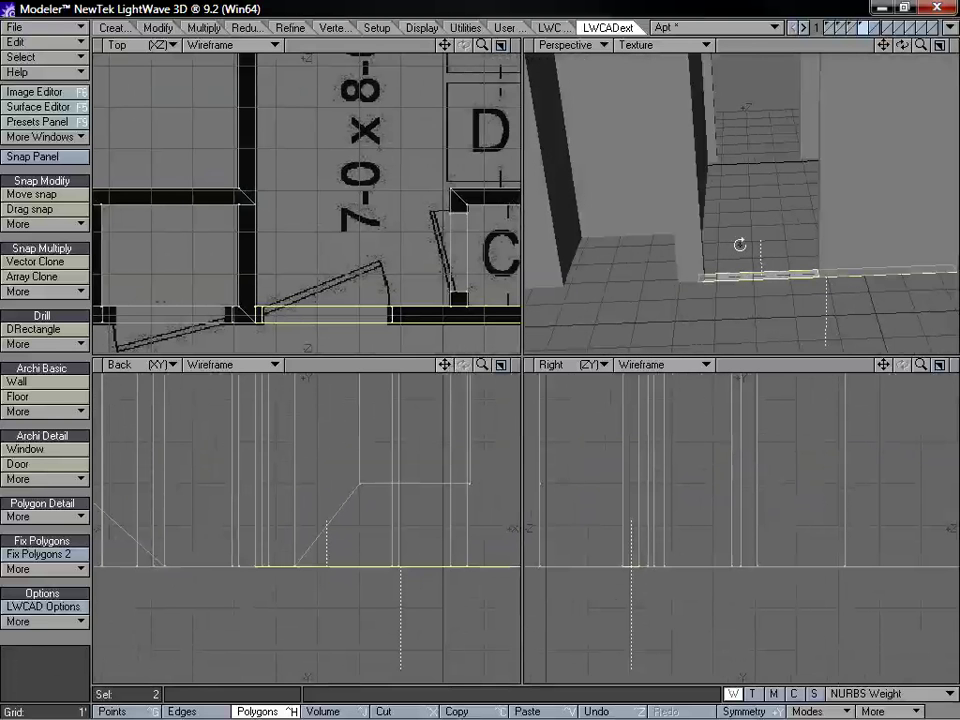
{"action": "left_click", "coordinate": [46, 329]}
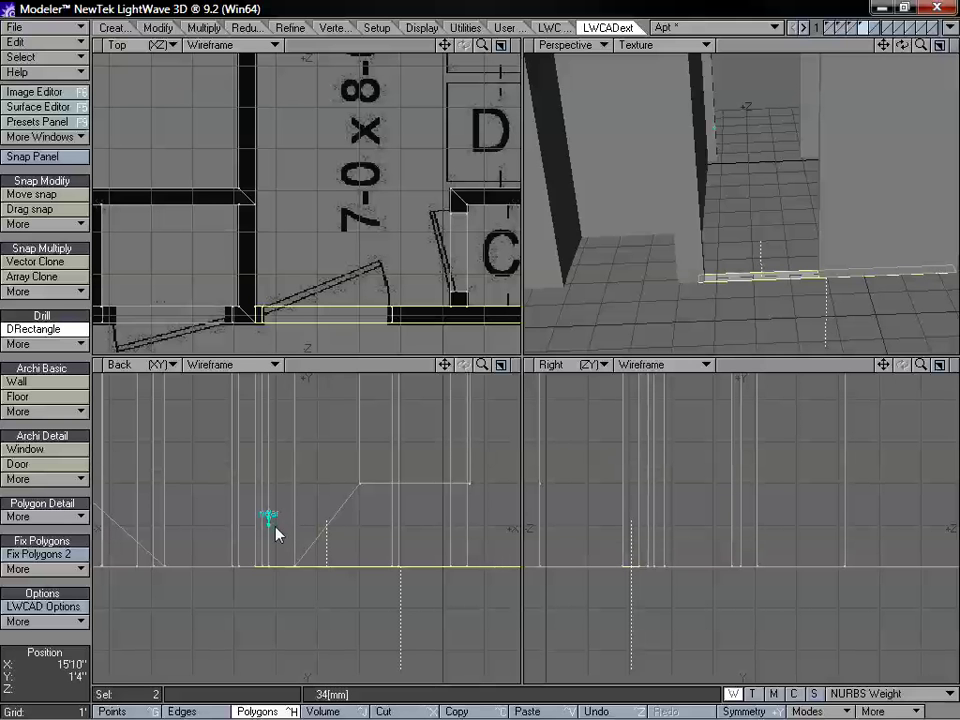
{"action": "left_click_drag", "start_coordinate": [276, 534], "coordinate": [279, 524]}
{"action": "left_click_drag", "start_coordinate": [340, 585], "coordinate": [393, 548]}
{"action": "left_click_drag", "start_coordinate": [769, 197], "coordinate": [809, 232], "text": "alt"}
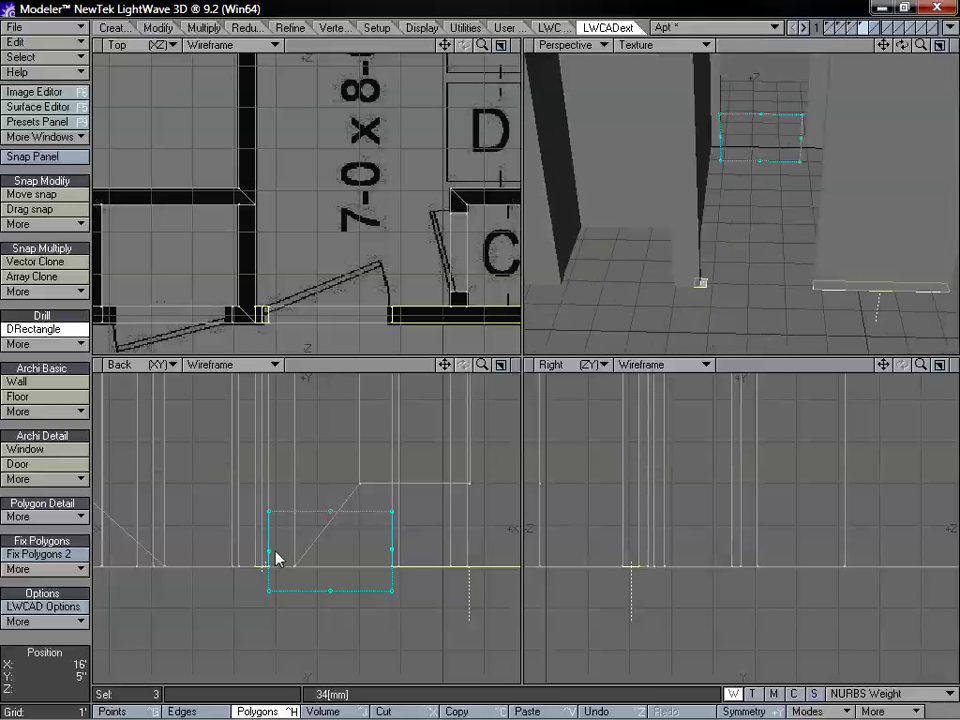
Extend the left edge of the drill rectangle to the door jamb, finish the cut and clear the selection
{"action": "left_click_drag", "start_coordinate": [276, 557], "coordinate": [265, 560]}
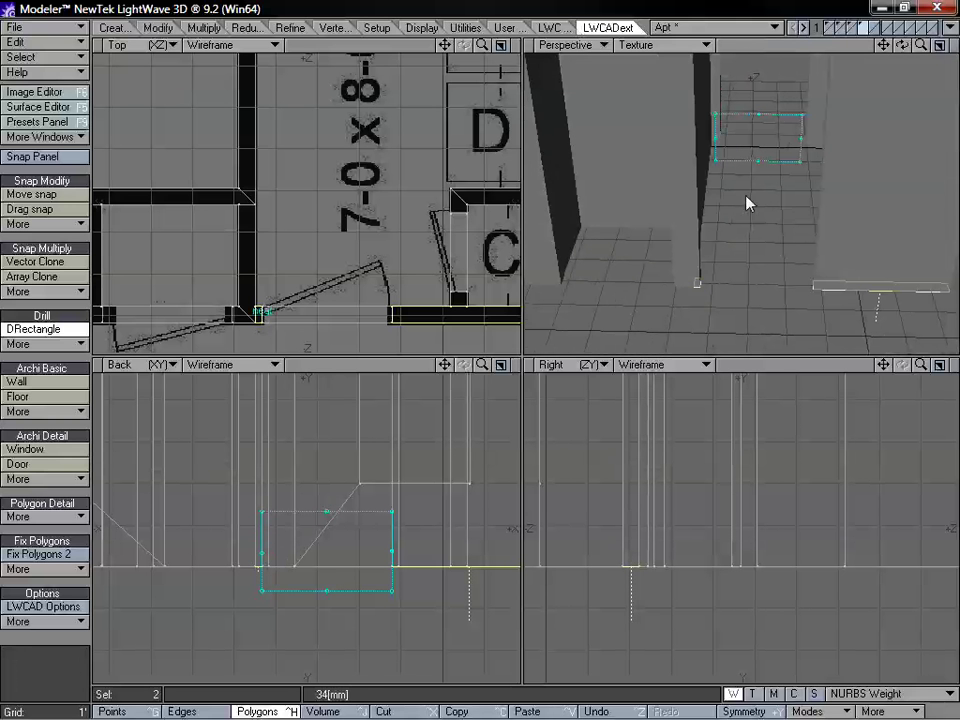
{"action": "left_click_drag", "start_coordinate": [746, 204], "coordinate": [797, 209], "text": "alt"}
{"action": "key", "text": "space"}
{"action": "left_click", "coordinate": [83, 495]}
{"action": "key", "text": "a"}
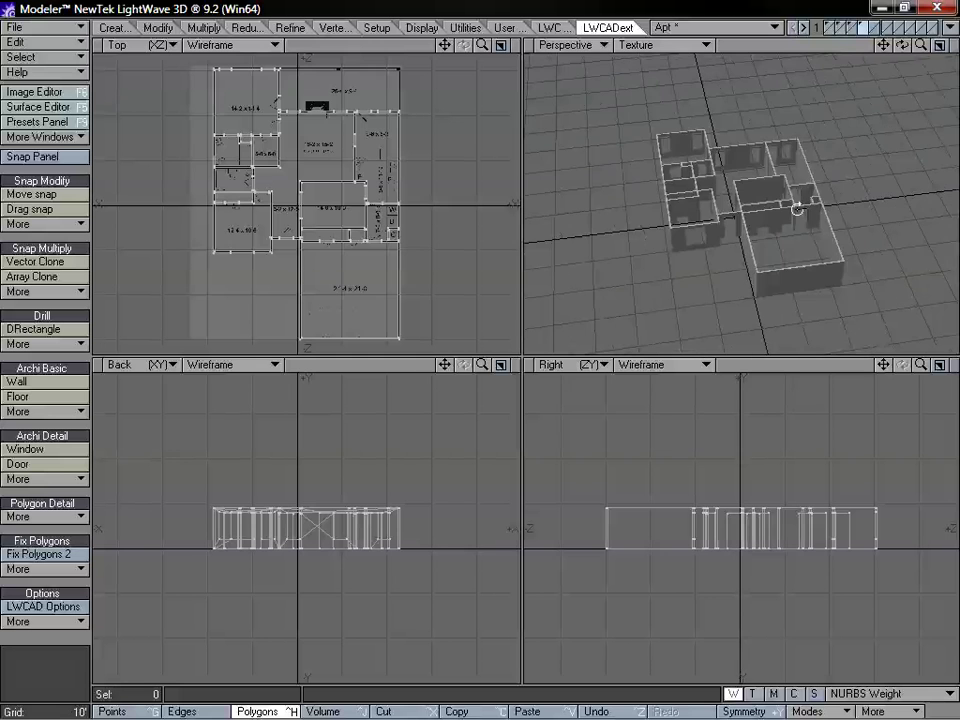
Display the doors and windows together with the walls, without the floor-plan map, and examine the assembled house from all sides
{"action": "left_click_drag", "start_coordinate": [922, 46], "coordinate": [947, 46]}
{"action": "left_click_drag", "start_coordinate": [814, 161], "coordinate": [782, 223], "text": "alt"}
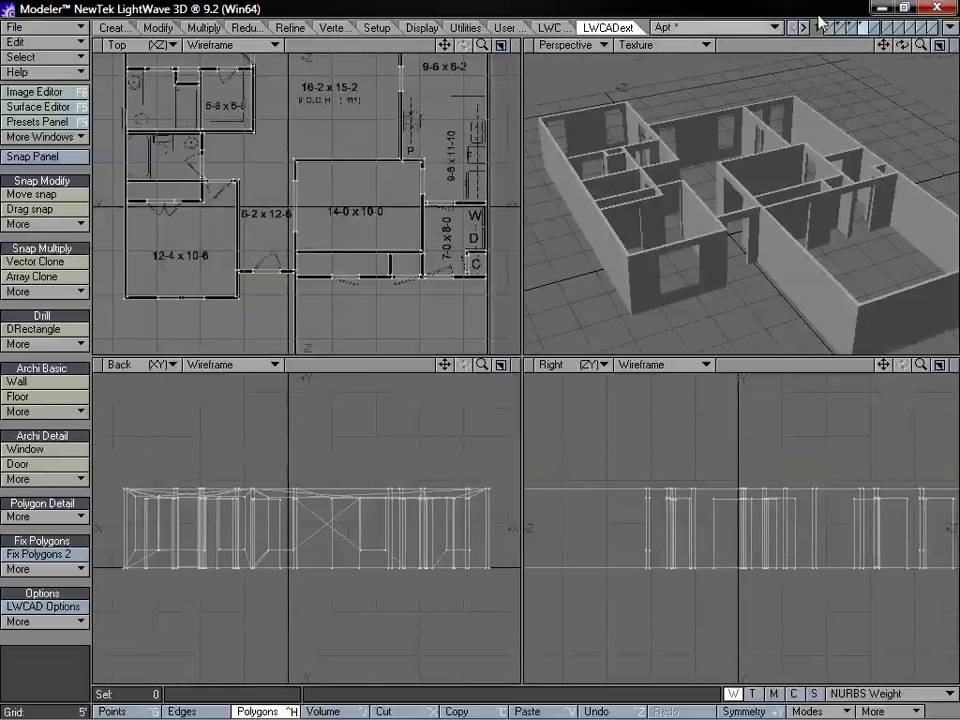
{"action": "left_click_drag", "start_coordinate": [742, 166], "coordinate": [841, 202], "text": "alt"}
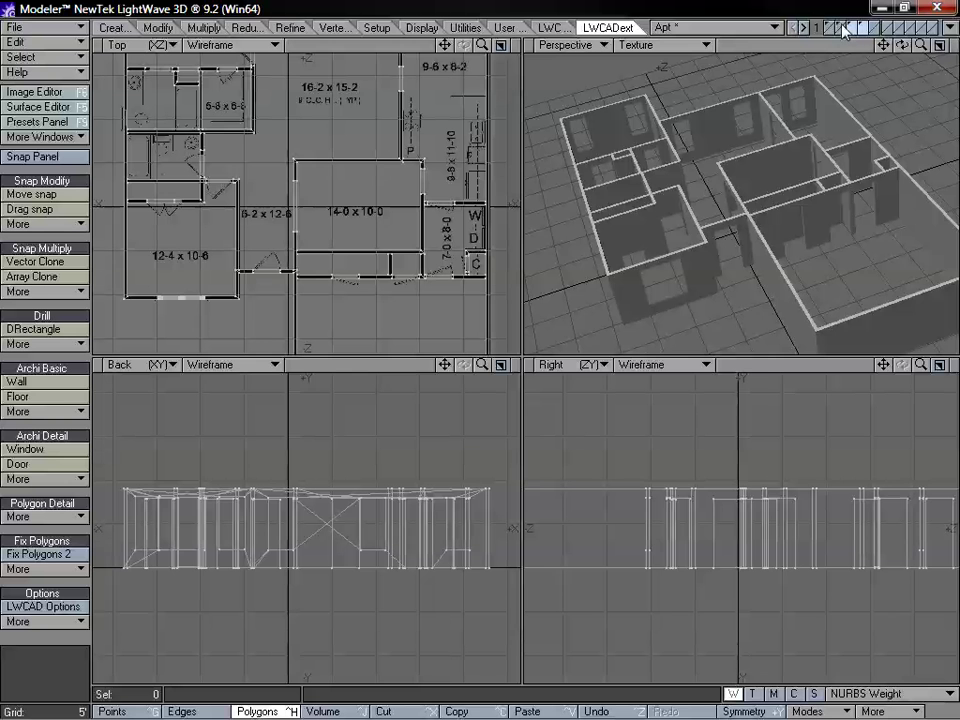
{"action": "left_click", "coordinate": [842, 25], "text": "shift"}
{"action": "left_click", "coordinate": [830, 26], "text": "shift"}
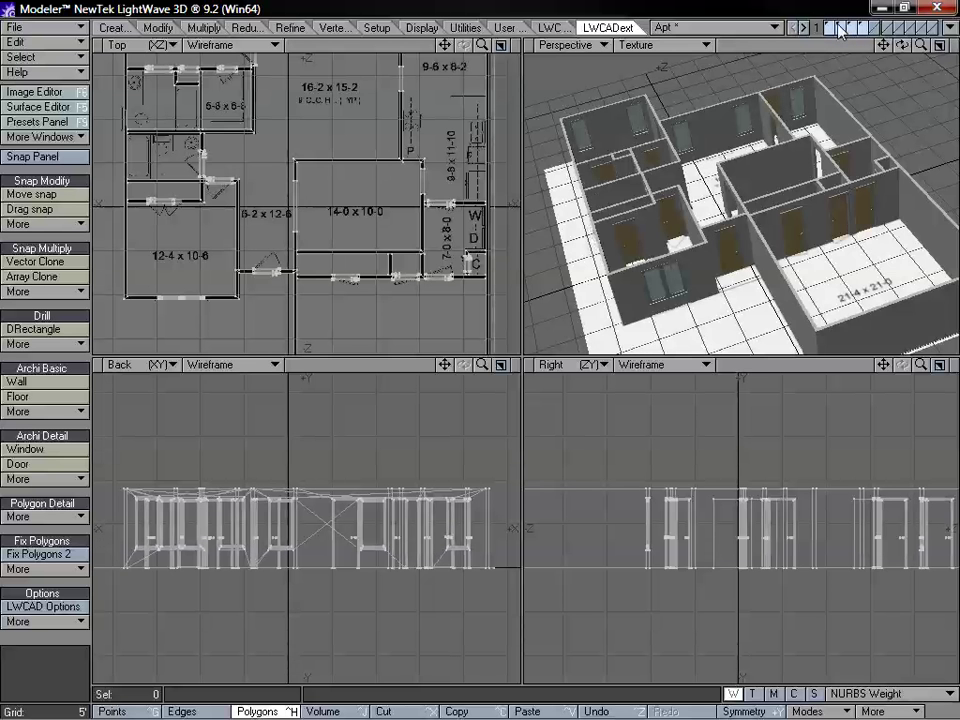
{"action": "left_click", "coordinate": [839, 28], "text": "shift"}
{"action": "left_click_drag", "start_coordinate": [802, 182], "coordinate": [679, 243], "text": "alt"}
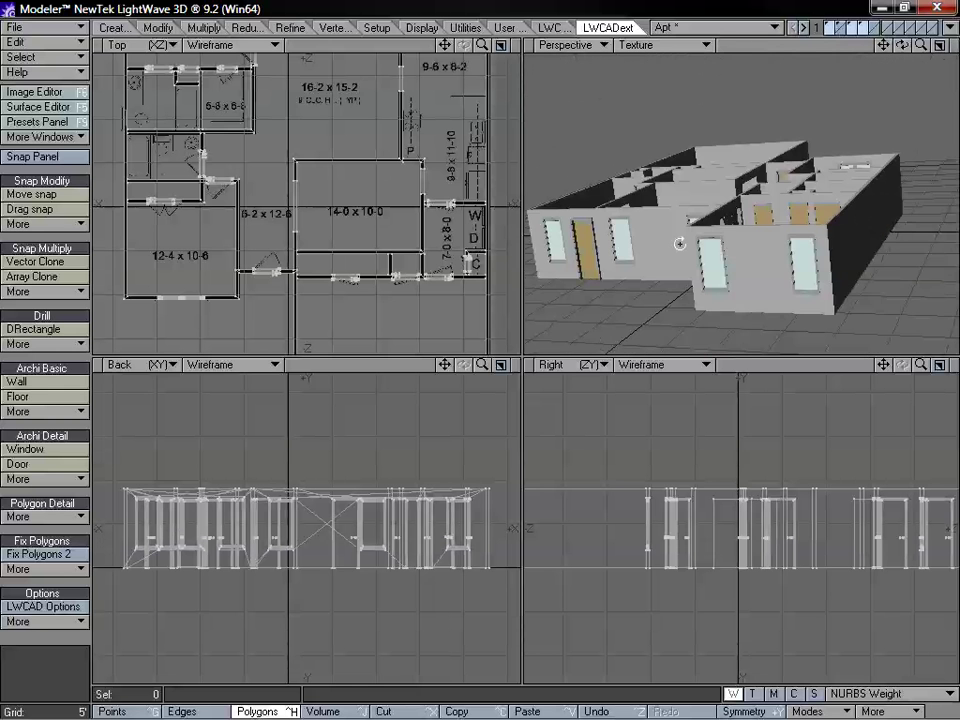
{"action": "left_click_drag", "start_coordinate": [833, 255], "coordinate": [794, 224], "text": "alt"}
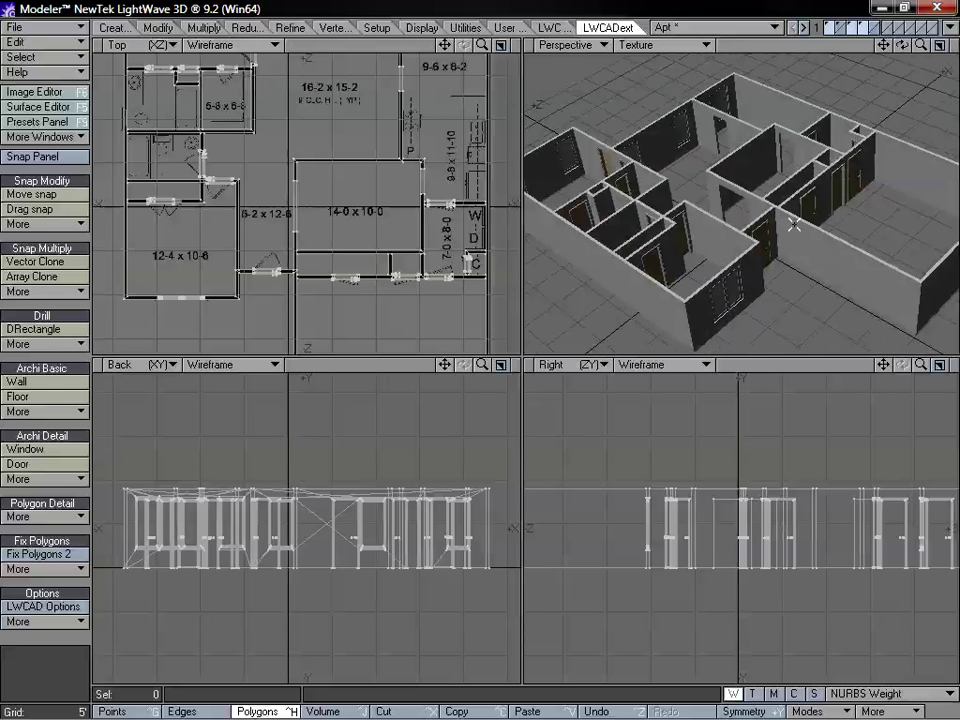
{"action": "left_click_drag", "start_coordinate": [921, 45], "coordinate": [915, 46]}
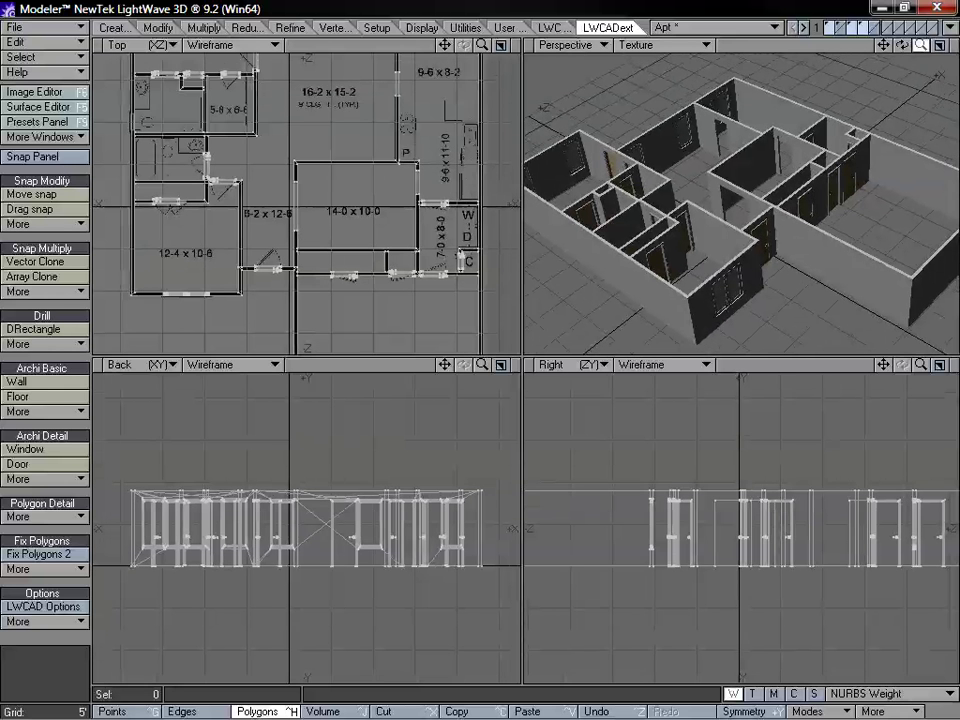
Display only the wall layer, start a slab from the walls with the LWCAD Floor tool and open its numeric settings
{"action": "left_click", "coordinate": [866, 28]}
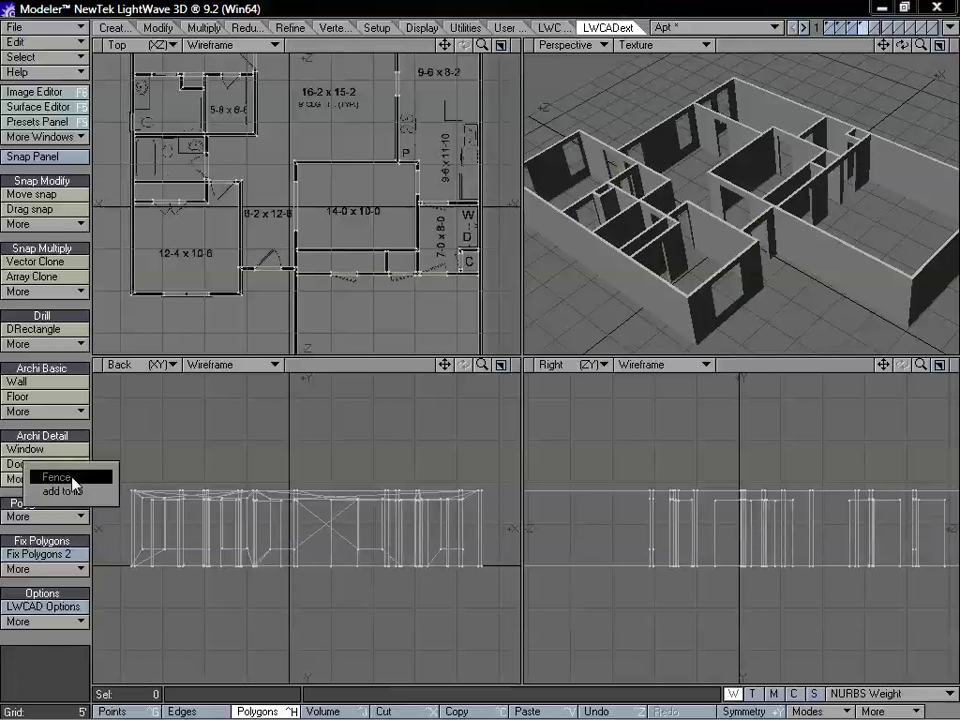
{"action": "left_click", "coordinate": [60, 411]}
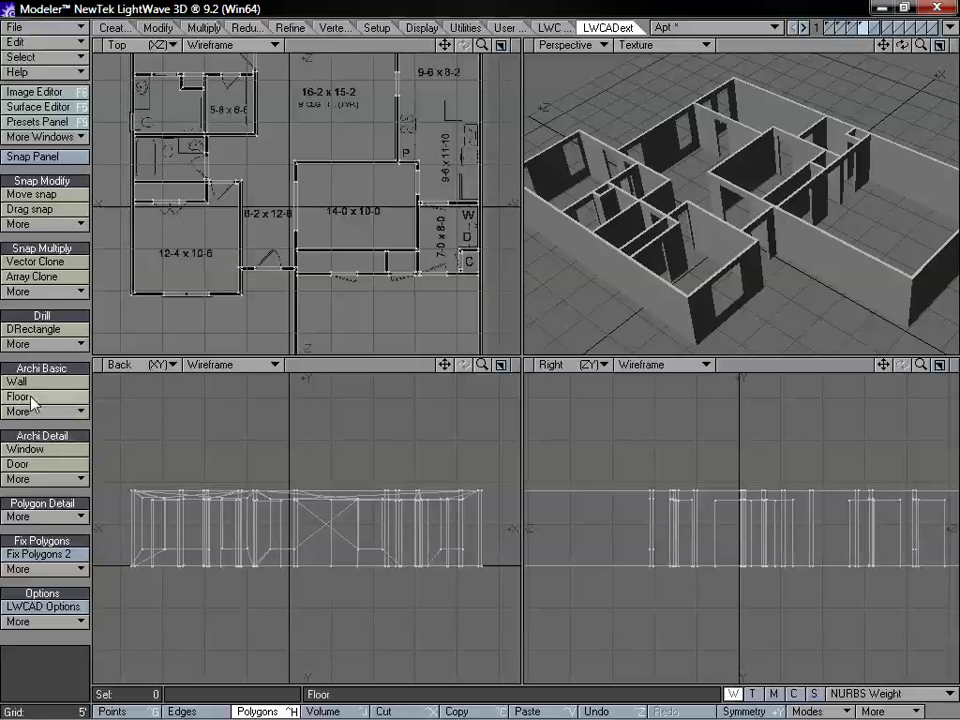
{"action": "left_click", "coordinate": [36, 400]}
{"action": "left_click", "coordinate": [133, 570]}
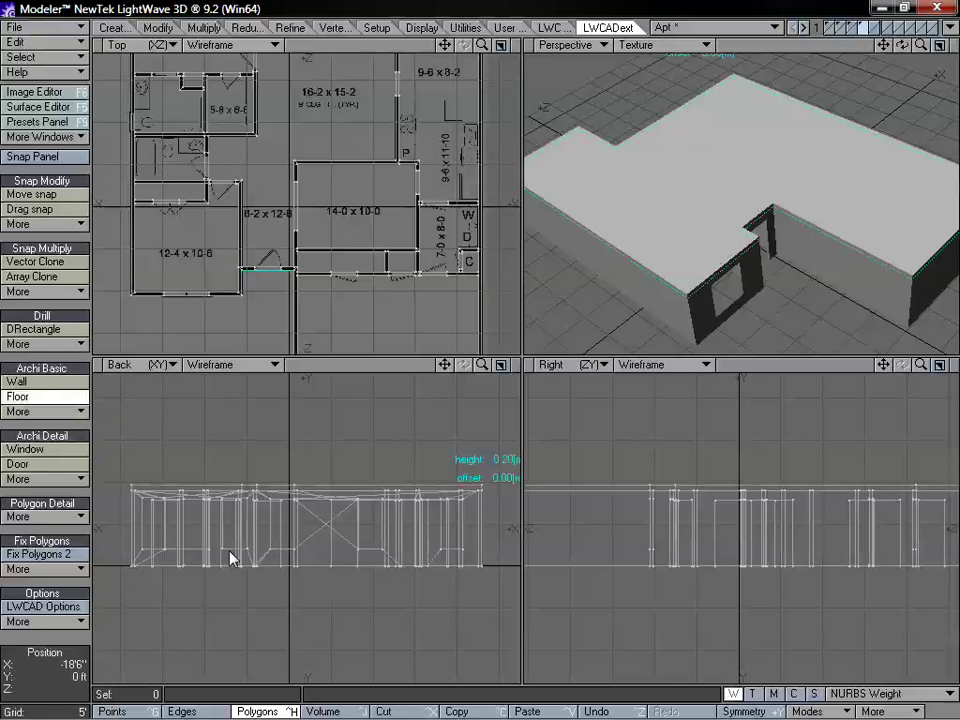
{"action": "left_click_drag", "start_coordinate": [484, 362], "coordinate": [459, 426]}
{"action": "key", "text": "n"}
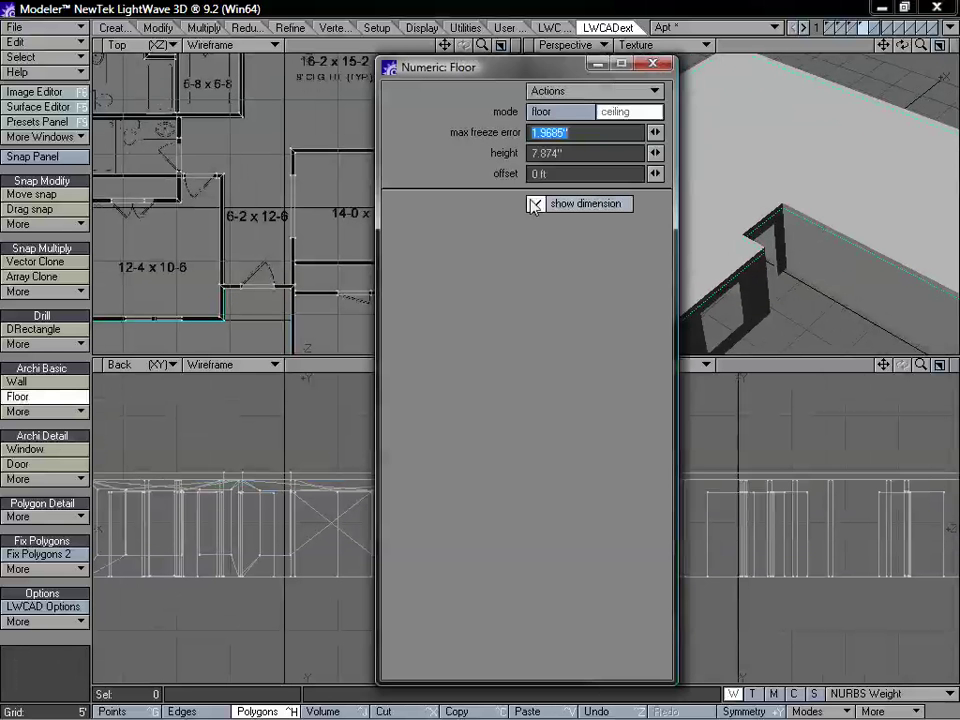
Try the floor mode for the slab and examine how it fits under the walls from several angles
{"action": "left_click", "coordinate": [574, 111]}
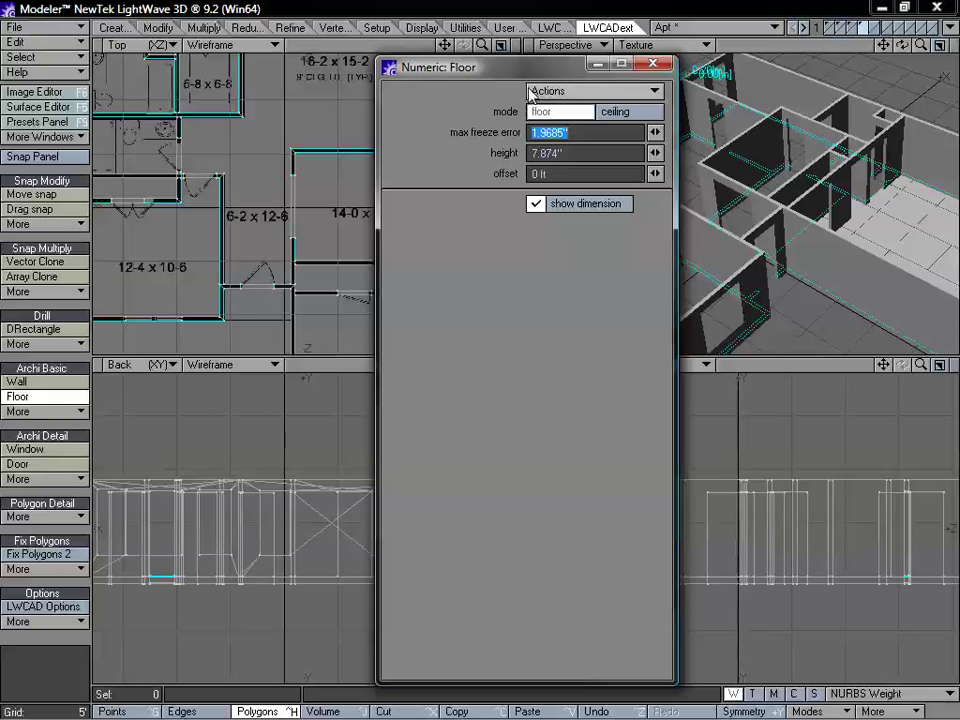
{"action": "left_click_drag", "start_coordinate": [538, 77], "coordinate": [455, 82]}
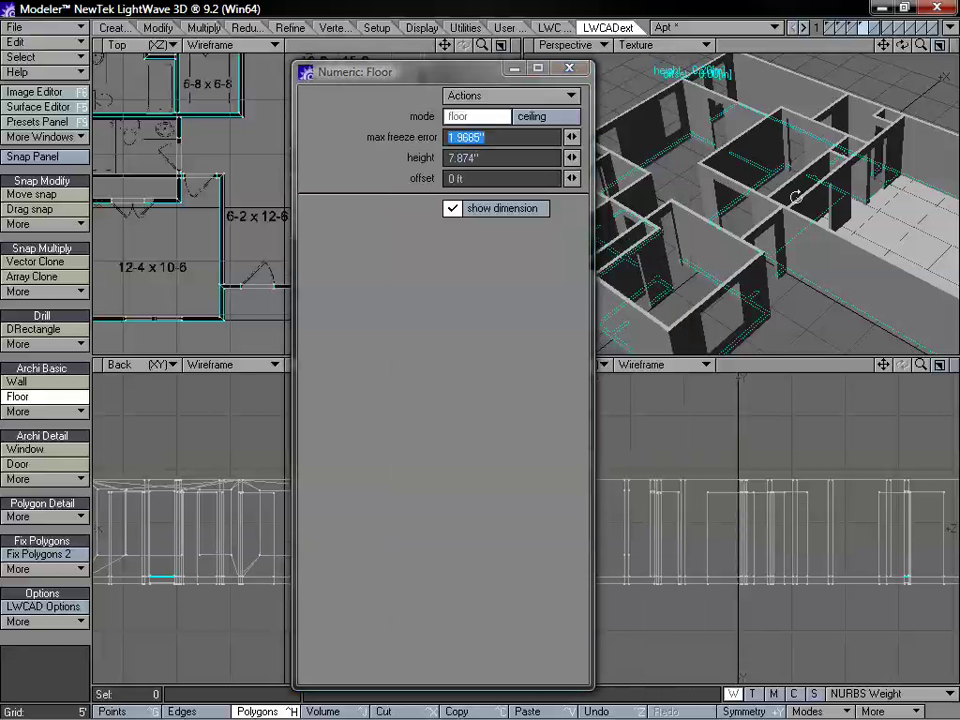
{"action": "left_click_drag", "start_coordinate": [800, 152], "coordinate": [797, 253], "text": "alt"}
{"action": "left_click_drag", "start_coordinate": [456, 79], "coordinate": [598, 80]}
{"action": "left_click_drag", "start_coordinate": [482, 45], "coordinate": [508, 45]}
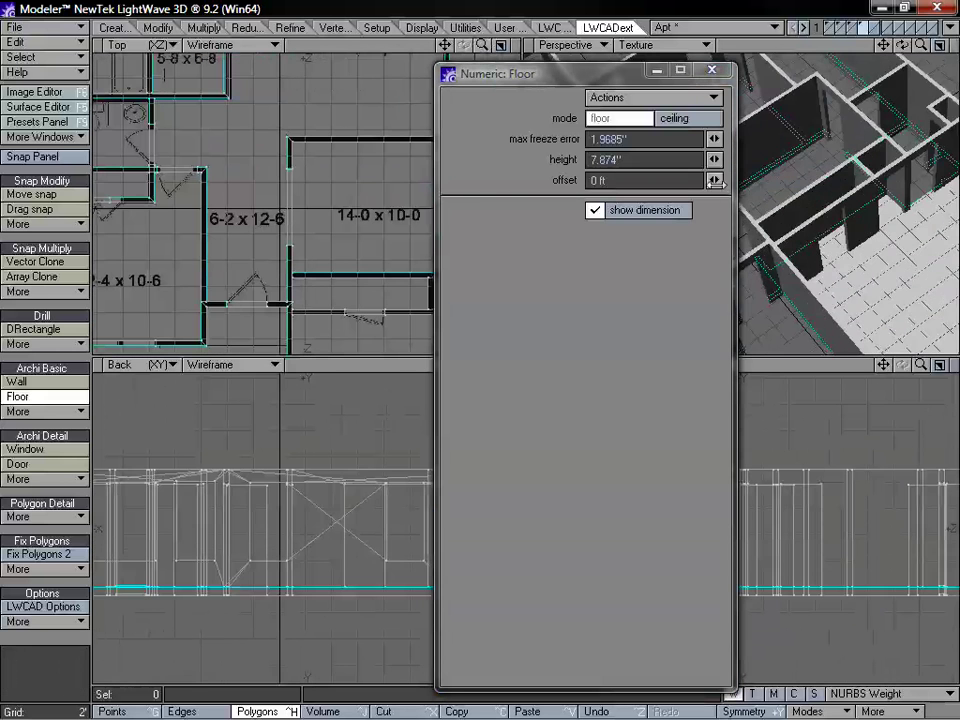
{"action": "left_click_drag", "start_coordinate": [862, 222], "coordinate": [795, 203], "text": "alt"}
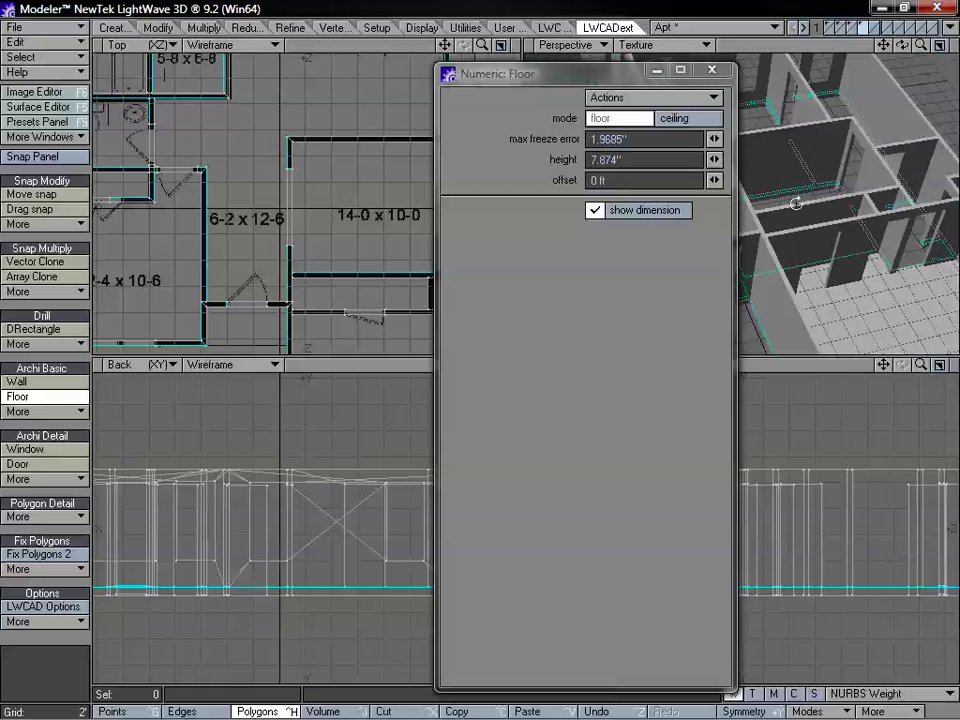
{"action": "left_click_drag", "start_coordinate": [582, 78], "coordinate": [495, 60]}
{"action": "left_click_drag", "start_coordinate": [921, 45], "coordinate": [880, 45]}
{"action": "left_click_drag", "start_coordinate": [845, 140], "coordinate": [772, 174], "text": "alt"}
{"action": "left_click_drag", "start_coordinate": [786, 200], "coordinate": [764, 174], "text": "alt"}
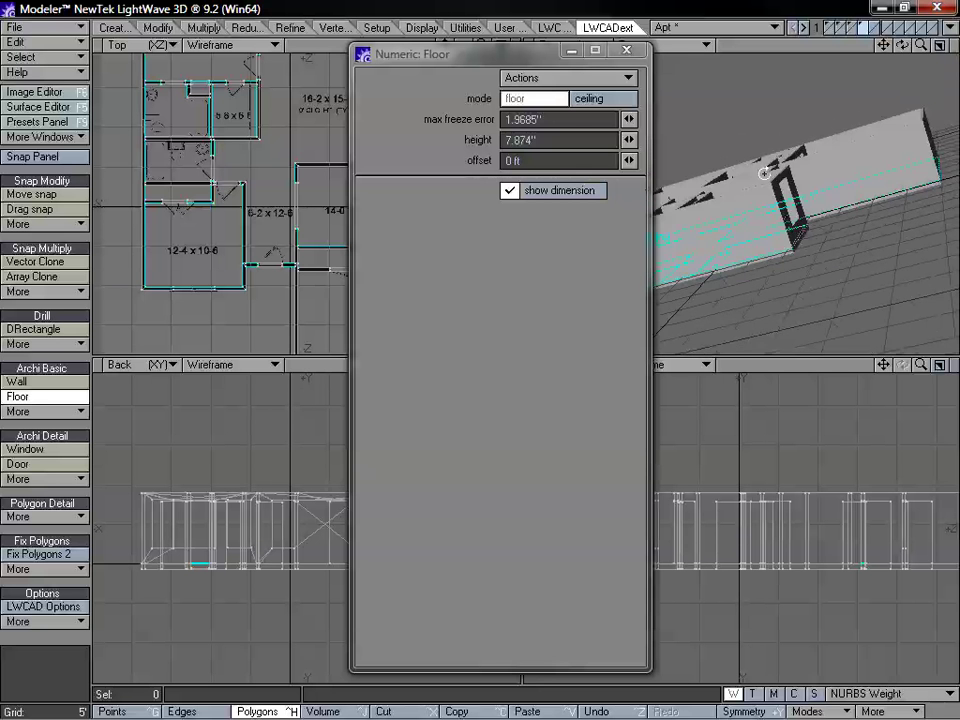
{"action": "left_click_drag", "start_coordinate": [477, 60], "coordinate": [638, 64]}
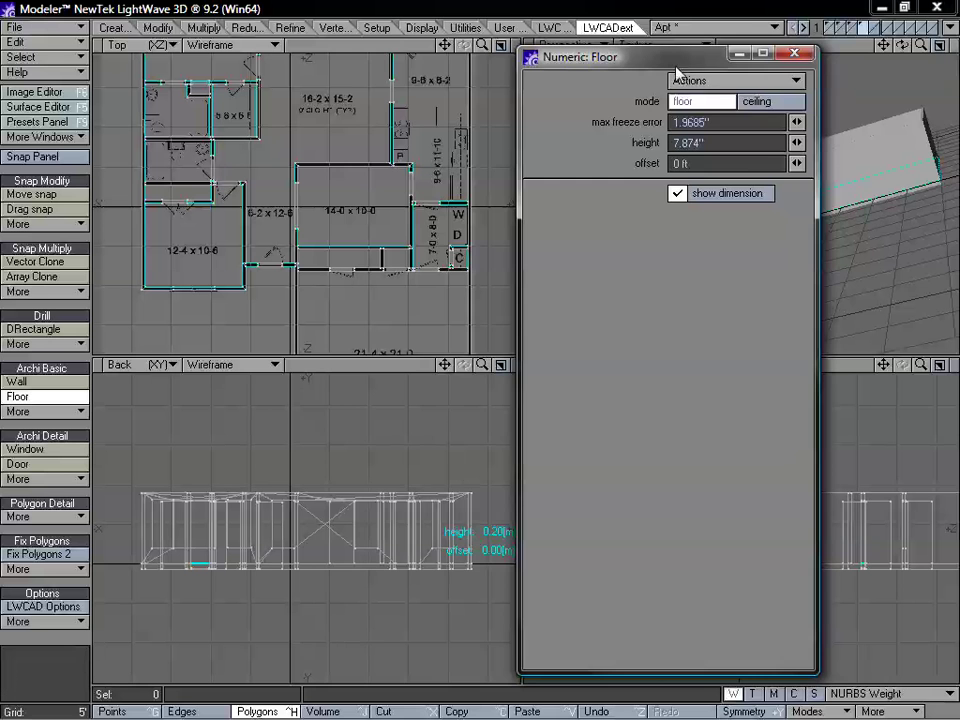
{"action": "left_click_drag", "start_coordinate": [675, 67], "coordinate": [483, 75]}
{"action": "left_click_drag", "start_coordinate": [788, 172], "coordinate": [714, 244], "text": "alt"}
Set the slab mode back to ceiling, close the numeric settings and finish the ceiling over the walls
{"action": "left_click", "coordinate": [554, 117]}
{"action": "left_click_drag", "start_coordinate": [781, 252], "coordinate": [794, 307], "text": "alt"}
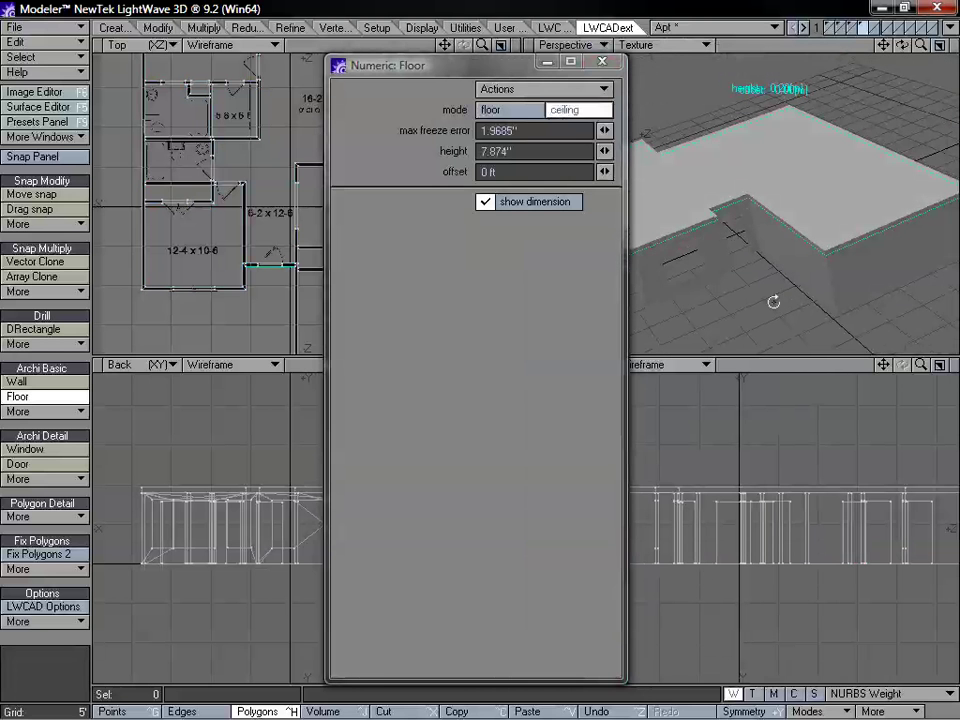
{"action": "left_click_drag", "start_coordinate": [478, 66], "coordinate": [508, 66]}
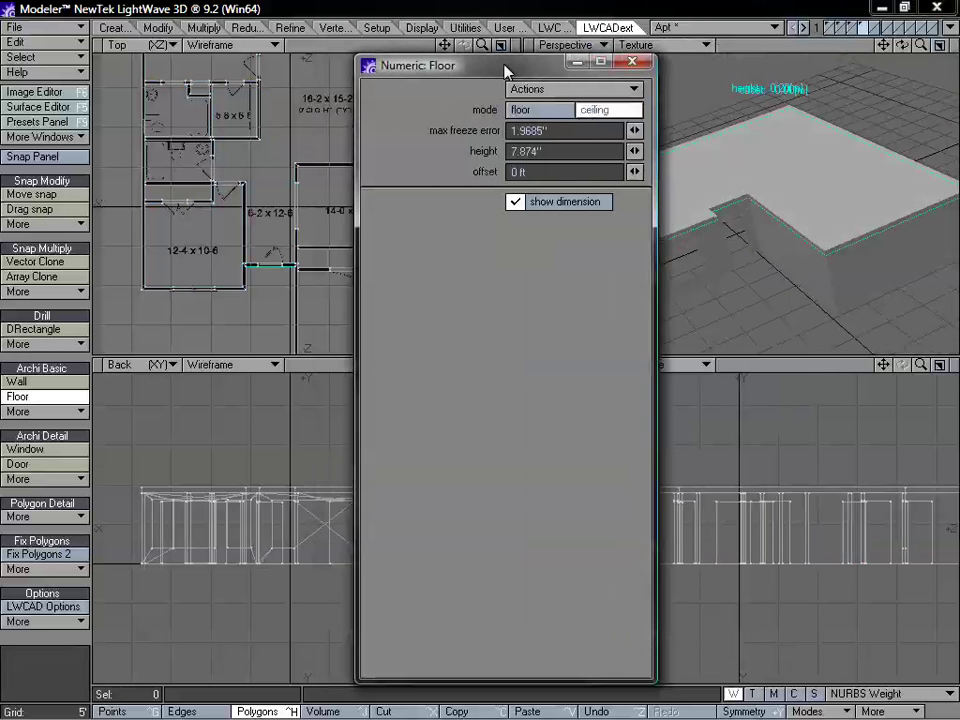
{"action": "left_click", "coordinate": [633, 64]}
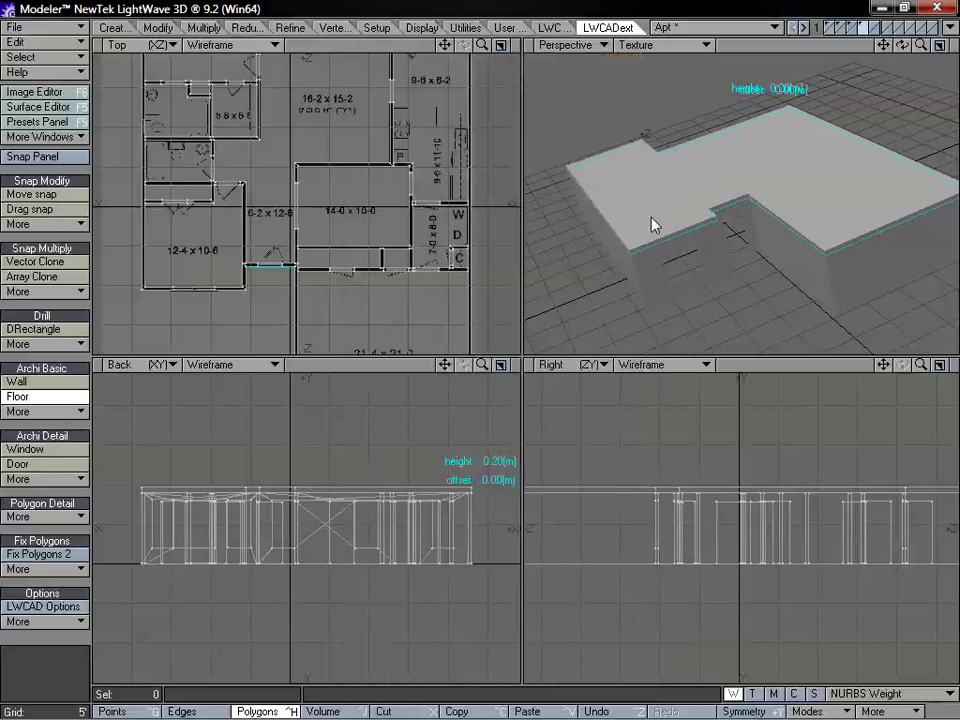
{"action": "key", "text": "space"}
{"action": "left_click_drag", "start_coordinate": [671, 214], "coordinate": [750, 223], "text": "alt"}
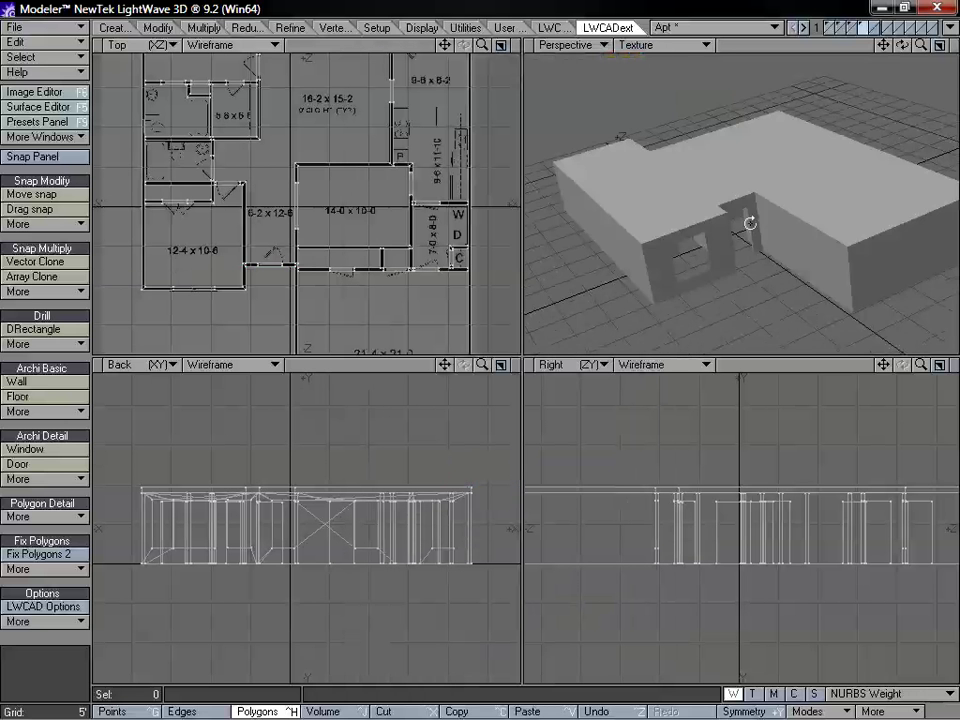
Select the whole ceiling slab, including its connected polygons, and move it from the wall layer to the fifth layer
{"action": "left_click", "coordinate": [747, 147]}
{"action": "key", "text": "bracketright"}
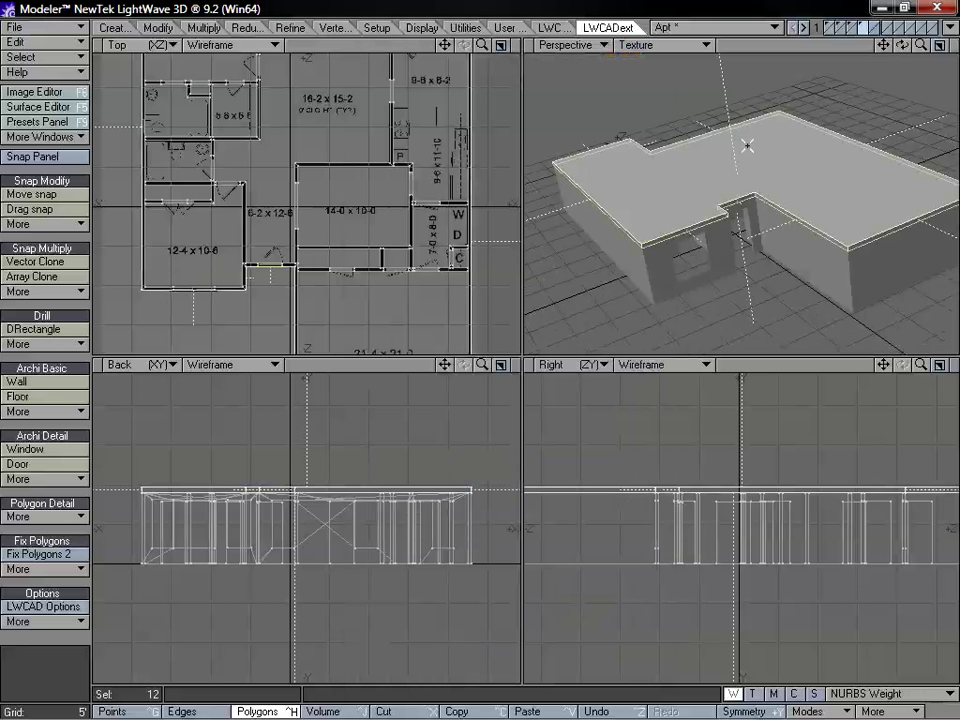
{"action": "key", "text": "Delete"}
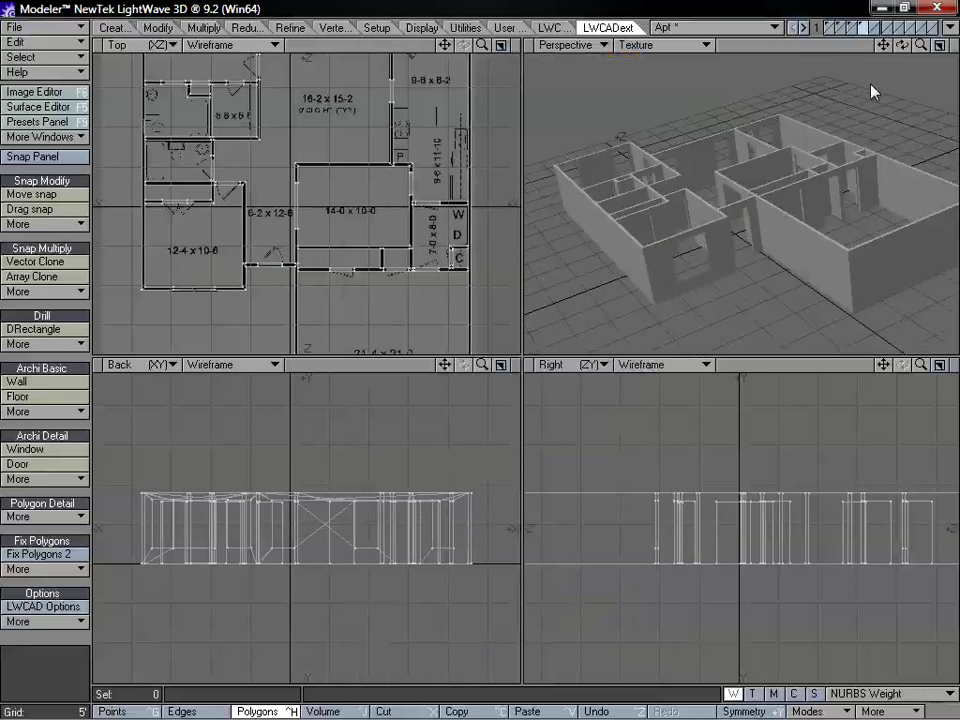
{"action": "left_click", "coordinate": [874, 29]}
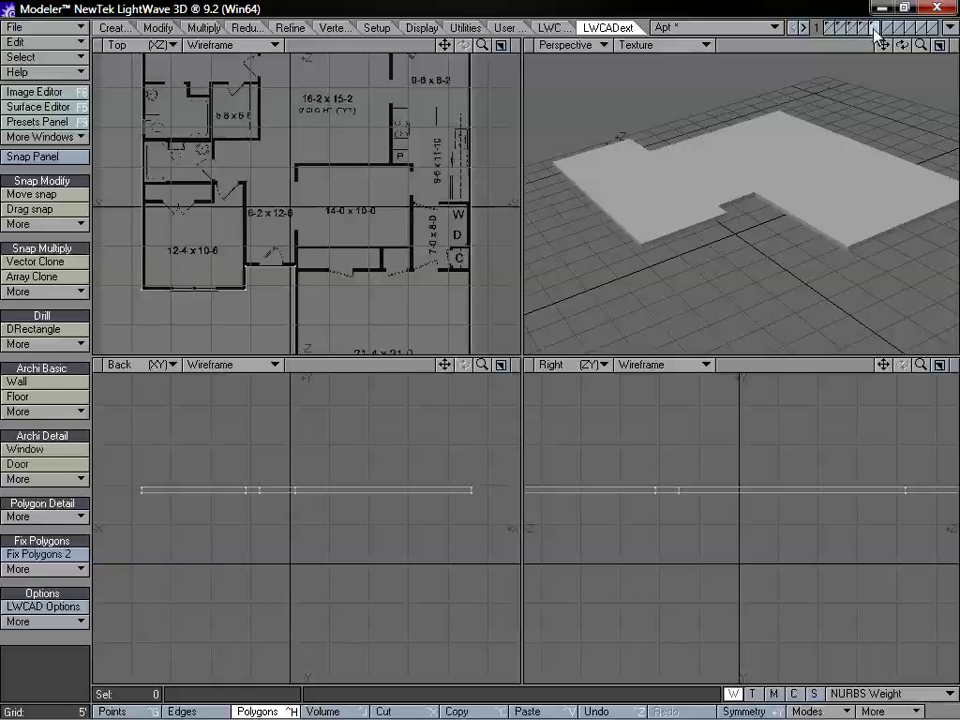
{"action": "key", "text": "q"}
{"action": "left_click", "coordinate": [579, 248]}
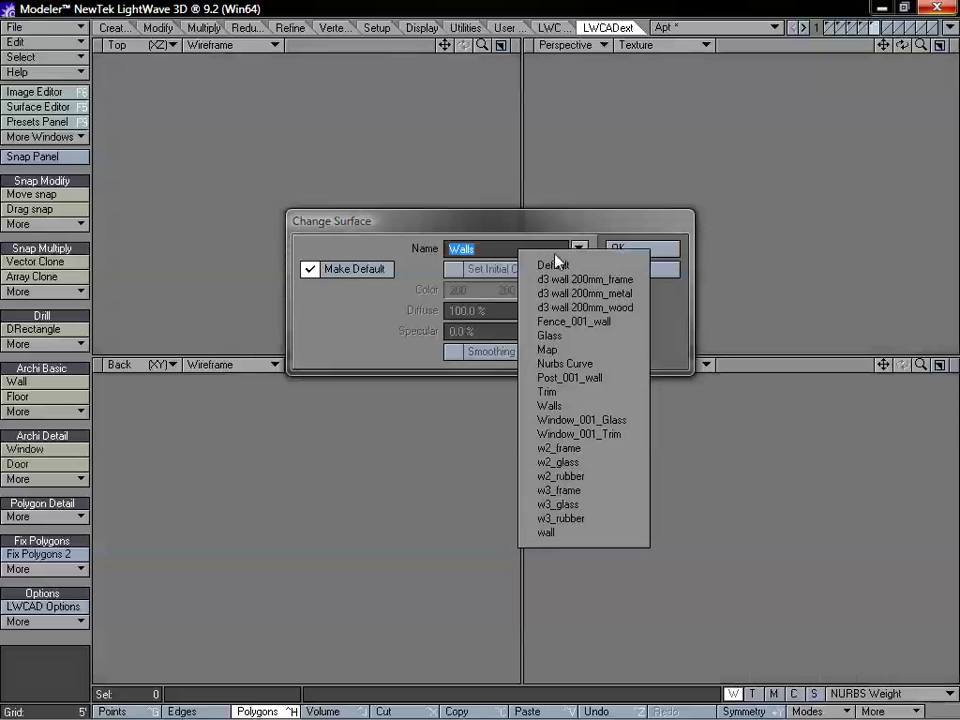
{"action": "left_click", "coordinate": [520, 225]}
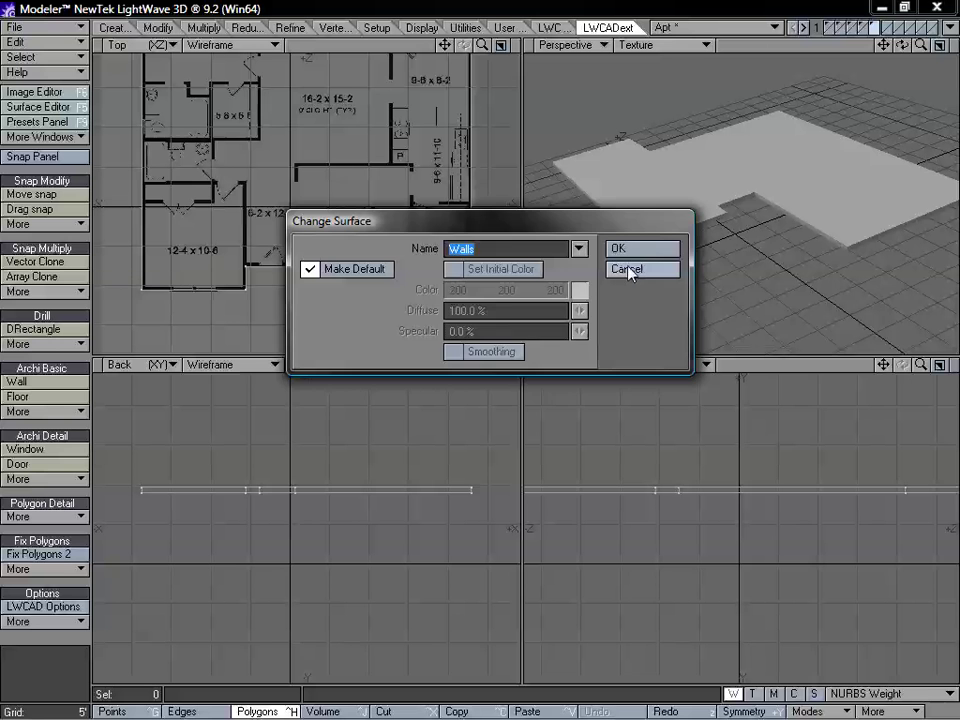
{"action": "left_click", "coordinate": [629, 270]}
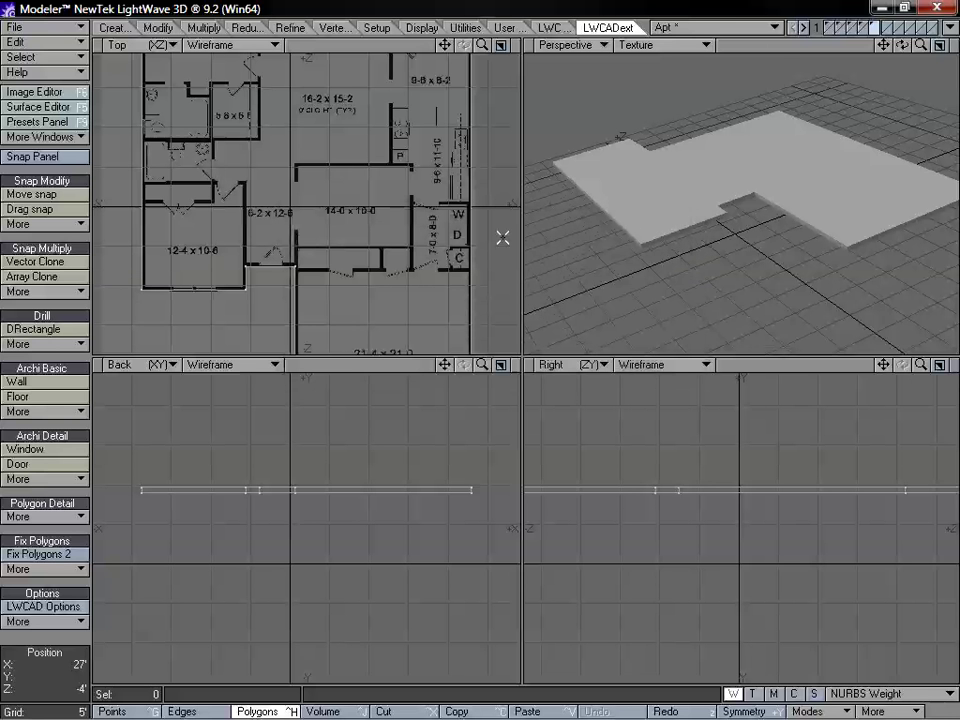
Assign the surface name Ceiling to the ceiling slab
{"action": "key", "text": "shift+z"}
{"action": "type", "text": "q"}
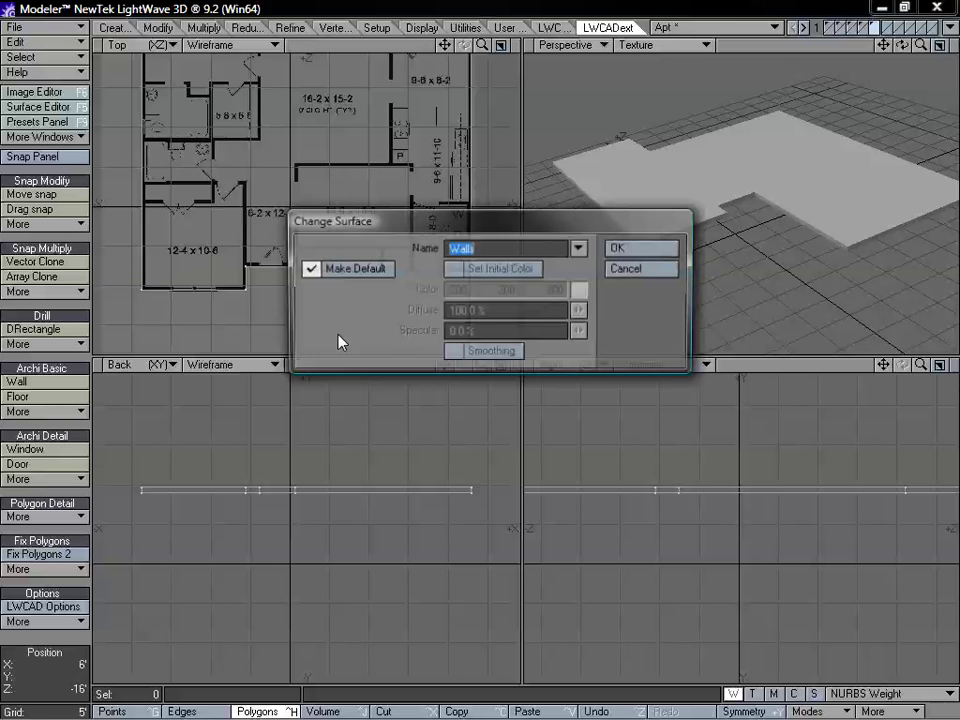
{"action": "type", "text": "Ceiling"}
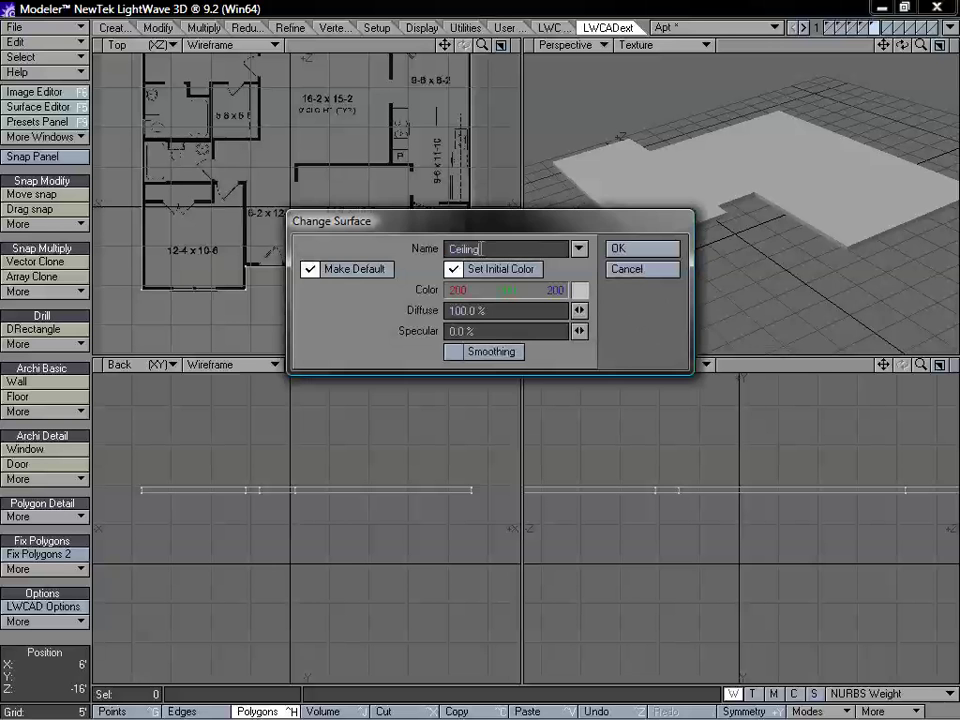
{"action": "key", "text": "Return"}
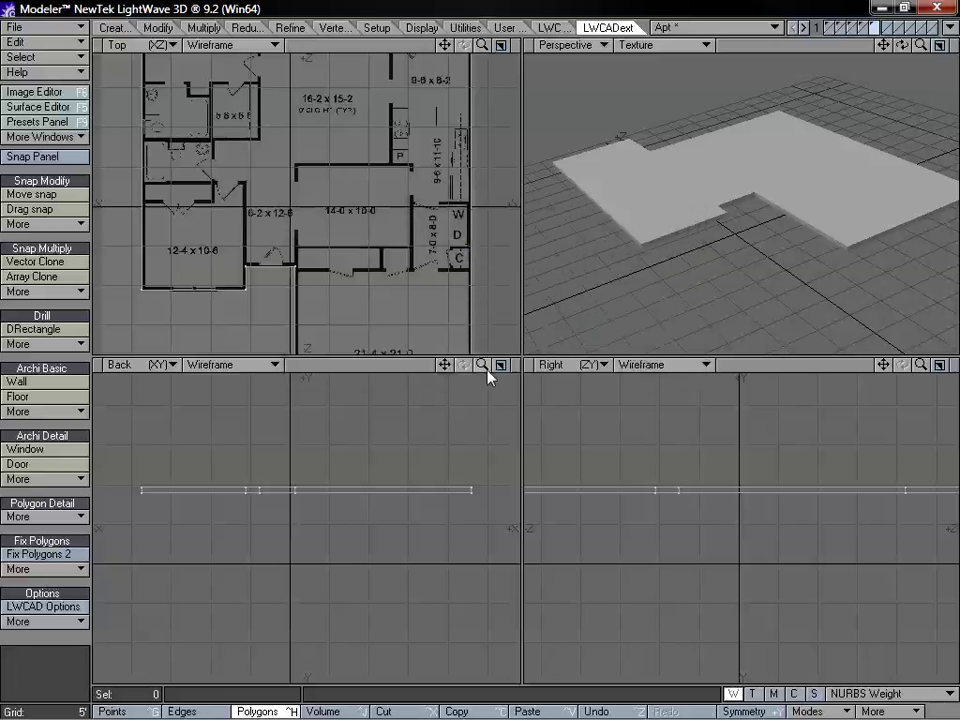
With the walls as background, copy the ceiling slab about 2.94 m down to the base of the walls using Move snap, then deselect it
{"action": "mouse_move", "coordinate": [483, 366]}
{"action": "left_mouse_down"}
{"action": "mouse_move", "coordinate": [500, 366]}
{"action": "mouse_move", "coordinate": [451, 363]}
{"action": "mouse_move", "coordinate": [451, 352]}
{"action": "left_mouse_up"}
{"action": "left_click", "coordinate": [863, 32]}
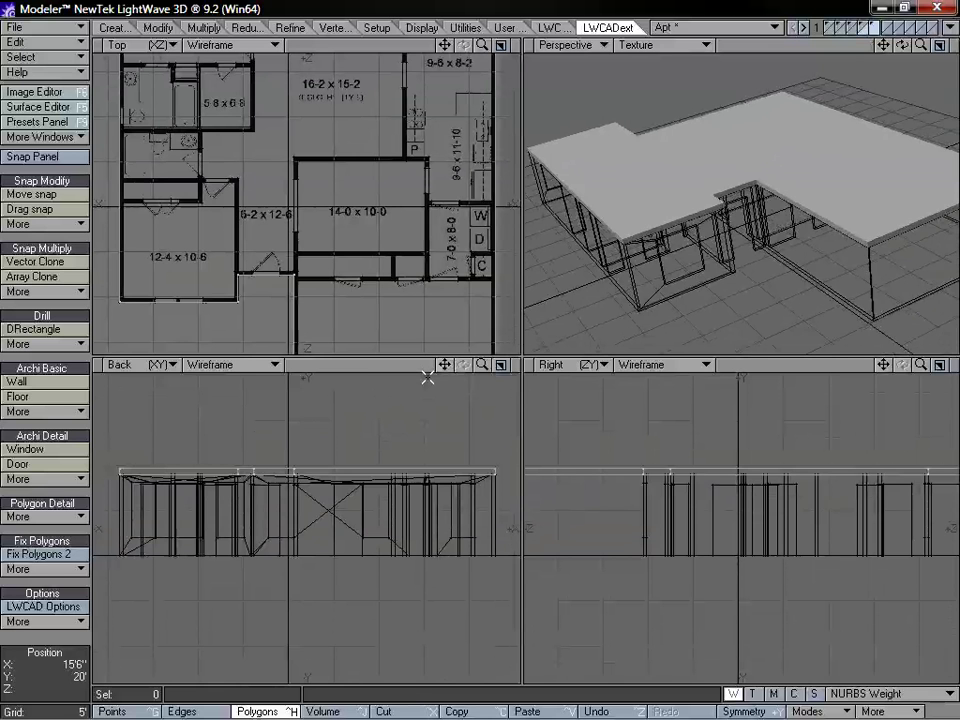
{"action": "mouse_move", "coordinate": [125, 420]}
{"action": "right_mouse_down"}
{"action": "mouse_move", "coordinate": [216, 523]}
{"action": "mouse_move", "coordinate": [514, 431]}
{"action": "mouse_move", "coordinate": [226, 420]}
{"action": "mouse_move", "coordinate": [265, 433]}
{"action": "right_mouse_up"}
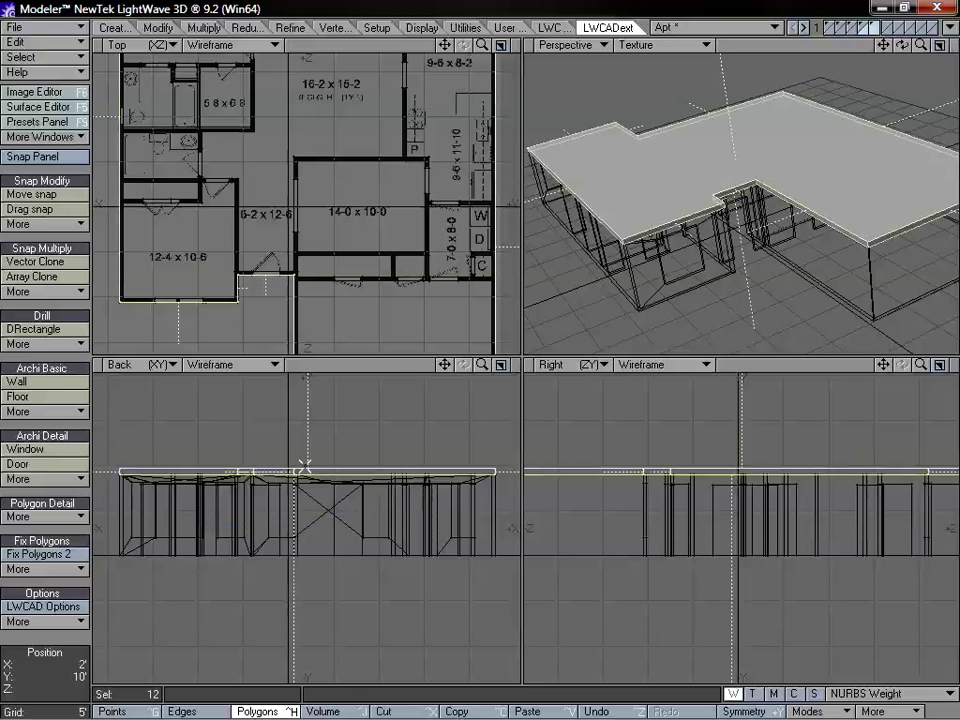
{"action": "left_click", "coordinate": [30, 194]}
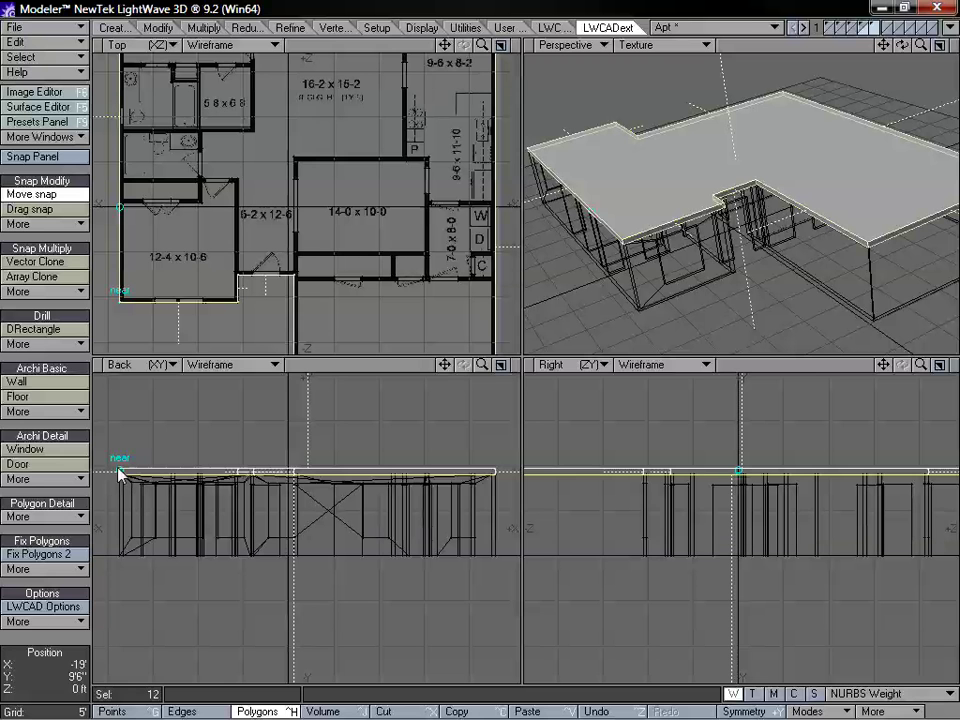
{"action": "left_click_drag", "start_coordinate": [119, 471], "coordinate": [120, 563]}
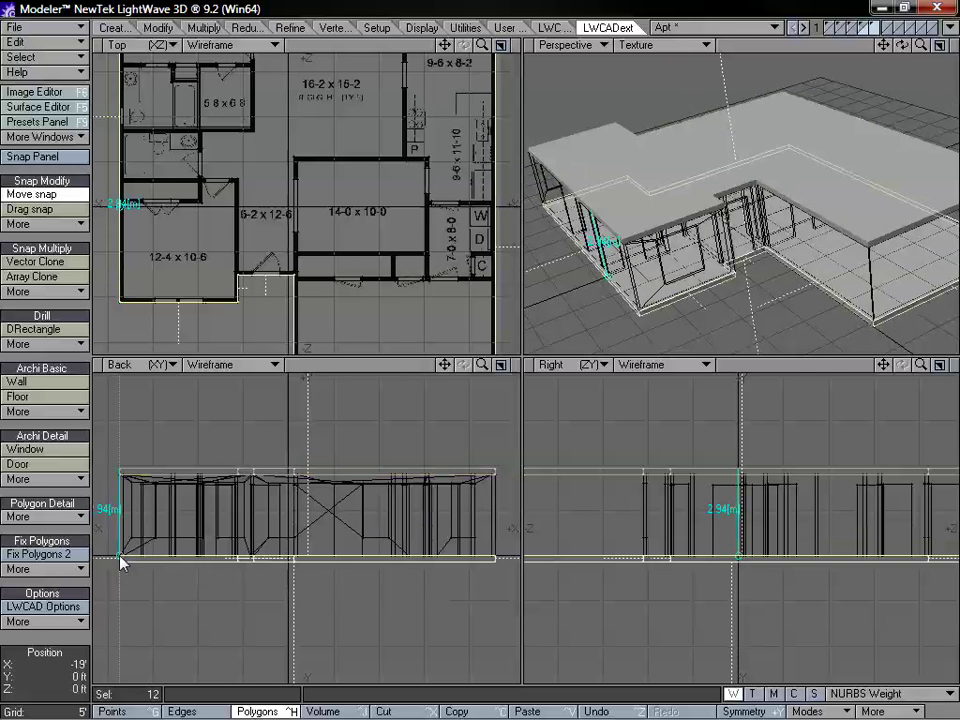
{"action": "key", "text": "space"}
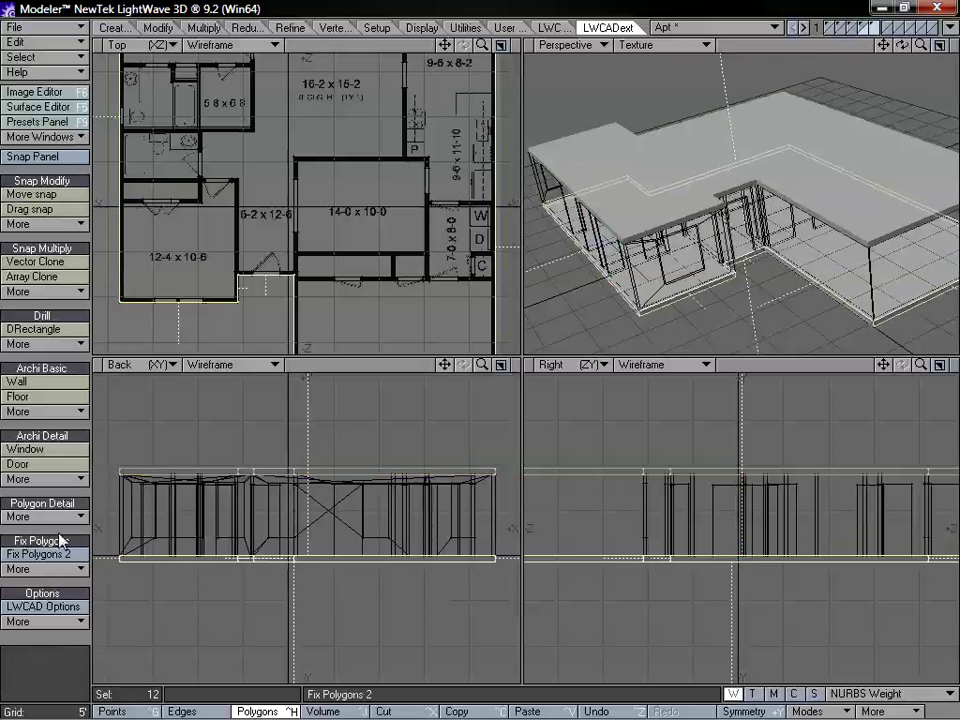
{"action": "left_click", "coordinate": [68, 529]}
Select the lower slab at the base of the walls, assign it the surface name Floor and clear the selection
{"action": "left_click_drag", "start_coordinate": [734, 252], "coordinate": [716, 240], "text": "alt"}
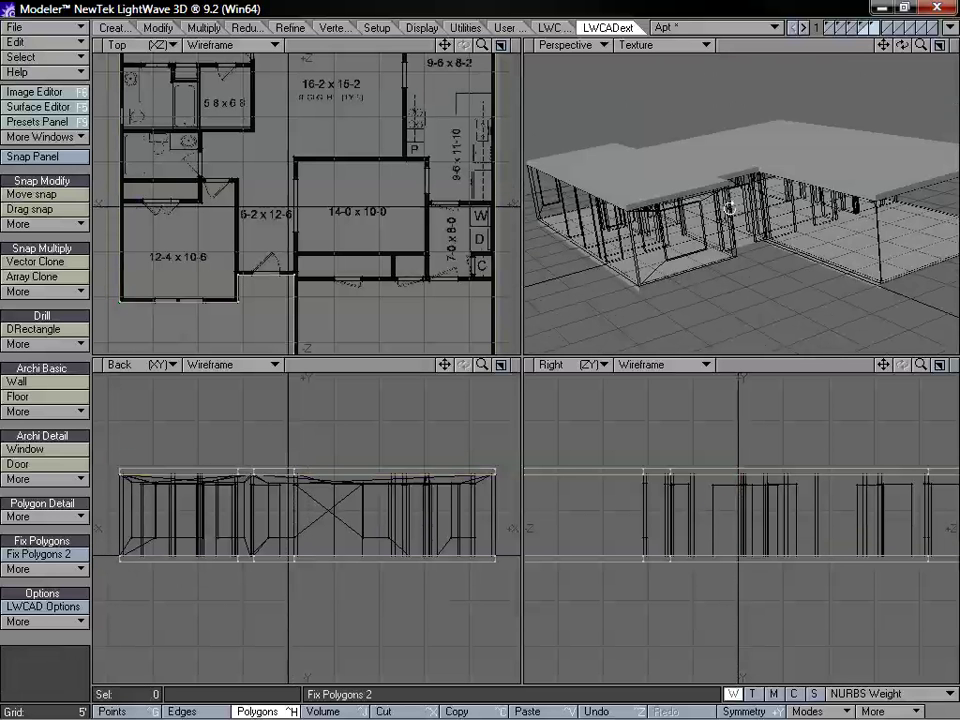
{"action": "mouse_move", "coordinate": [403, 520]}
{"action": "left_mouse_down"}
{"action": "mouse_move", "coordinate": [117, 538]}
{"action": "mouse_move", "coordinate": [481, 623]}
{"action": "left_mouse_up"}
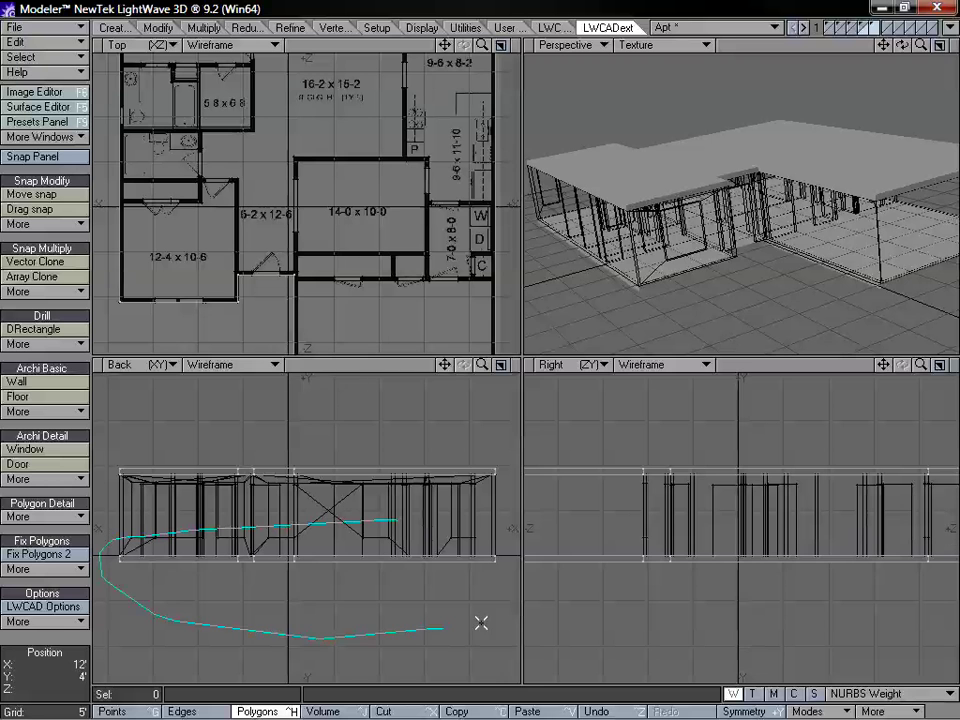
{"action": "right_click_drag", "start_coordinate": [420, 521], "coordinate": [390, 519]}
{"action": "type", "text": "q"}
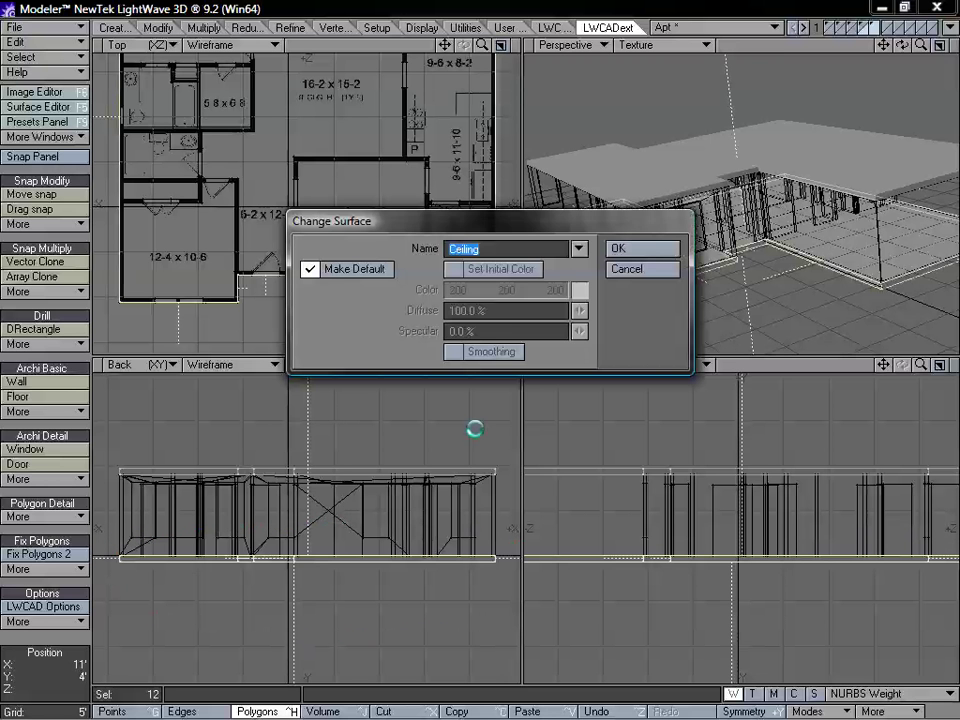
{"action": "type", "text": "Floor"}
{"action": "key", "text": "Return"}
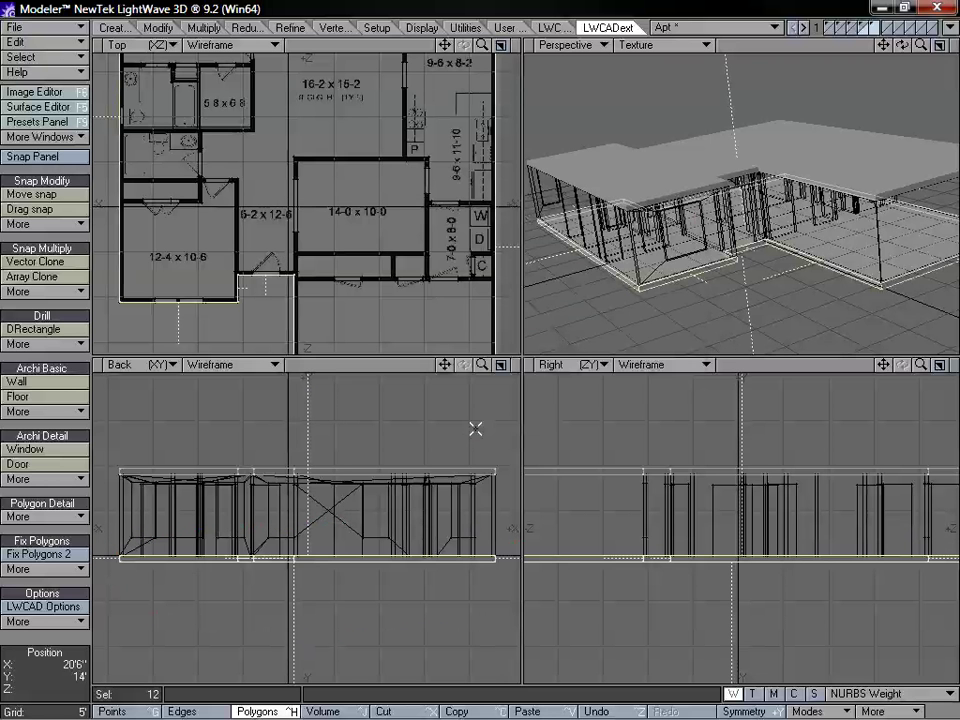
{"action": "left_click", "coordinate": [46, 491]}
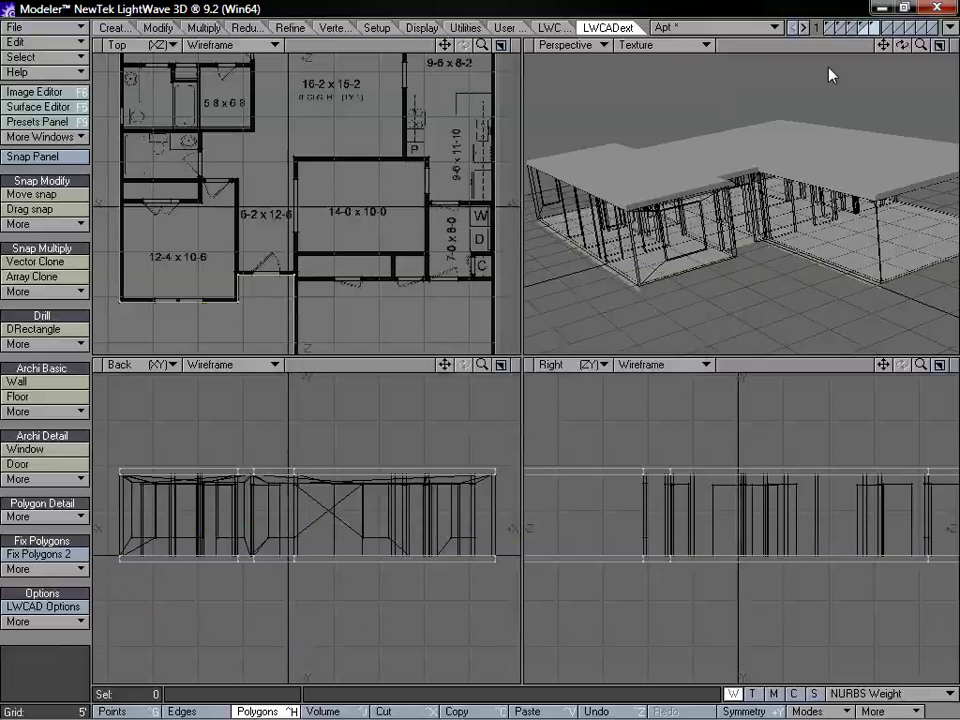
Display the walls, windows and doors together with the ceiling and floor layer and examine the enclosed house
{"action": "left_click", "coordinate": [866, 27]}
{"action": "mouse_move", "coordinate": [793, 184]}
{"action": "left_mouse_down", "text": "alt"}
{"action": "mouse_move", "coordinate": [785, 201]}
{"action": "mouse_move", "coordinate": [789, 193]}
{"action": "left_mouse_up", "text": "alt"}
{"action": "left_click", "coordinate": [843, 28]}
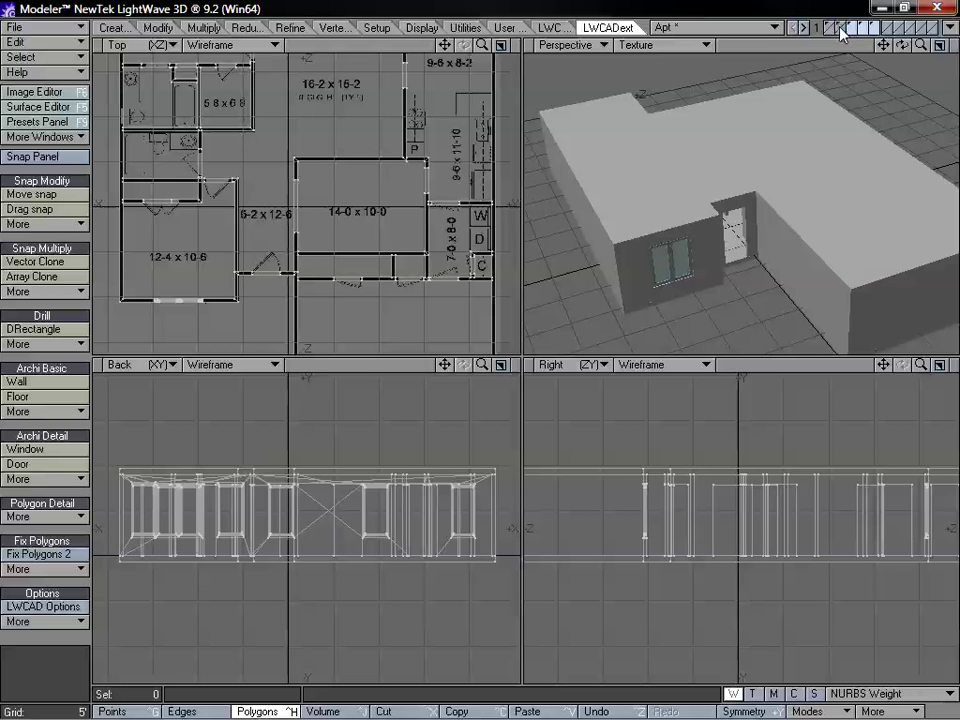
{"action": "left_click", "coordinate": [831, 28]}
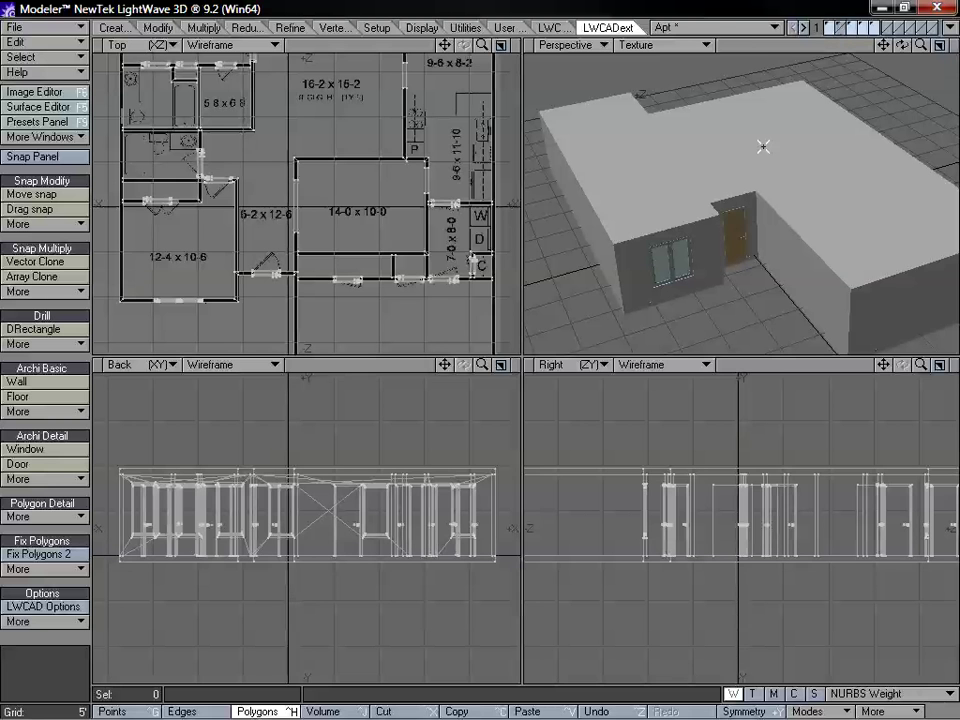
Enlarge the perspective view and inspect the enclosed house from the outside and within its rooms
{"action": "key", "text": "KP_0"}
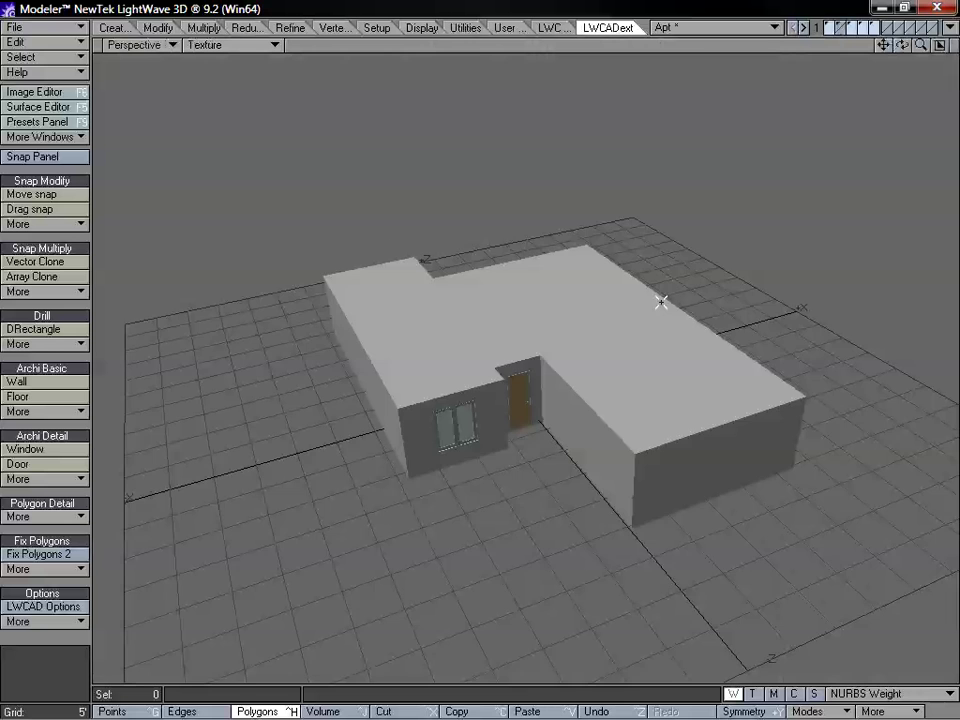
{"action": "scroll", "coordinate": [660, 303], "scroll_direction": "up", "scroll_amount": 1}
{"action": "left_click_drag", "start_coordinate": [538, 407], "coordinate": [825, 322], "text": "alt"}
{"action": "left_click_drag", "start_coordinate": [413, 418], "coordinate": [620, 331], "text": "alt"}
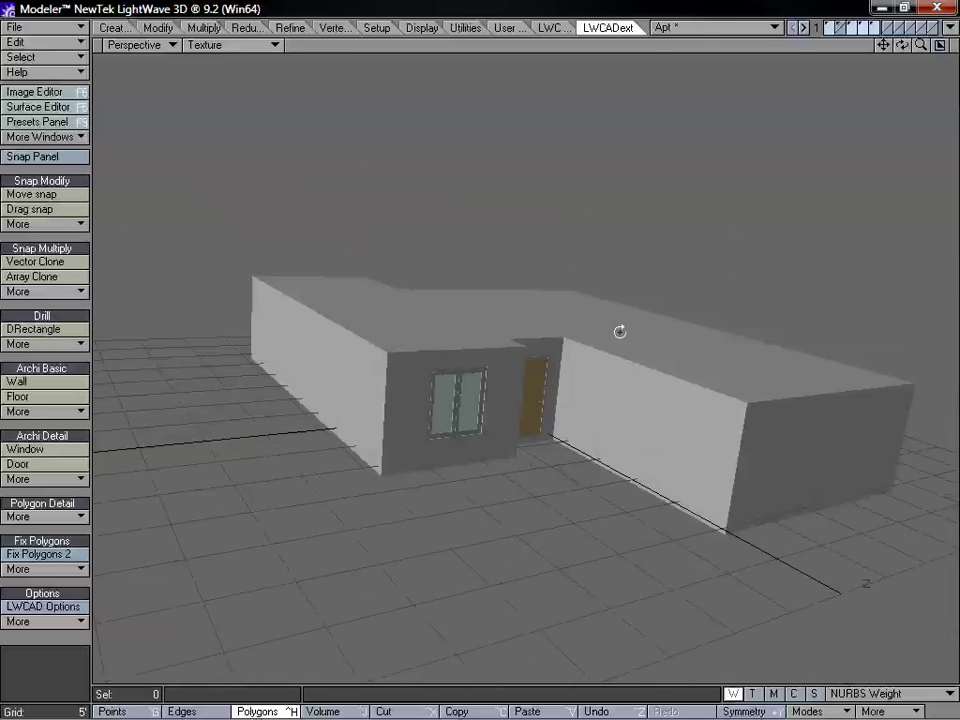
{"action": "left_click_drag", "start_coordinate": [884, 48], "coordinate": [921, 50]}
{"action": "left_click_drag", "start_coordinate": [516, 283], "coordinate": [304, 317], "text": "alt"}
{"action": "left_click_drag", "start_coordinate": [525, 344], "coordinate": [184, 405], "text": "alt"}
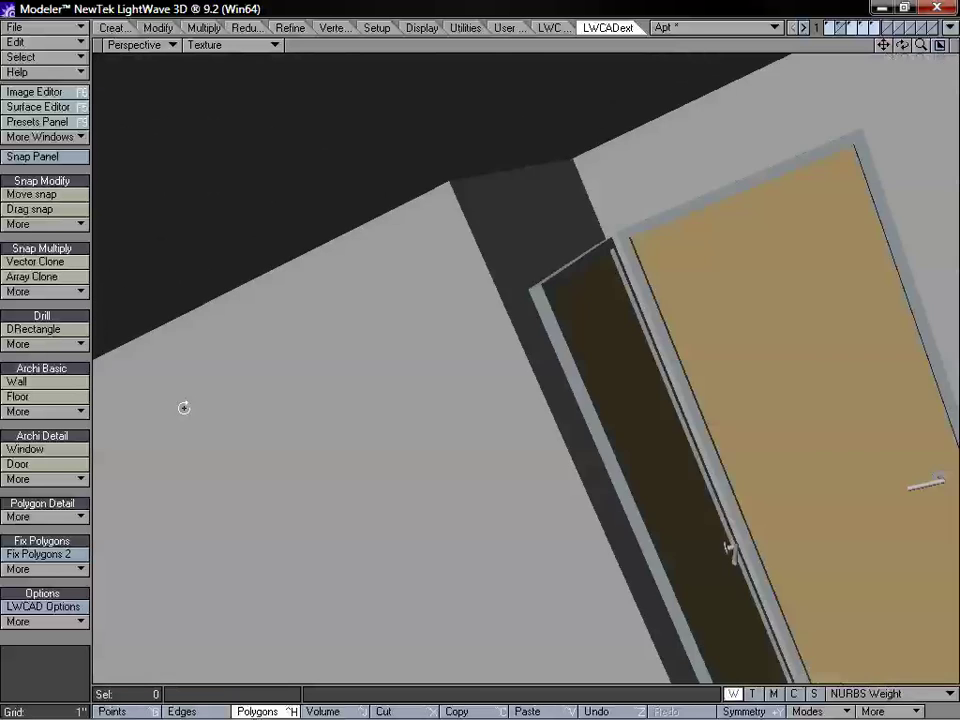
{"action": "left_click_drag", "start_coordinate": [498, 430], "coordinate": [788, 407], "text": "alt"}
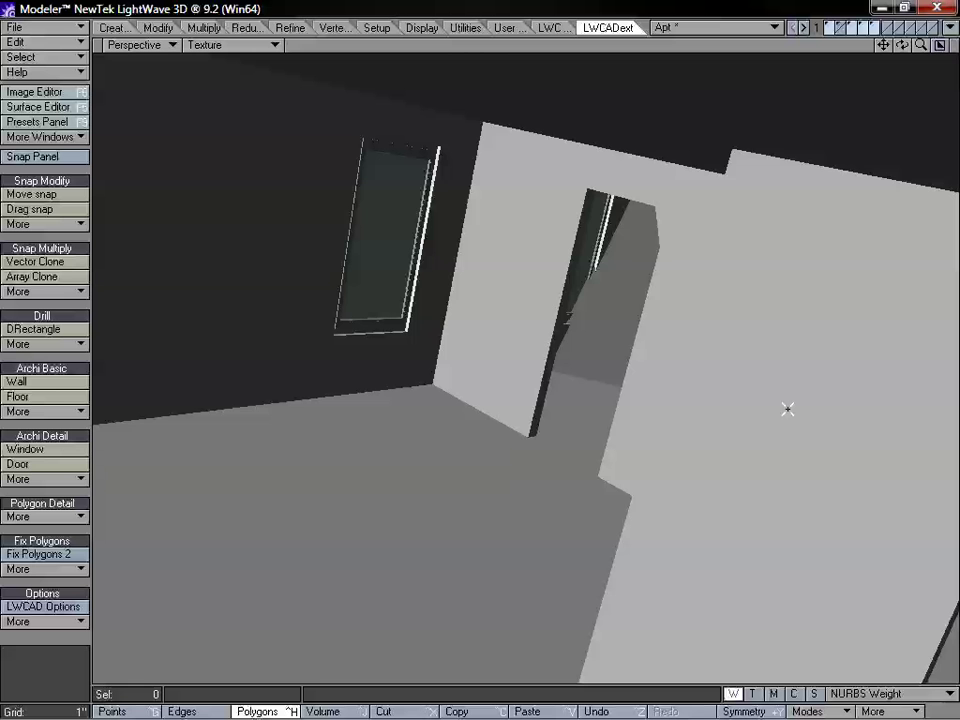
{"action": "key", "text": "a"}
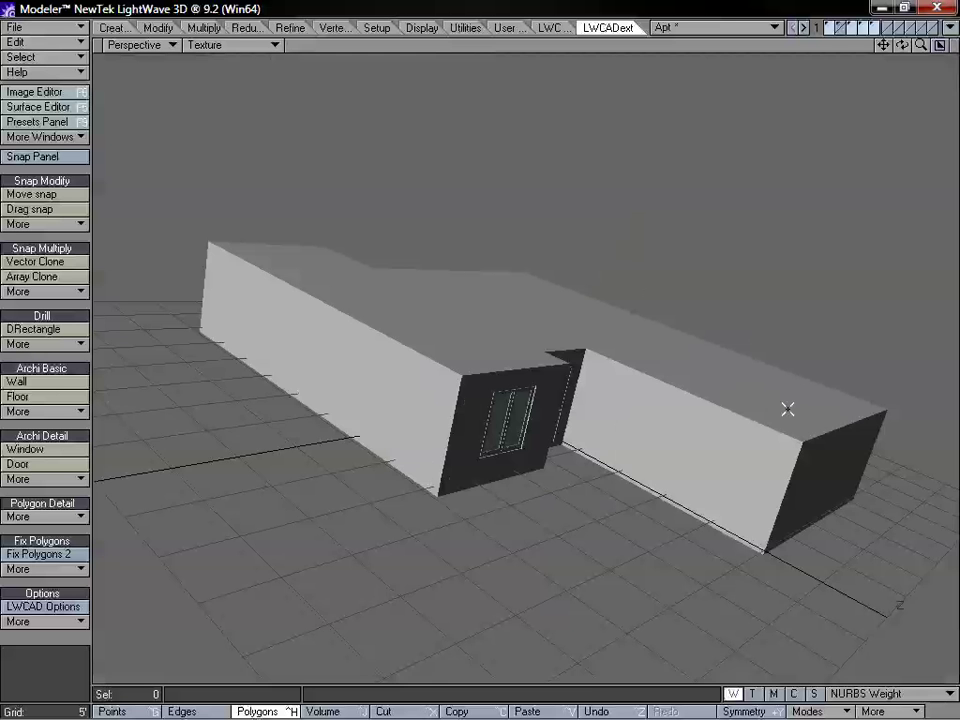
{"action": "left_click_drag", "start_coordinate": [785, 404], "coordinate": [721, 327], "text": "alt"}
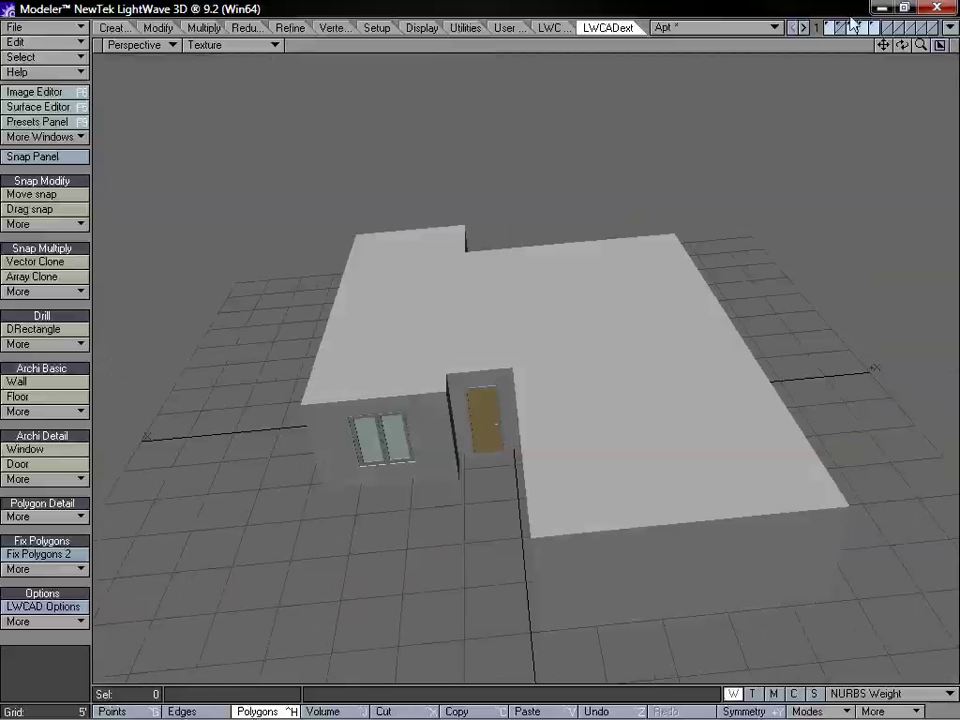
Hide the ceiling and floor layer, inspect the walls with their windows and doors from above, and restore the four-view layout
{"action": "left_click", "coordinate": [853, 28]}
{"action": "left_click", "coordinate": [863, 27], "text": "shift"}
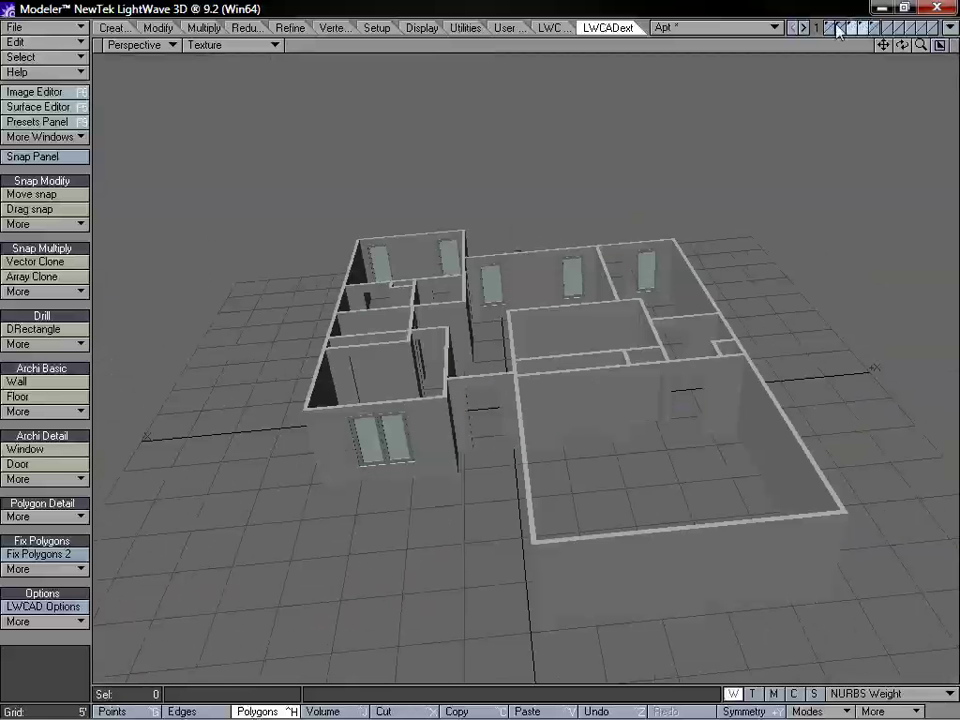
{"action": "left_click", "coordinate": [829, 28], "text": "shift"}
{"action": "mouse_move", "coordinate": [583, 452]}
{"action": "left_mouse_down", "text": "alt"}
{"action": "mouse_move", "coordinate": [677, 376]}
{"action": "mouse_move", "coordinate": [643, 360]}
{"action": "mouse_move", "coordinate": [525, 454]}
{"action": "mouse_move", "coordinate": [694, 429]}
{"action": "mouse_move", "coordinate": [502, 432]}
{"action": "left_mouse_up", "text": "alt"}
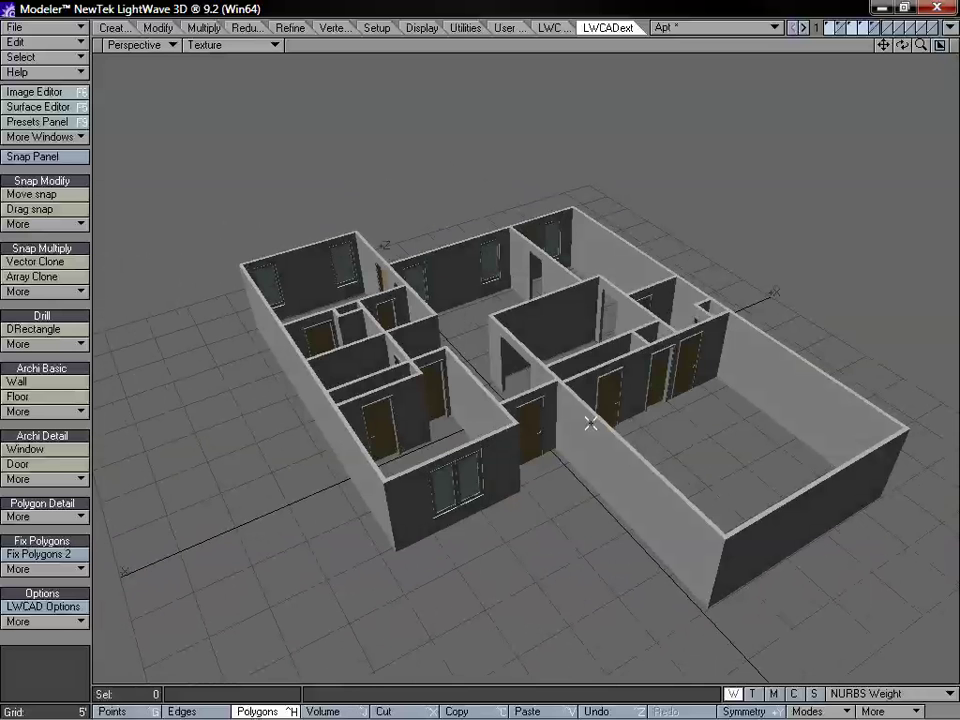
{"action": "left_click_drag", "start_coordinate": [883, 45], "coordinate": [820, 50]}
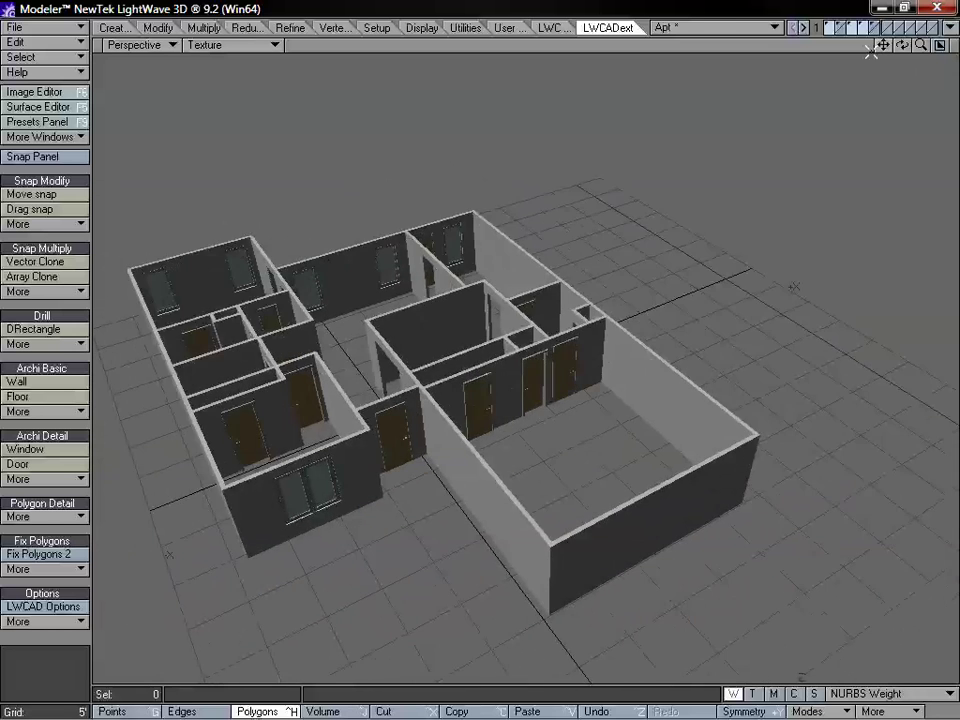
{"action": "left_click", "coordinate": [940, 45]}
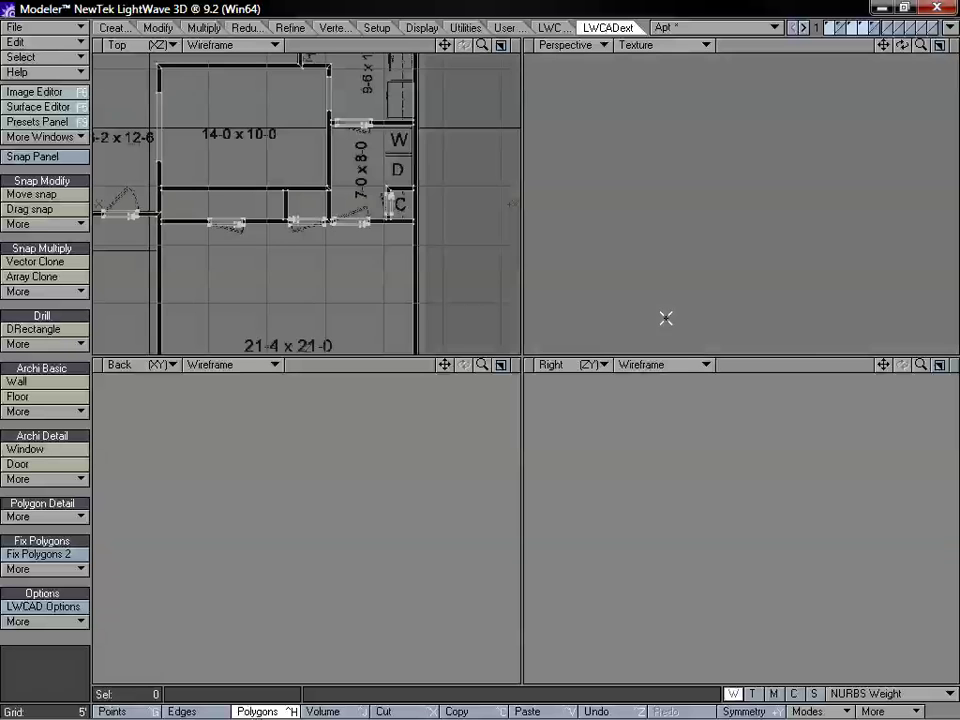
{"action": "key", "text": "a"}
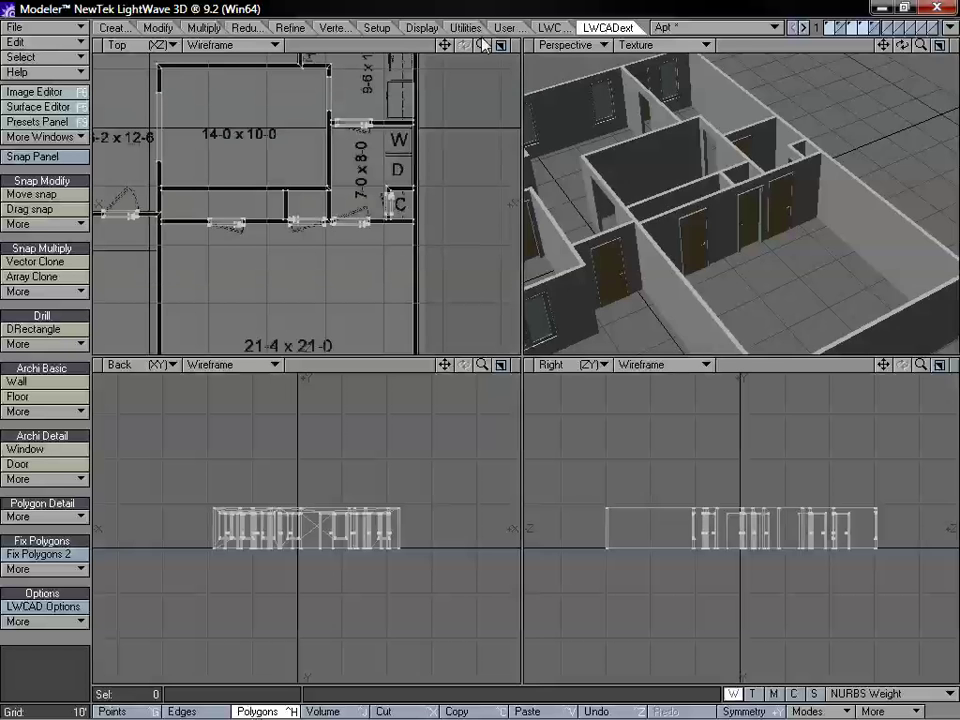
On the wall layer alone, cut a garage door opening through the front garage wall with DRectangle, following the plan's marked width, and deselect
{"action": "left_click_drag", "start_coordinate": [445, 45], "coordinate": [424, 30]}
{"action": "left_click_drag", "start_coordinate": [483, 45], "coordinate": [625, 45]}
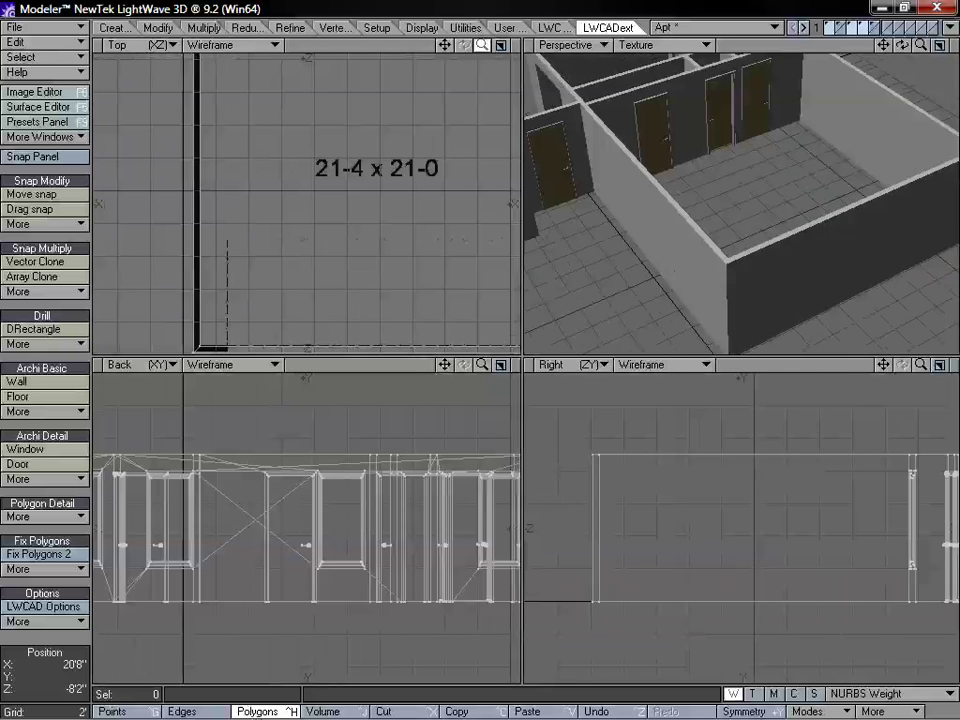
{"action": "left_click_drag", "start_coordinate": [446, 45], "coordinate": [367, 14]}
{"action": "left_click", "coordinate": [858, 28]}
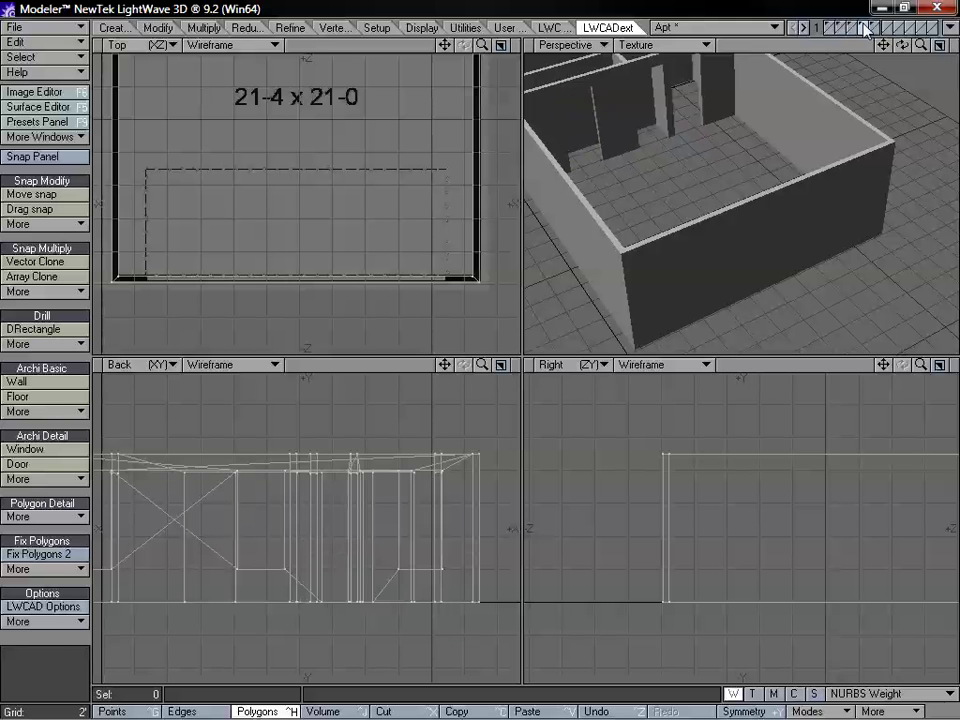
{"action": "left_click", "coordinate": [212, 276]}
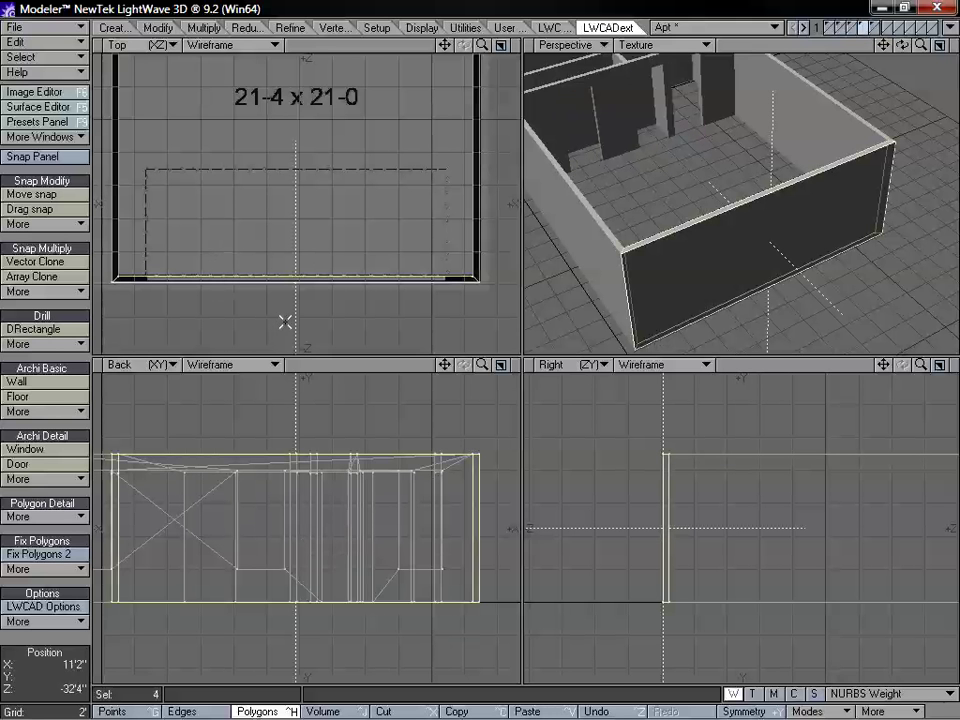
{"action": "left_click", "coordinate": [40, 329]}
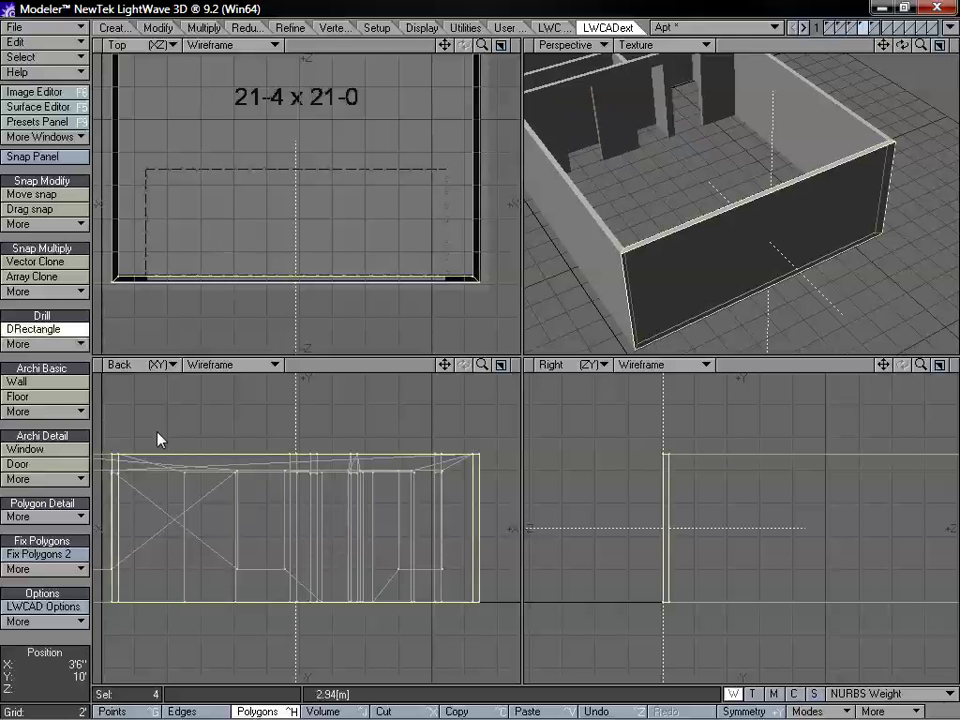
{"action": "left_click_drag", "start_coordinate": [147, 473], "coordinate": [446, 609]}
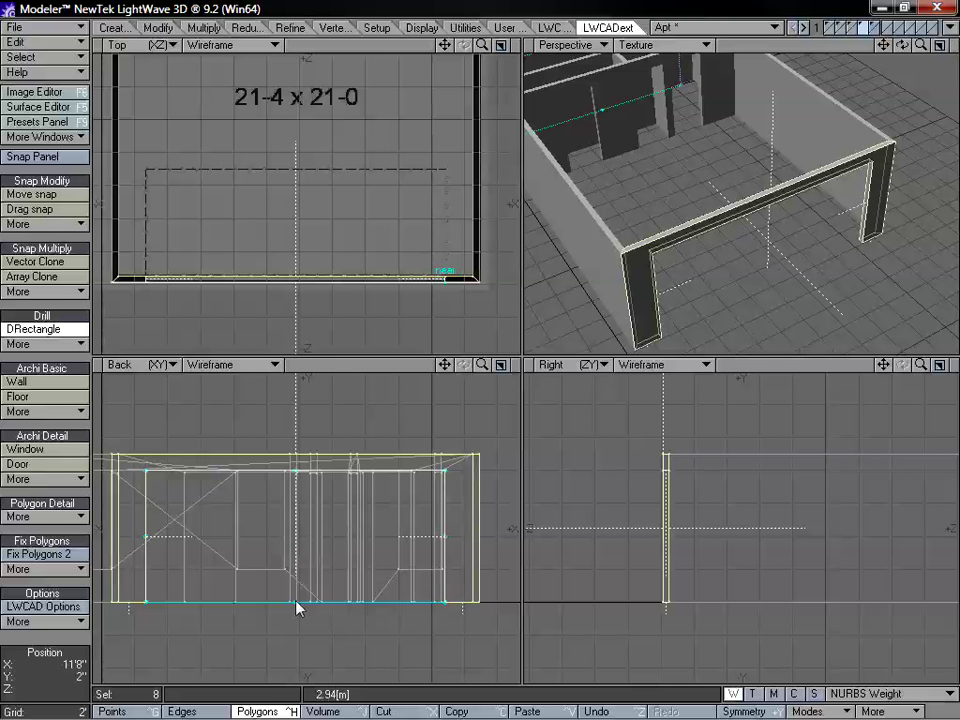
{"action": "left_click_drag", "start_coordinate": [297, 607], "coordinate": [297, 621]}
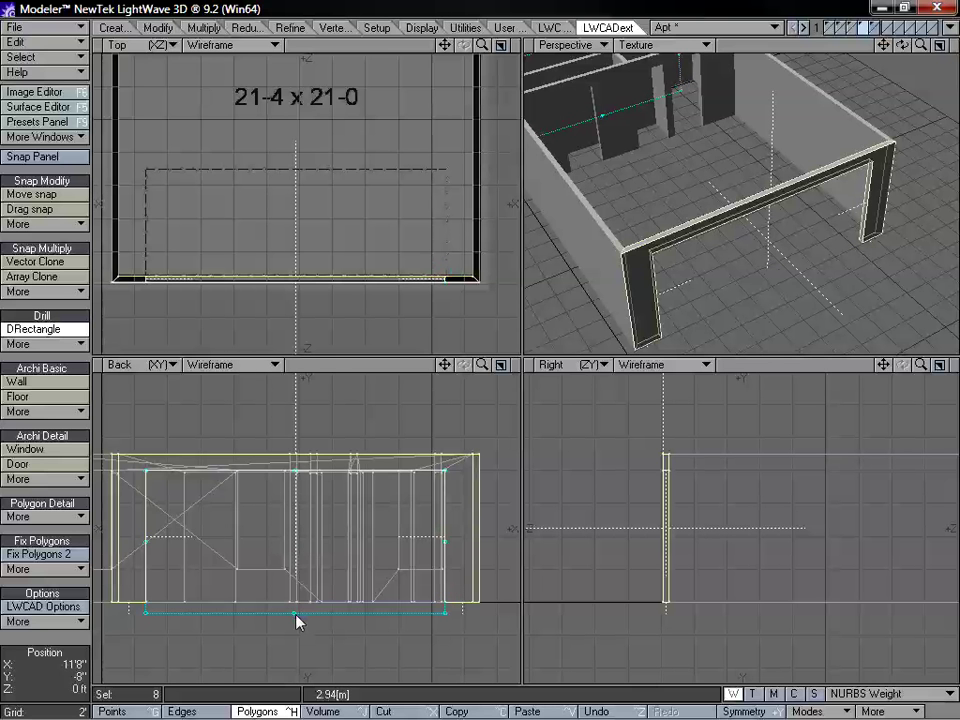
{"action": "left_click_drag", "start_coordinate": [756, 317], "coordinate": [736, 202], "text": "alt"}
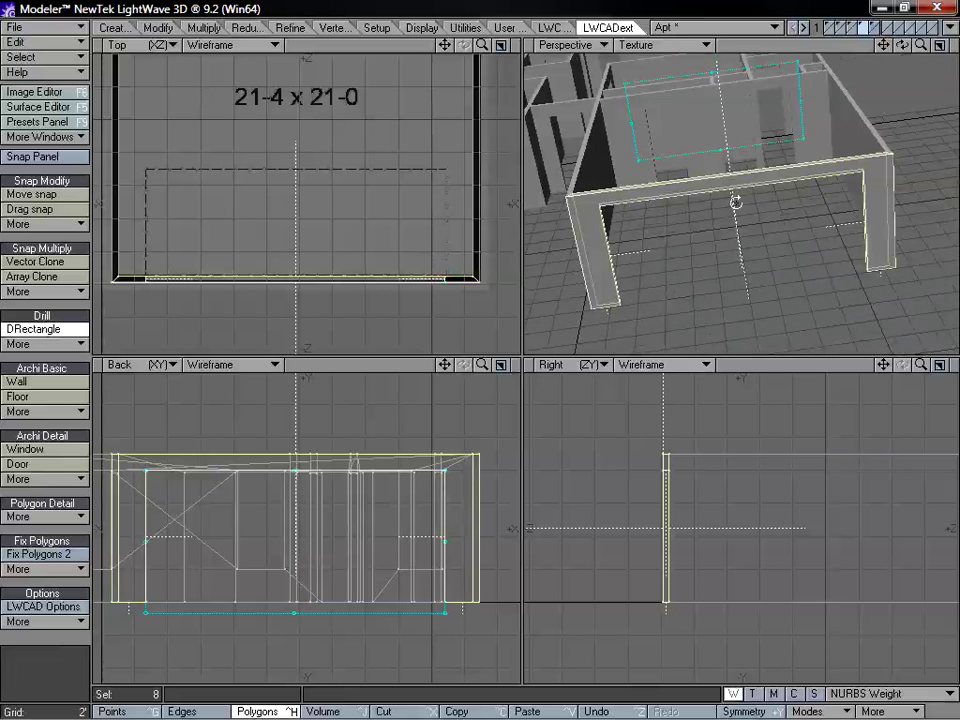
{"action": "key", "text": "space"}
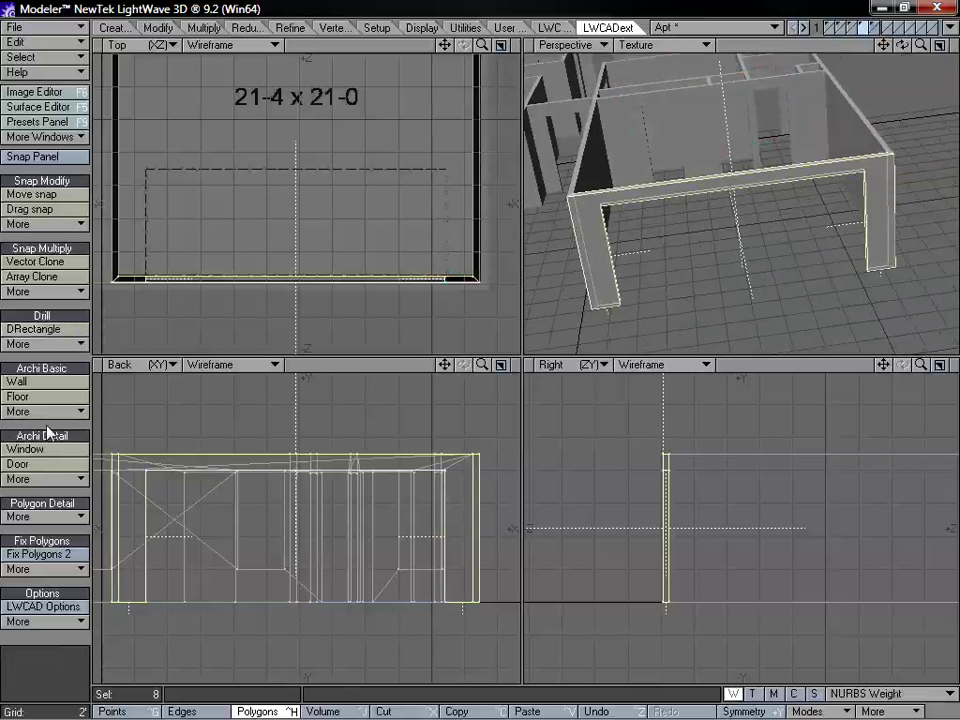
{"action": "left_click", "coordinate": [46, 426]}
Examine the new garage door opening and the whole wall layout from several angles
{"action": "left_click_drag", "start_coordinate": [724, 212], "coordinate": [775, 222], "text": "alt"}
{"action": "key", "text": "a"}
{"action": "left_click_drag", "start_coordinate": [921, 45], "coordinate": [941, 45]}
{"action": "left_click_drag", "start_coordinate": [883, 45], "coordinate": [805, 8]}
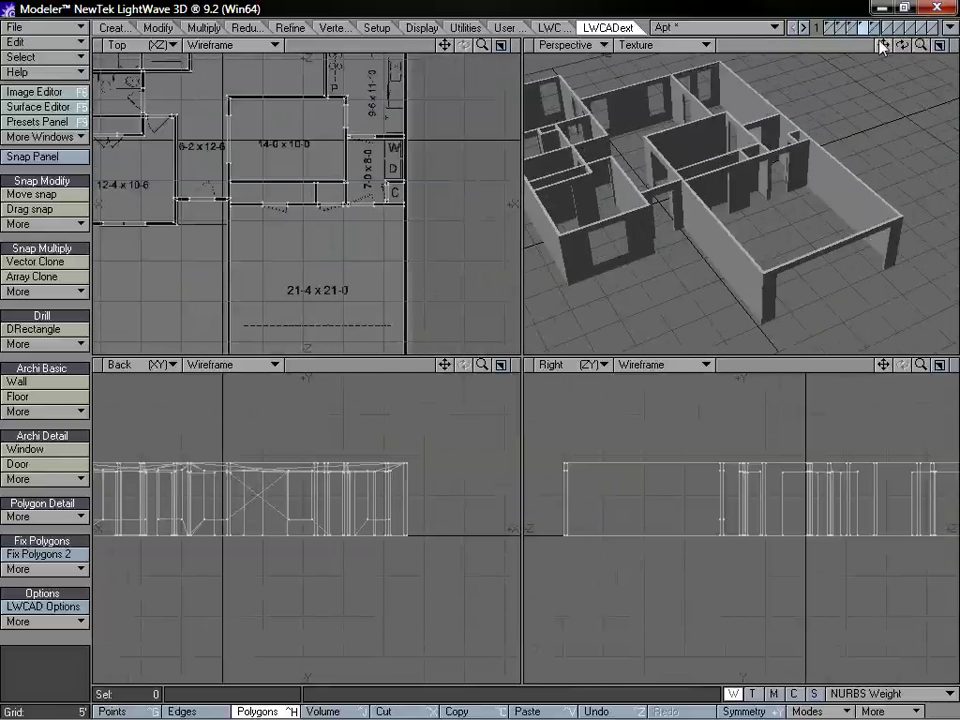
{"action": "left_click_drag", "start_coordinate": [801, 208], "coordinate": [808, 176], "text": "alt"}
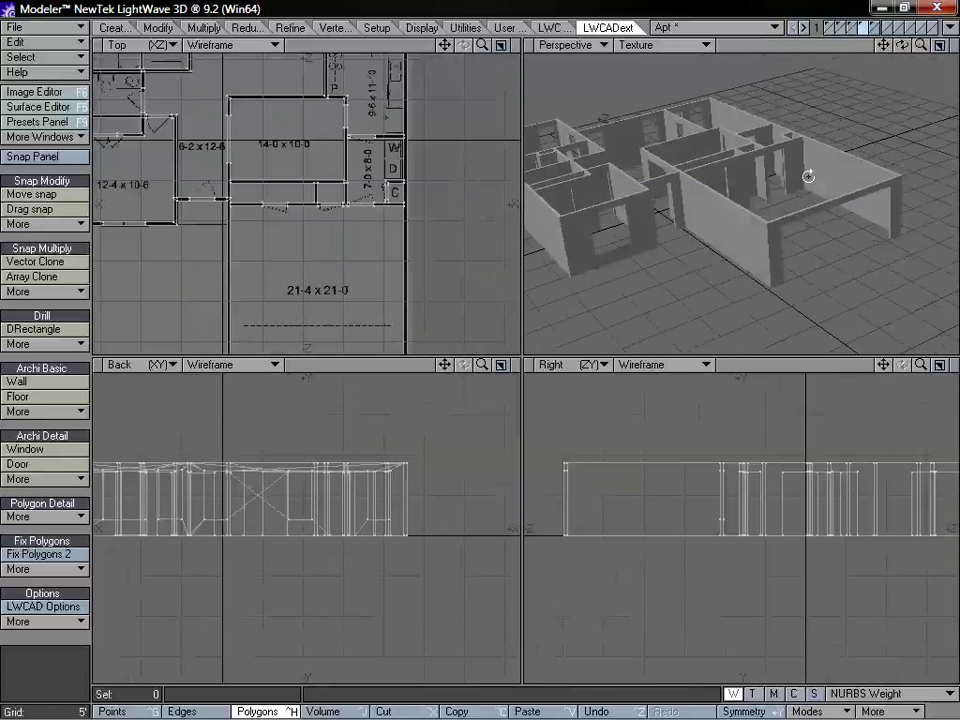
{"action": "left_click_drag", "start_coordinate": [481, 364], "coordinate": [445, 370]}
{"action": "left_click_drag", "start_coordinate": [841, 186], "coordinate": [789, 210], "text": "alt"}
{"action": "key", "text": "a"}
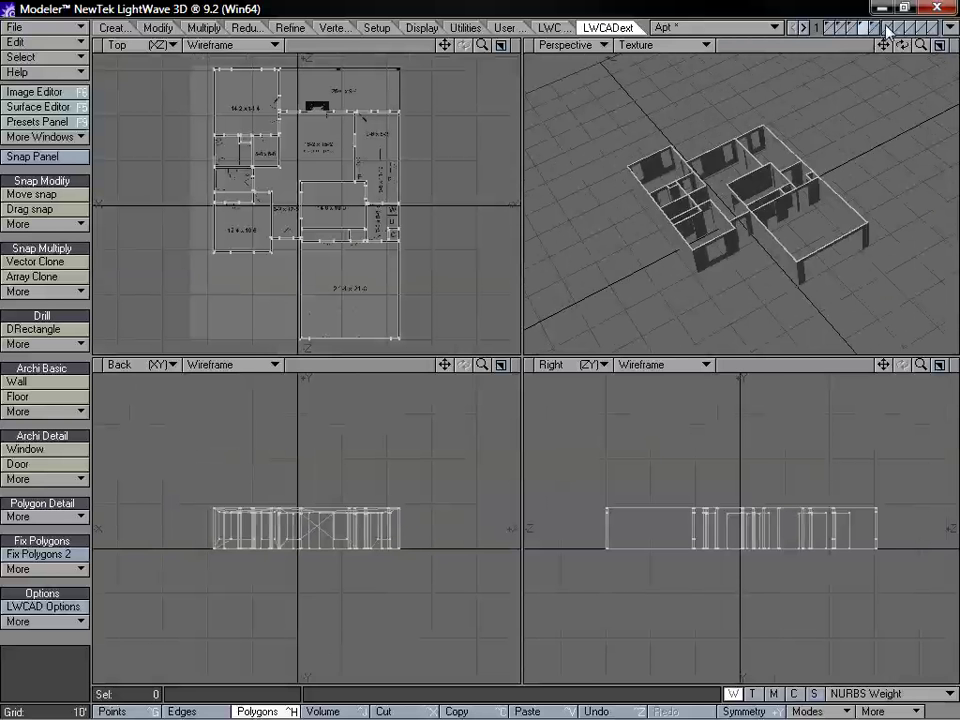
In an empty layer with the walls as background, draw a box across the garage door opening, about 2'10" deep
{"action": "left_click", "coordinate": [886, 28]}
{"action": "left_click", "coordinate": [866, 35]}
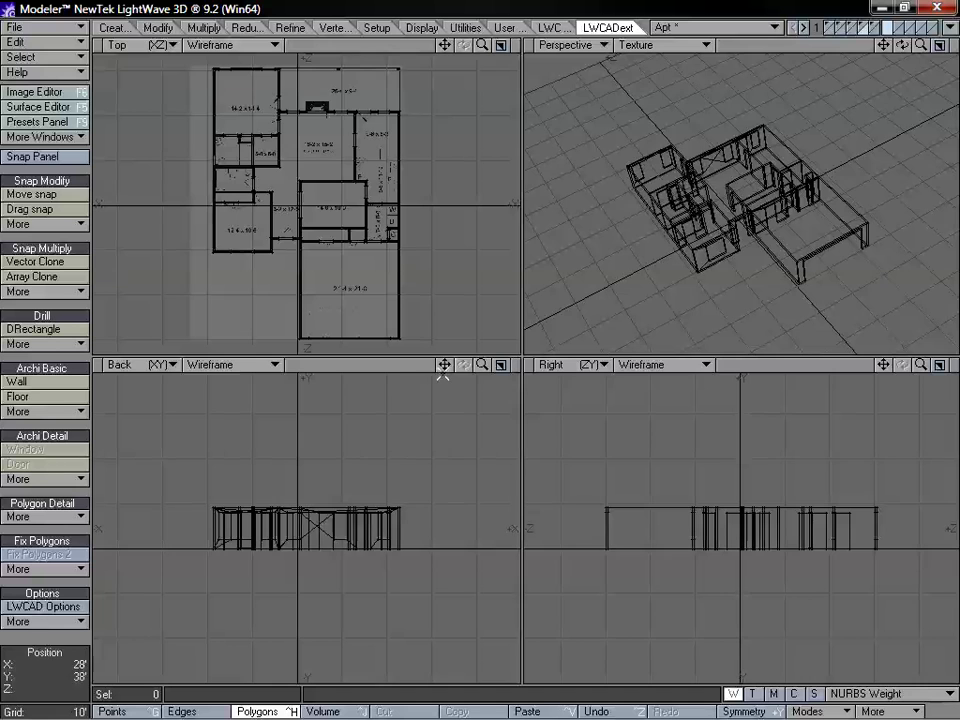
{"action": "left_click_drag", "start_coordinate": [482, 365], "coordinate": [592, 365]}
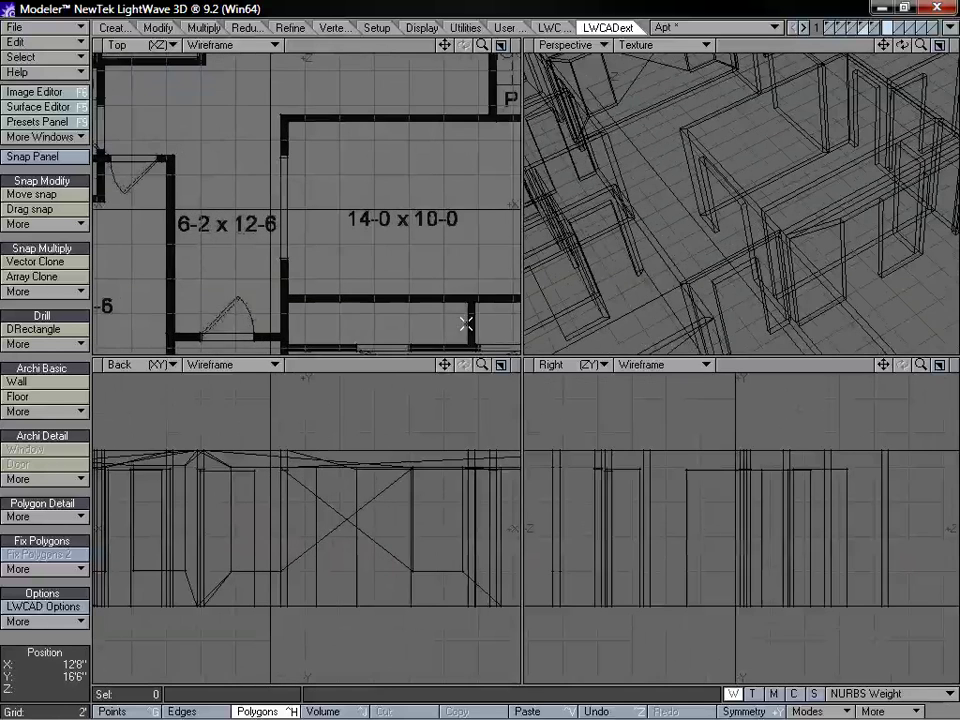
{"action": "mouse_move", "coordinate": [444, 45]}
{"action": "left_mouse_down"}
{"action": "mouse_move", "coordinate": [328, 0]}
{"action": "mouse_move", "coordinate": [443, 45]}
{"action": "left_mouse_up"}
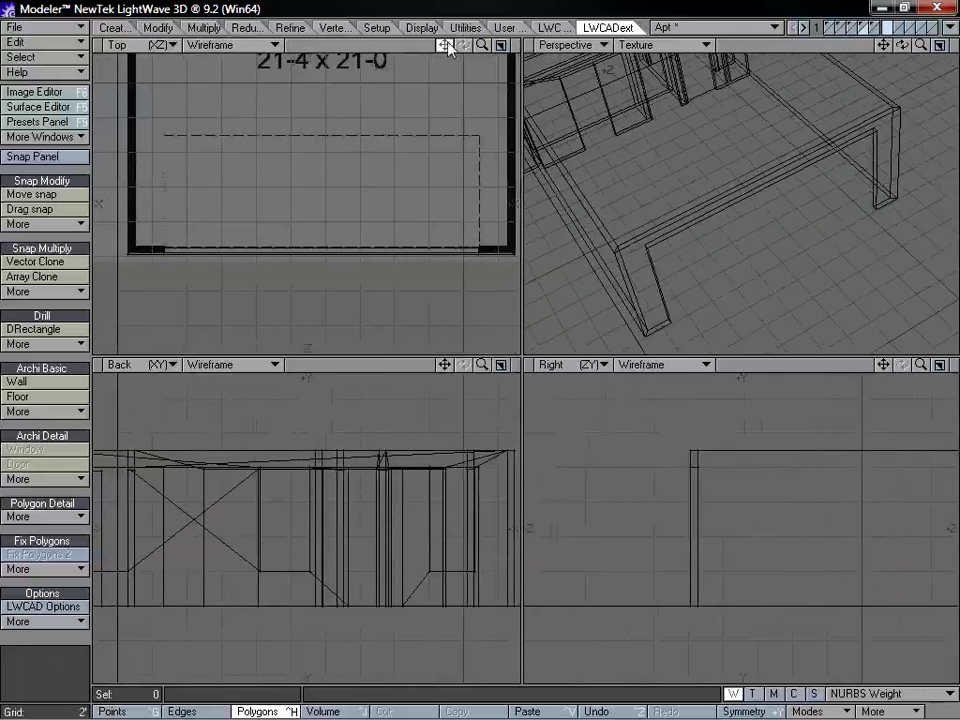
{"action": "left_click", "coordinate": [118, 28]}
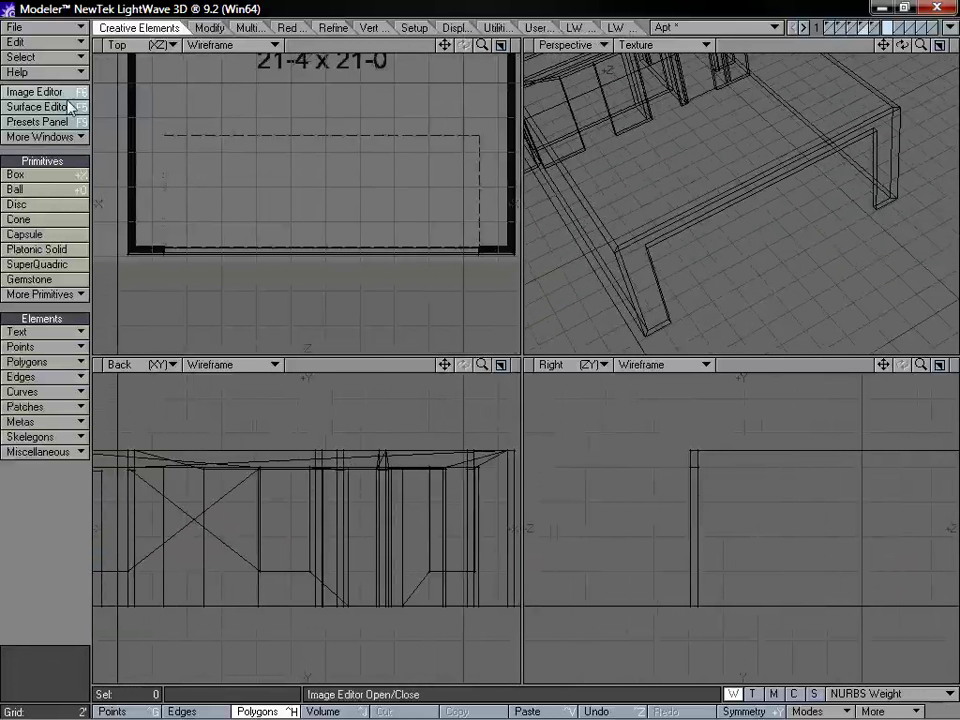
{"action": "left_click", "coordinate": [36, 175]}
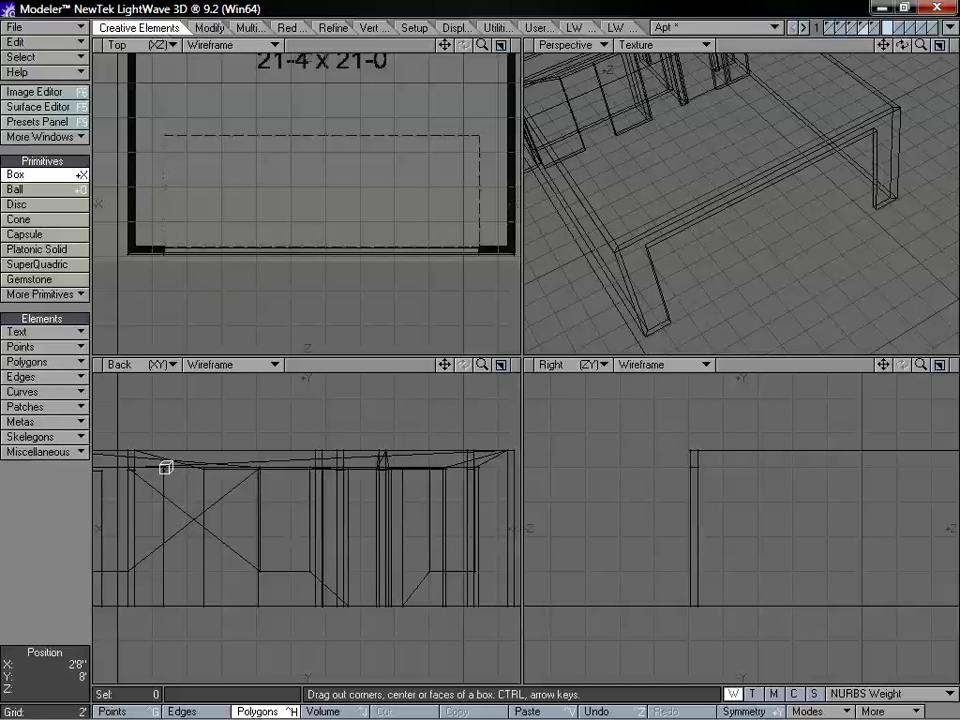
{"action": "left_click_drag", "start_coordinate": [161, 466], "coordinate": [482, 605]}
{"action": "left_click_drag", "start_coordinate": [328, 216], "coordinate": [328, 251]}
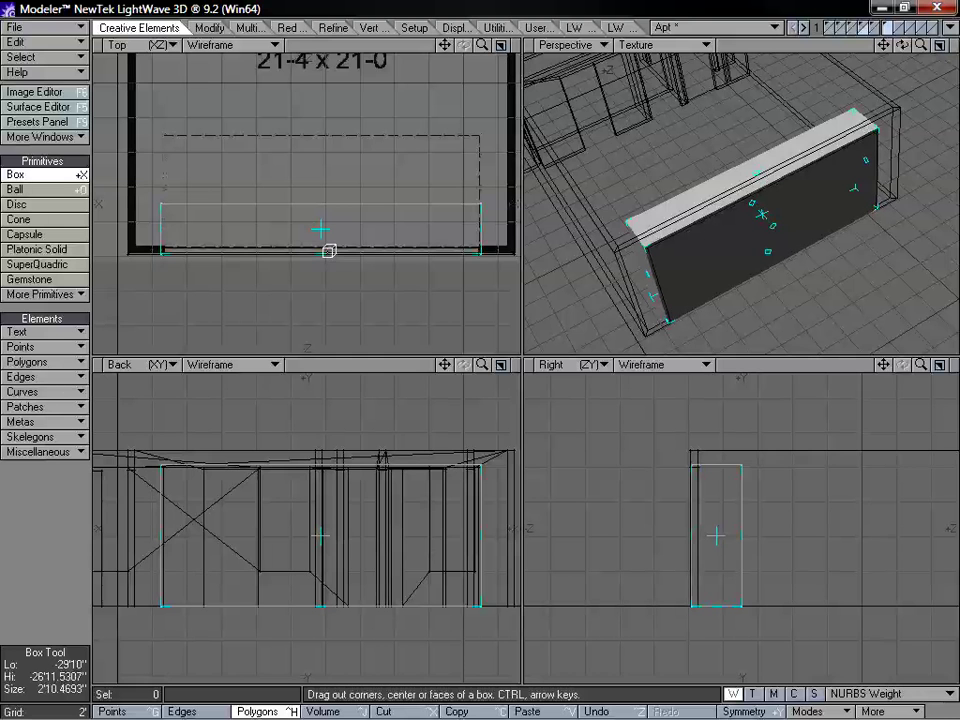
Thin the garage door box to a narrow panel lying within the front wall's thickness and finish the box
{"action": "left_click_drag", "start_coordinate": [482, 46], "coordinate": [508, 46]}
{"action": "left_click_drag", "start_coordinate": [332, 277], "coordinate": [336, 296]}
{"action": "left_click_drag", "start_coordinate": [332, 195], "coordinate": [336, 290]}
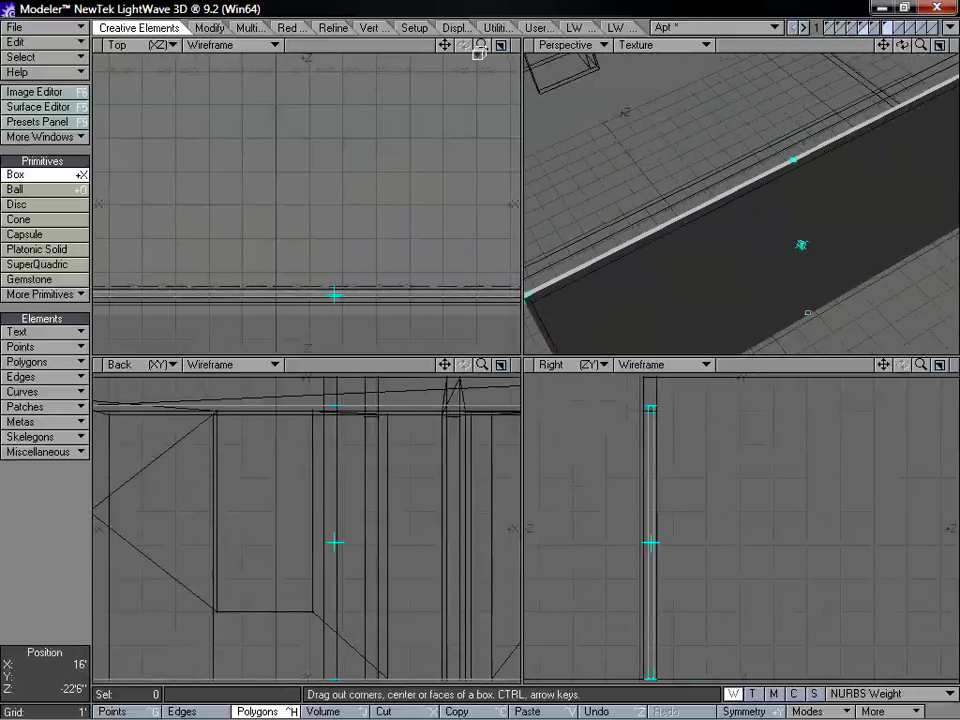
{"action": "left_click_drag", "start_coordinate": [482, 46], "coordinate": [440, 60]}
{"action": "left_click_drag", "start_coordinate": [752, 216], "coordinate": [768, 155], "text": "alt"}
{"action": "key", "text": "space"}
{"action": "left_click_drag", "start_coordinate": [920, 48], "coordinate": [783, 240]}
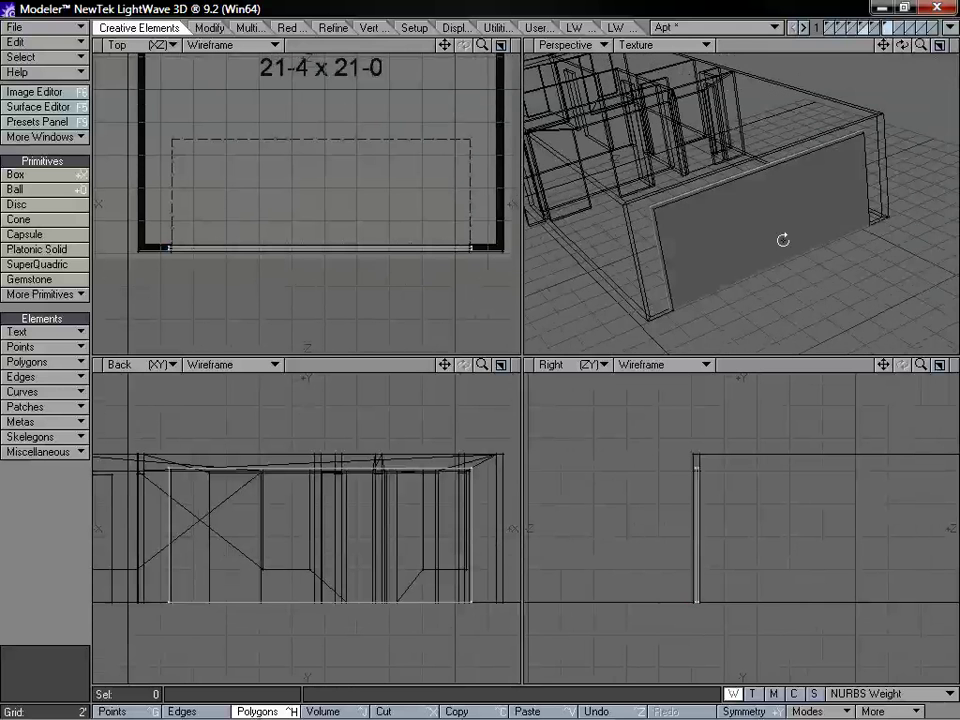
Assign the surface name GarageDoor to the garage door panel
{"action": "type", "text": "q"}
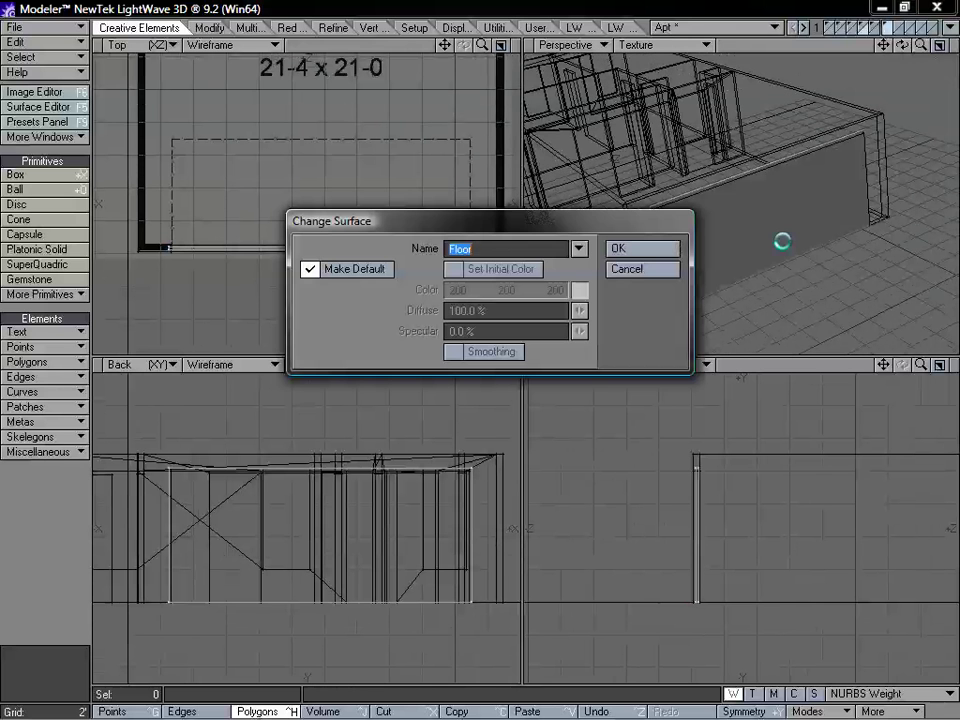
{"action": "type", "text": "GarageD"}
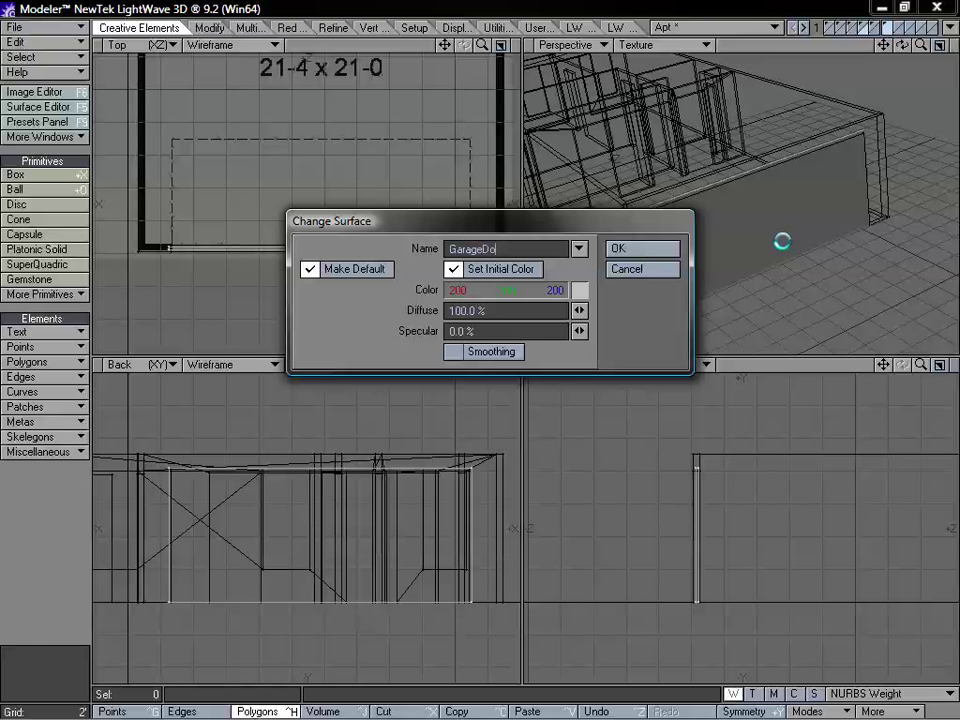
{"action": "key", "text": "Return"}
{"action": "left_click_drag", "start_coordinate": [785, 205], "coordinate": [770, 222], "text": "alt"}
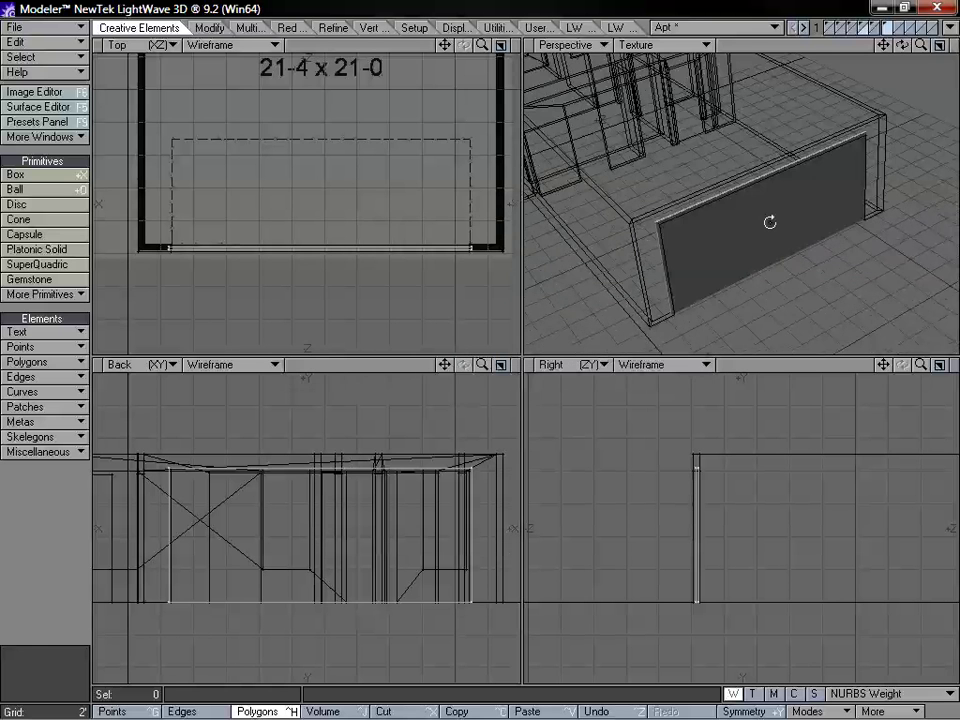
Display the wall, window and door layers together with the garage door layer
{"action": "left_click", "coordinate": [860, 29], "text": "shift"}
{"action": "left_click", "coordinate": [850, 25], "text": "shift"}
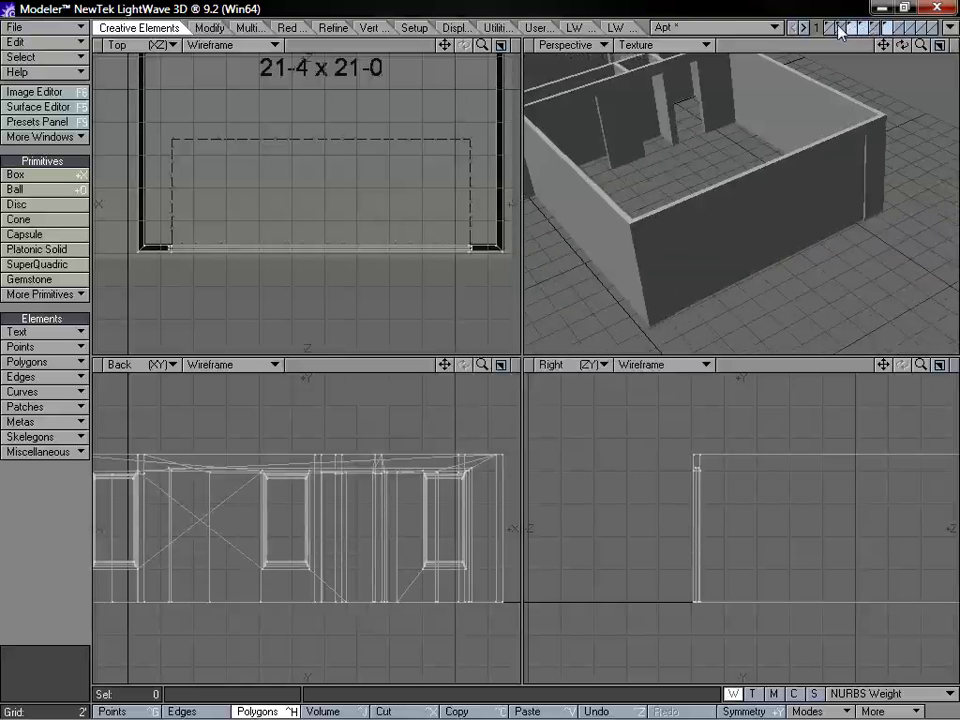
{"action": "left_click", "coordinate": [839, 26], "text": "shift"}
{"action": "left_click", "coordinate": [829, 26], "text": "shift"}
{"action": "left_click", "coordinate": [839, 26], "text": "shift"}
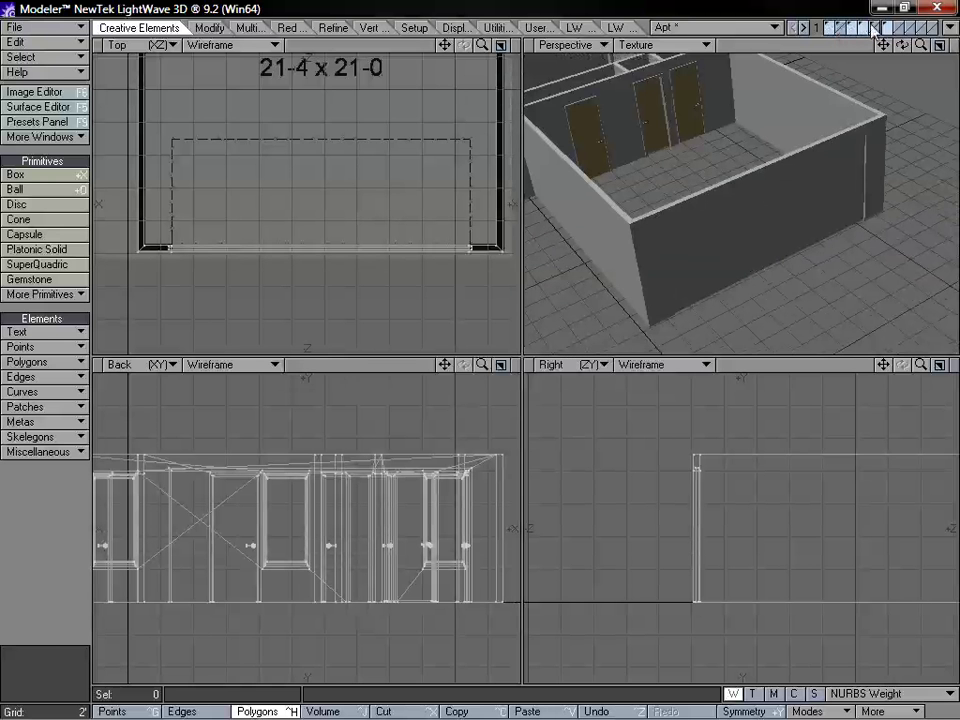
Display the ceiling layer together with the other house layers and view the whole house from outside
{"action": "left_click", "coordinate": [872, 26], "text": "shift"}
{"action": "key", "text": "a"}
{"action": "left_click_drag", "start_coordinate": [825, 143], "coordinate": [740, 205], "text": "alt"}
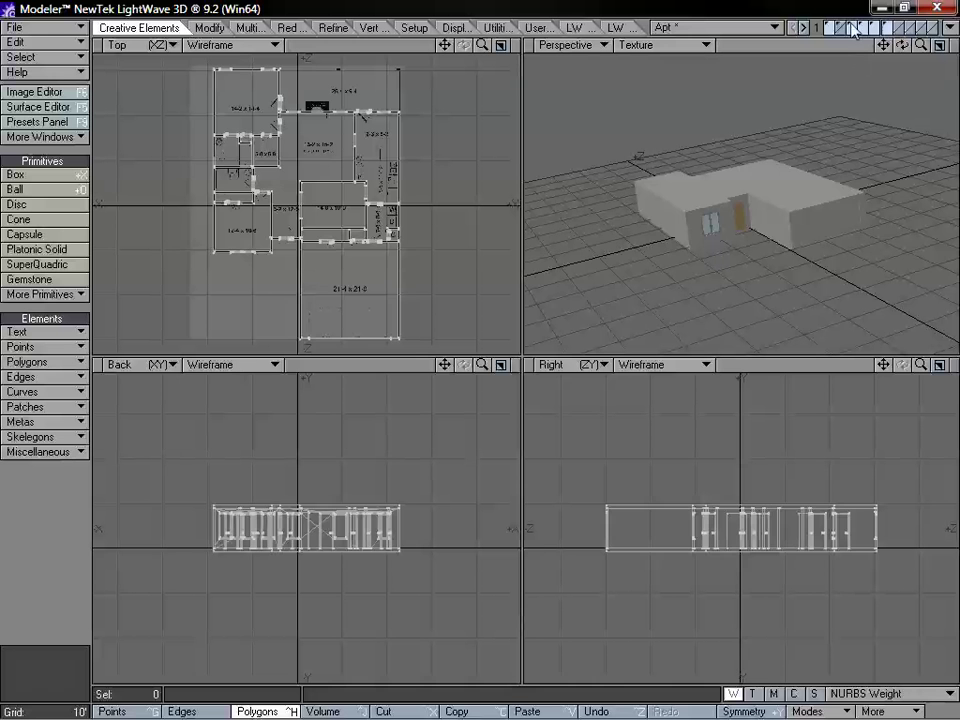
Show only the wall layer and examine the interior walls and openings around the 14-0 x 10-0 room
{"action": "left_click", "coordinate": [853, 28]}
{"action": "left_click", "coordinate": [864, 28]}
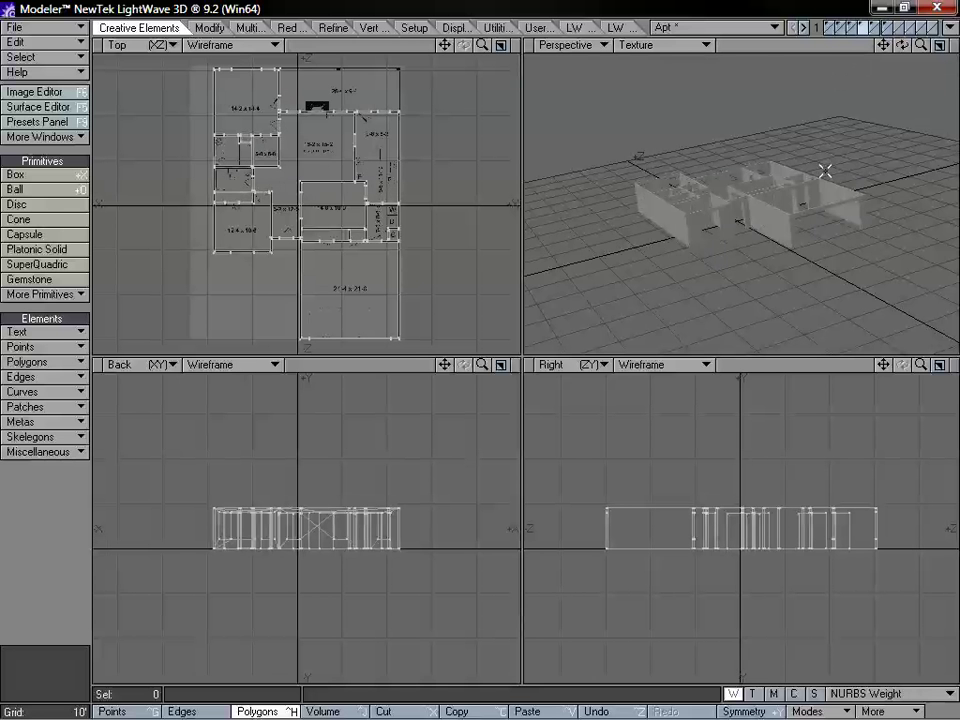
{"action": "left_click_drag", "start_coordinate": [839, 80], "coordinate": [752, 224], "text": "alt"}
{"action": "left_click_drag", "start_coordinate": [920, 46], "coordinate": [950, 46]}
{"action": "left_click_drag", "start_coordinate": [778, 191], "coordinate": [721, 229], "text": "alt"}
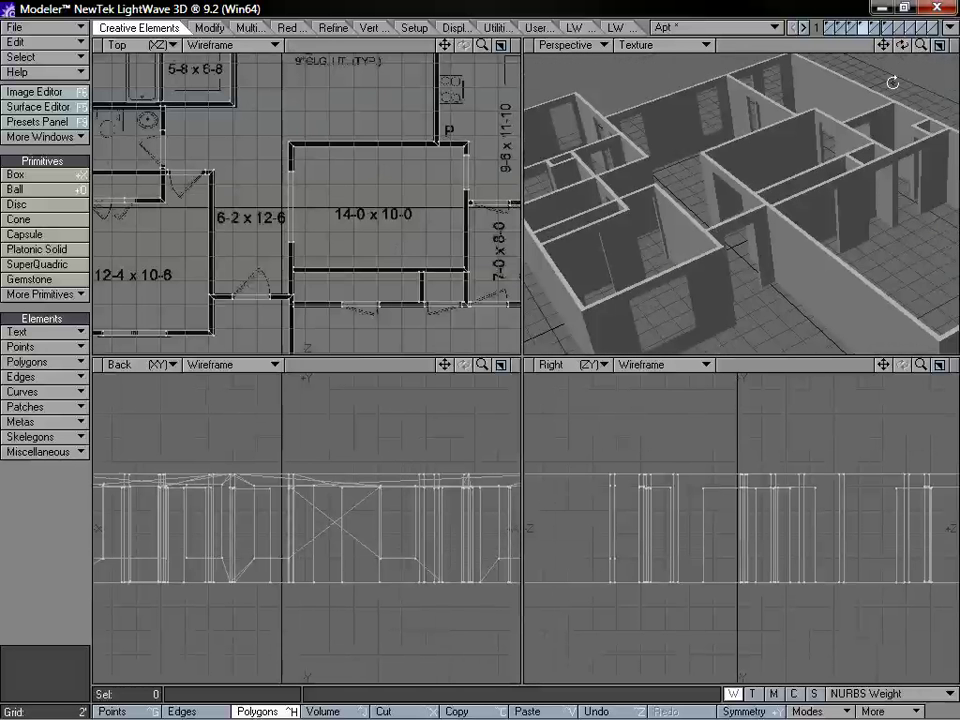
{"action": "mouse_move", "coordinate": [920, 46]}
{"action": "left_mouse_down"}
{"action": "mouse_move", "coordinate": [936, 46]}
{"action": "mouse_move", "coordinate": [927, 46]}
{"action": "left_mouse_up"}
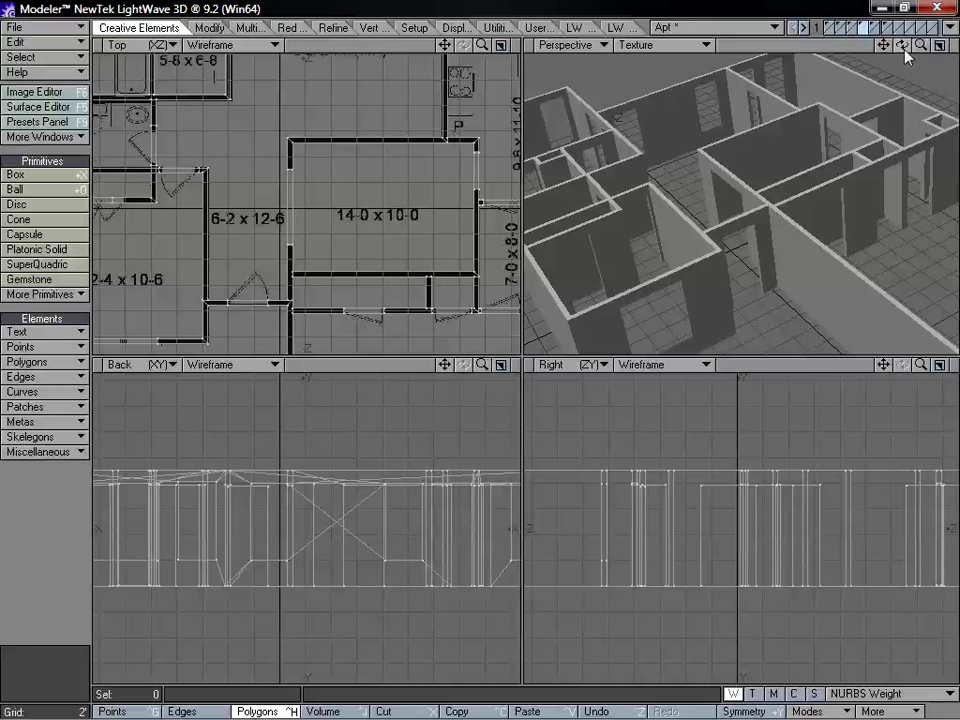
{"action": "mouse_move", "coordinate": [713, 223]}
{"action": "left_mouse_down", "text": "alt"}
{"action": "mouse_move", "coordinate": [716, 195]}
{"action": "mouse_move", "coordinate": [739, 242]}
{"action": "mouse_move", "coordinate": [701, 229]}
{"action": "mouse_move", "coordinate": [706, 238]}
{"action": "mouse_move", "coordinate": [733, 229]}
{"action": "mouse_move", "coordinate": [714, 226]}
{"action": "left_mouse_up", "text": "alt"}
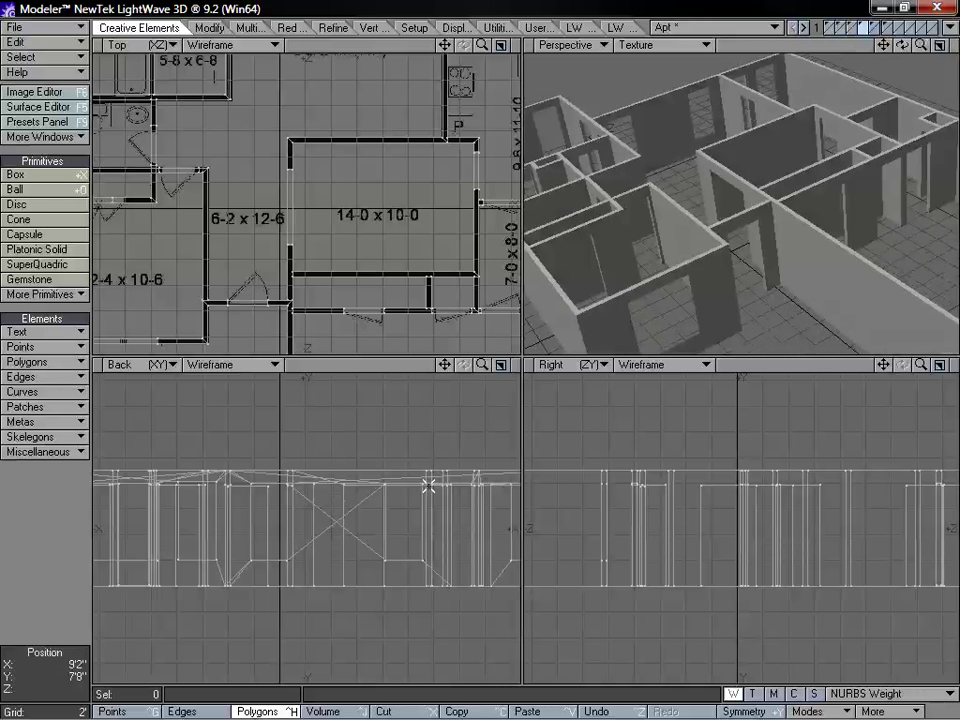
{"action": "left_click_drag", "start_coordinate": [716, 204], "coordinate": [716, 222], "text": "alt"}
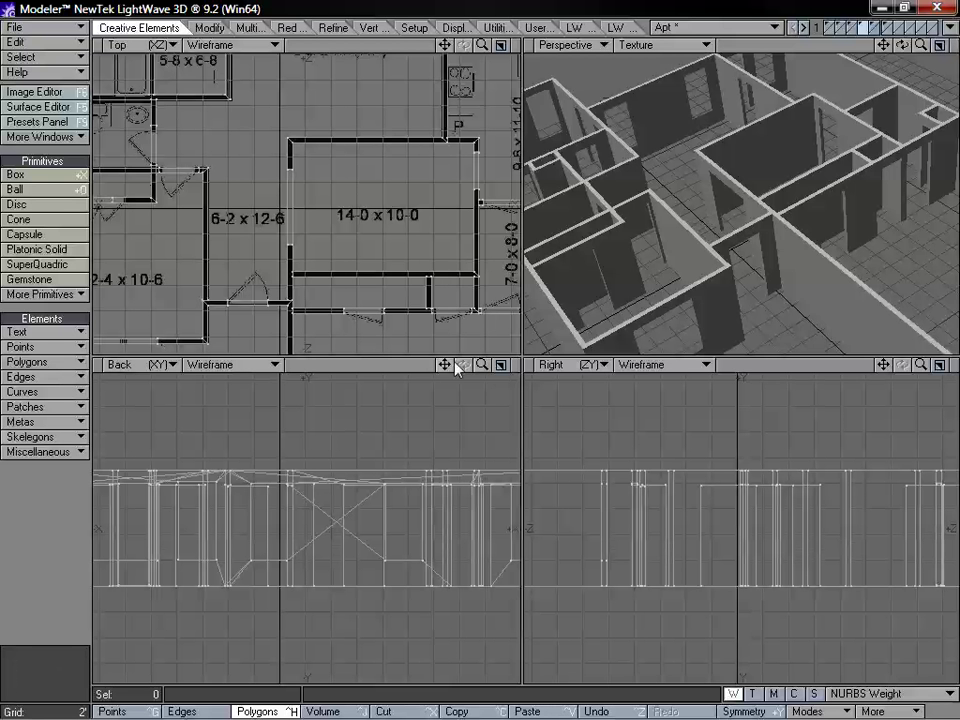
{"action": "left_click_drag", "start_coordinate": [444, 364], "coordinate": [356, 371]}
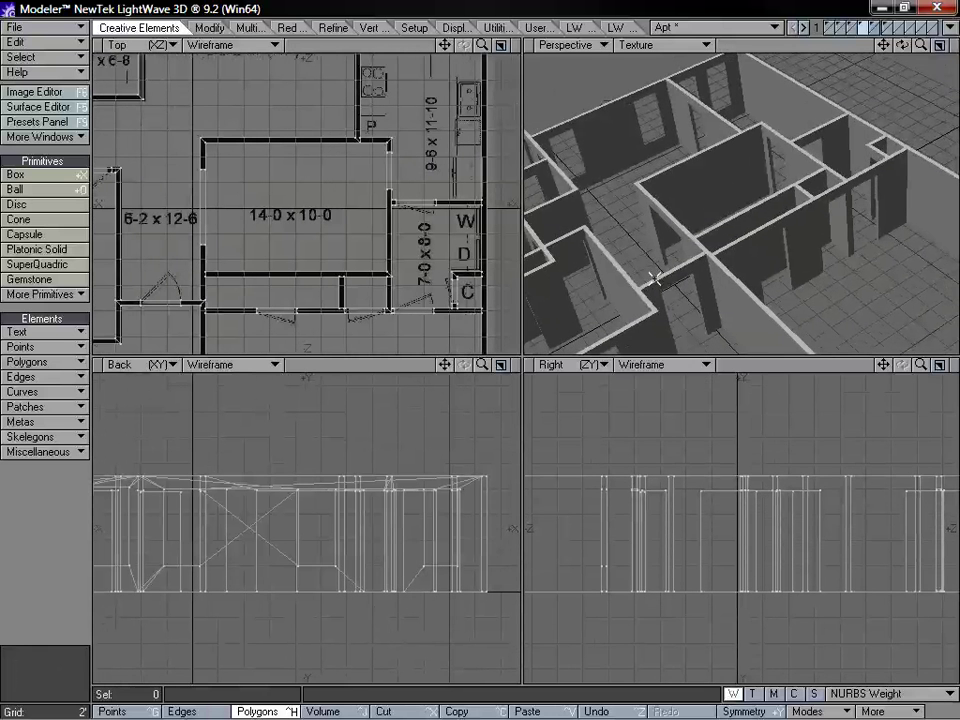
{"action": "left_click_drag", "start_coordinate": [679, 251], "coordinate": [706, 244], "text": "alt"}
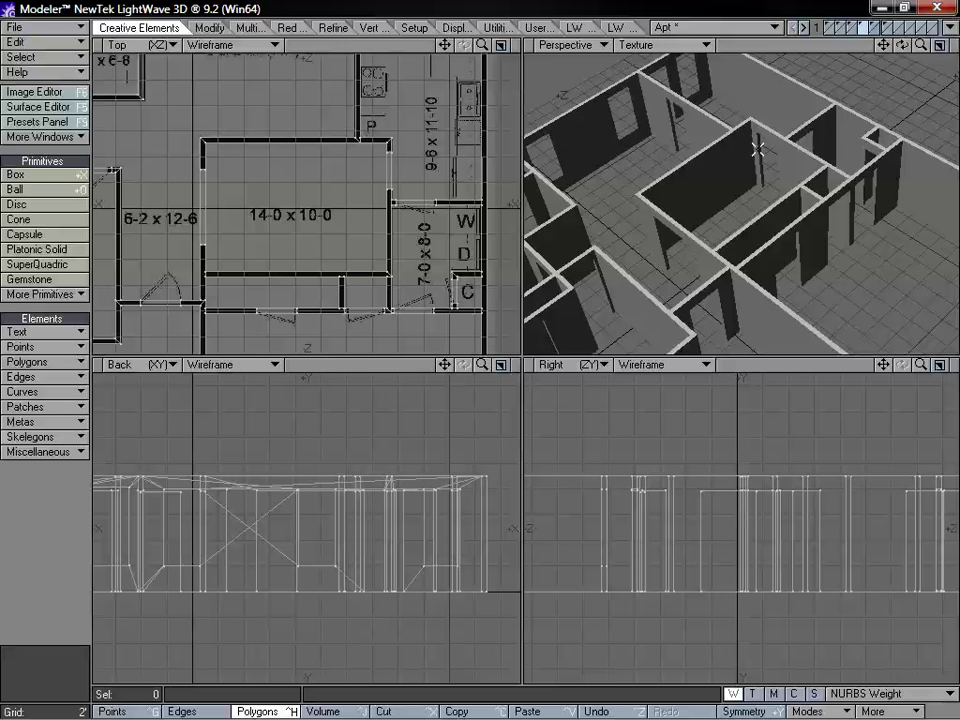
{"action": "left_click_drag", "start_coordinate": [757, 149], "coordinate": [720, 199], "text": "alt"}
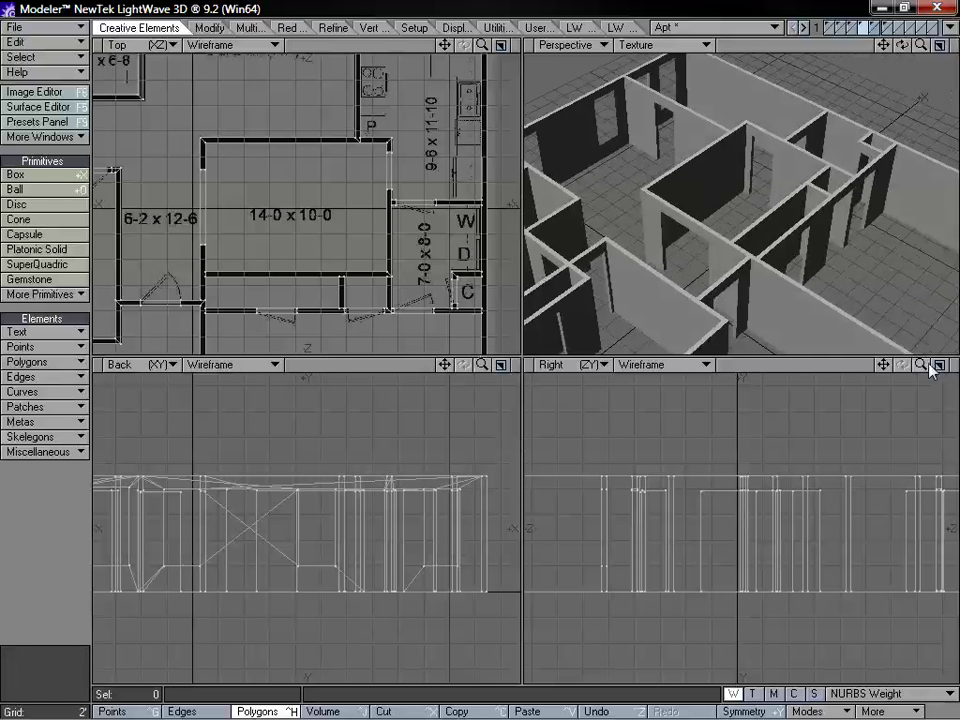
{"action": "left_click_drag", "start_coordinate": [922, 365], "coordinate": [859, 365]}
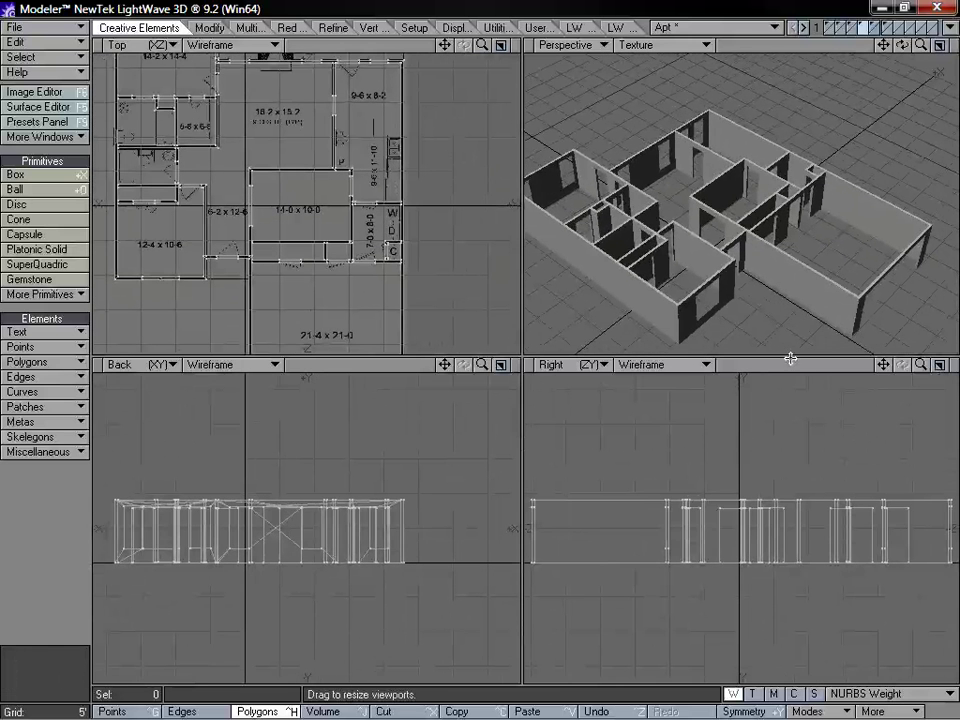
{"action": "left_click_drag", "start_coordinate": [921, 365], "coordinate": [953, 365]}
{"action": "left_click_drag", "start_coordinate": [691, 282], "coordinate": [688, 243], "text": "alt"}
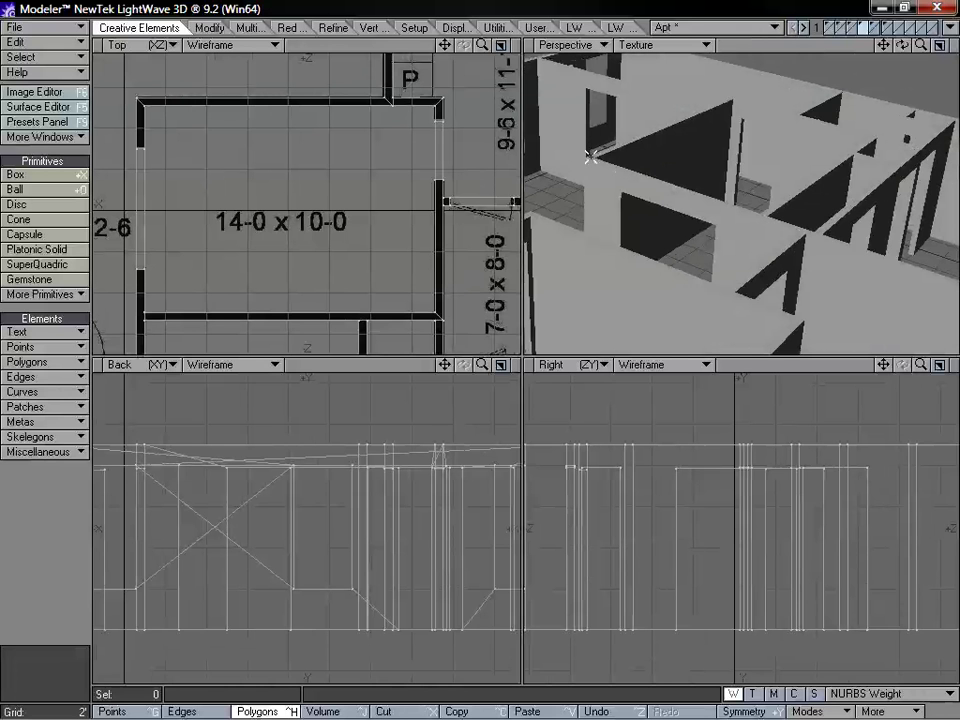
{"action": "left_click_drag", "start_coordinate": [688, 186], "coordinate": [637, 211], "text": "alt"}
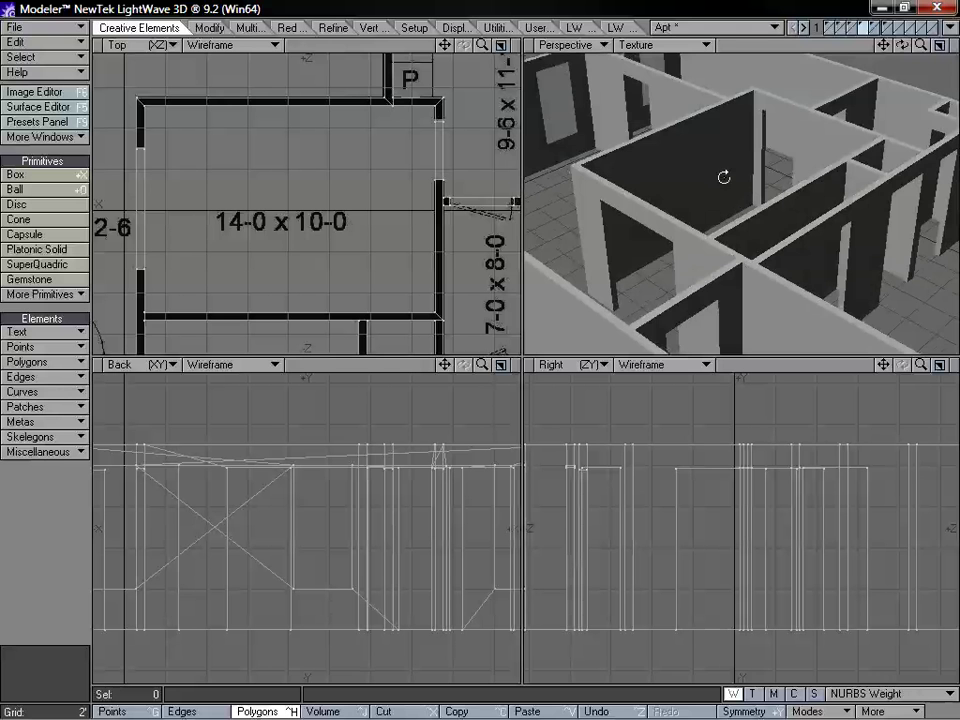
{"action": "left_click_drag", "start_coordinate": [724, 177], "coordinate": [768, 203], "text": "alt"}
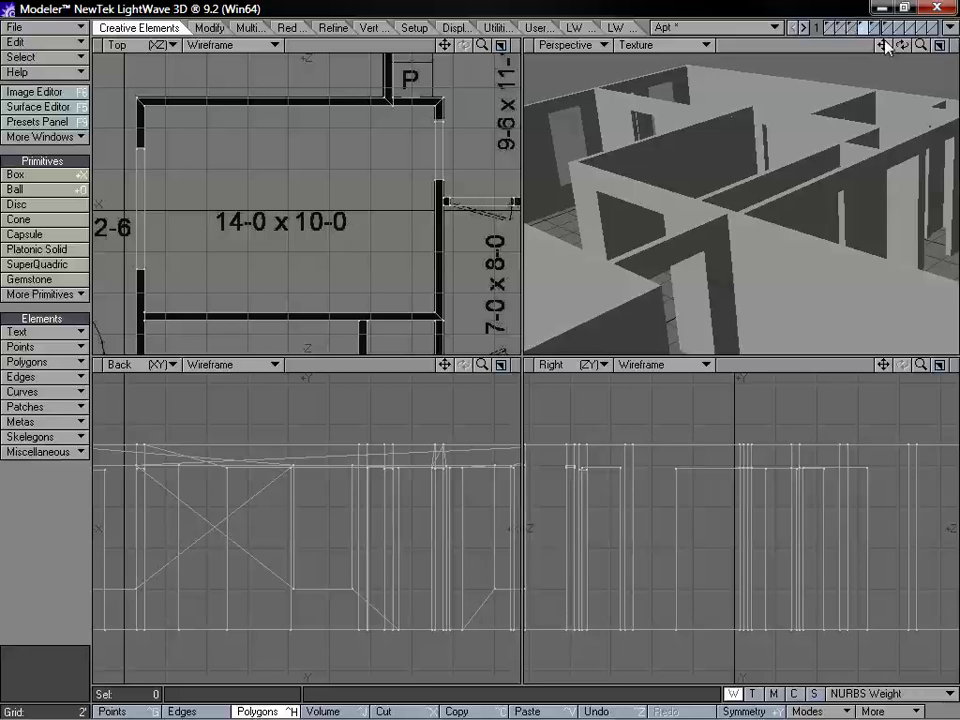
{"action": "left_click_drag", "start_coordinate": [884, 46], "coordinate": [952, 82]}
{"action": "left_click", "coordinate": [668, 189]}
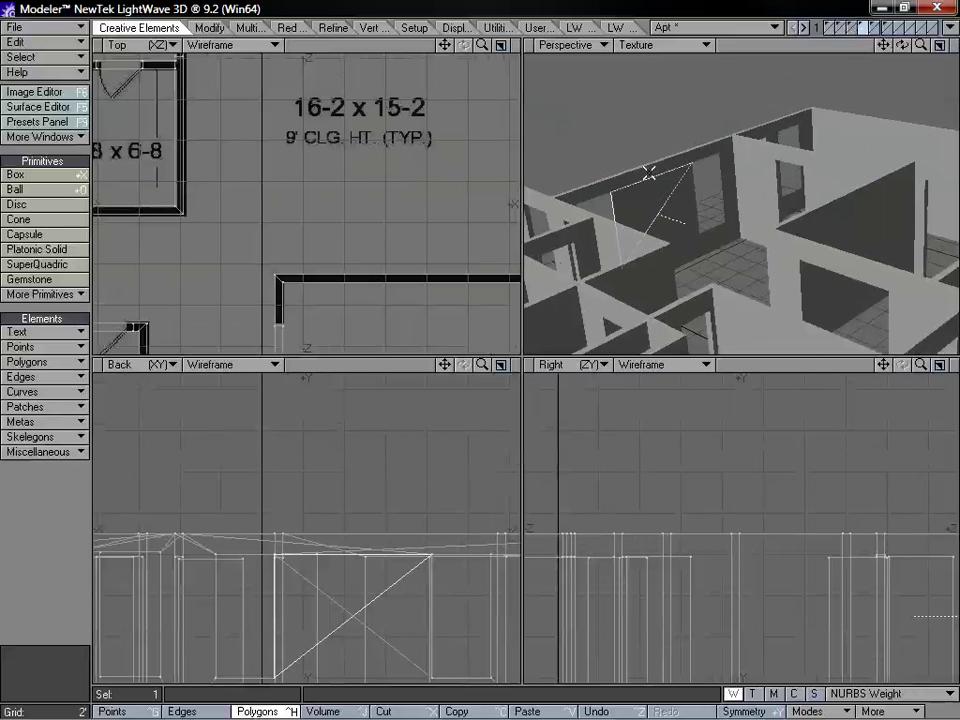
{"action": "left_click", "coordinate": [665, 172]}
{"action": "left_click", "coordinate": [717, 151], "text": "shift"}
{"action": "left_click_drag", "start_coordinate": [819, 211], "coordinate": [716, 235], "text": "alt"}
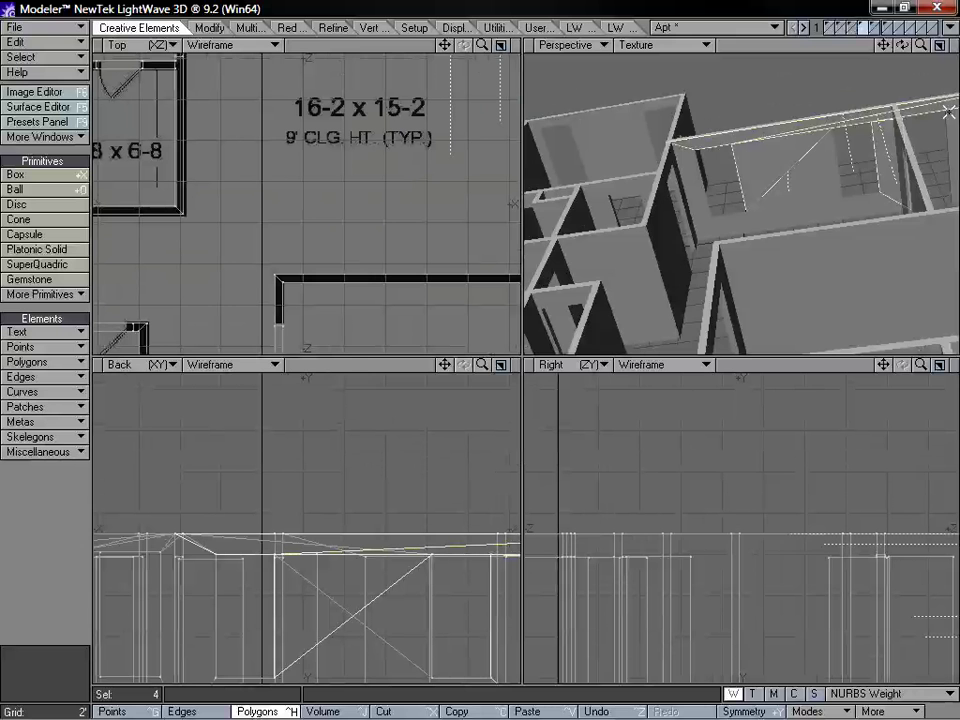
{"action": "left_click_drag", "start_coordinate": [771, 157], "coordinate": [837, 219], "text": "alt"}
{"action": "left_click", "coordinate": [72, 494]}
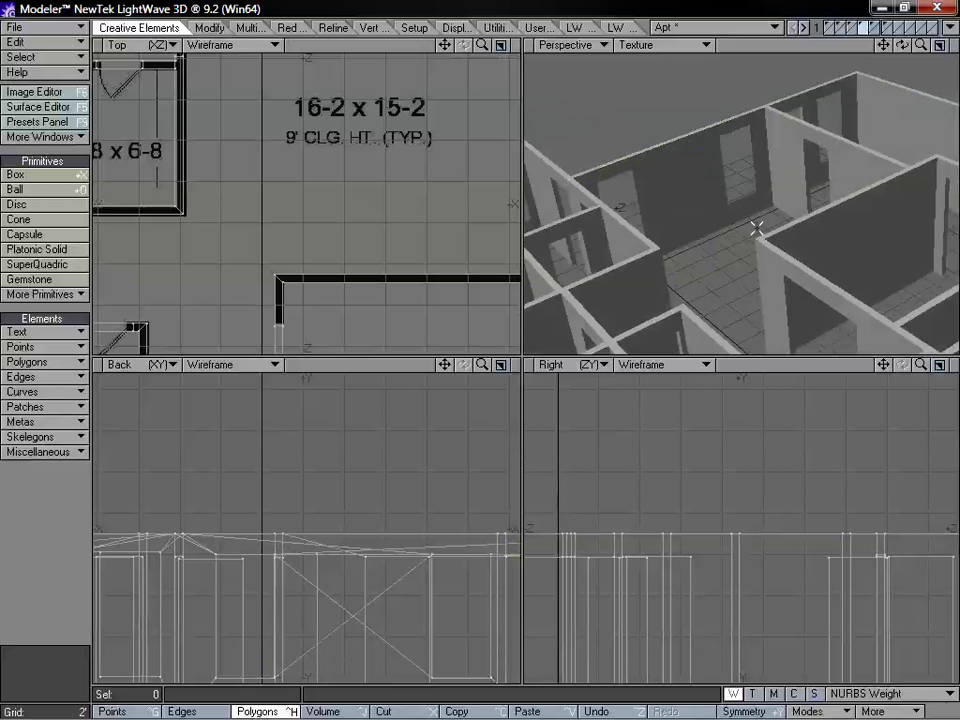
Examine the room layout from above, ending on the 14-0 x 10-0 room in a full-size perspective view
{"action": "left_click_drag", "start_coordinate": [754, 225], "coordinate": [862, 172], "text": "alt"}
{"action": "left_click_drag", "start_coordinate": [919, 48], "coordinate": [800, 210]}
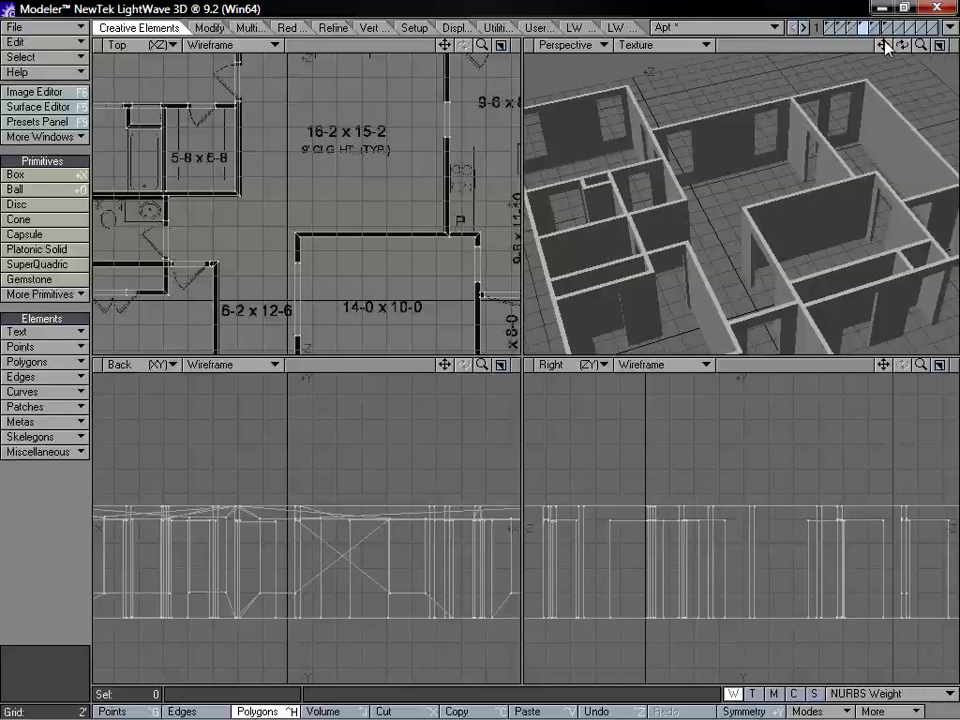
{"action": "left_click_drag", "start_coordinate": [885, 45], "coordinate": [886, 2]}
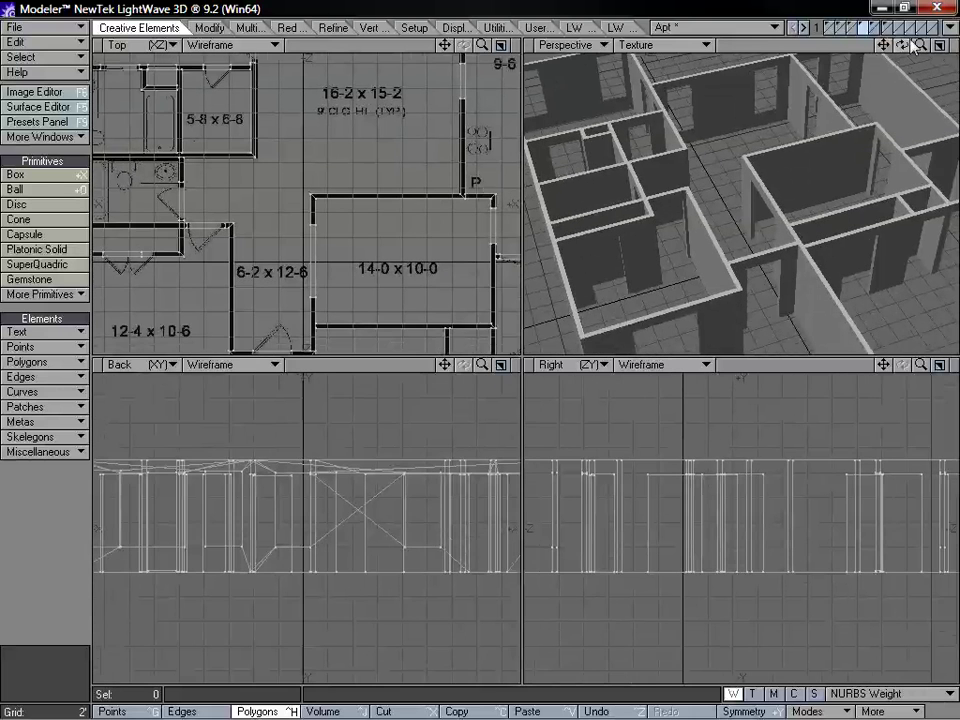
{"action": "left_click_drag", "start_coordinate": [919, 46], "coordinate": [825, 132]}
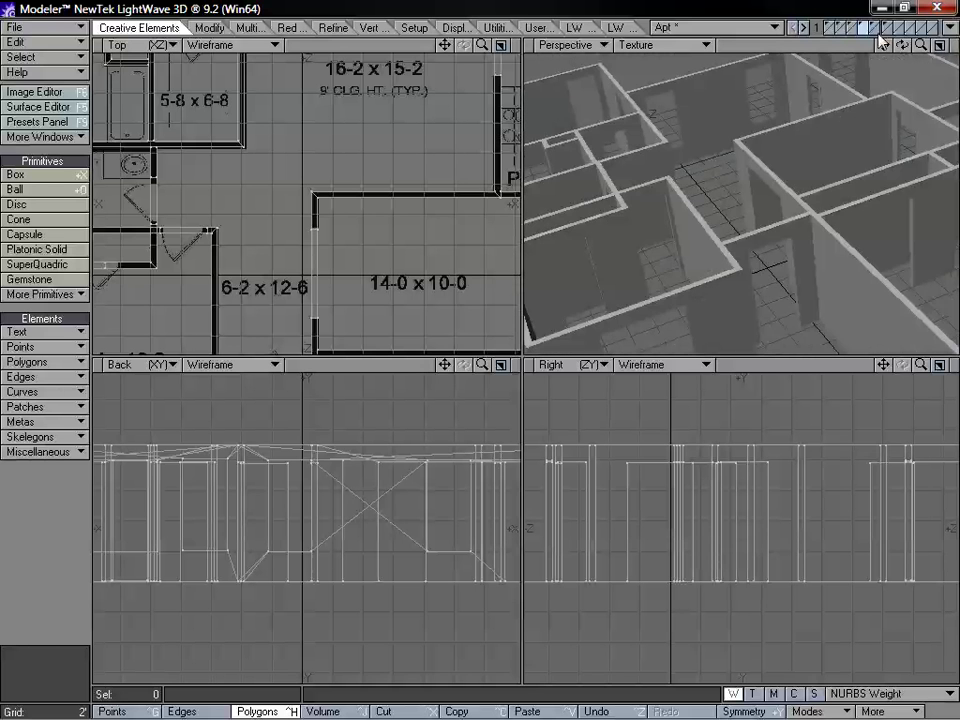
{"action": "left_click_drag", "start_coordinate": [883, 45], "coordinate": [885, 98]}
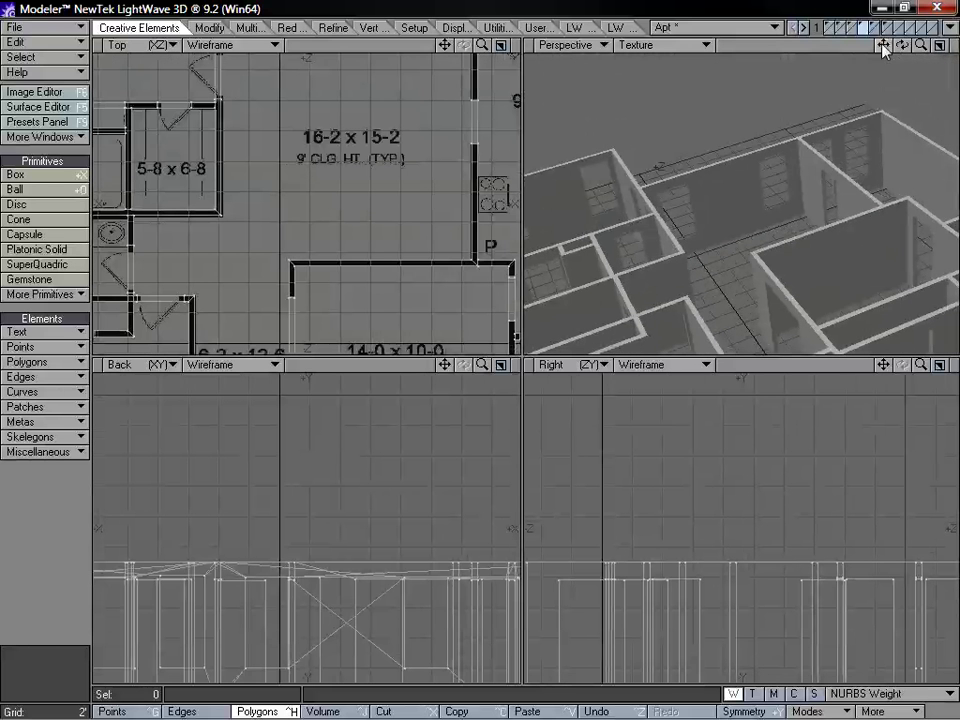
{"action": "left_click_drag", "start_coordinate": [755, 293], "coordinate": [879, 122]}
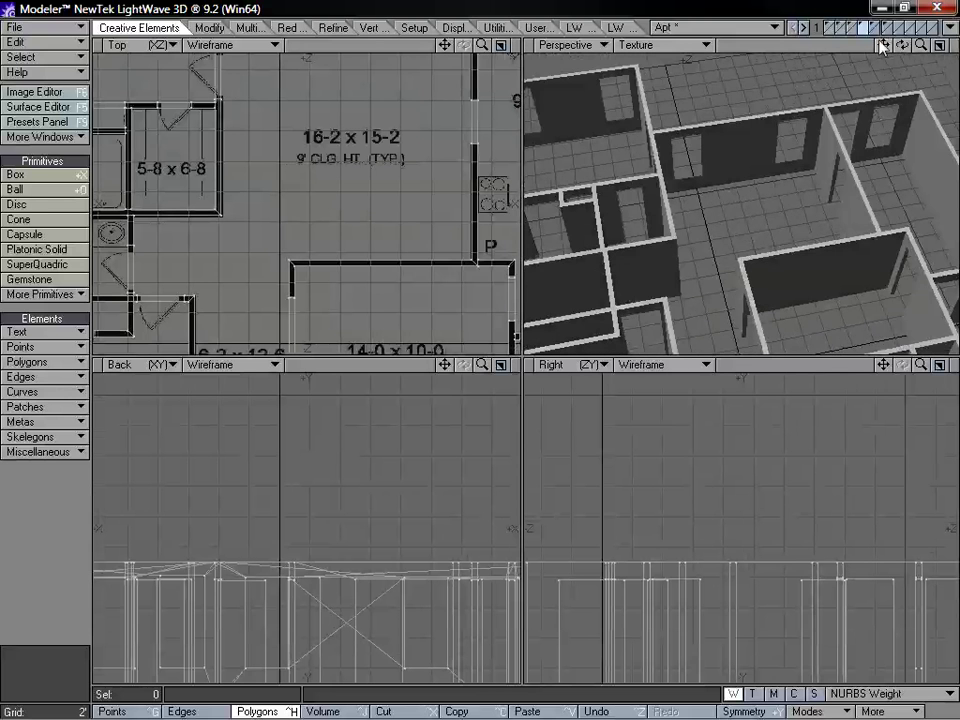
{"action": "left_click_drag", "start_coordinate": [882, 48], "coordinate": [789, 12]}
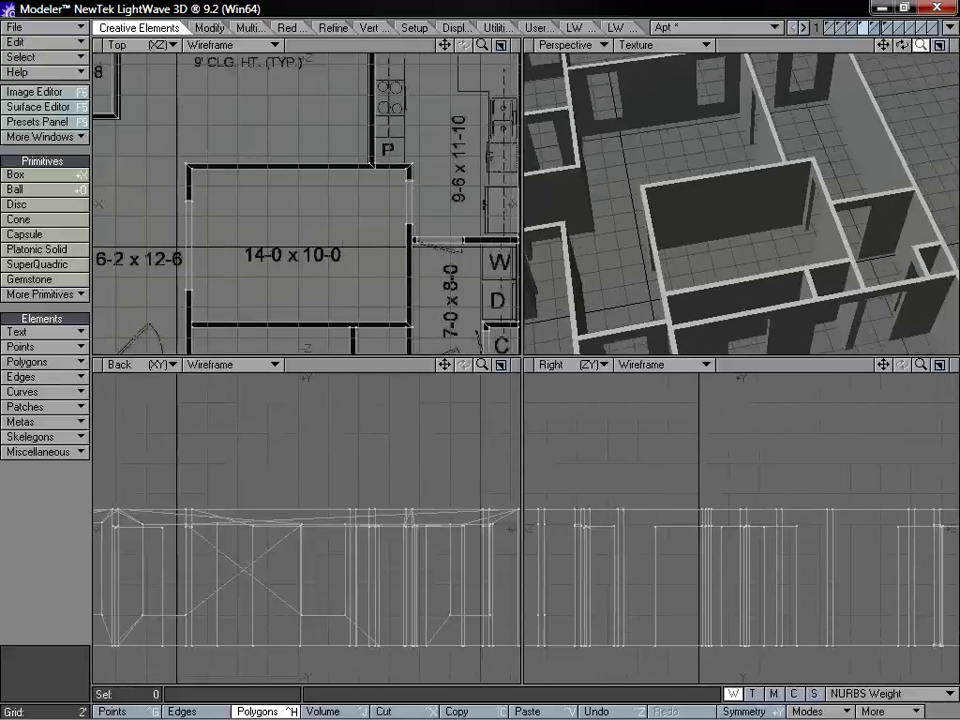
{"action": "mouse_move", "coordinate": [920, 44]}
{"action": "left_mouse_down"}
{"action": "mouse_move", "coordinate": [930, 70]}
{"action": "mouse_move", "coordinate": [926, 47]}
{"action": "left_mouse_up"}
{"action": "left_click_drag", "start_coordinate": [811, 194], "coordinate": [543, 99], "text": "alt"}
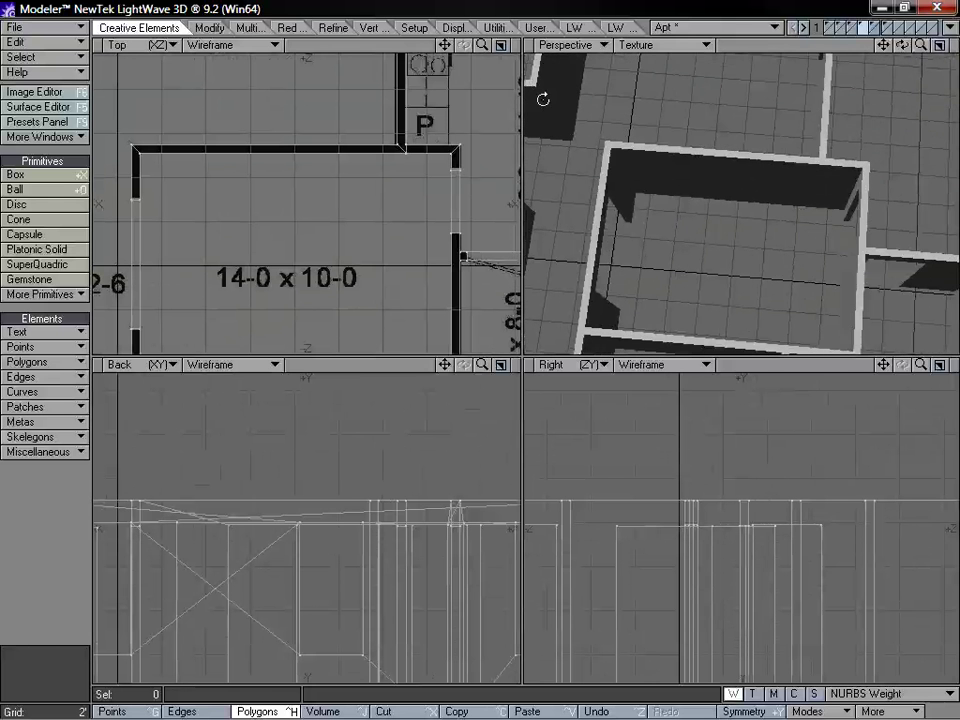
{"action": "left_click_drag", "start_coordinate": [443, 45], "coordinate": [441, 3]}
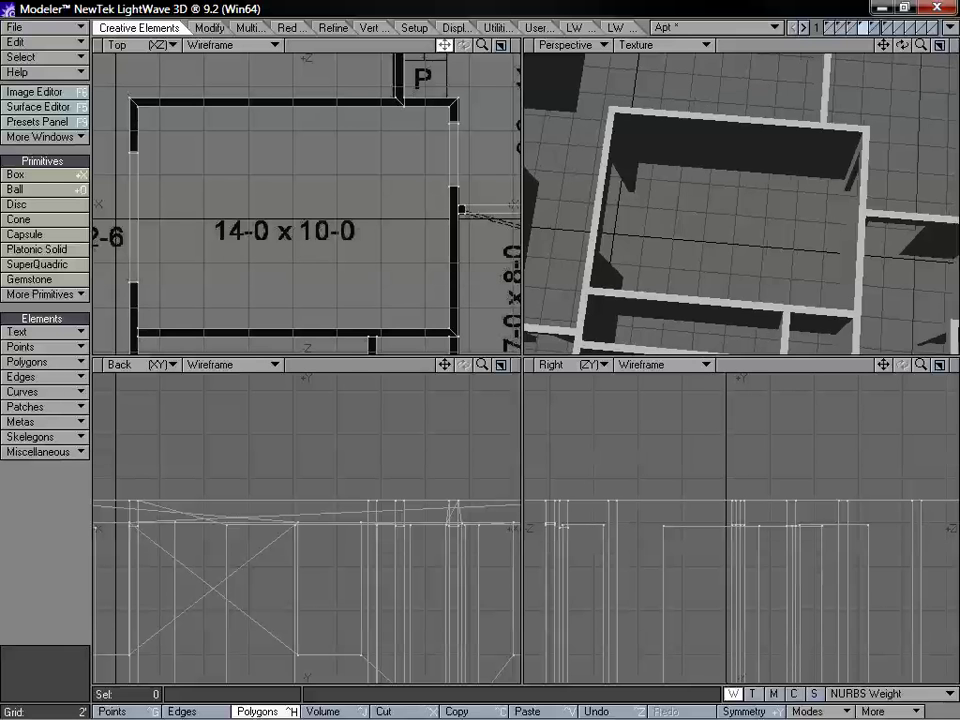
{"action": "left_click_drag", "start_coordinate": [693, 194], "coordinate": [748, 214]}
{"action": "key", "text": "KP_0"}
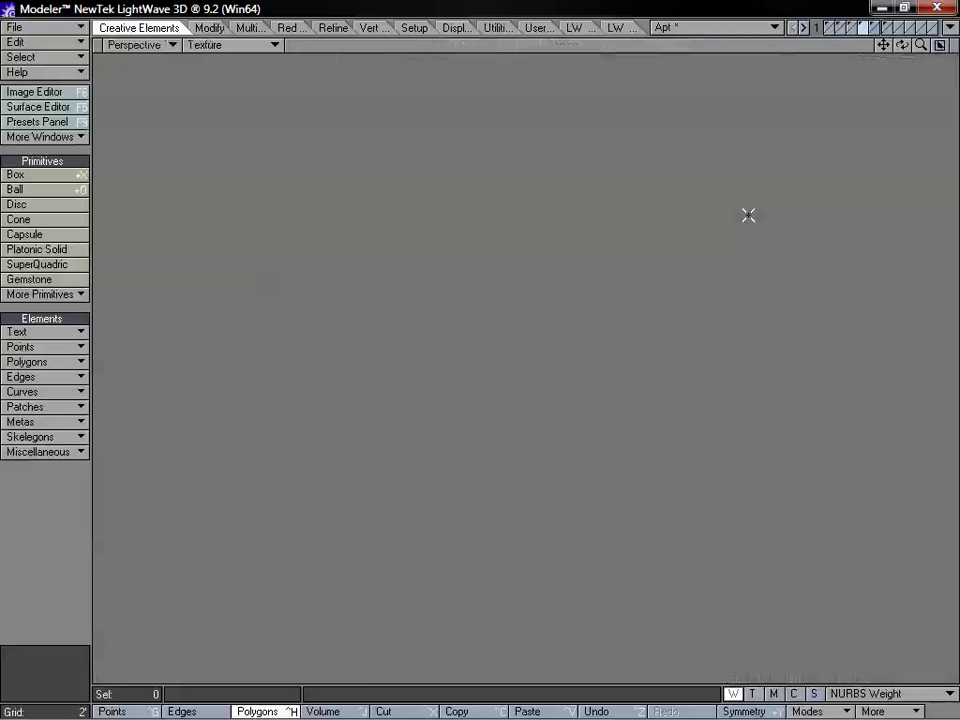
{"action": "key", "text": "a"}
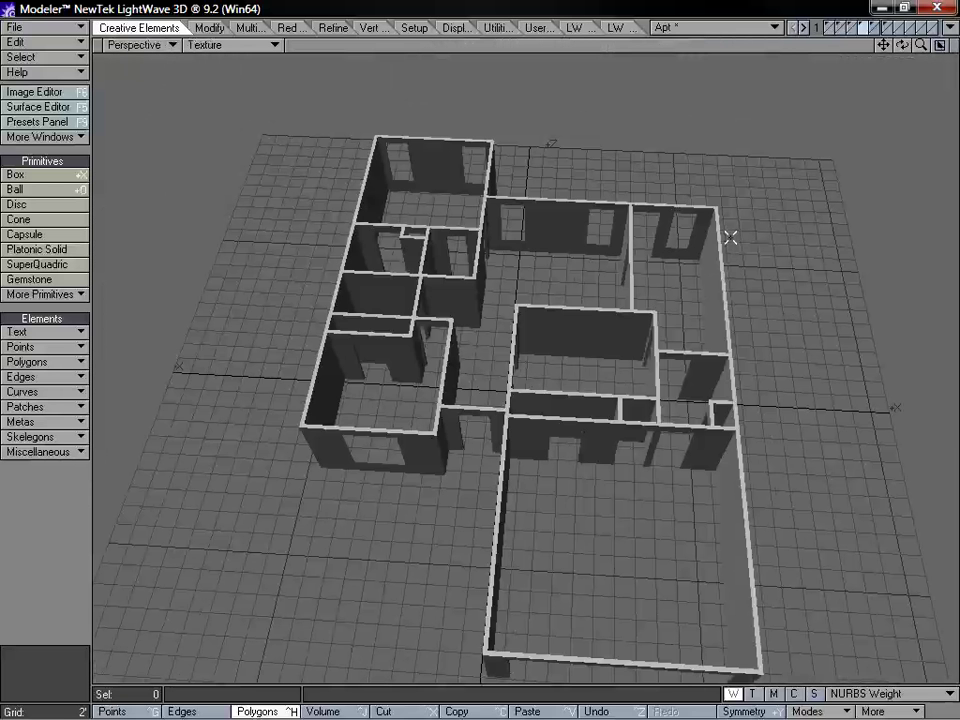
{"action": "left_click_drag", "start_coordinate": [917, 48], "coordinate": [953, 48]}
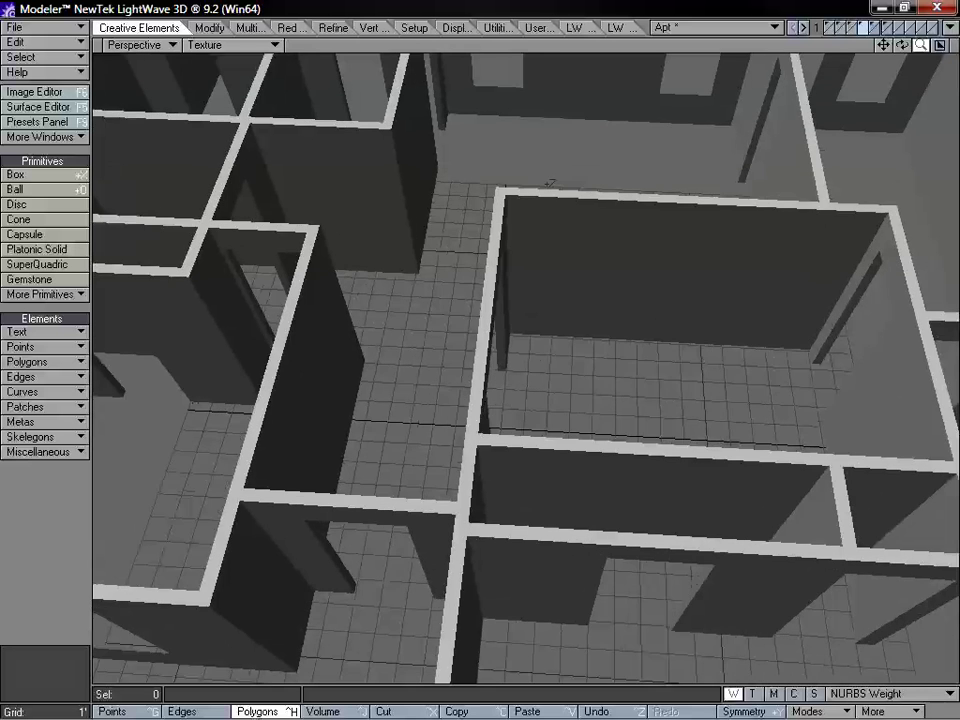
{"action": "left_click_drag", "start_coordinate": [893, 48], "coordinate": [910, 57]}
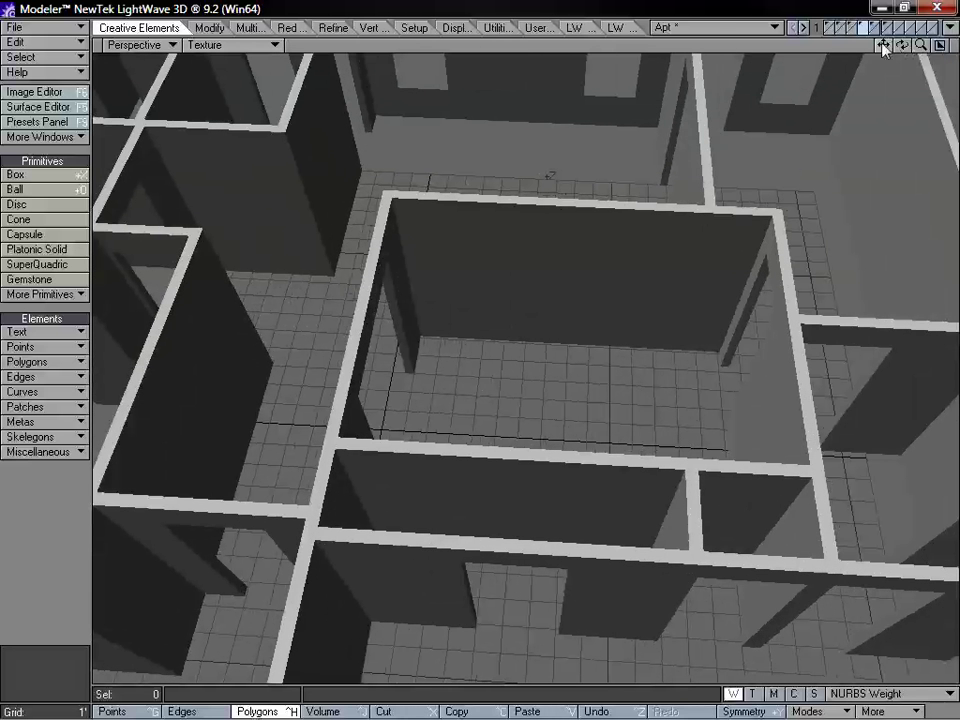
Switch to an empty layer and show the wall layer in the background
{"action": "left_click", "coordinate": [885, 28]}
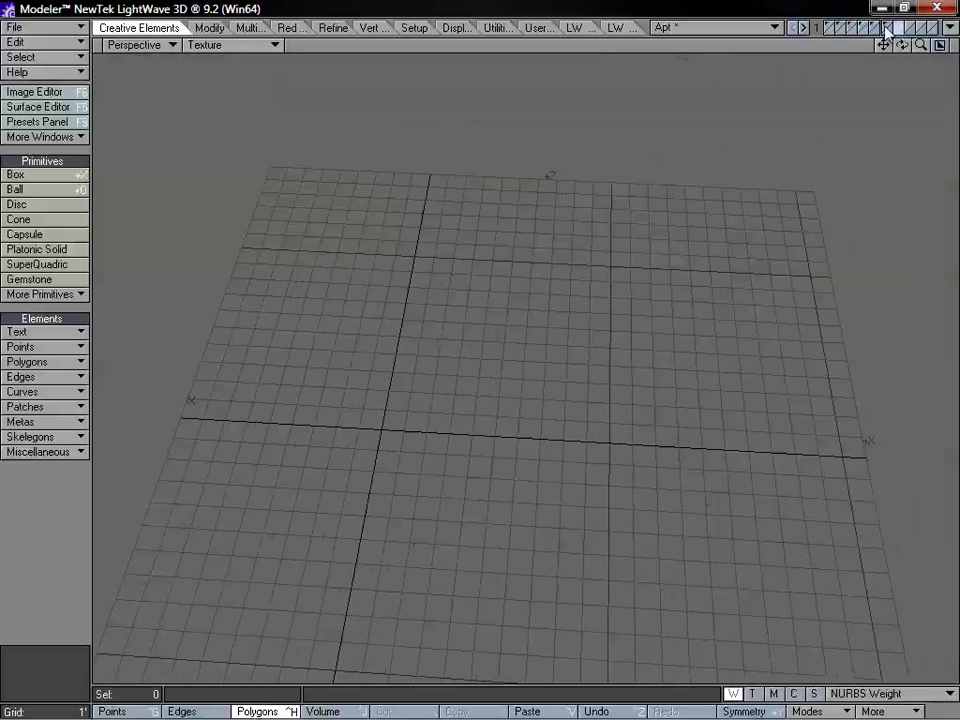
{"action": "left_click", "coordinate": [867, 32]}
{"action": "left_click_drag", "start_coordinate": [631, 350], "coordinate": [518, 322], "text": "alt"}
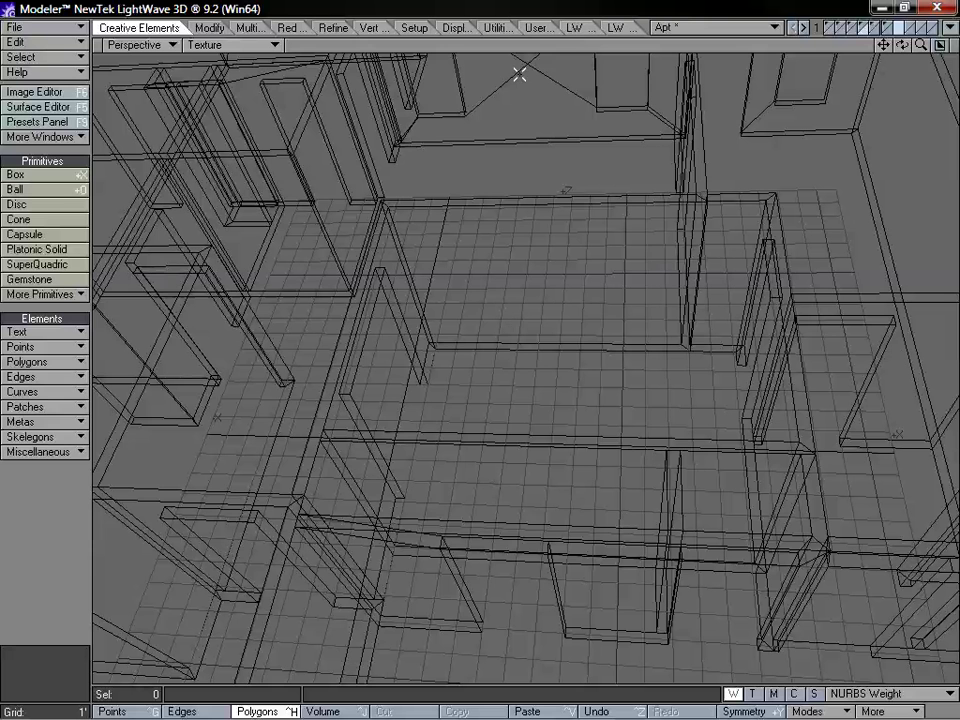
Draw a rectangle of about 4302 x 3071 mm along the inner wall faces of the 14-0 x 10-0 room
{"action": "left_click", "coordinate": [583, 28]}
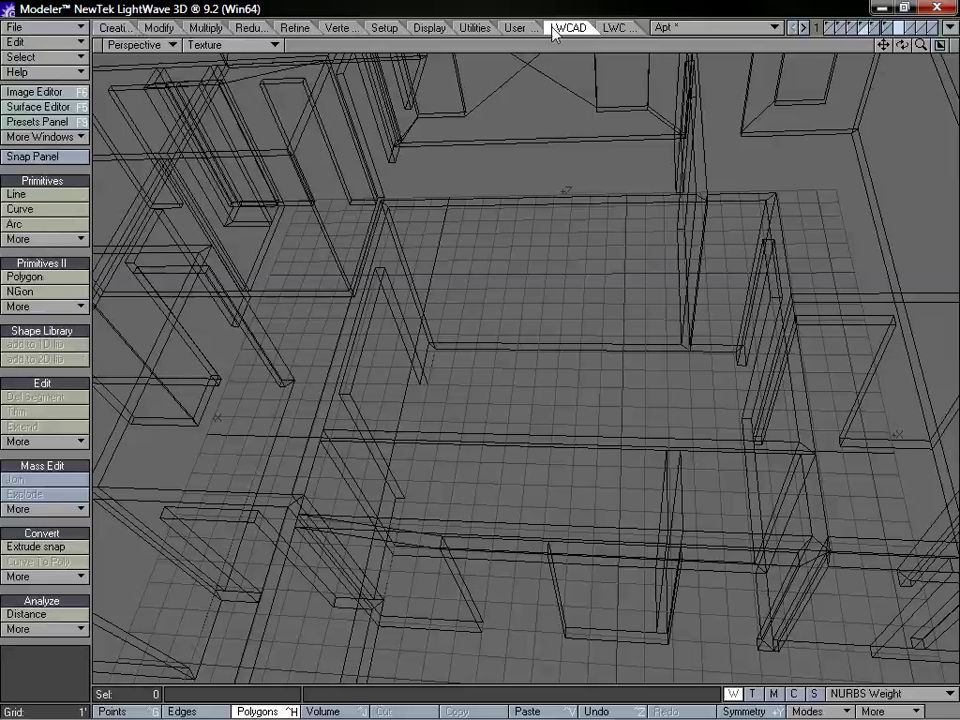
{"action": "left_click", "coordinate": [22, 224]}
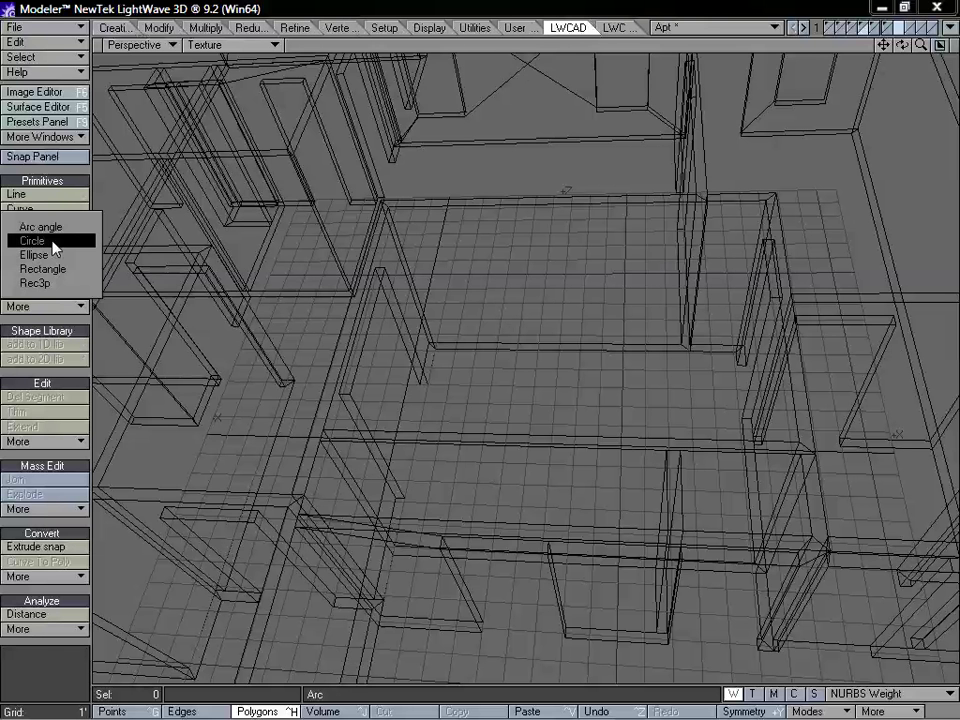
{"action": "left_click", "coordinate": [62, 269]}
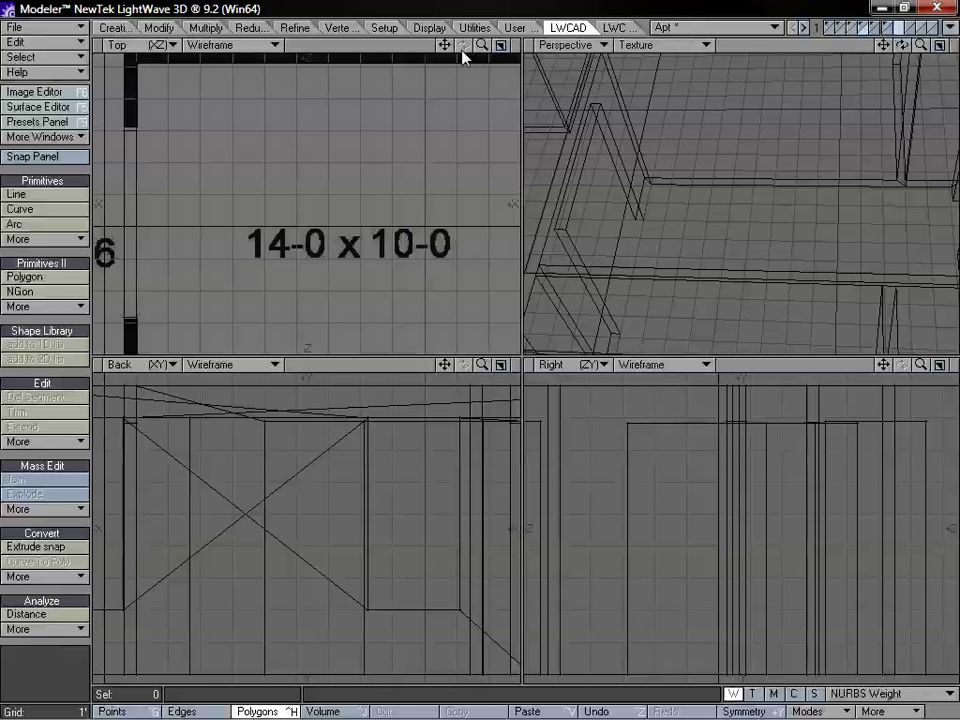
{"action": "left_click_drag", "start_coordinate": [482, 45], "coordinate": [481, 358]}
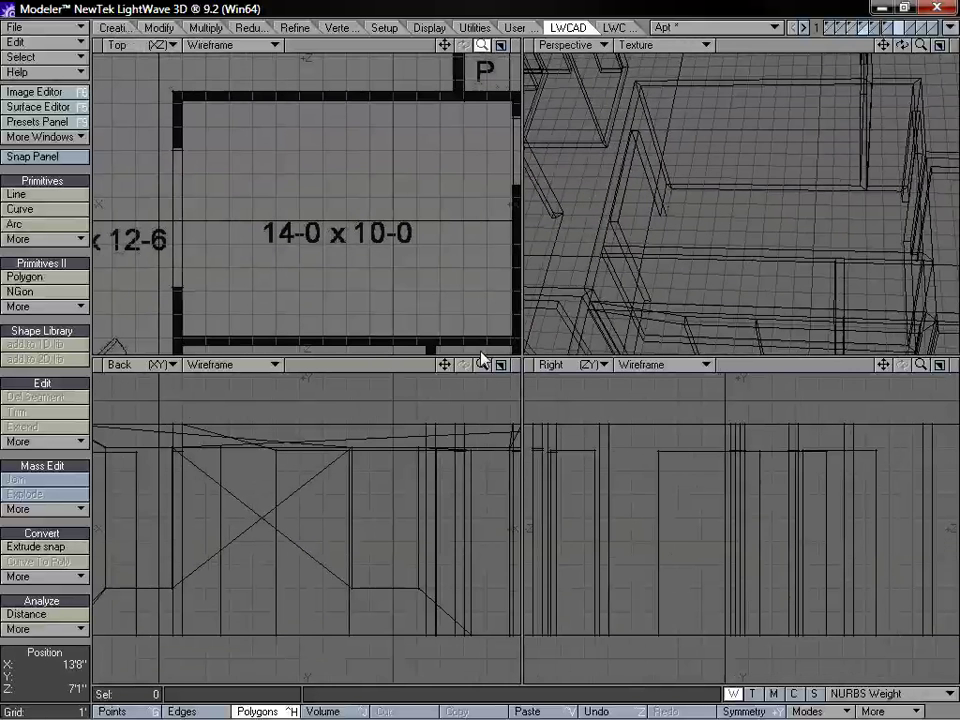
{"action": "left_click_drag", "start_coordinate": [445, 46], "coordinate": [270, 122]}
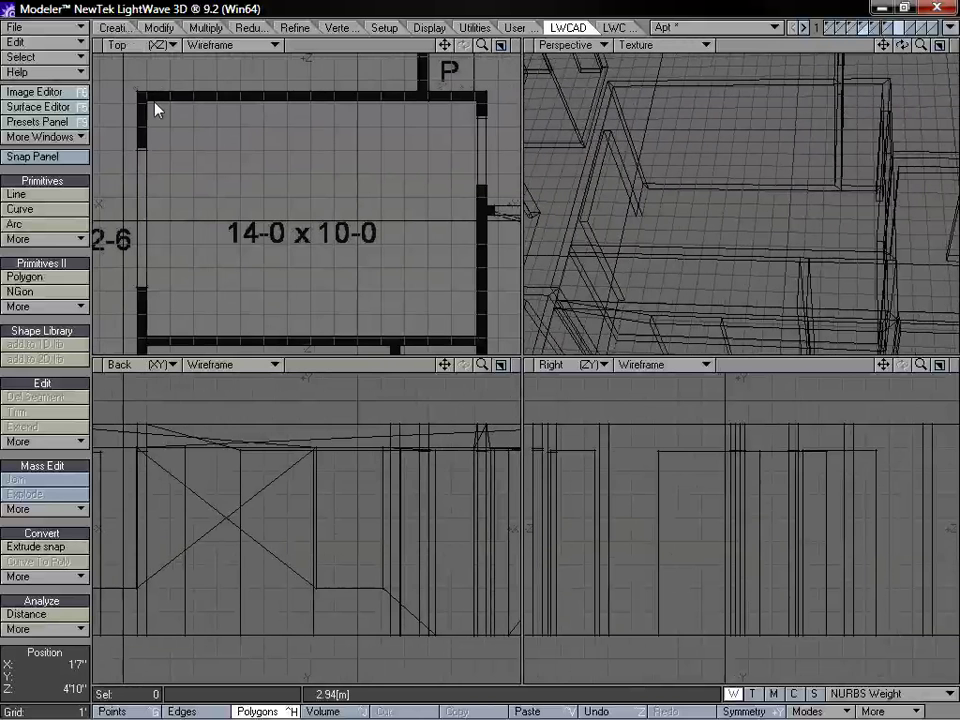
{"action": "left_click_drag", "start_coordinate": [148, 101], "coordinate": [479, 343]}
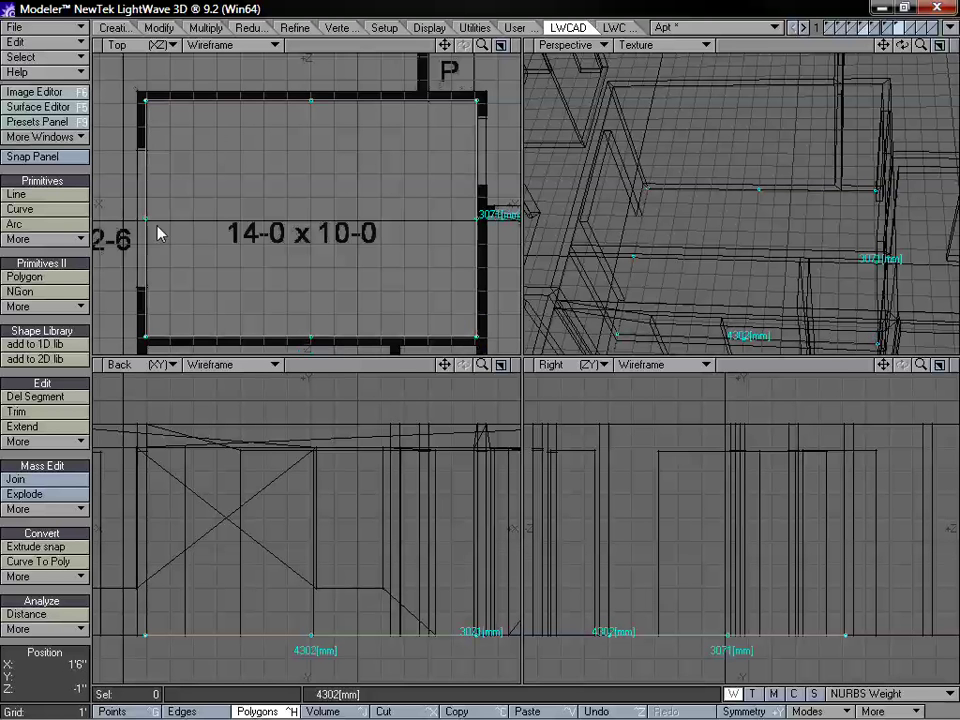
{"action": "left_click_drag", "start_coordinate": [147, 106], "coordinate": [147, 104]}
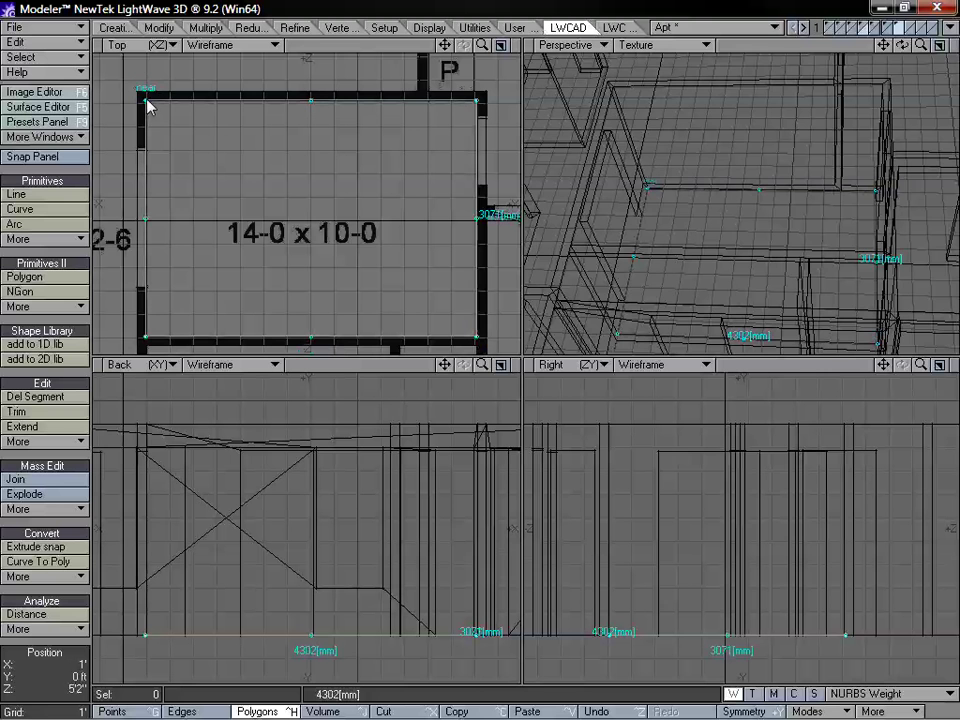
{"action": "left_click_drag", "start_coordinate": [730, 215], "coordinate": [775, 209], "text": "alt"}
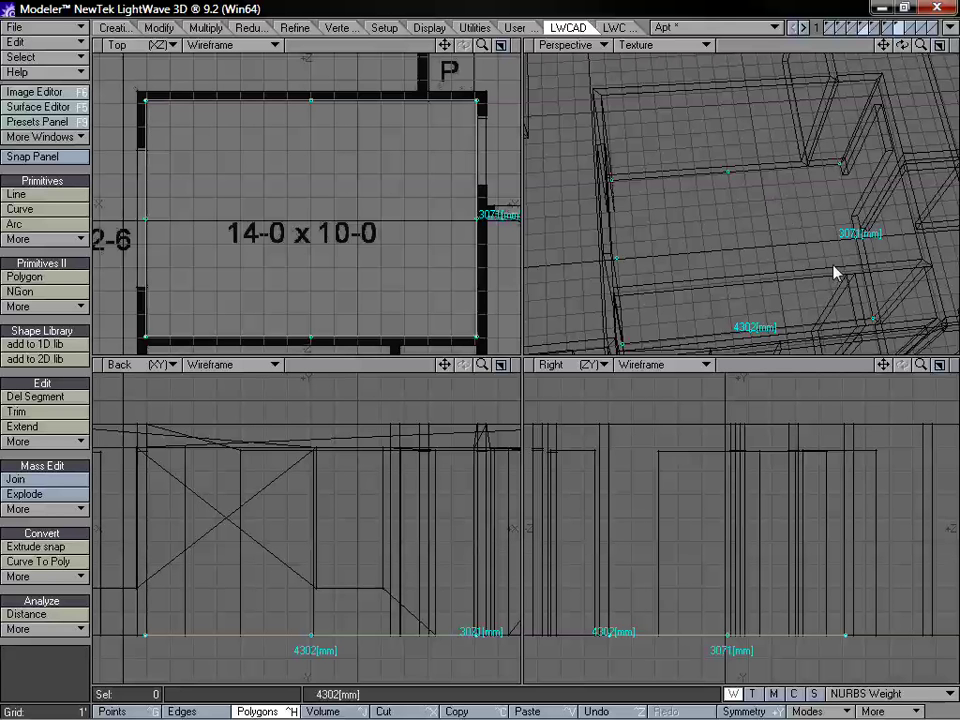
{"action": "key", "text": "space"}
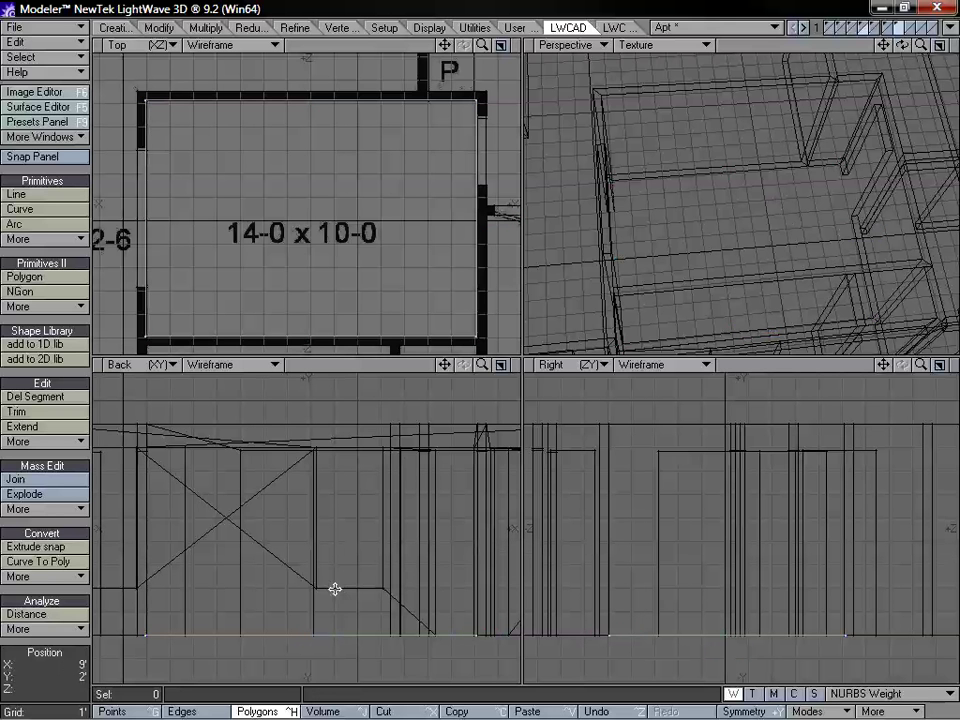
Raise the rectangle vertically from the floor and align it with the wall tops using Move snap
{"action": "left_click_drag", "start_coordinate": [328, 604], "coordinate": [328, 417], "text": "ctrl"}
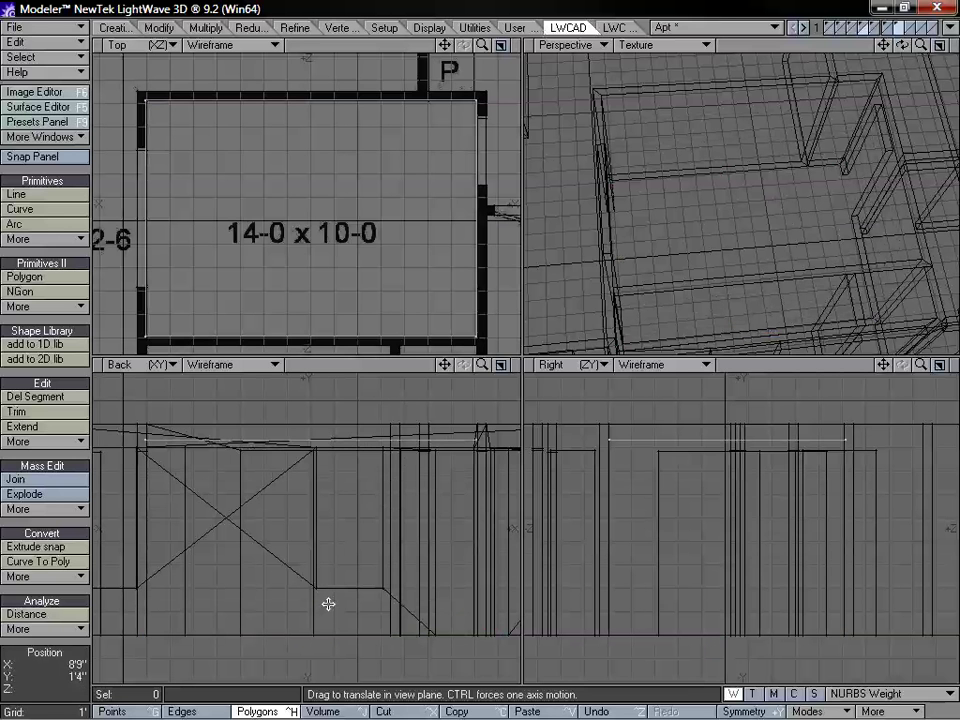
{"action": "left_click", "coordinate": [612, 28]}
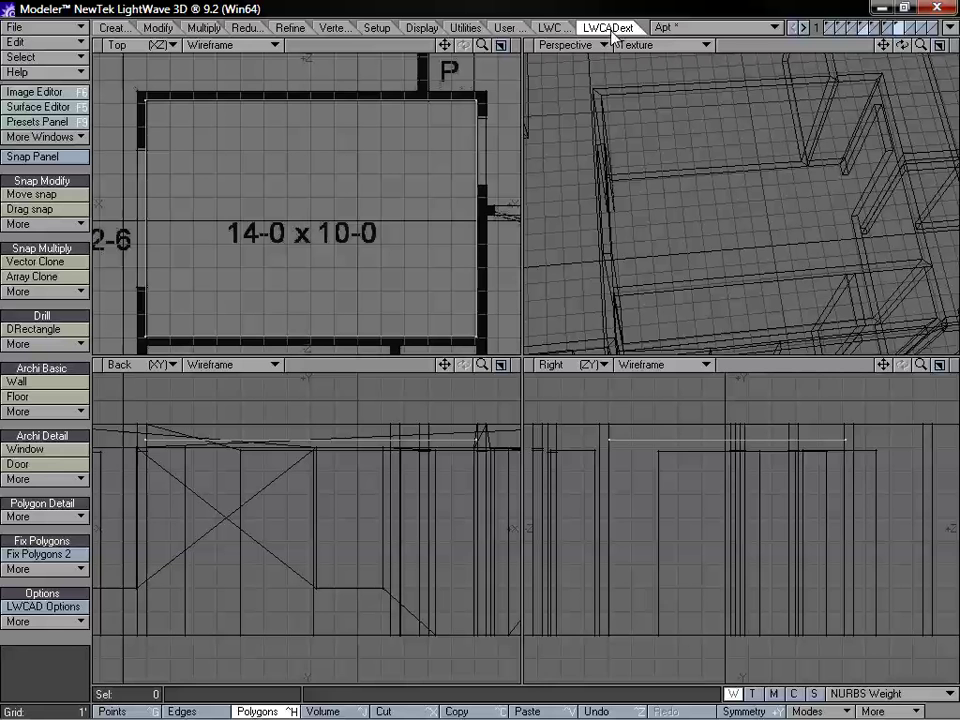
{"action": "left_click", "coordinate": [31, 194]}
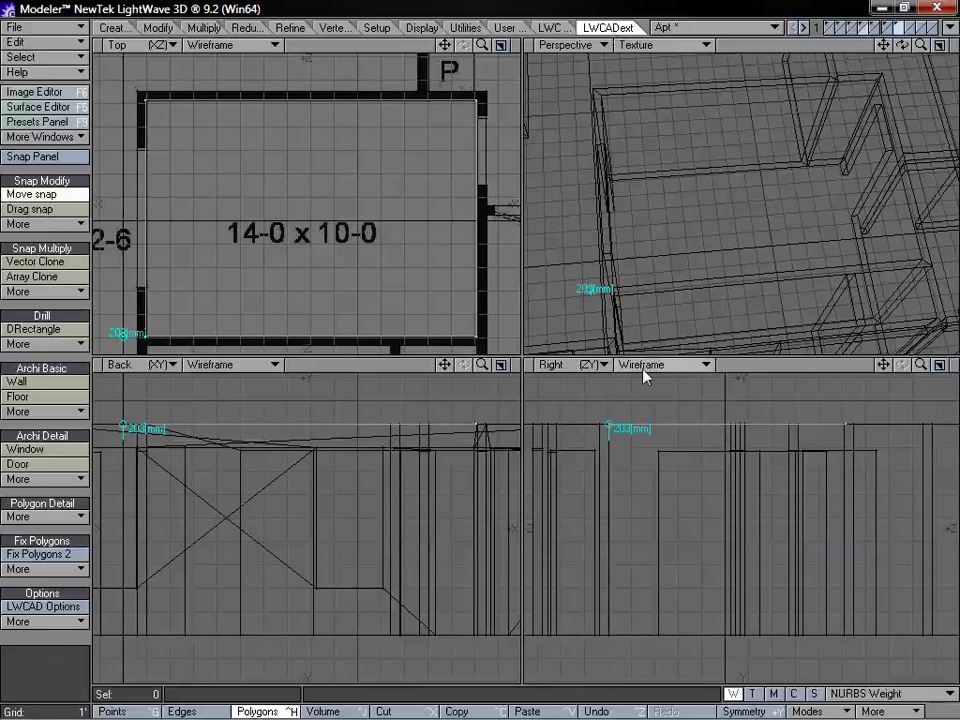
{"action": "key", "text": "space"}
{"action": "left_click_drag", "start_coordinate": [703, 242], "coordinate": [884, 176], "text": "alt"}
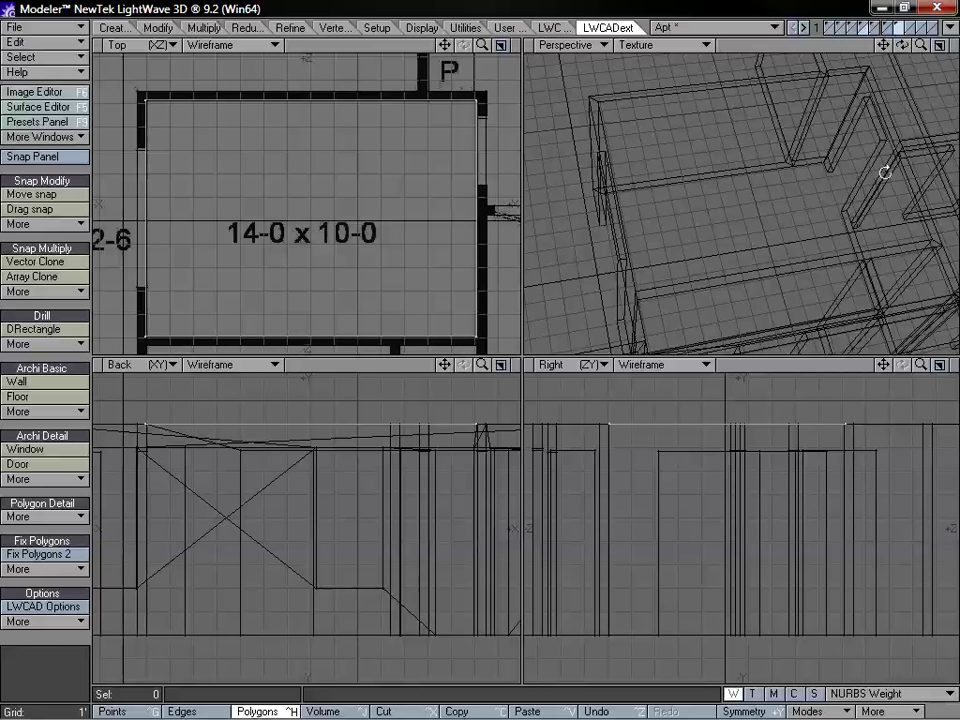
Check the raised rectangle against the background walls in a Textured Wire perspective view
{"action": "left_click", "coordinate": [898, 28]}
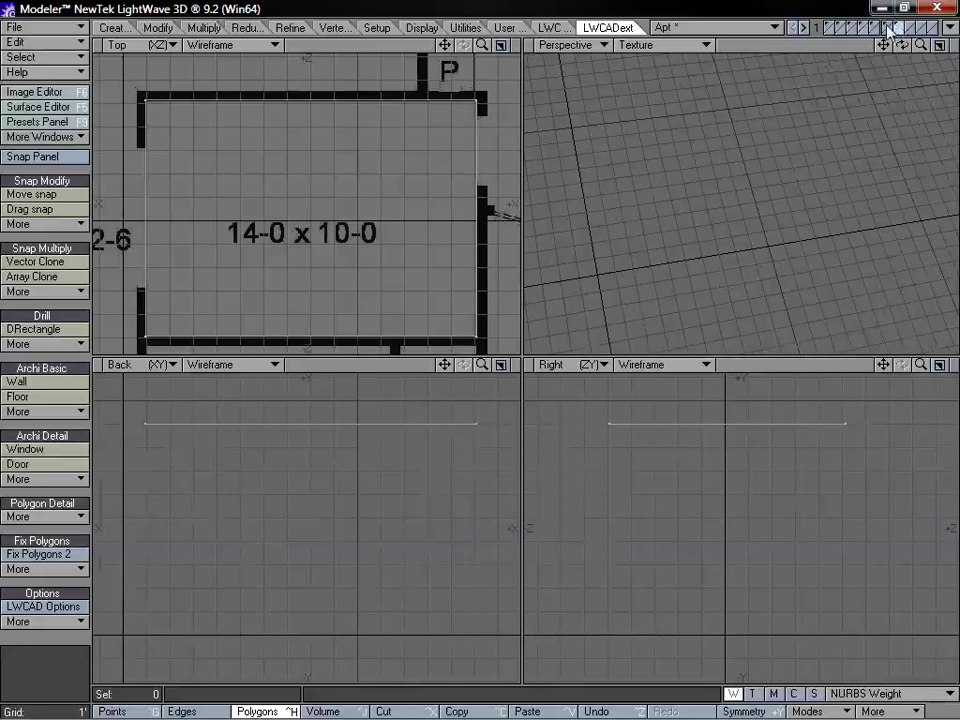
{"action": "left_click", "coordinate": [866, 36]}
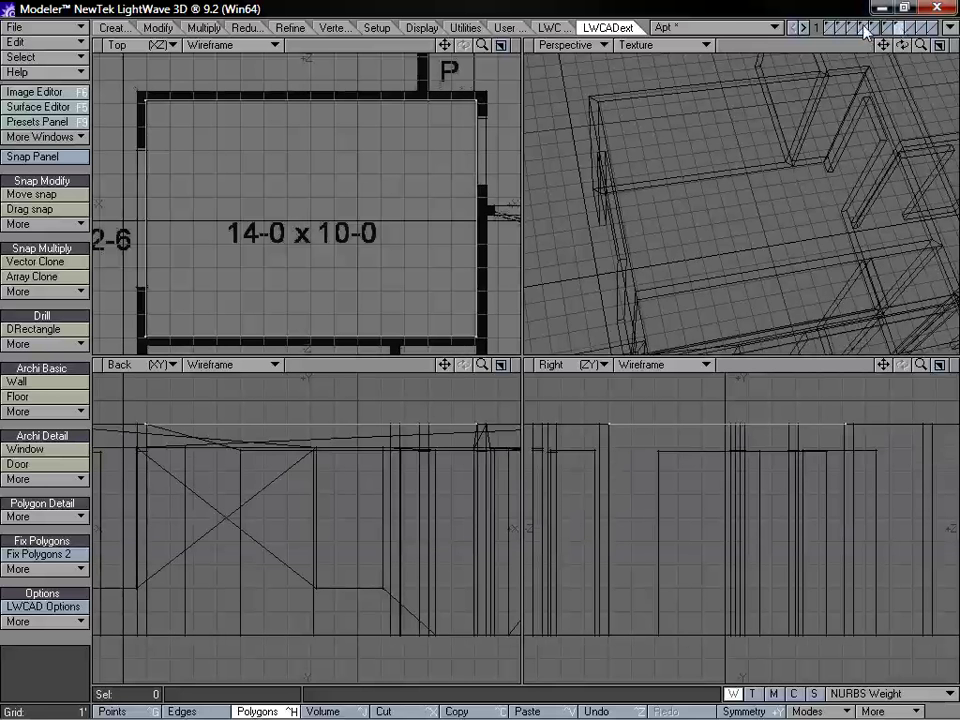
{"action": "left_click_drag", "start_coordinate": [869, 67], "coordinate": [860, 104], "text": "alt"}
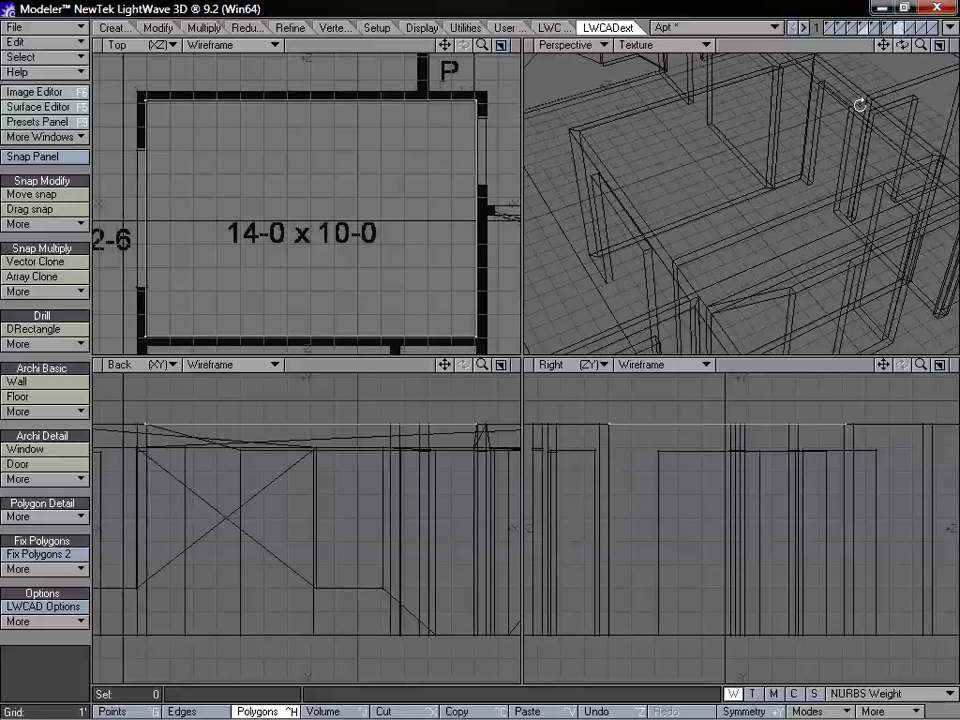
{"action": "left_click_drag", "start_coordinate": [886, 48], "coordinate": [874, 60]}
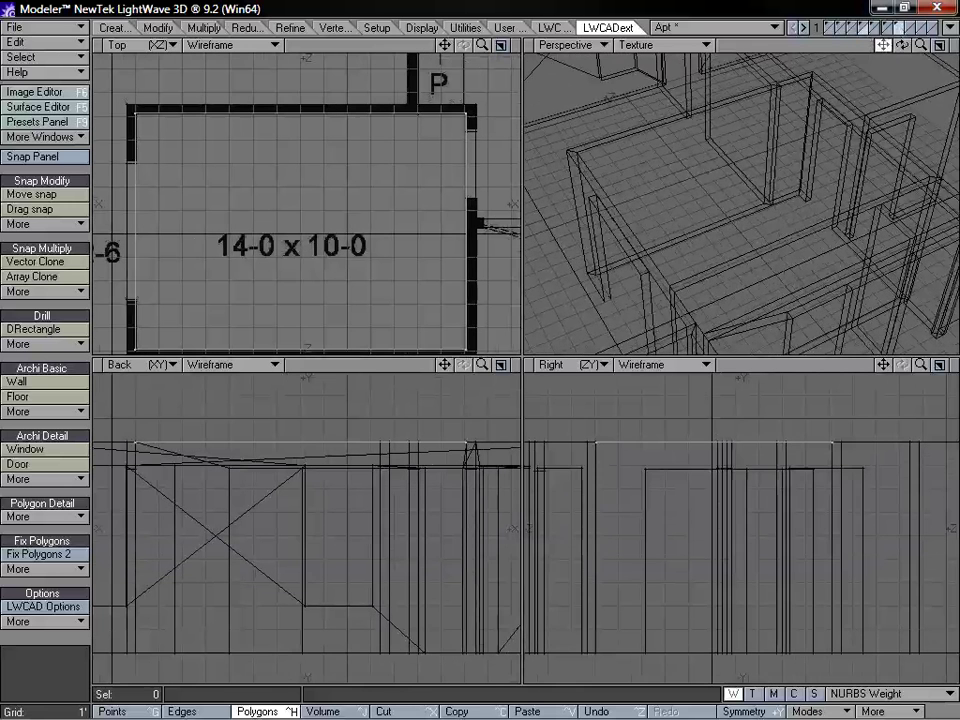
{"action": "left_click", "coordinate": [636, 45]}
{"action": "left_click", "coordinate": [642, 61]}
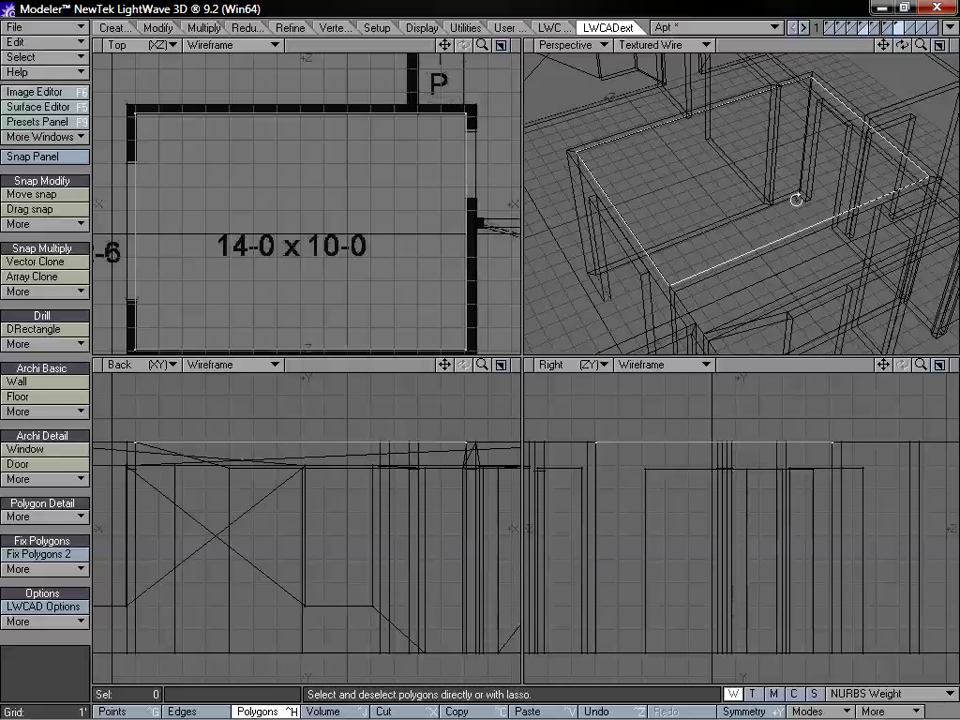
{"action": "mouse_move", "coordinate": [795, 199]}
{"action": "left_mouse_down", "text": "alt"}
{"action": "mouse_move", "coordinate": [701, 223]}
{"action": "mouse_move", "coordinate": [791, 200]}
{"action": "mouse_move", "coordinate": [857, 117]}
{"action": "left_mouse_up", "text": "alt"}
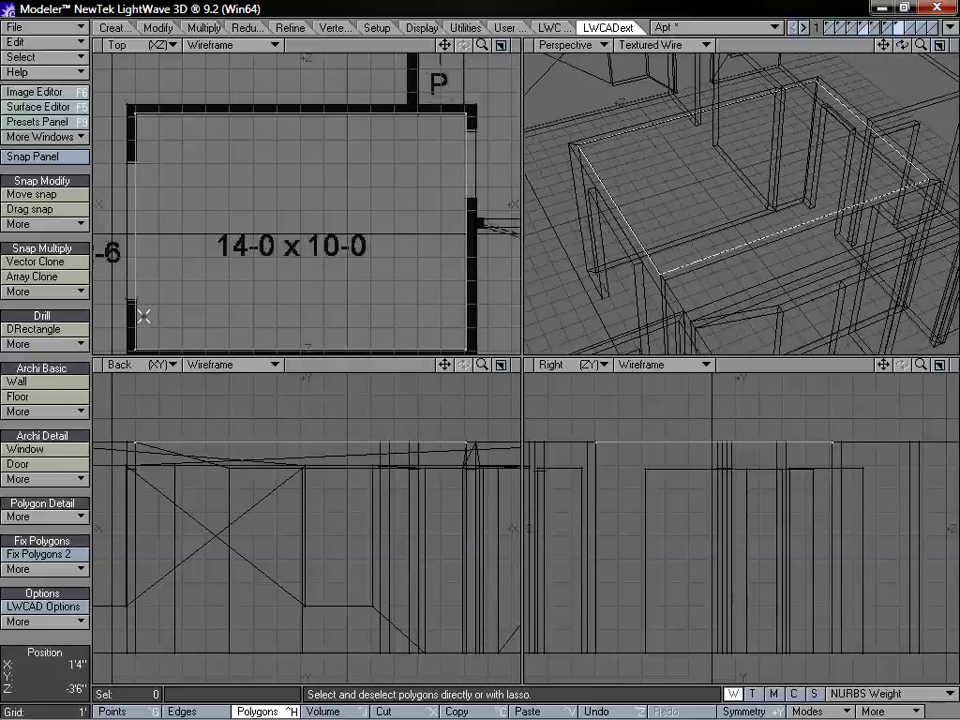
Sweep a Profiler molding along the rectangle at the wall tops and return the perspective view to Texture shading
{"action": "left_click", "coordinate": [52, 517]}
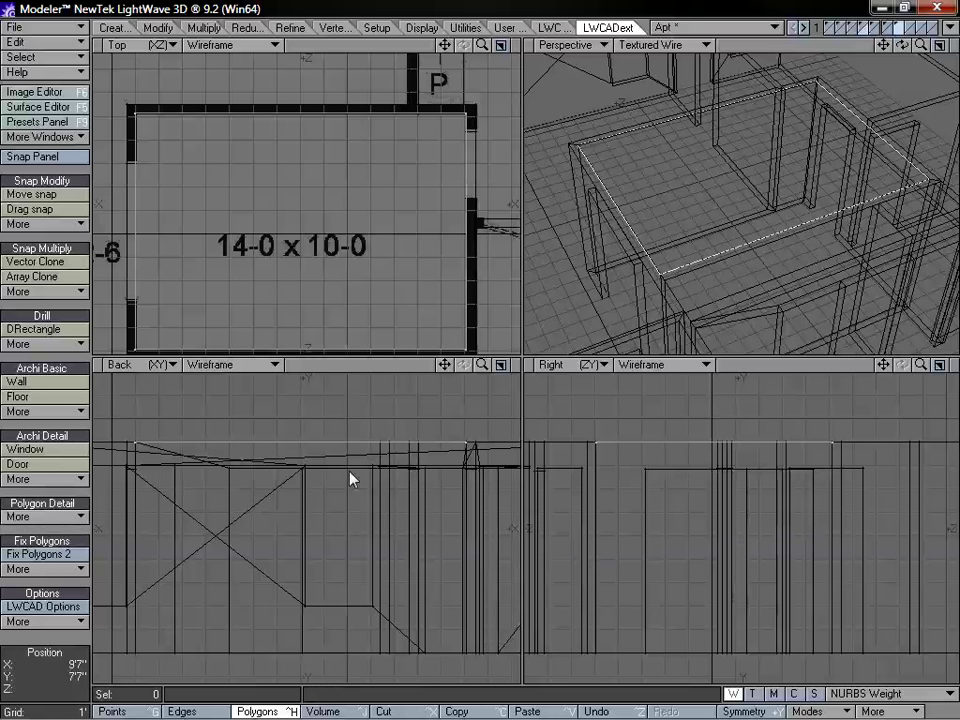
{"action": "mouse_move", "coordinate": [399, 444]}
{"action": "left_mouse_down"}
{"action": "mouse_move", "coordinate": [416, 443]}
{"action": "mouse_move", "coordinate": [404, 444]}
{"action": "left_mouse_up"}
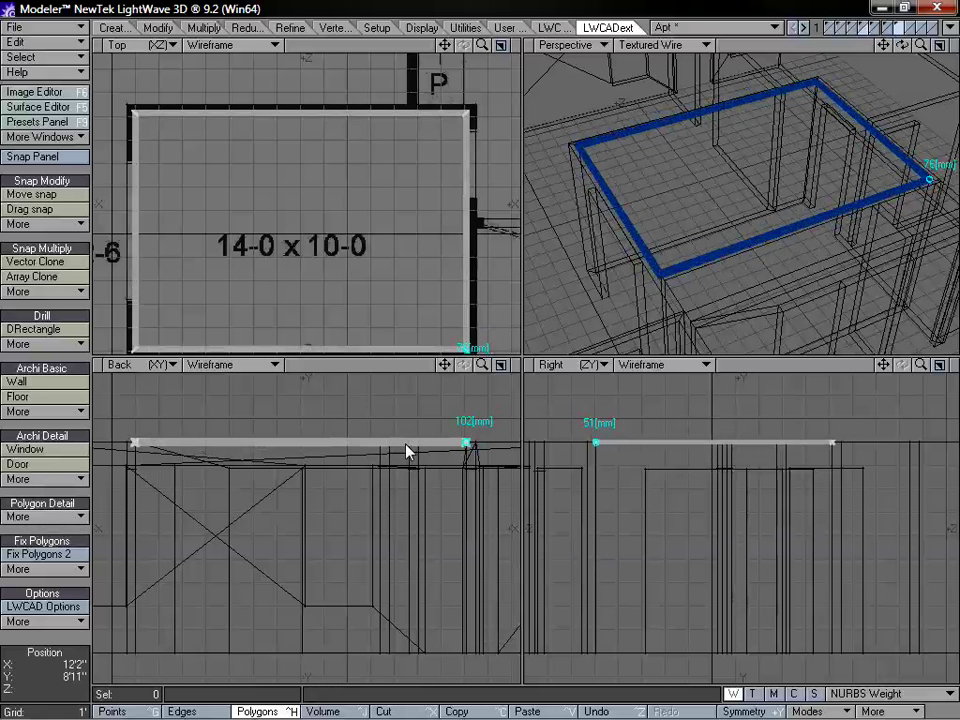
{"action": "left_click", "coordinate": [652, 44]}
{"action": "left_click", "coordinate": [650, 32]}
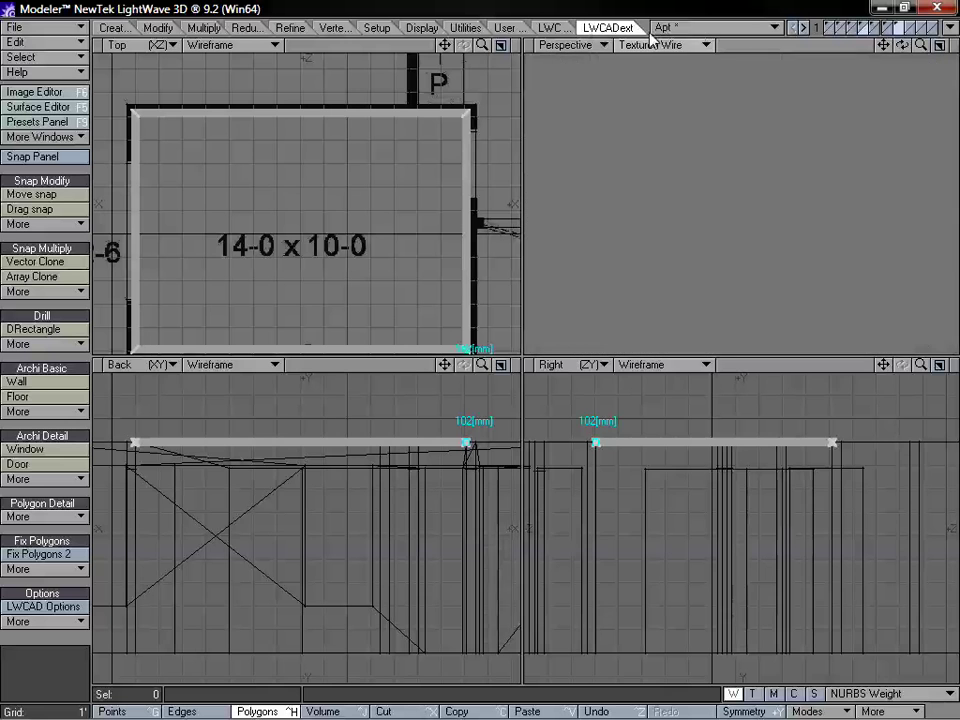
{"action": "left_click_drag", "start_coordinate": [921, 46], "coordinate": [890, 100]}
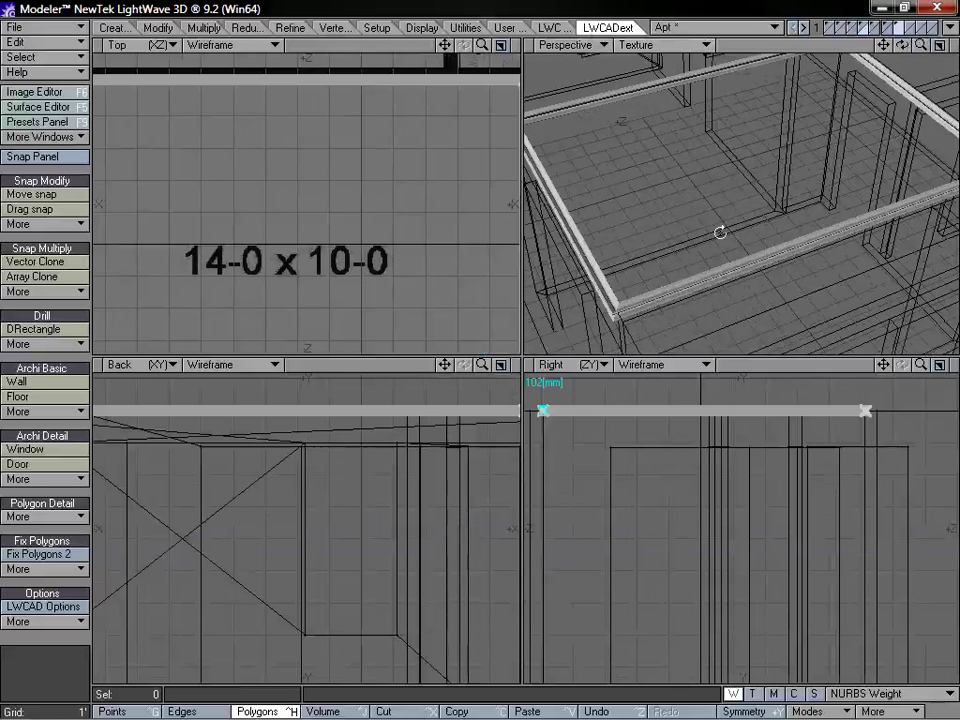
{"action": "left_click_drag", "start_coordinate": [720, 232], "coordinate": [697, 218], "text": "alt"}
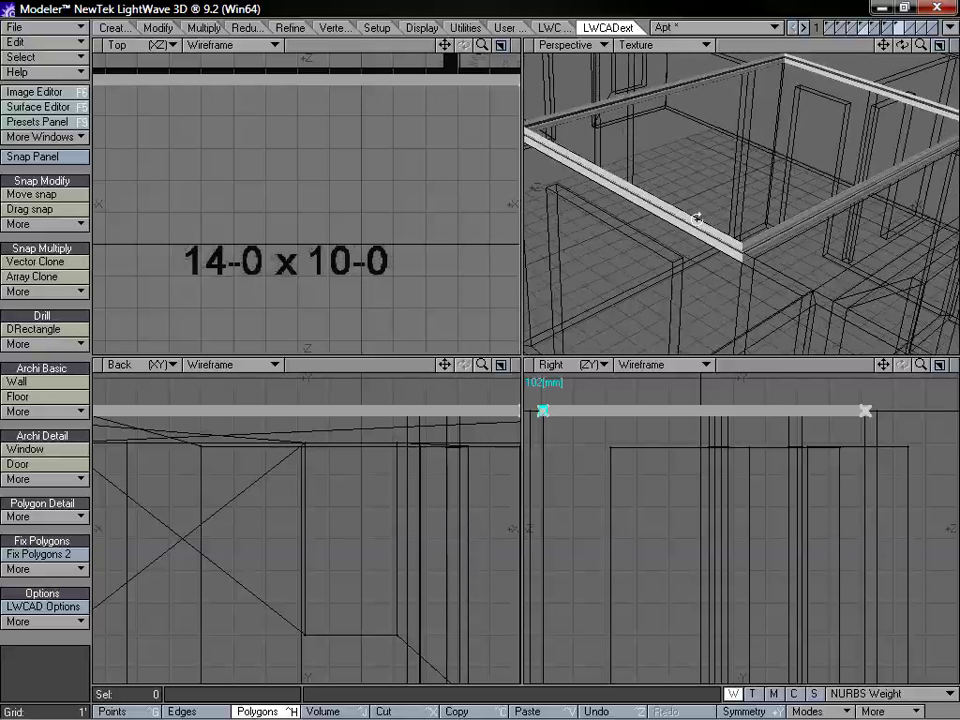
Set the Profiler shape to hand_rail_06.s2d from the Hand rails library
{"action": "key", "text": "n"}
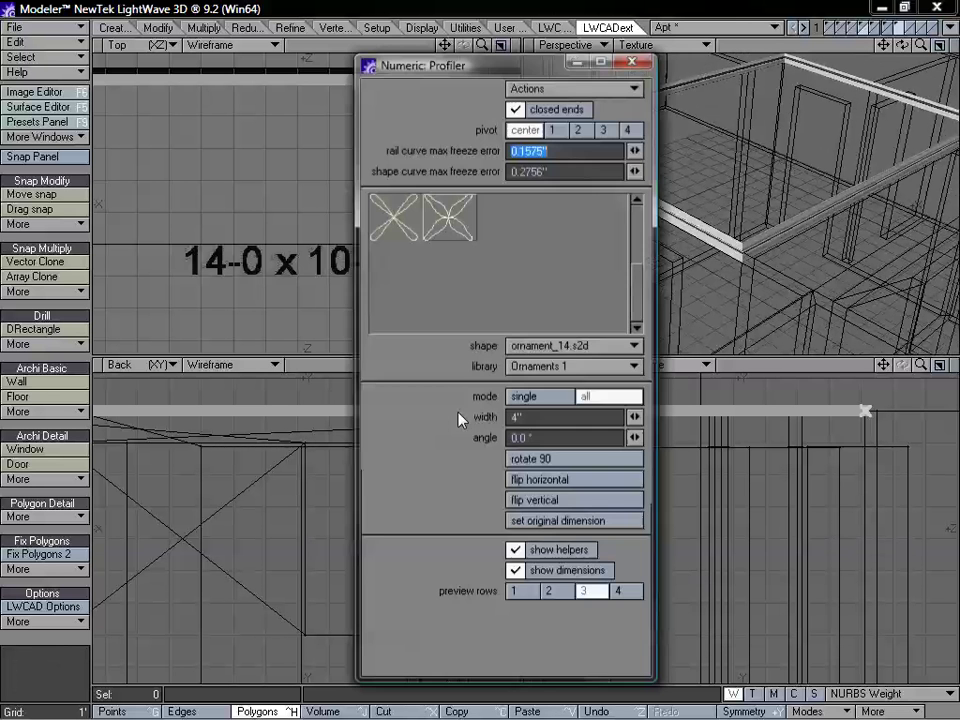
{"action": "left_click_drag", "start_coordinate": [497, 75], "coordinate": [469, 74]}
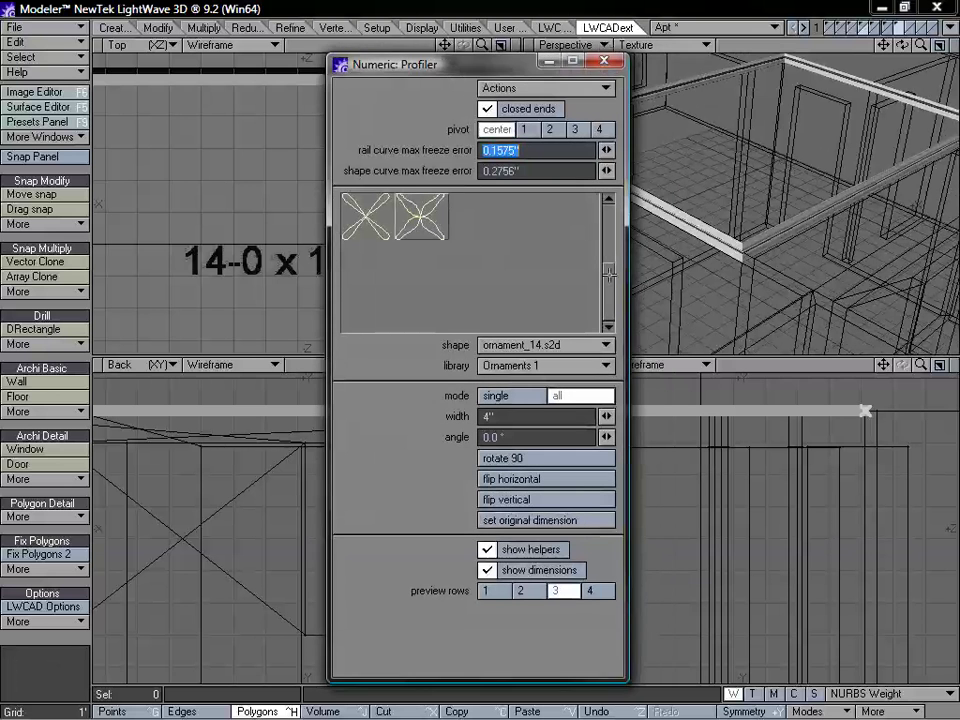
{"action": "left_click_drag", "start_coordinate": [609, 273], "coordinate": [609, 204]}
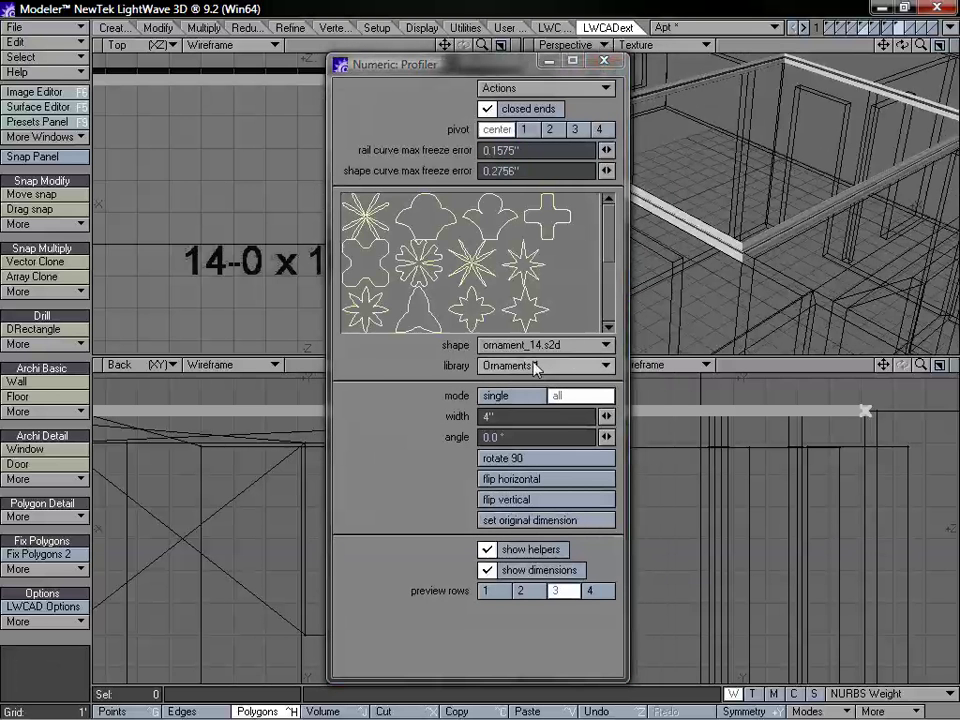
{"action": "left_click", "coordinate": [560, 365]}
{"action": "left_click", "coordinate": [549, 405]}
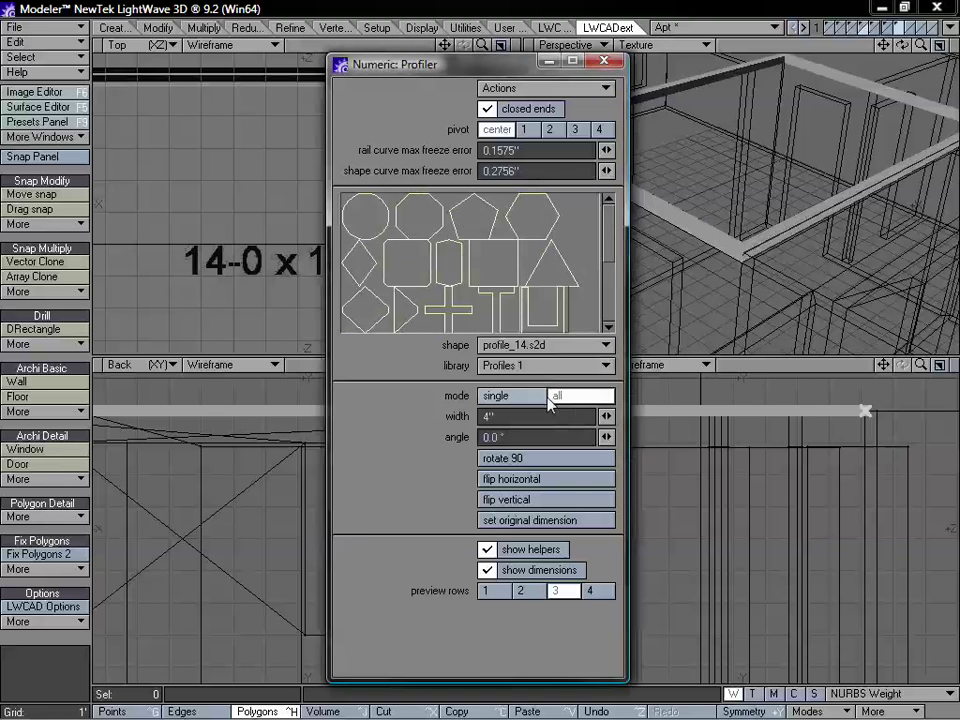
{"action": "left_click", "coordinate": [565, 365]}
{"action": "left_click", "coordinate": [565, 364]}
{"action": "left_click", "coordinate": [548, 365]}
{"action": "left_click", "coordinate": [548, 310]}
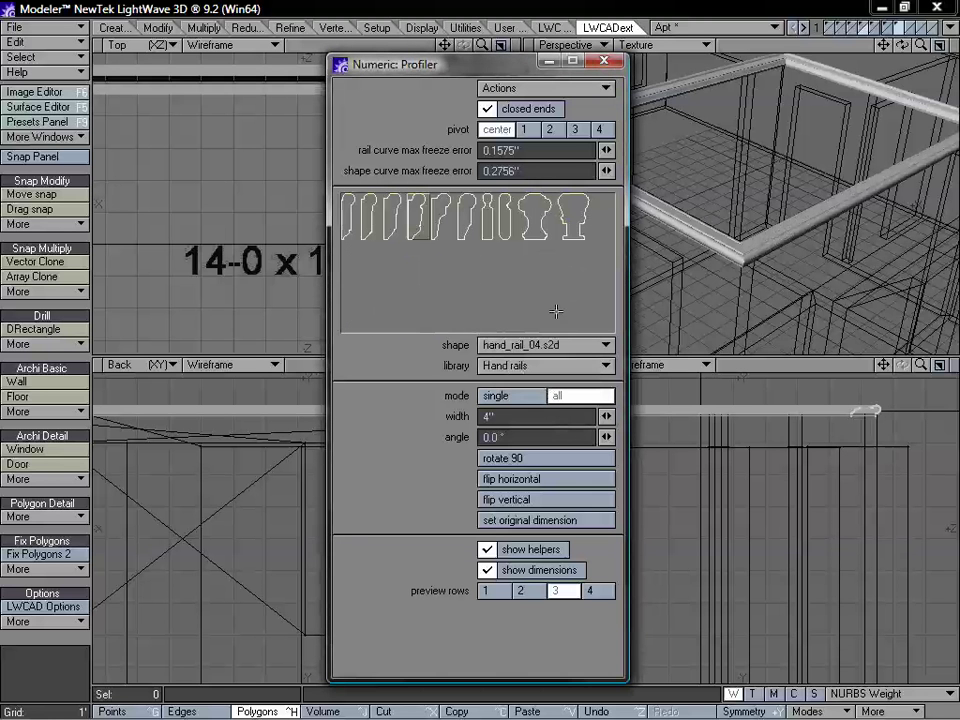
{"action": "left_click", "coordinate": [466, 213]}
{"action": "left_click", "coordinate": [600, 173]}
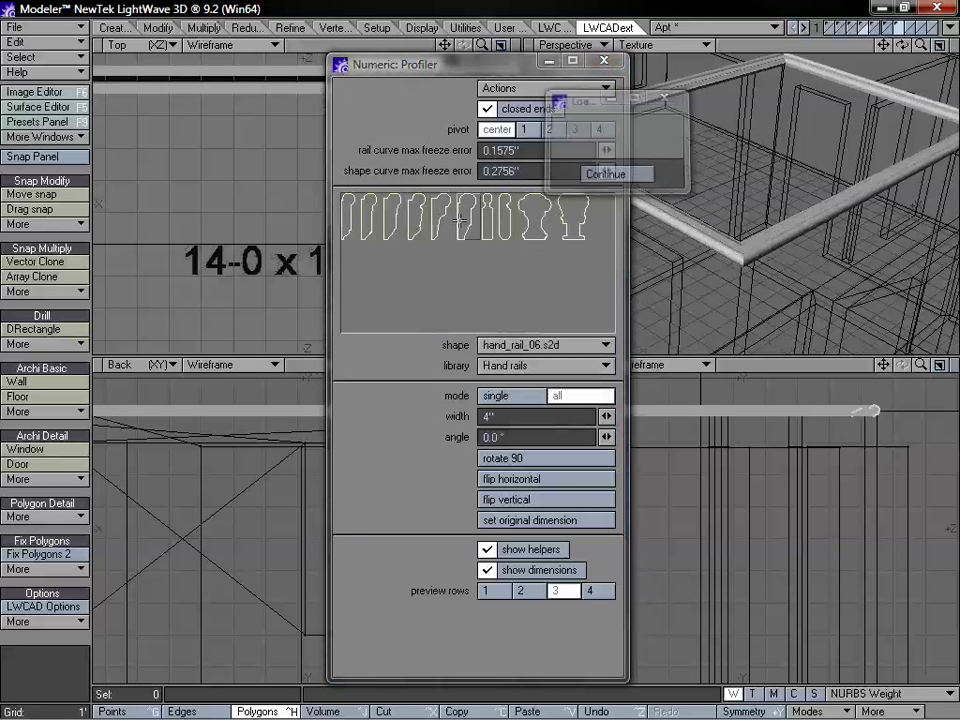
Flip the molding profile vertically and rotate it in 90° increments to an angle of 270°
{"action": "left_click_drag", "start_coordinate": [831, 203], "coordinate": [764, 222], "text": "alt"}
{"action": "left_click_drag", "start_coordinate": [395, 62], "coordinate": [237, 59]}
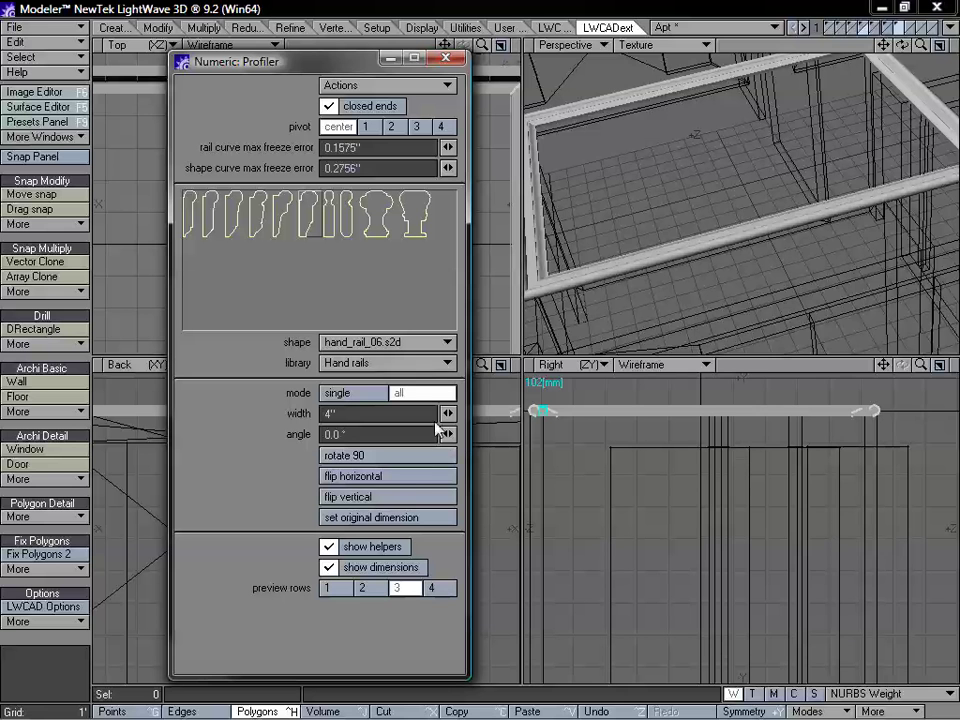
{"action": "left_click", "coordinate": [380, 499]}
{"action": "left_click", "coordinate": [383, 480]}
{"action": "left_click", "coordinate": [381, 480]}
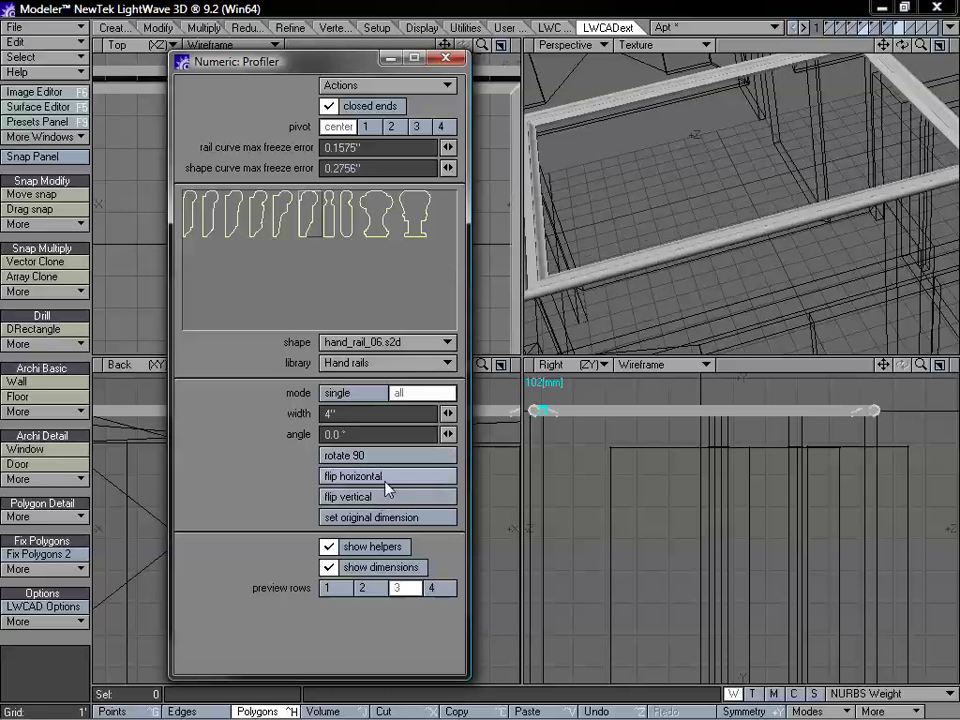
{"action": "left_click_drag", "start_coordinate": [639, 235], "coordinate": [600, 242], "text": "alt"}
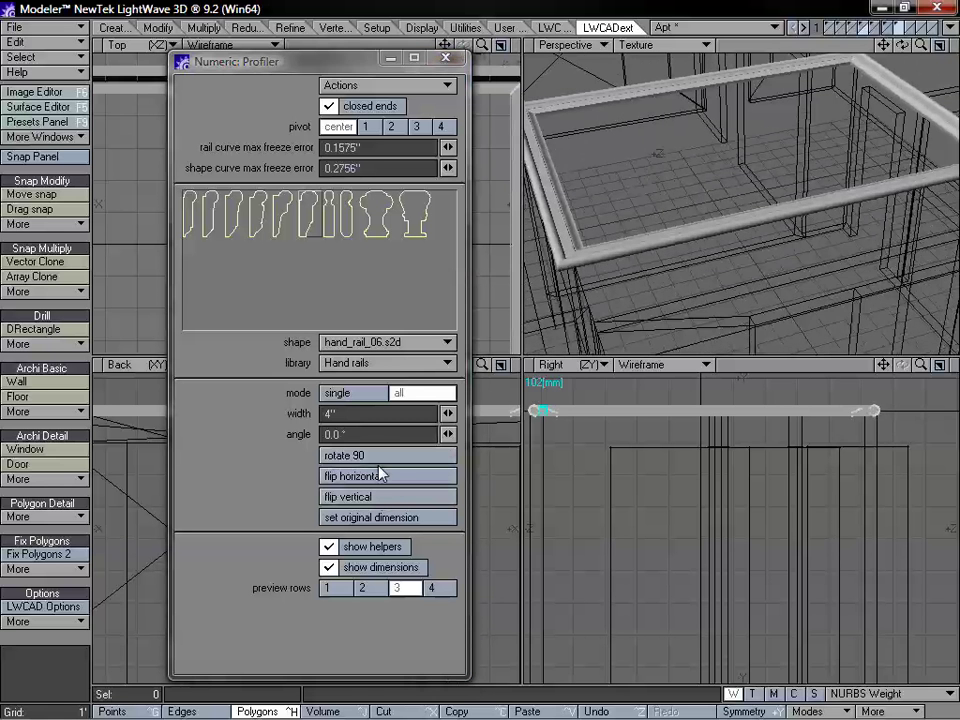
{"action": "left_click", "coordinate": [371, 458]}
{"action": "left_click", "coordinate": [371, 461]}
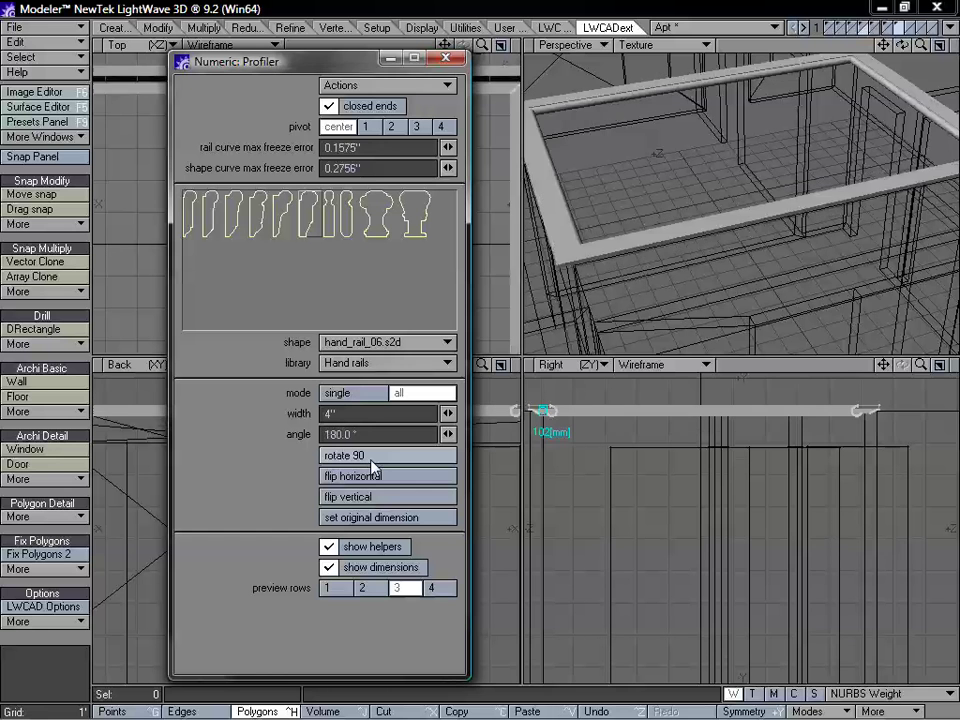
{"action": "left_click", "coordinate": [371, 461]}
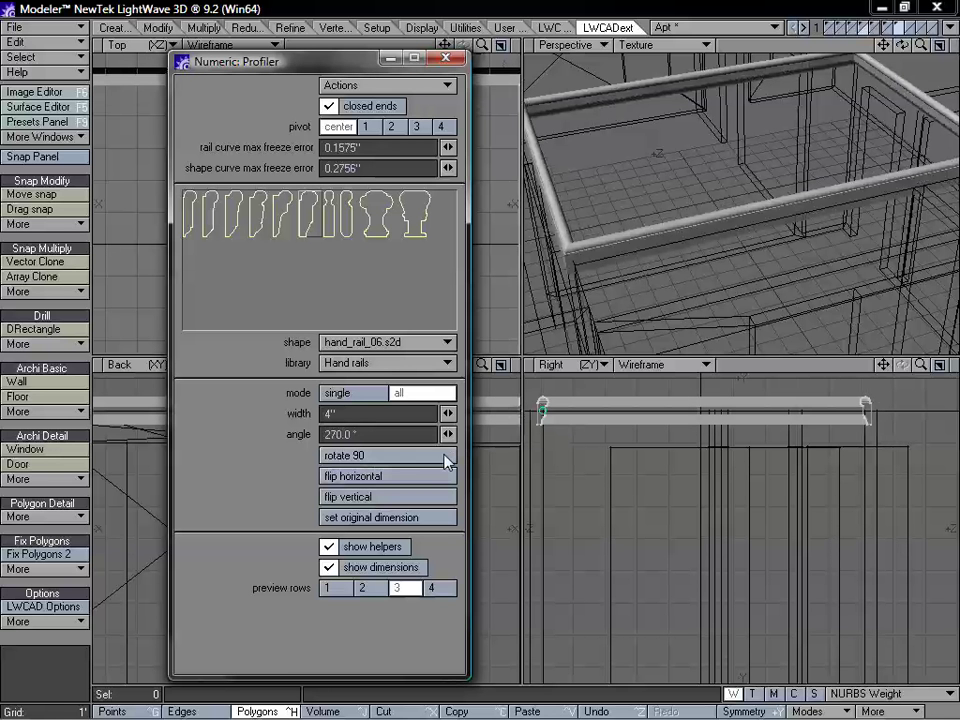
{"action": "mouse_move", "coordinate": [725, 238]}
{"action": "left_mouse_down", "text": "alt"}
{"action": "mouse_move", "coordinate": [729, 225]}
{"action": "mouse_move", "coordinate": [729, 240]}
{"action": "left_mouse_up", "text": "alt"}
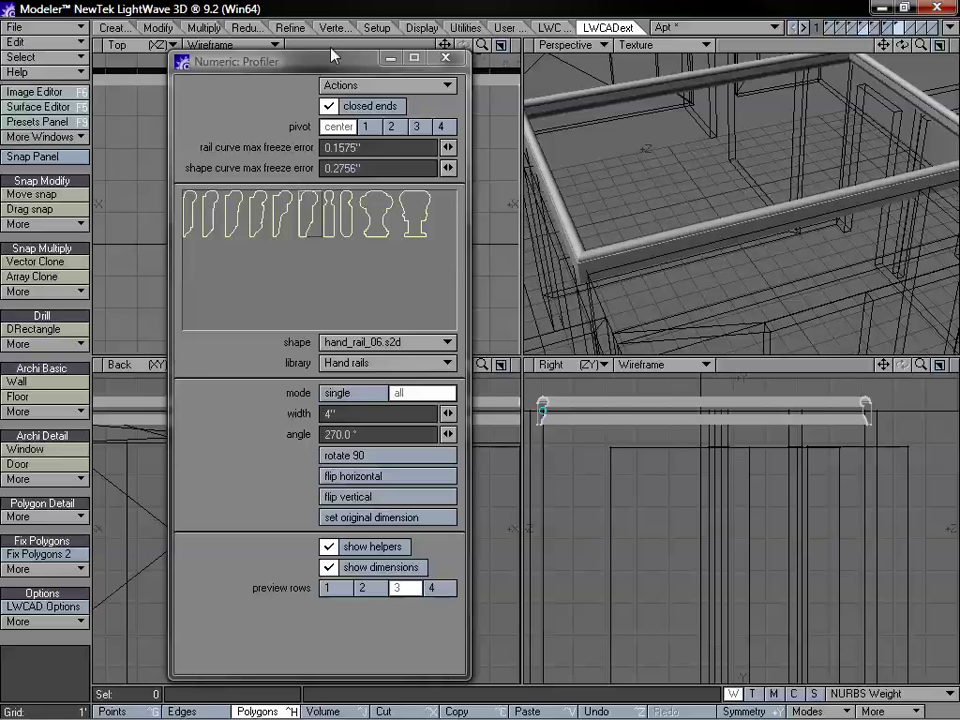
Compare the Profiler pivot positions and set pivot 4 so the molding hangs inside the room below the wall tops
{"action": "left_click_drag", "start_coordinate": [332, 68], "coordinate": [383, 92]}
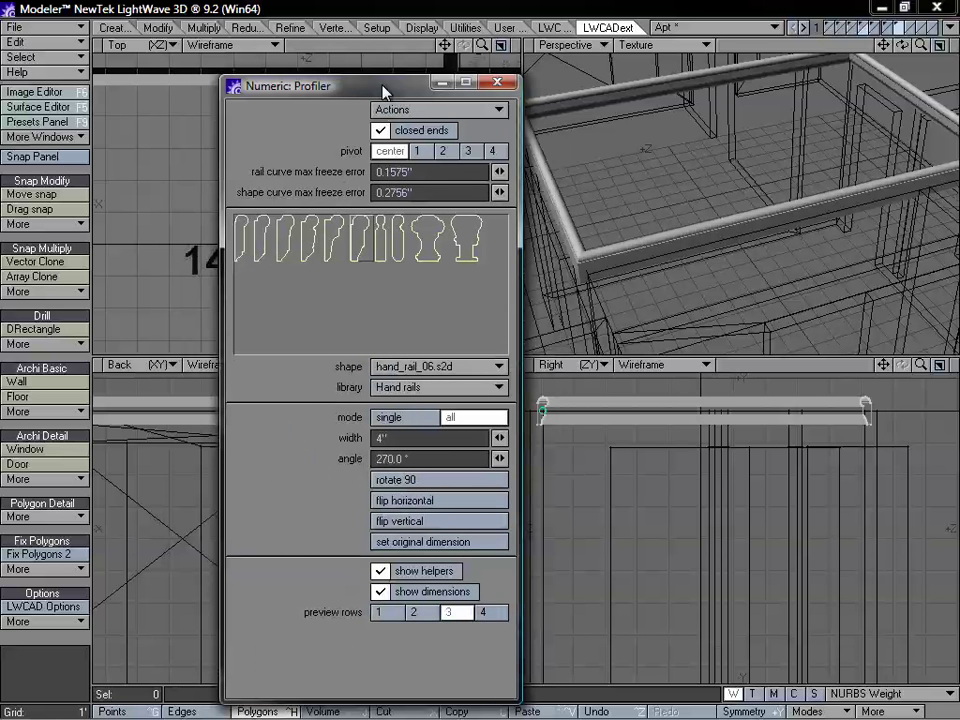
{"action": "left_click", "coordinate": [421, 152]}
{"action": "left_click", "coordinate": [443, 151]}
{"action": "left_click", "coordinate": [492, 151]}
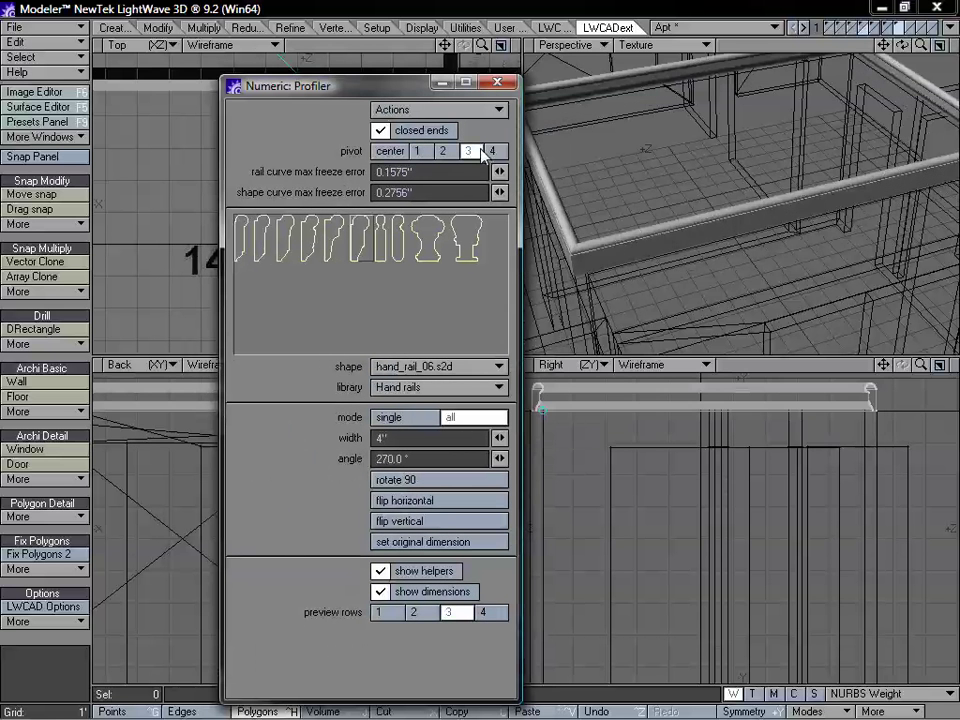
{"action": "left_click", "coordinate": [477, 151]}
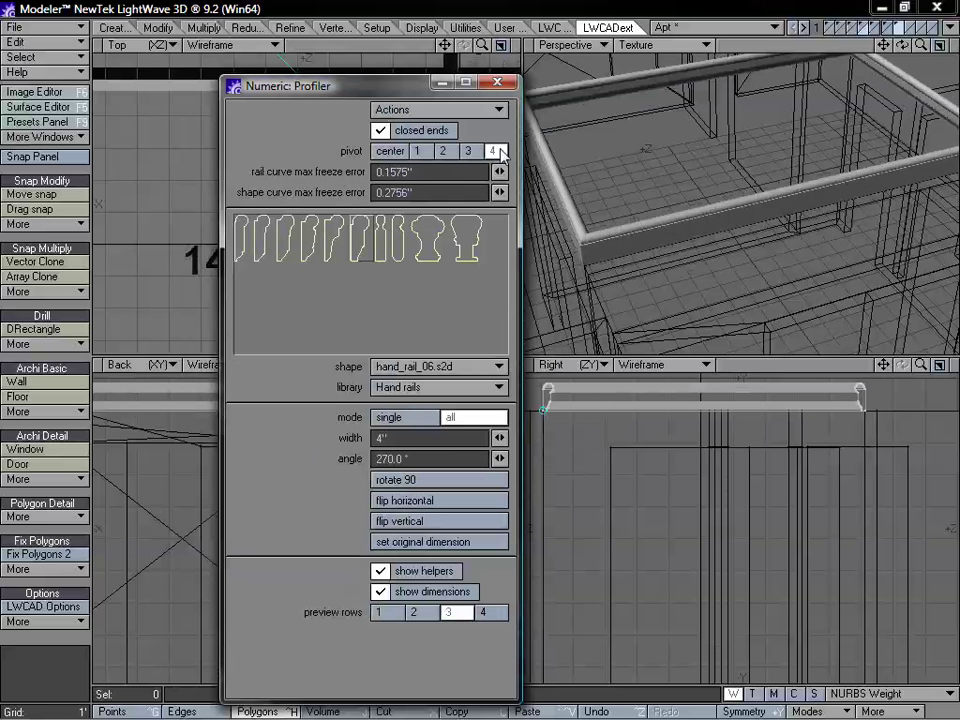
{"action": "left_click", "coordinate": [494, 151]}
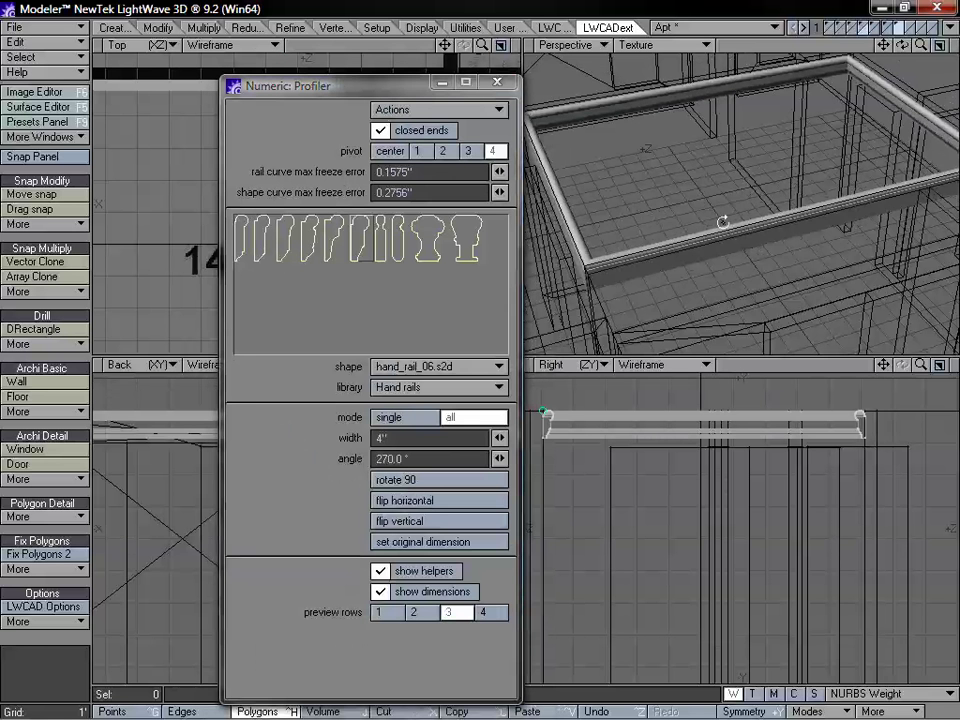
{"action": "left_click_drag", "start_coordinate": [741, 194], "coordinate": [561, 162], "text": "alt"}
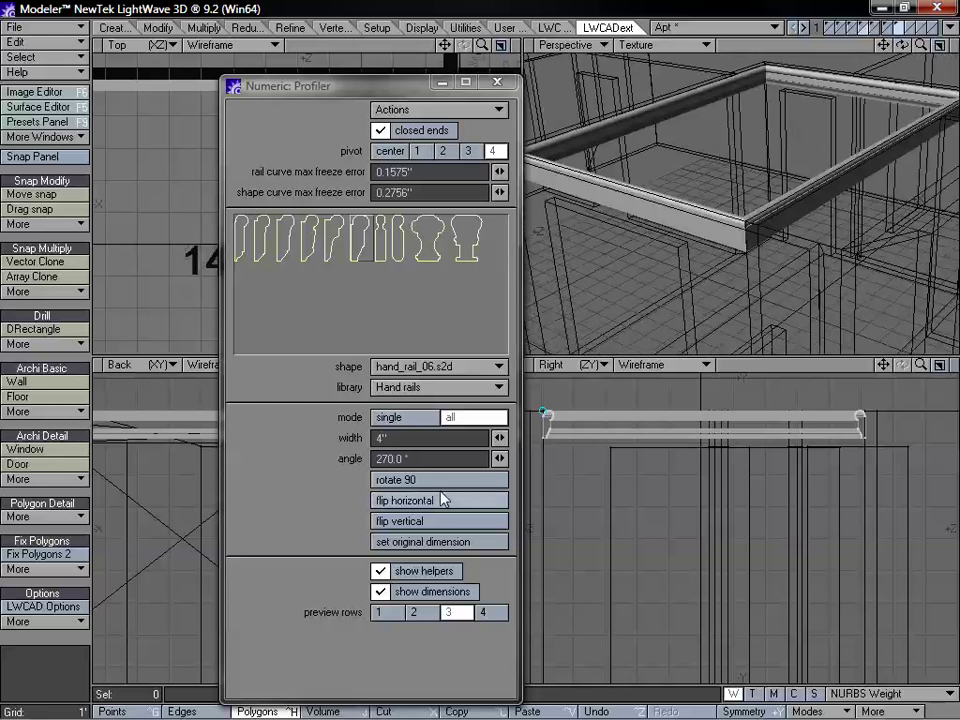
Reduce the molding profile's width to 2.6" and close the Profiler settings
{"action": "left_click_drag", "start_coordinate": [499, 438], "coordinate": [400, 438]}
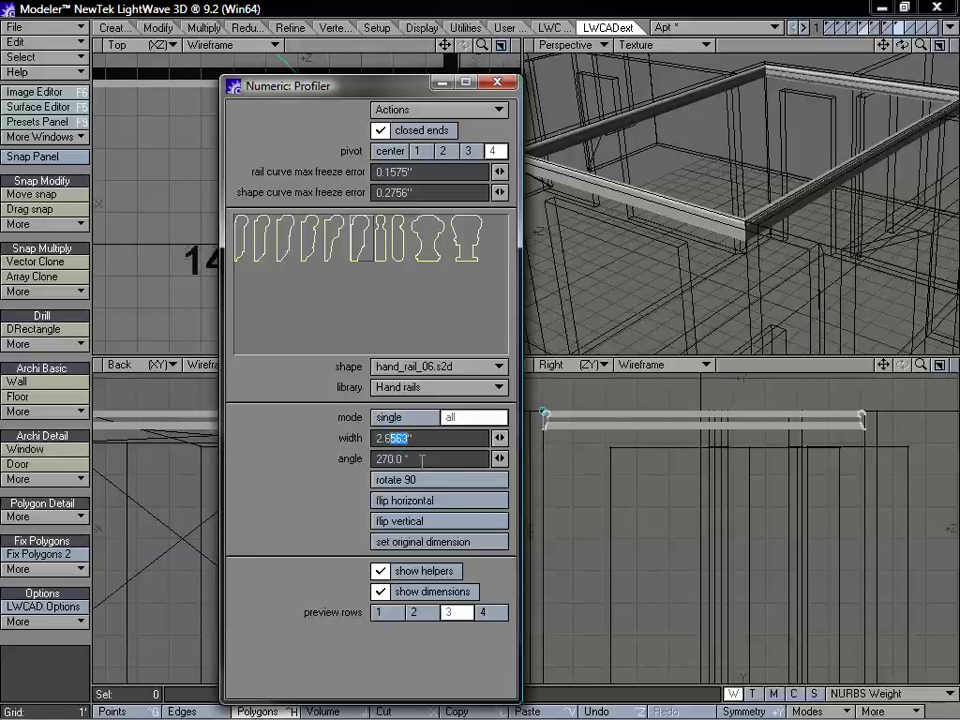
{"action": "left_click_drag", "start_coordinate": [390, 439], "coordinate": [404, 438]}
{"action": "key", "text": "Tab"}
{"action": "left_click", "coordinate": [419, 438]}
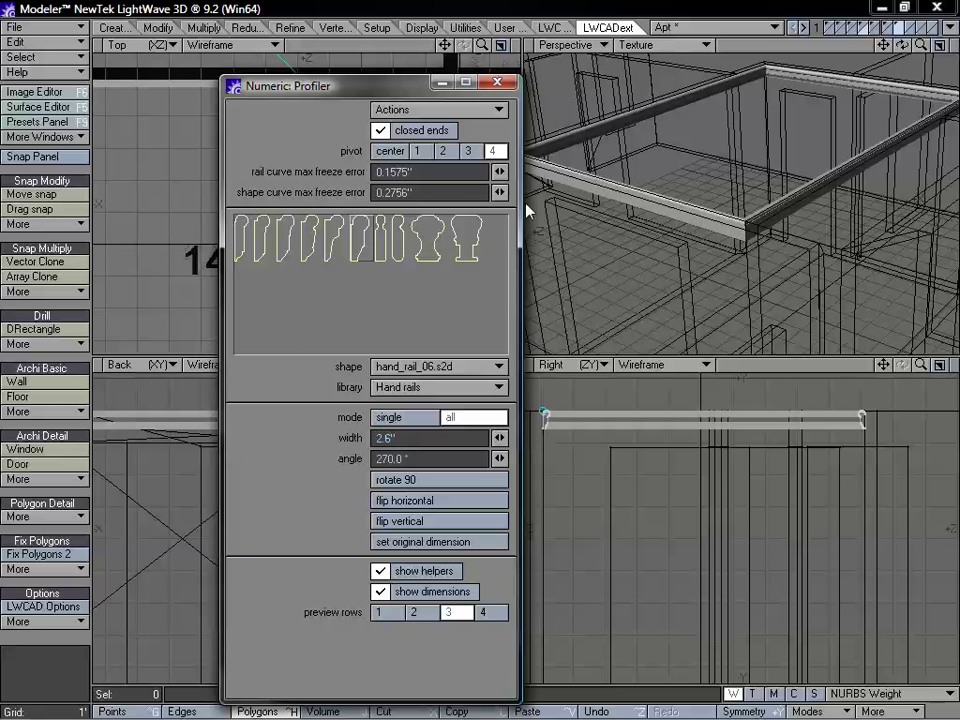
{"action": "left_click", "coordinate": [497, 83]}
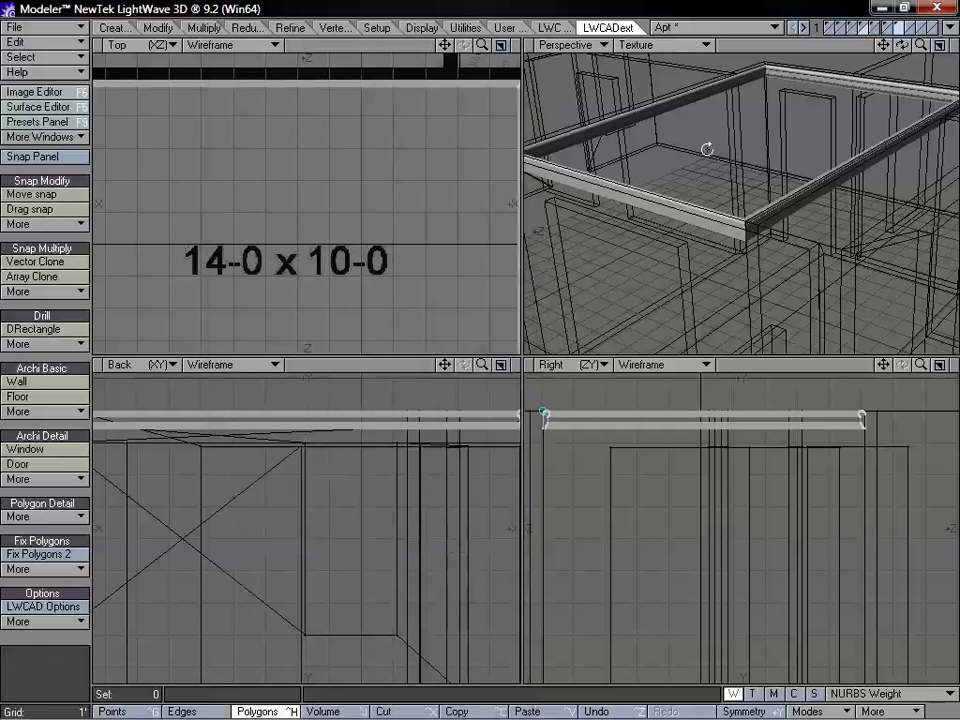
Show the molding and wall layers together in the foreground and fit the whole model in a full-size perspective view
{"action": "left_click_drag", "start_coordinate": [707, 149], "coordinate": [724, 133], "text": "alt"}
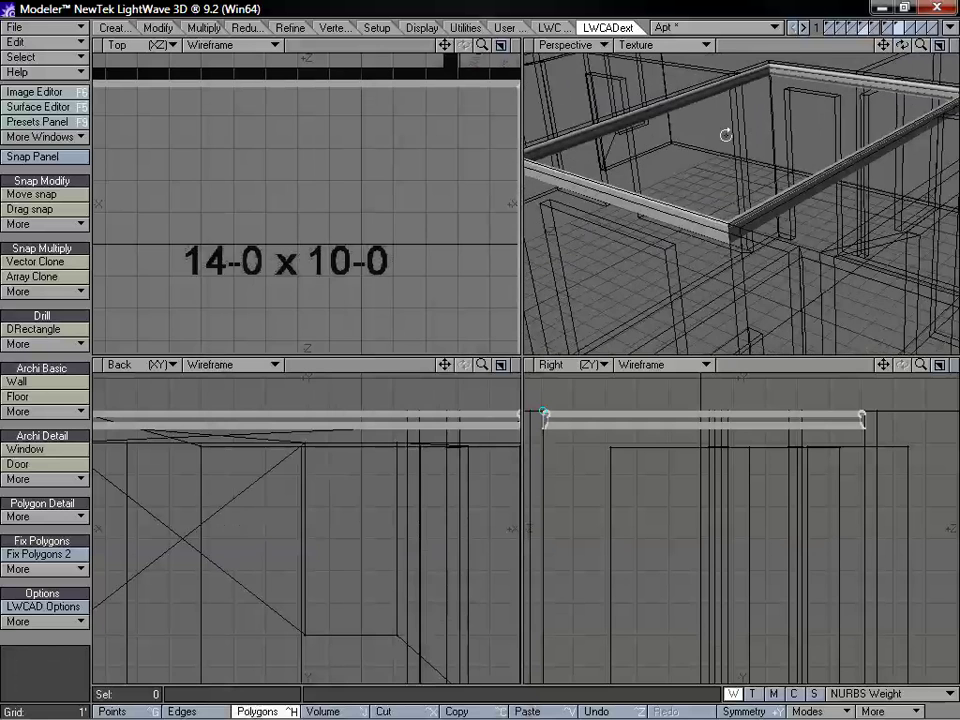
{"action": "left_click_drag", "start_coordinate": [921, 45], "coordinate": [909, 46]}
{"action": "left_click", "coordinate": [898, 28]}
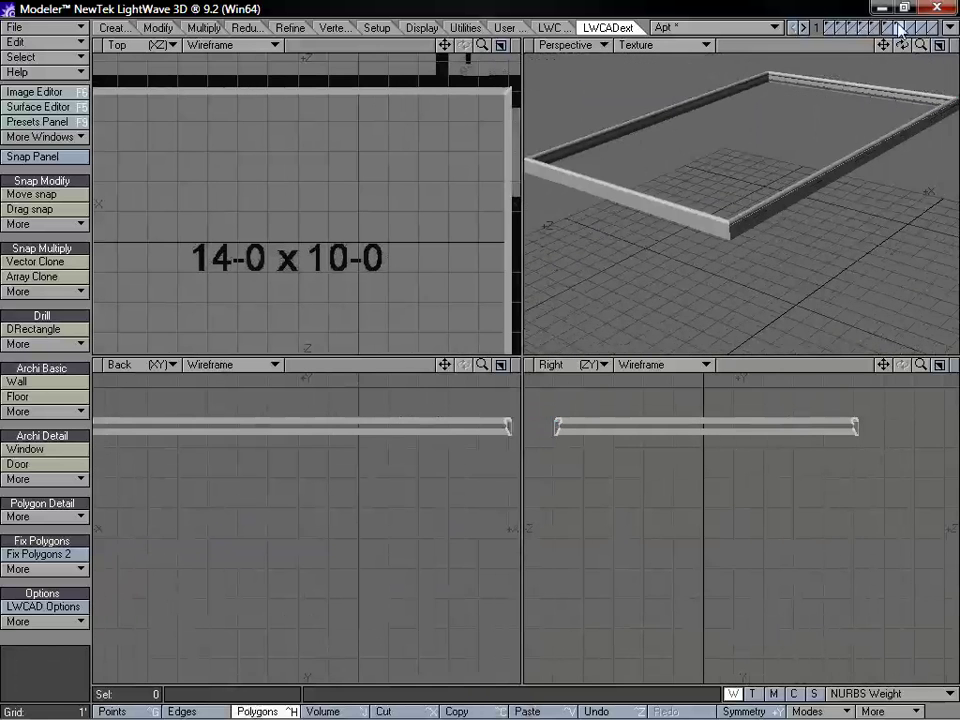
{"action": "left_click", "coordinate": [866, 28]}
{"action": "left_click_drag", "start_coordinate": [870, 167], "coordinate": [745, 226], "text": "alt"}
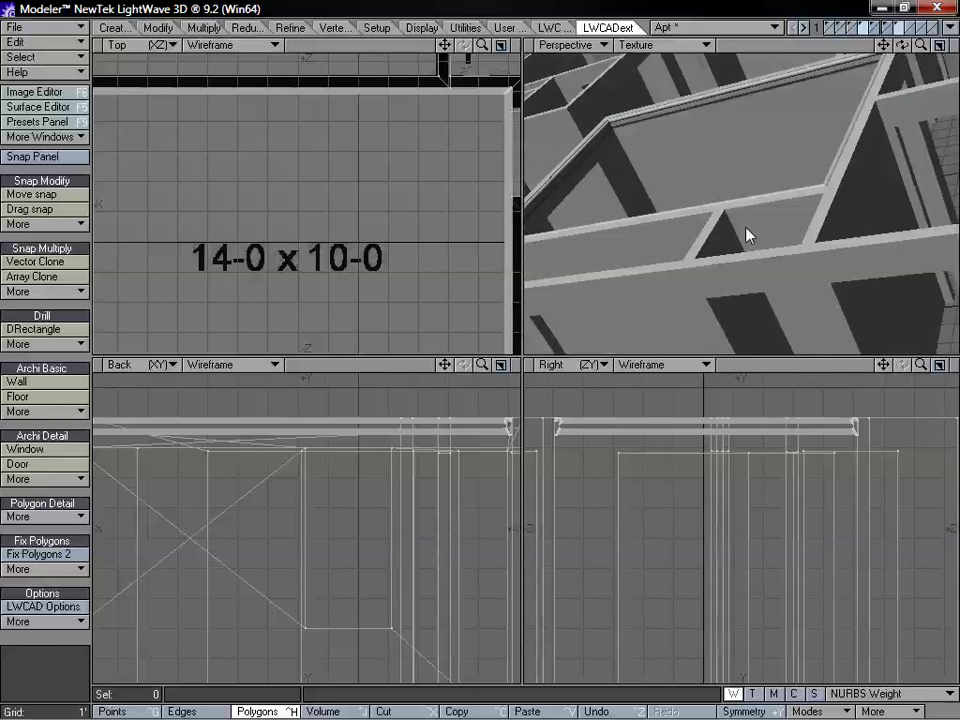
{"action": "key", "text": "KP_0"}
{"action": "key", "text": "a"}
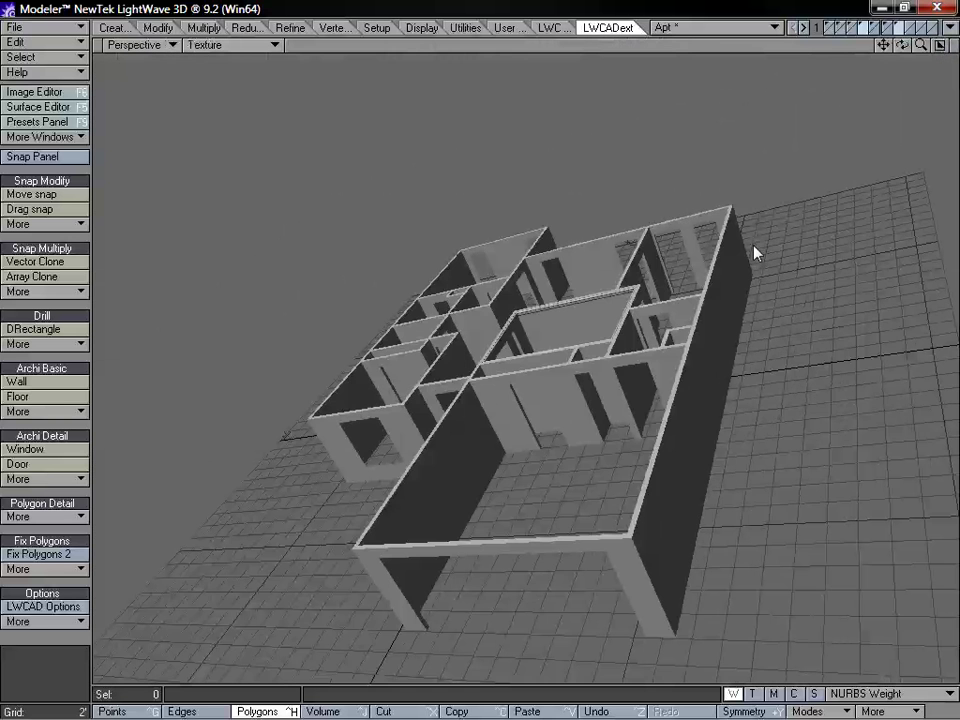
Examine the molding's fit along the wall tops and corners of the 14-0 x 10-0 room from several angles
{"action": "left_click_drag", "start_coordinate": [919, 45], "coordinate": [950, 45]}
{"action": "left_click_drag", "start_coordinate": [882, 43], "coordinate": [882, 46]}
{"action": "left_click_drag", "start_coordinate": [726, 225], "coordinate": [750, 429], "text": "alt"}
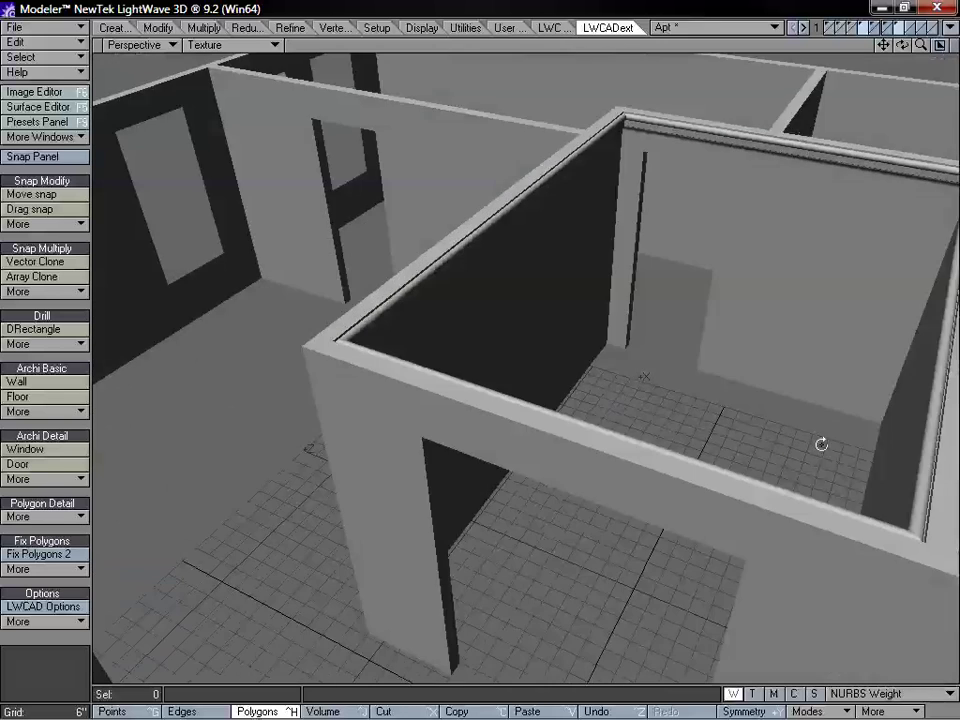
{"action": "left_click_drag", "start_coordinate": [821, 444], "coordinate": [564, 497], "text": "alt"}
{"action": "left_click_drag", "start_coordinate": [922, 46], "coordinate": [855, 46]}
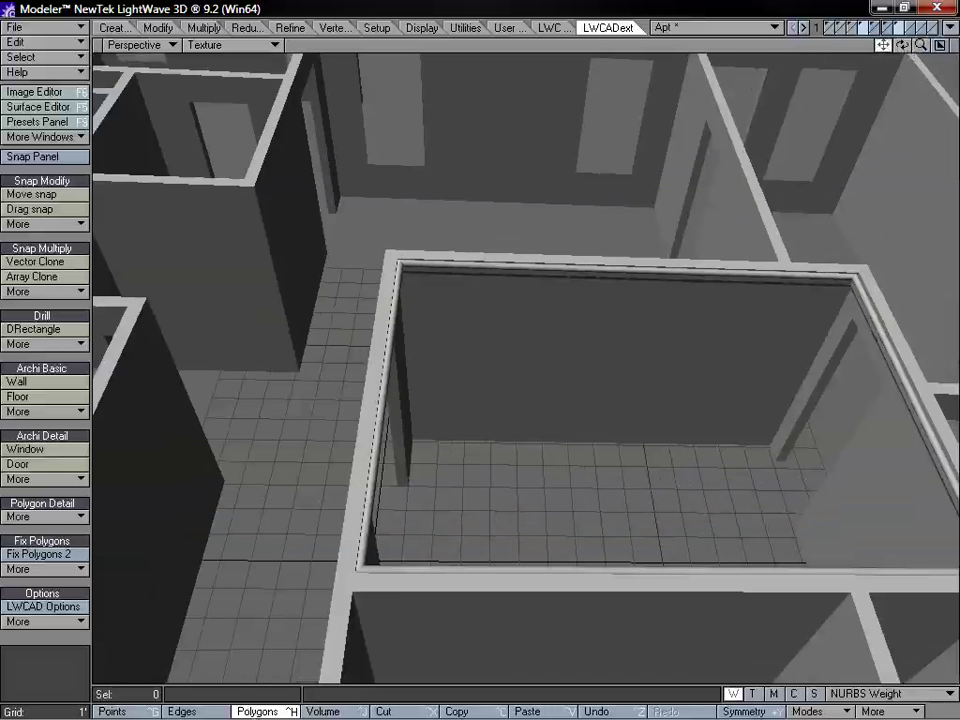
{"action": "left_click_drag", "start_coordinate": [808, 492], "coordinate": [821, 473]}
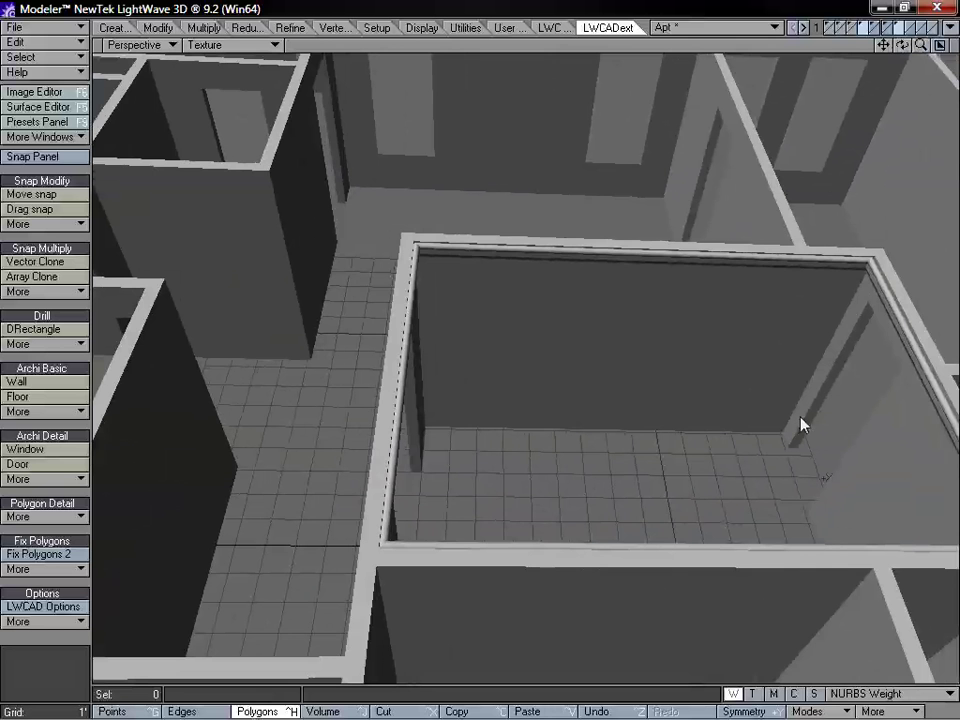
{"action": "mouse_move", "coordinate": [920, 45]}
{"action": "left_mouse_down"}
{"action": "mouse_move", "coordinate": [900, 75]}
{"action": "mouse_move", "coordinate": [910, 48]}
{"action": "left_mouse_up"}
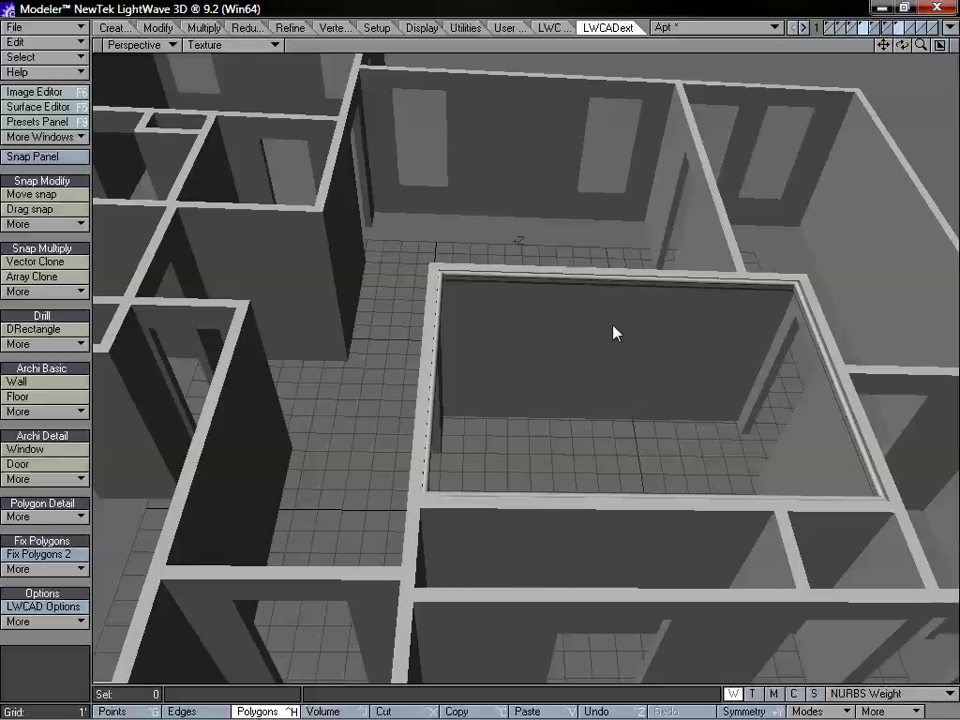
{"action": "left_click_drag", "start_coordinate": [727, 368], "coordinate": [666, 379], "text": "alt"}
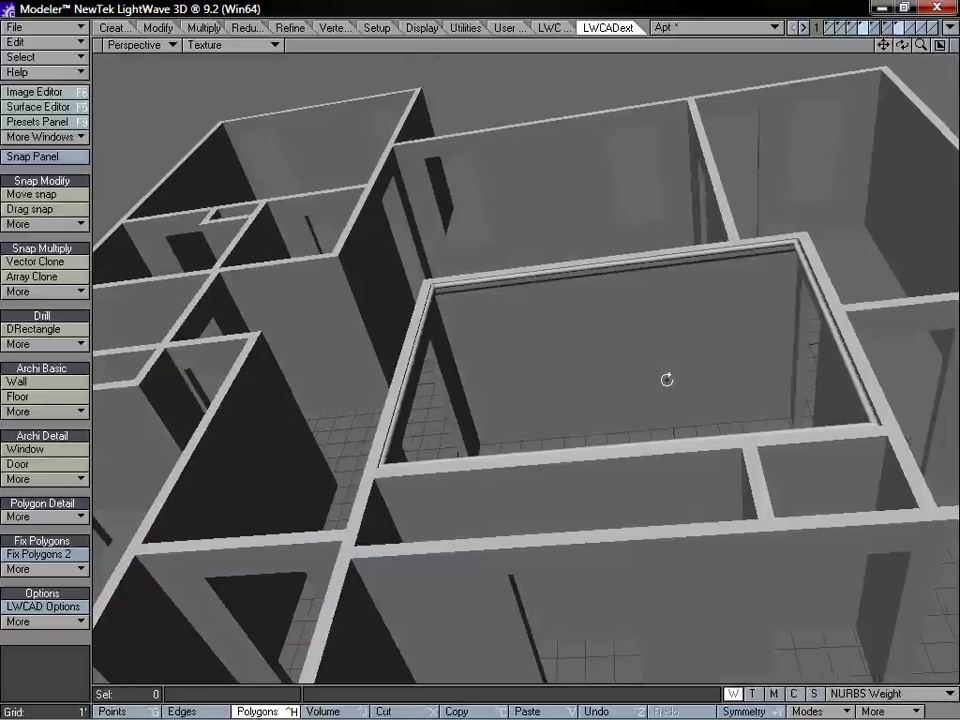
{"action": "left_click_drag", "start_coordinate": [501, 381], "coordinate": [619, 376], "text": "alt"}
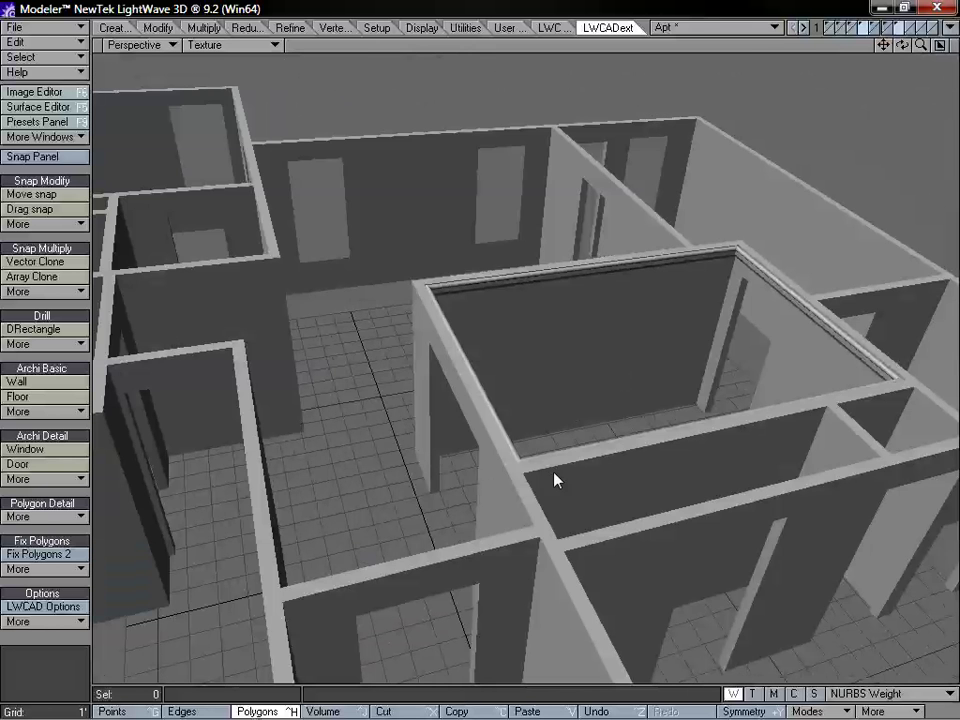
{"action": "left_click_drag", "start_coordinate": [579, 454], "coordinate": [562, 391], "text": "alt"}
{"action": "left_click_drag", "start_coordinate": [553, 366], "coordinate": [532, 416], "text": "alt"}
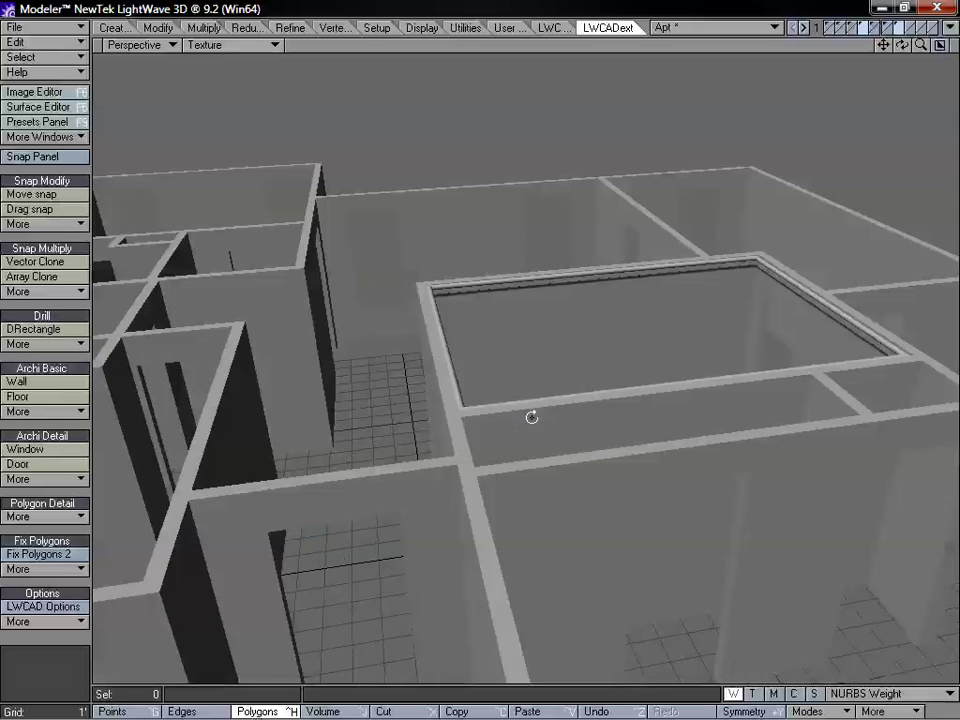
{"action": "left_click_drag", "start_coordinate": [921, 46], "coordinate": [959, 46]}
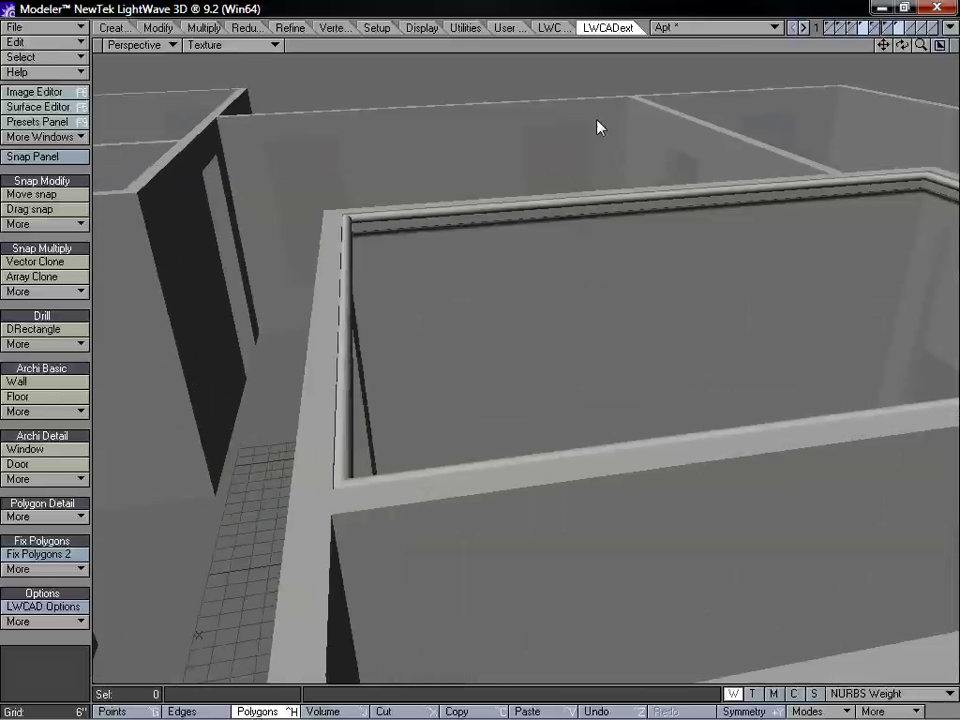
{"action": "left_click_drag", "start_coordinate": [360, 241], "coordinate": [404, 349], "text": "alt"}
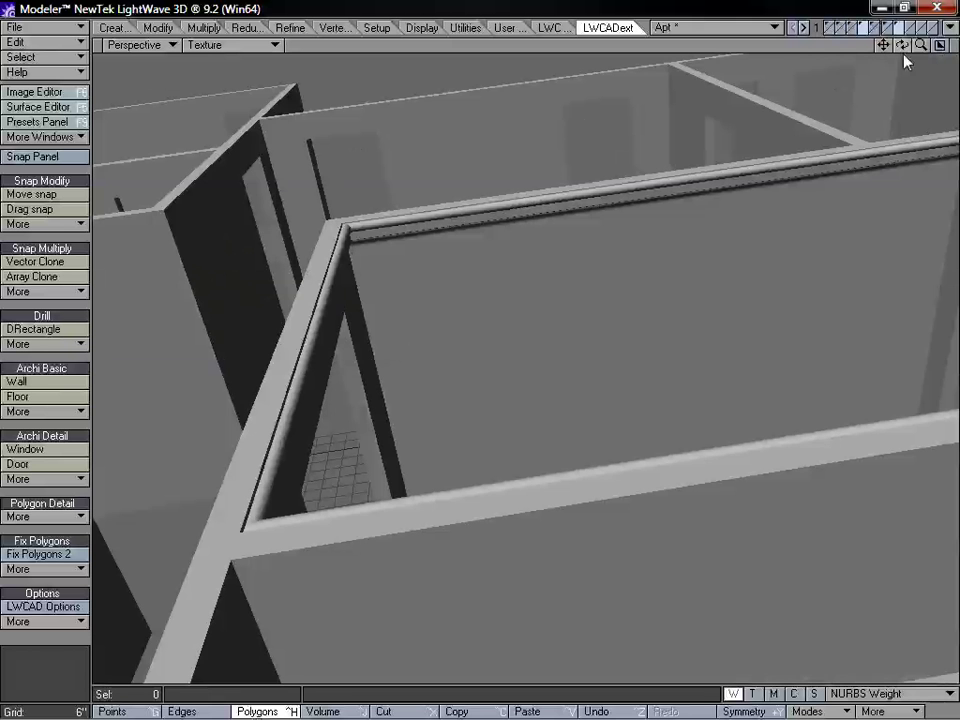
{"action": "left_click_drag", "start_coordinate": [918, 47], "coordinate": [868, 47]}
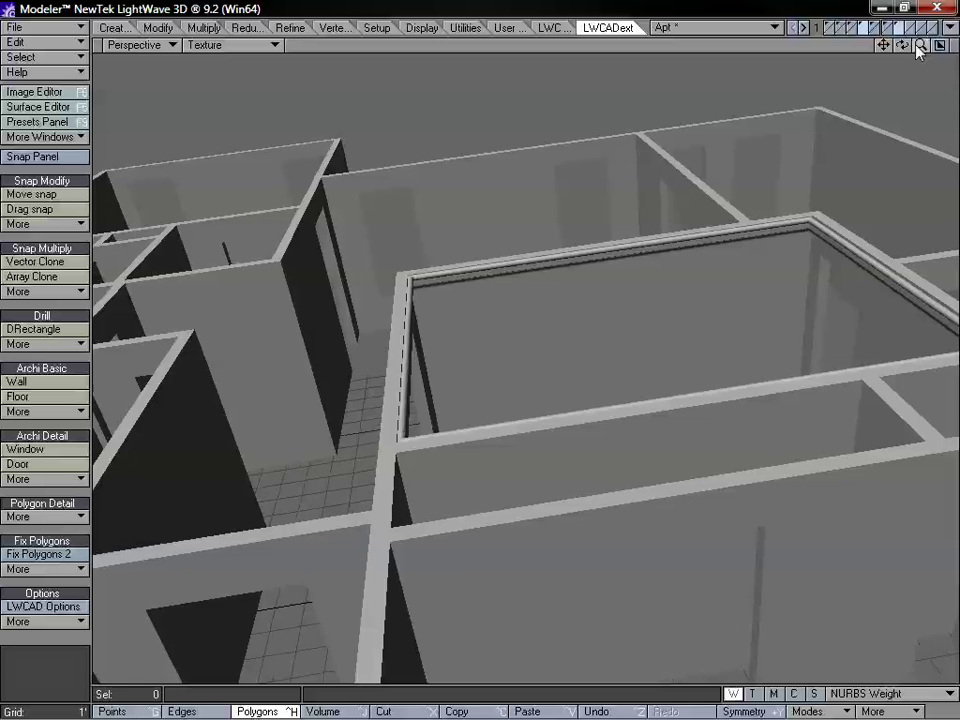
{"action": "left_click_drag", "start_coordinate": [529, 384], "coordinate": [574, 418], "text": "alt"}
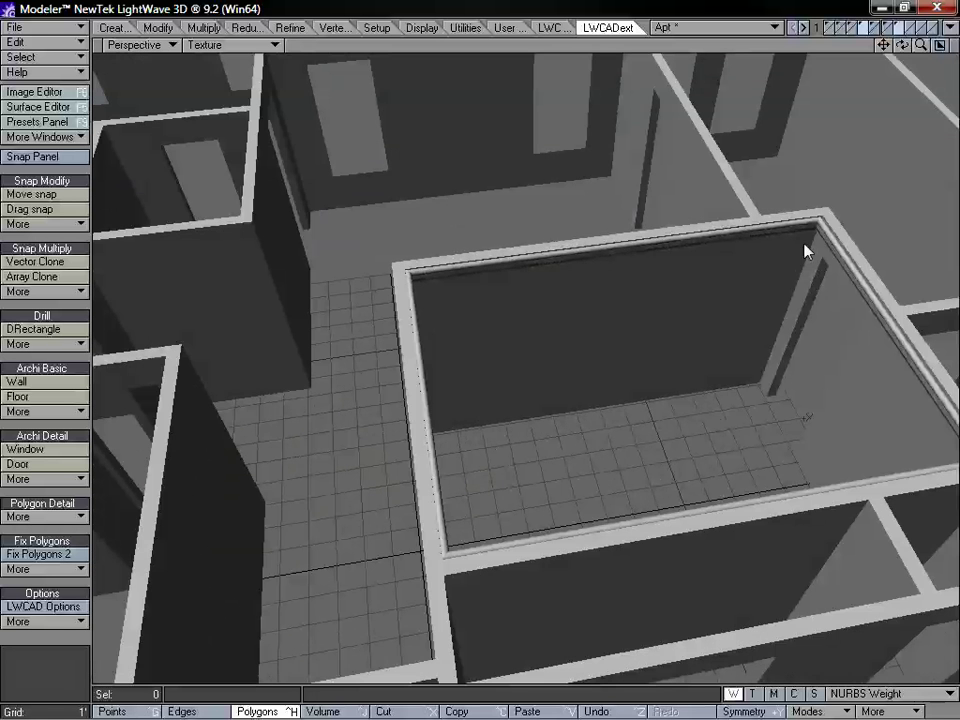
{"action": "left_click_drag", "start_coordinate": [713, 332], "coordinate": [748, 349], "text": "alt"}
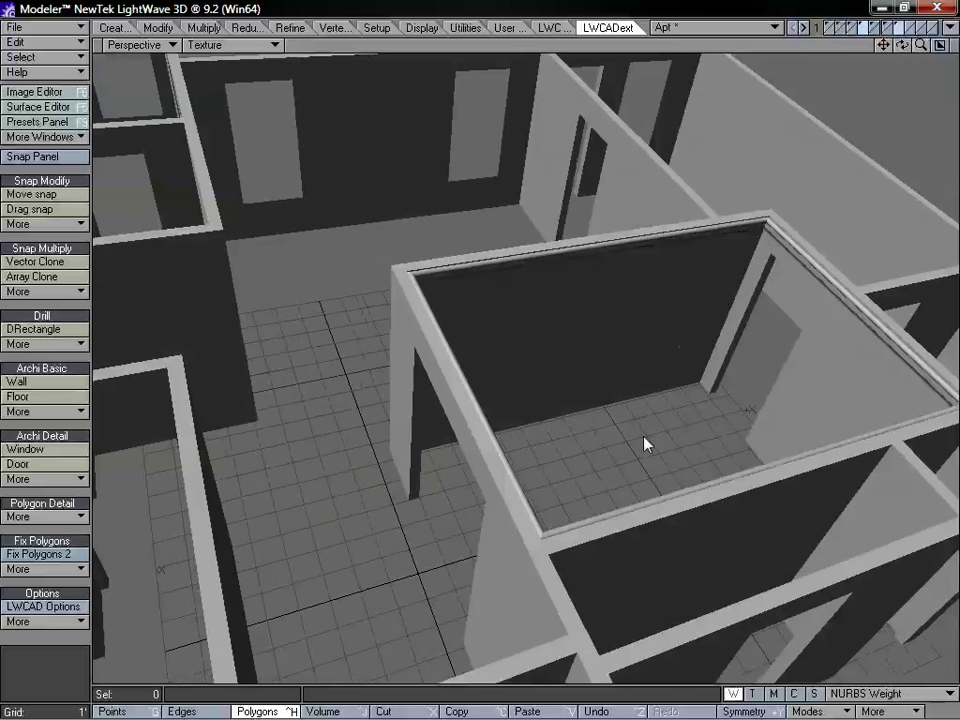
{"action": "left_click_drag", "start_coordinate": [720, 379], "coordinate": [542, 503], "text": "alt"}
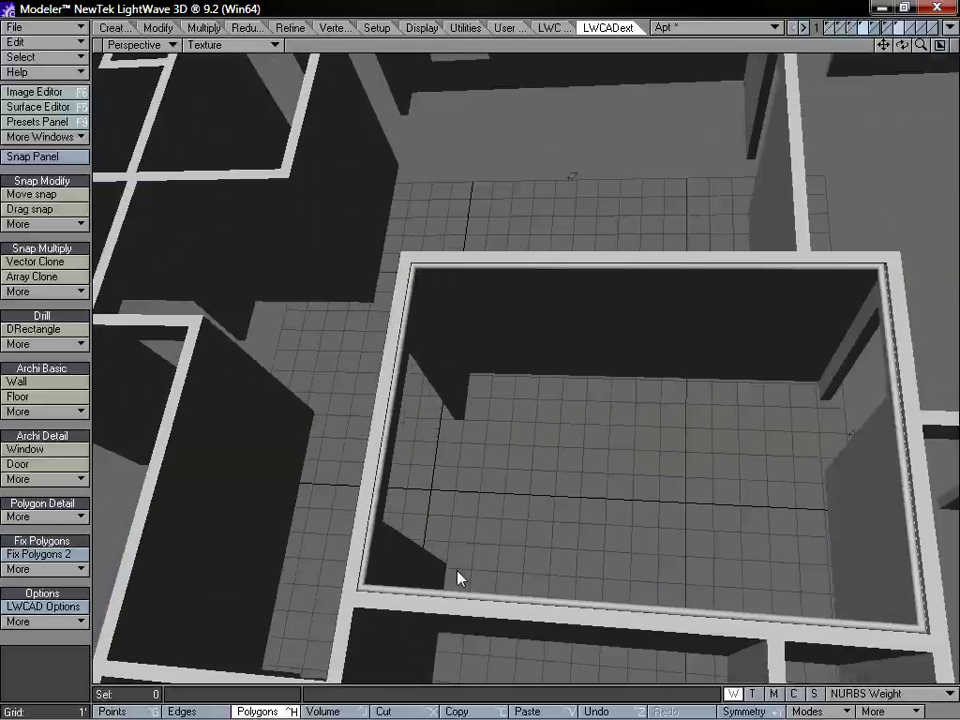
{"action": "left_click_drag", "start_coordinate": [628, 495], "coordinate": [700, 400], "text": "alt"}
Review the overall house model, including the neighbouring rooms around the molded room
{"action": "left_click_drag", "start_coordinate": [914, 48], "coordinate": [720, 216]}
{"action": "left_click_drag", "start_coordinate": [627, 302], "coordinate": [665, 243], "text": "alt"}
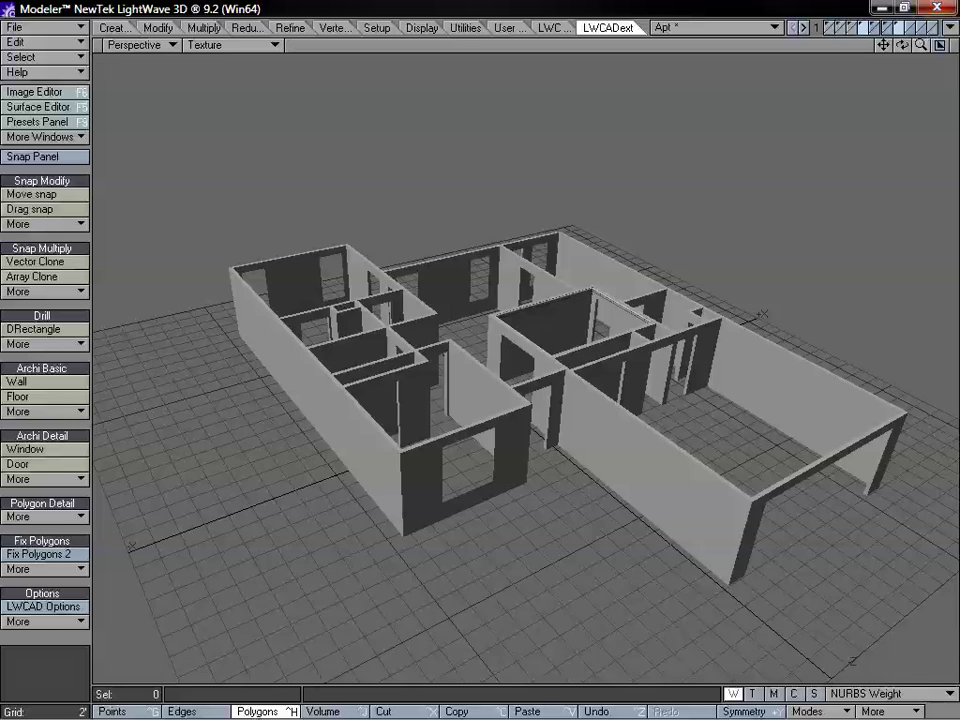
{"action": "left_click_drag", "start_coordinate": [921, 46], "coordinate": [946, 46]}
{"action": "left_click_drag", "start_coordinate": [788, 158], "coordinate": [683, 287], "text": "alt"}
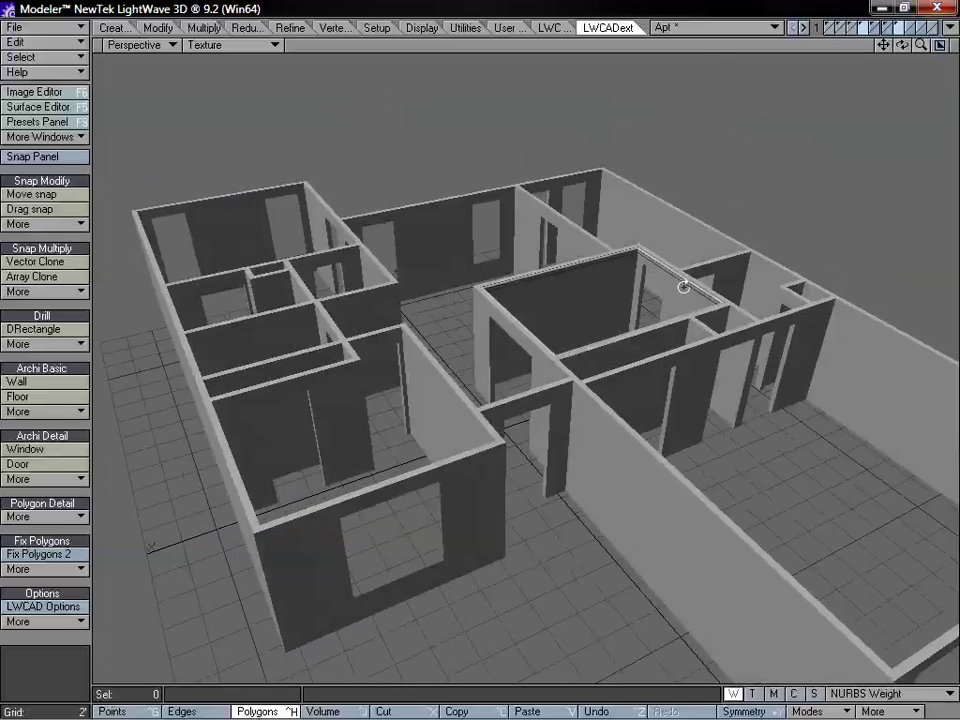
{"action": "left_click_drag", "start_coordinate": [883, 45], "coordinate": [885, 12]}
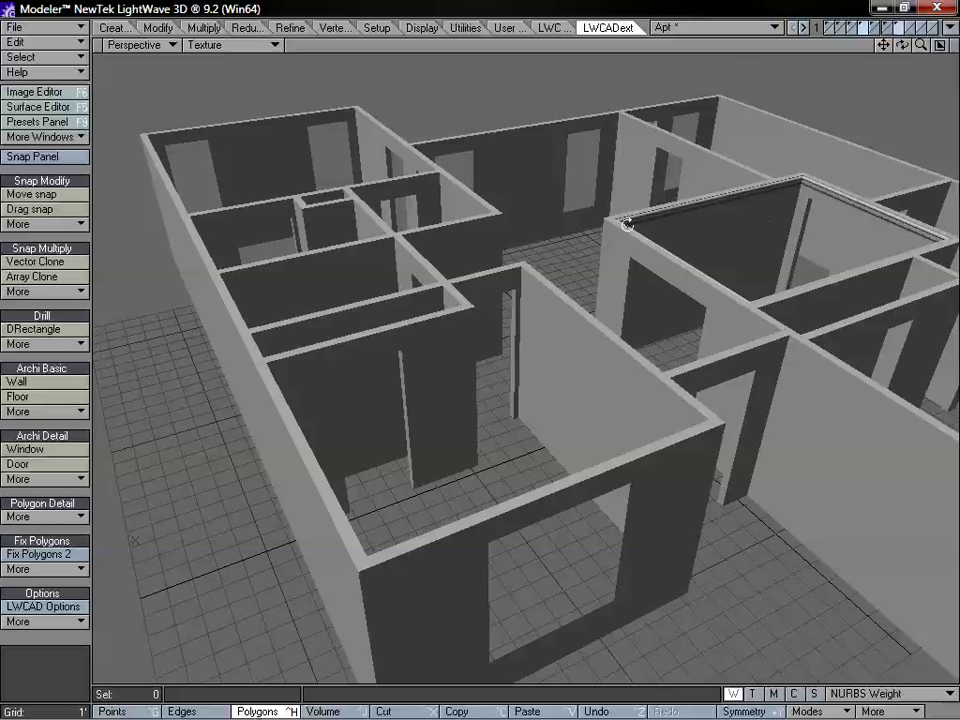
{"action": "left_click_drag", "start_coordinate": [626, 221], "coordinate": [591, 328], "text": "alt"}
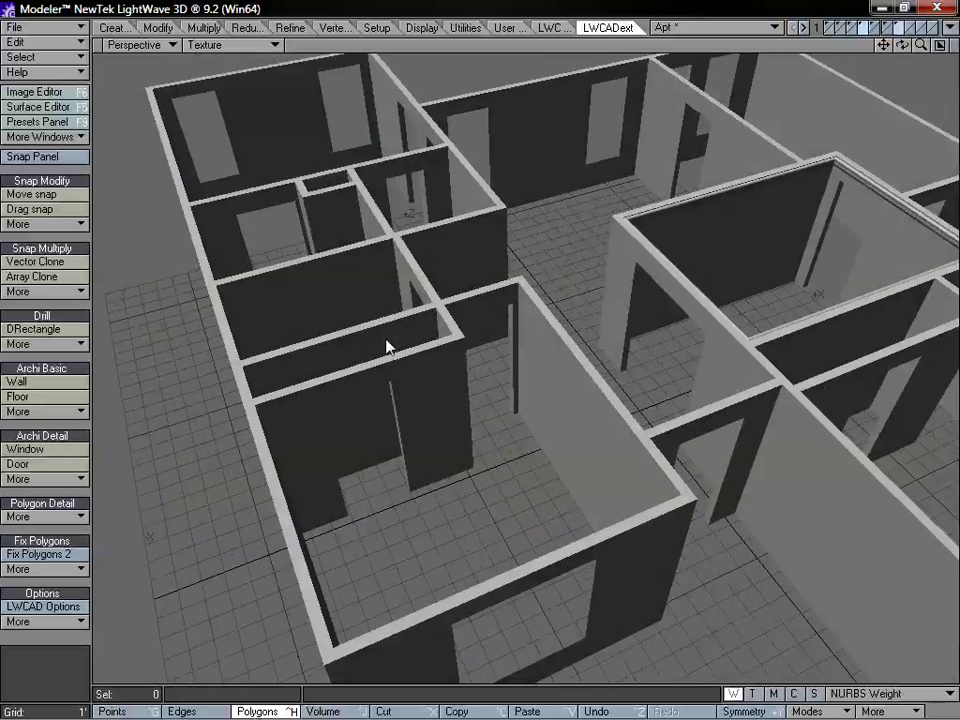
Make the molding layer the foreground layer and show the house walls as its background reference
{"action": "left_click", "coordinate": [897, 24]}
{"action": "left_click", "coordinate": [866, 31]}
{"action": "left_click_drag", "start_coordinate": [752, 208], "coordinate": [618, 340], "text": "alt"}
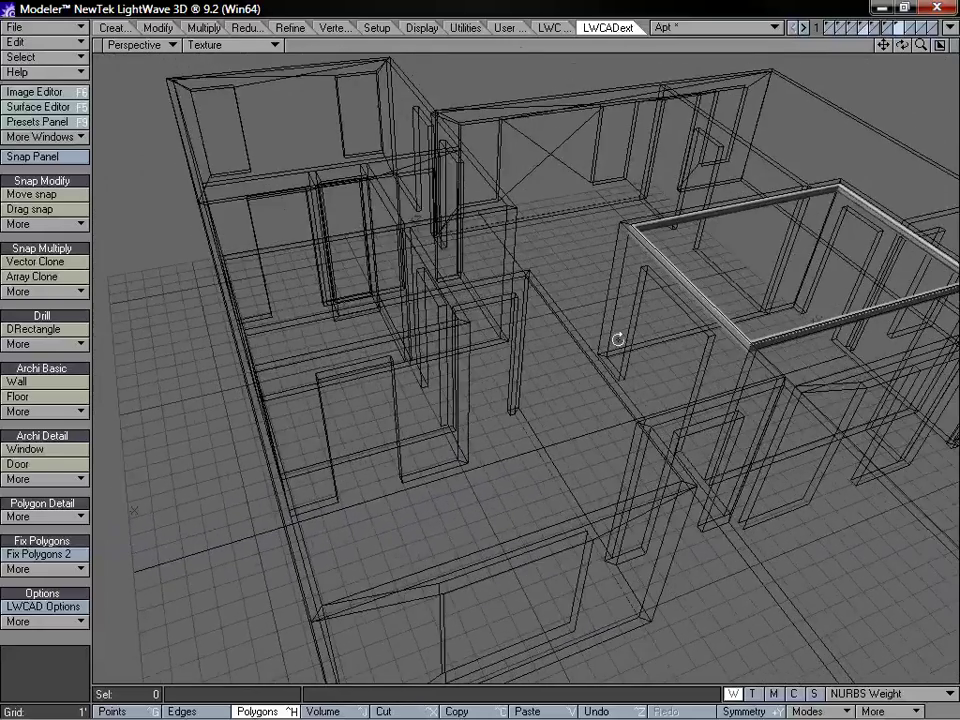
Start a line on the inner top wall corners of the room with the recessed corner, tracing its outer side wall and window wall
{"action": "left_click", "coordinate": [550, 28]}
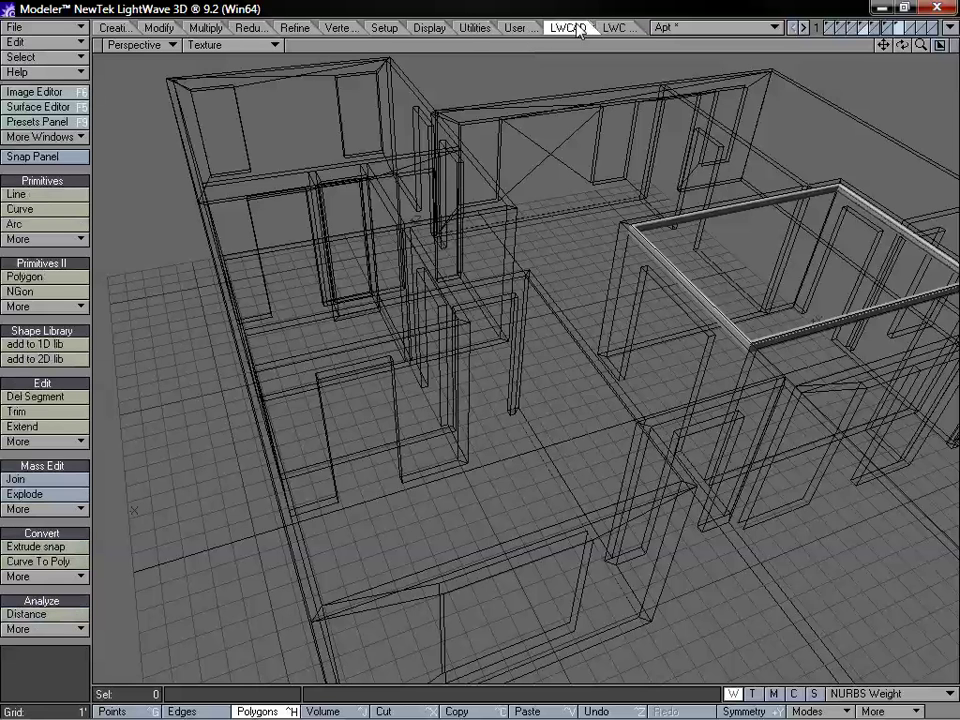
{"action": "left_click", "coordinate": [51, 197]}
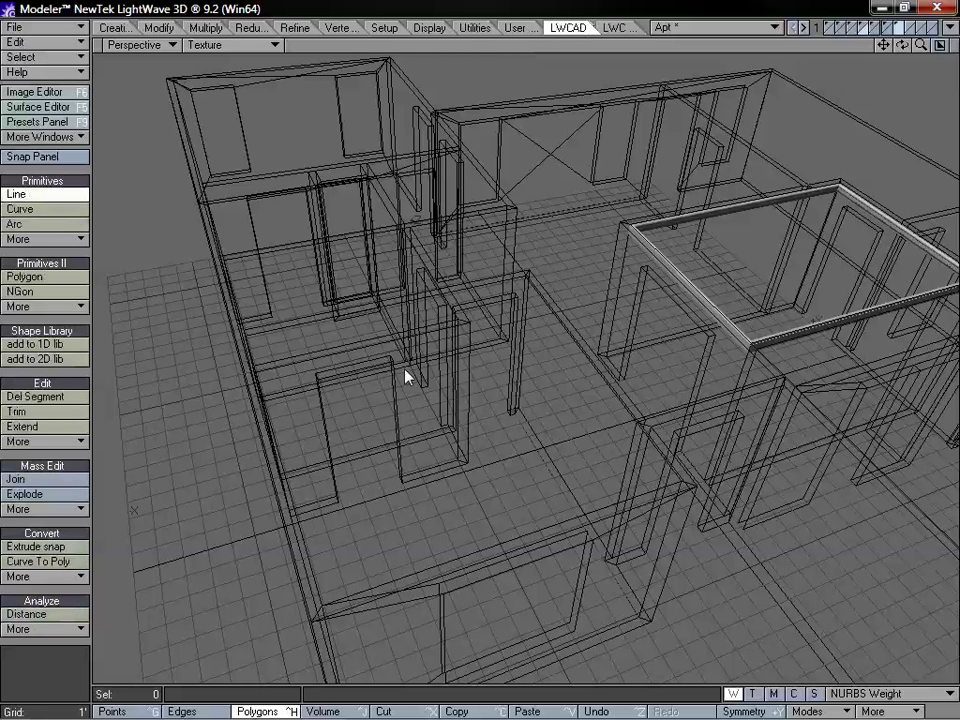
{"action": "left_click_drag", "start_coordinate": [405, 377], "coordinate": [476, 377], "text": "alt"}
{"action": "left_click_drag", "start_coordinate": [313, 405], "coordinate": [378, 405], "text": "alt"}
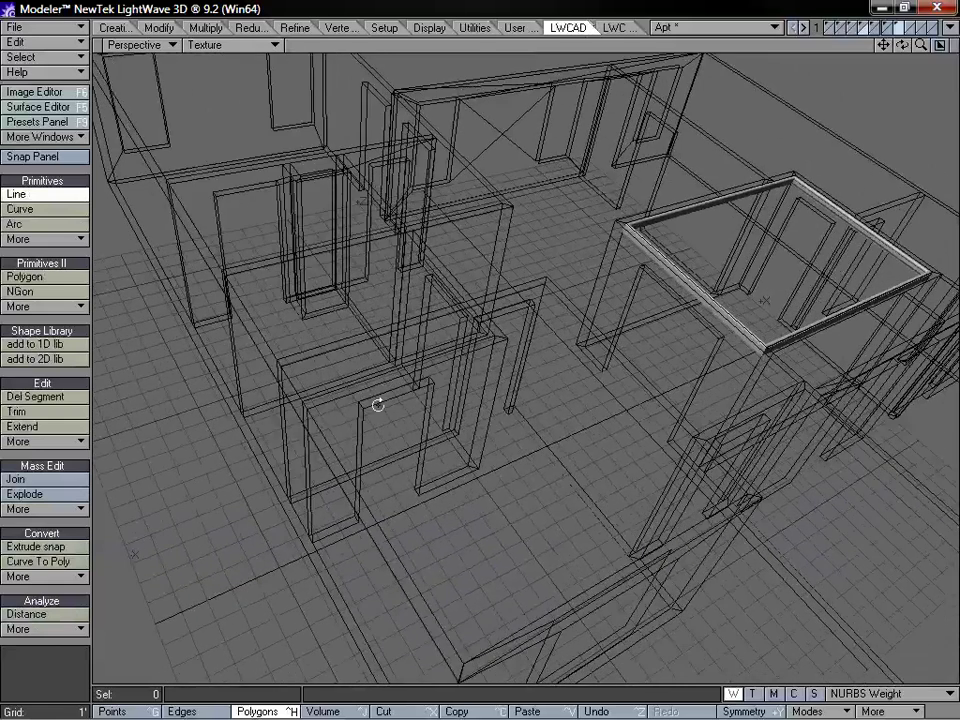
{"action": "left_click", "coordinate": [309, 414]}
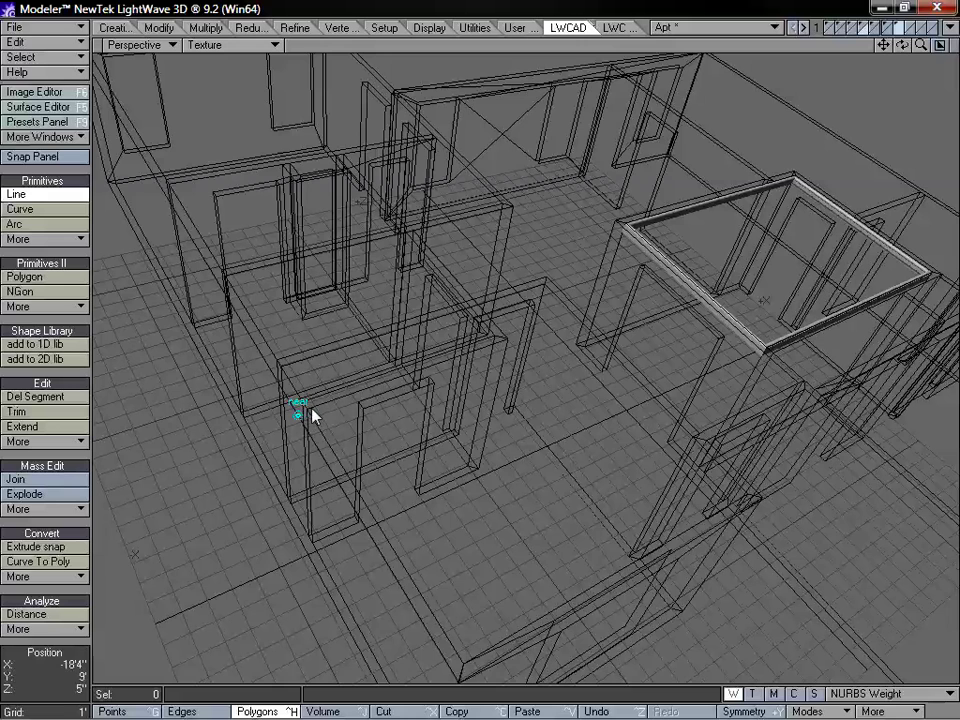
{"action": "left_click", "coordinate": [462, 665]}
{"action": "left_click_drag", "start_coordinate": [645, 565], "coordinate": [418, 518], "text": "alt"}
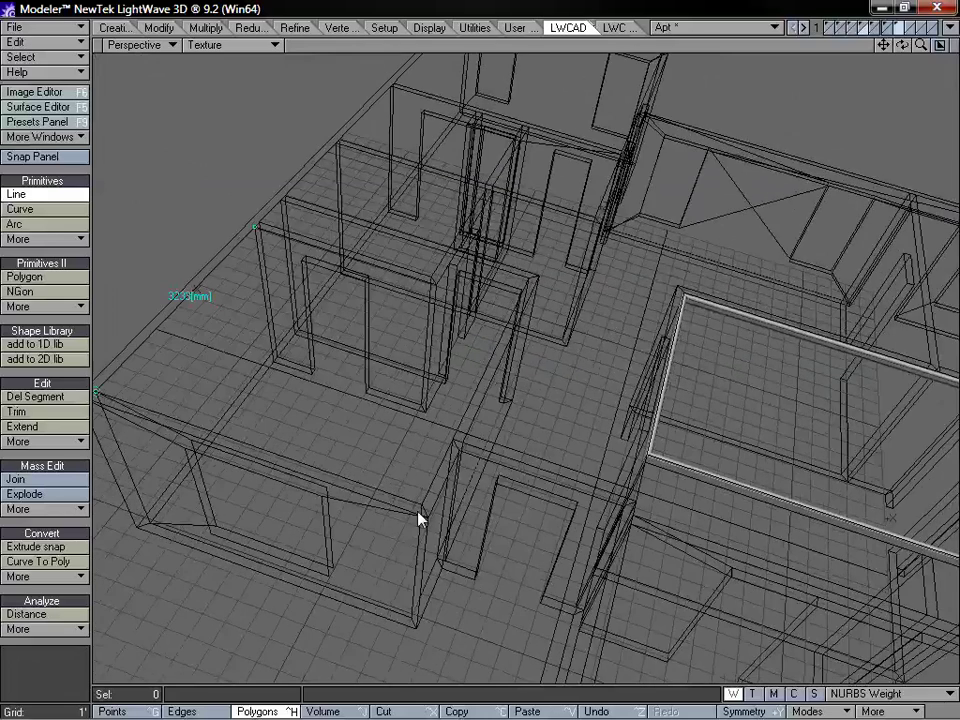
{"action": "left_click", "coordinate": [422, 510]}
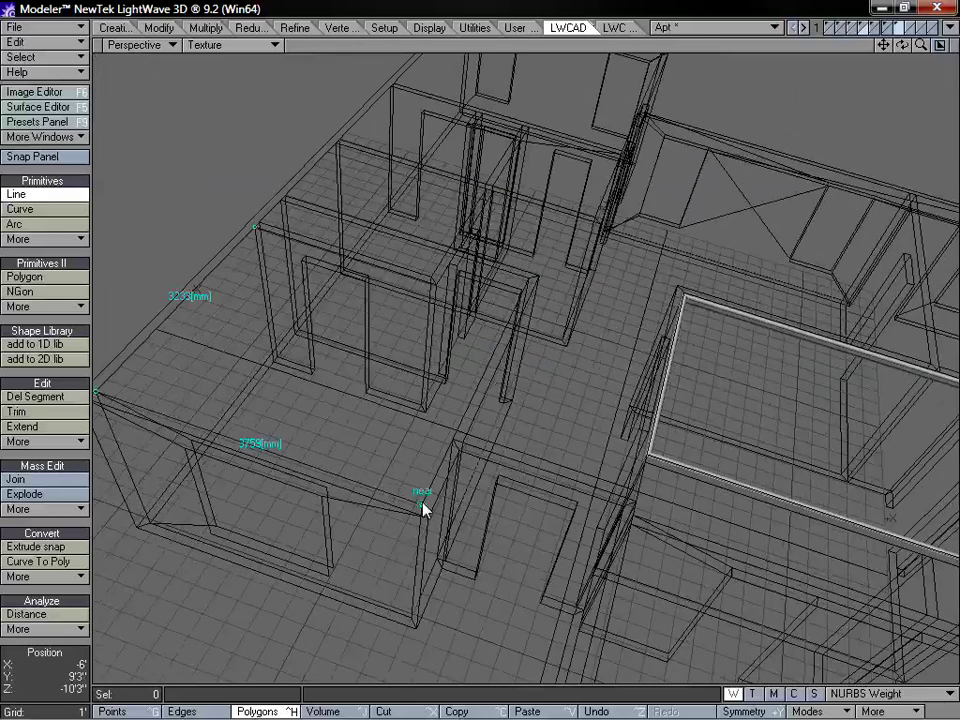
Continue the line around the room's remaining inner top corners, following the recess, and refine the start point at the wall corner
{"action": "left_click_drag", "start_coordinate": [438, 497], "coordinate": [451, 407], "text": "alt"}
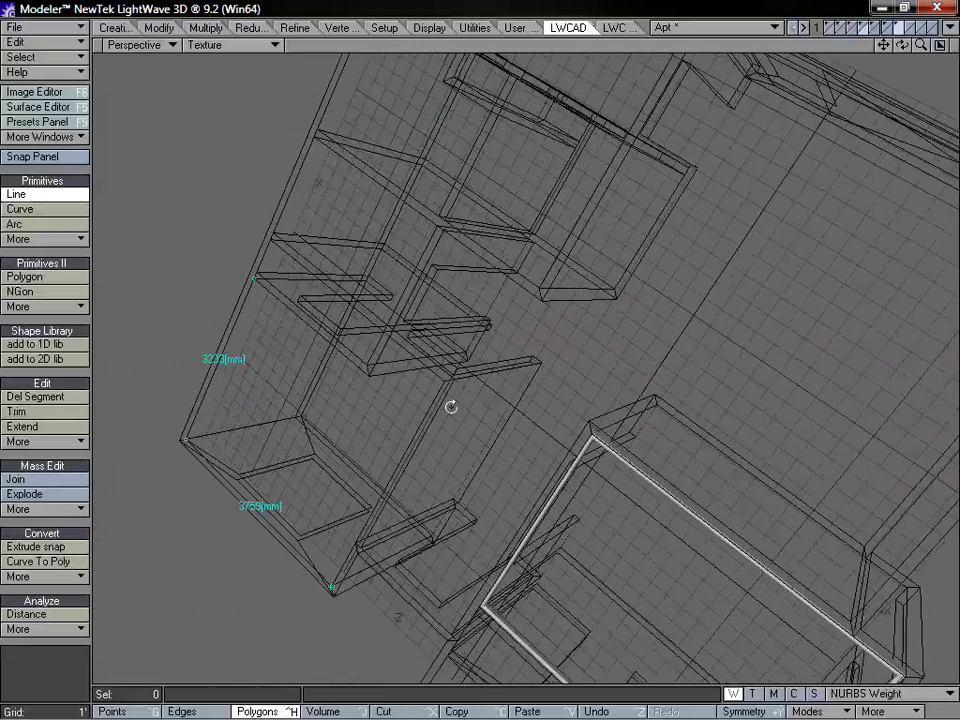
{"action": "left_click", "coordinate": [445, 384]}
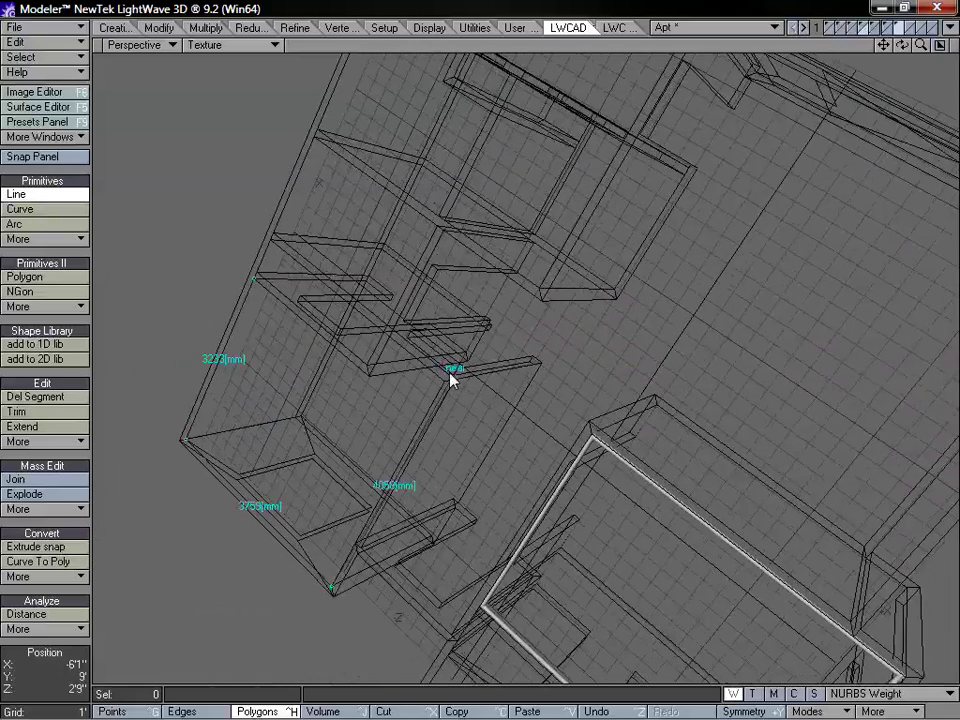
{"action": "left_click_drag", "start_coordinate": [442, 383], "coordinate": [540, 436], "text": "alt"}
{"action": "left_click", "coordinate": [469, 376]}
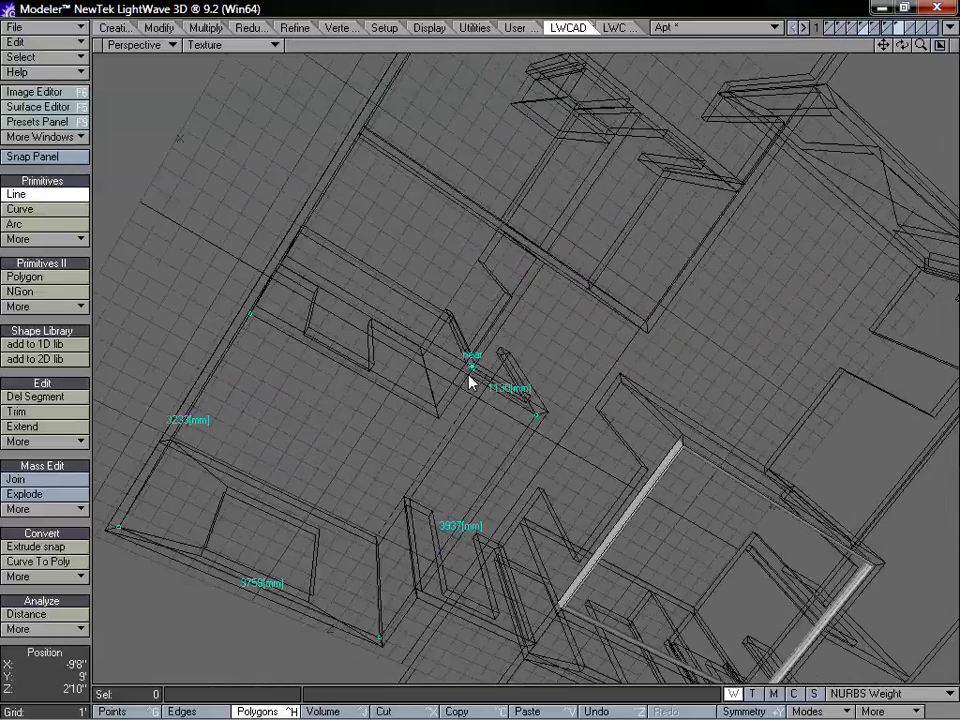
{"action": "left_click_drag", "start_coordinate": [469, 386], "coordinate": [303, 270], "text": "alt"}
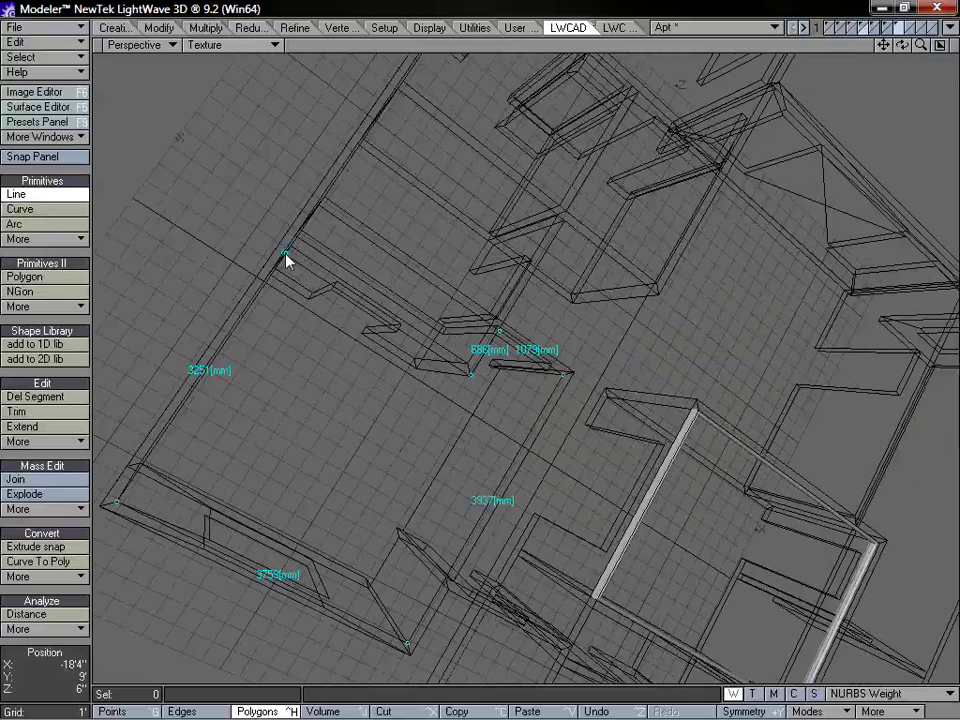
{"action": "left_click_drag", "start_coordinate": [439, 414], "coordinate": [344, 183], "text": "alt"}
Display the viewport in Textured Wire and turn on Closed Line for the traced room outline
{"action": "left_click", "coordinate": [230, 45]}
{"action": "left_click", "coordinate": [232, 57]}
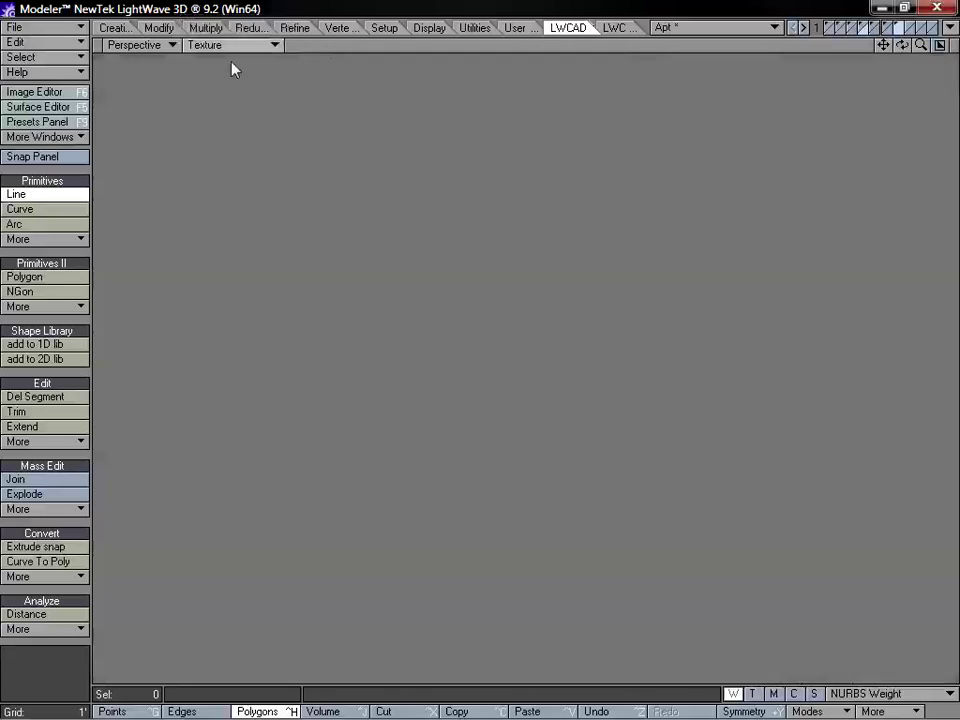
{"action": "left_click_drag", "start_coordinate": [232, 72], "coordinate": [465, 294], "text": "alt"}
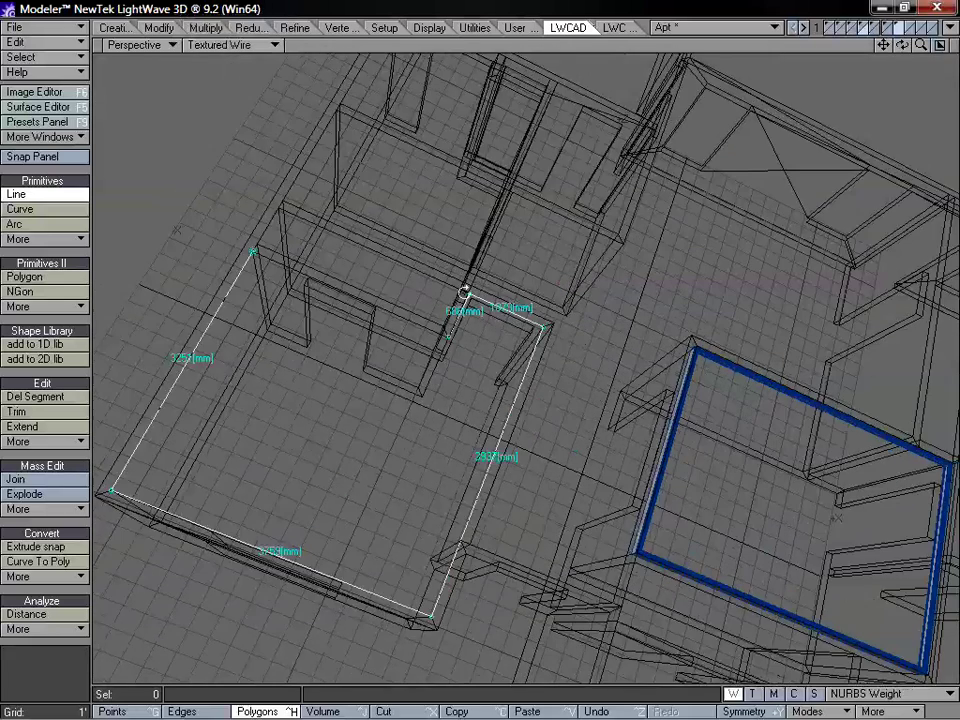
{"action": "key", "text": "n"}
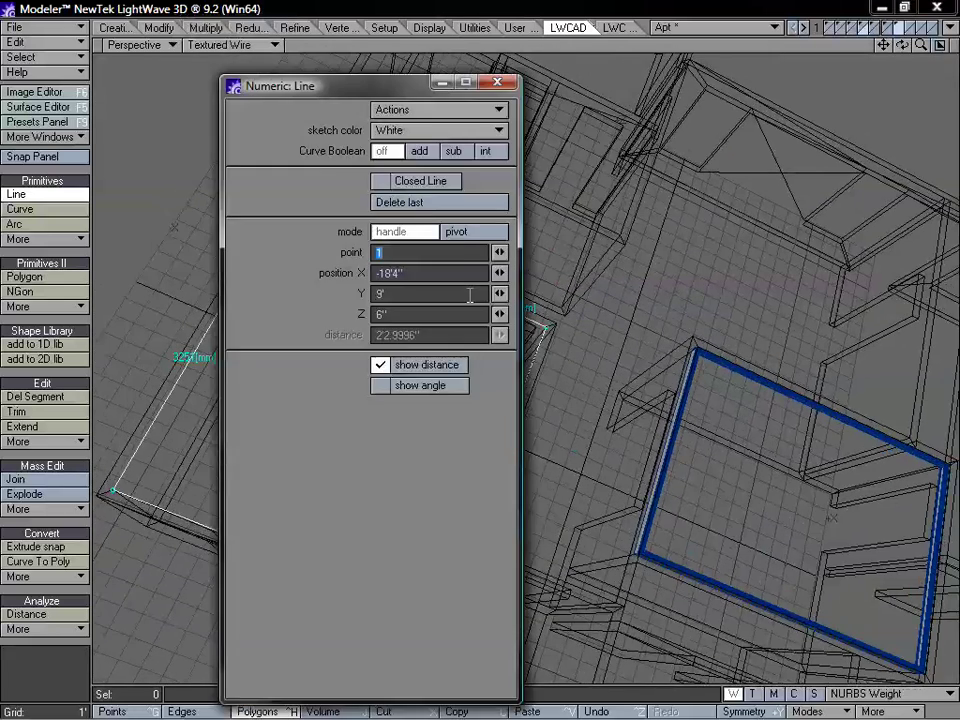
{"action": "left_click", "coordinate": [380, 181]}
{"action": "left_click_drag", "start_coordinate": [380, 92], "coordinate": [650, 97]}
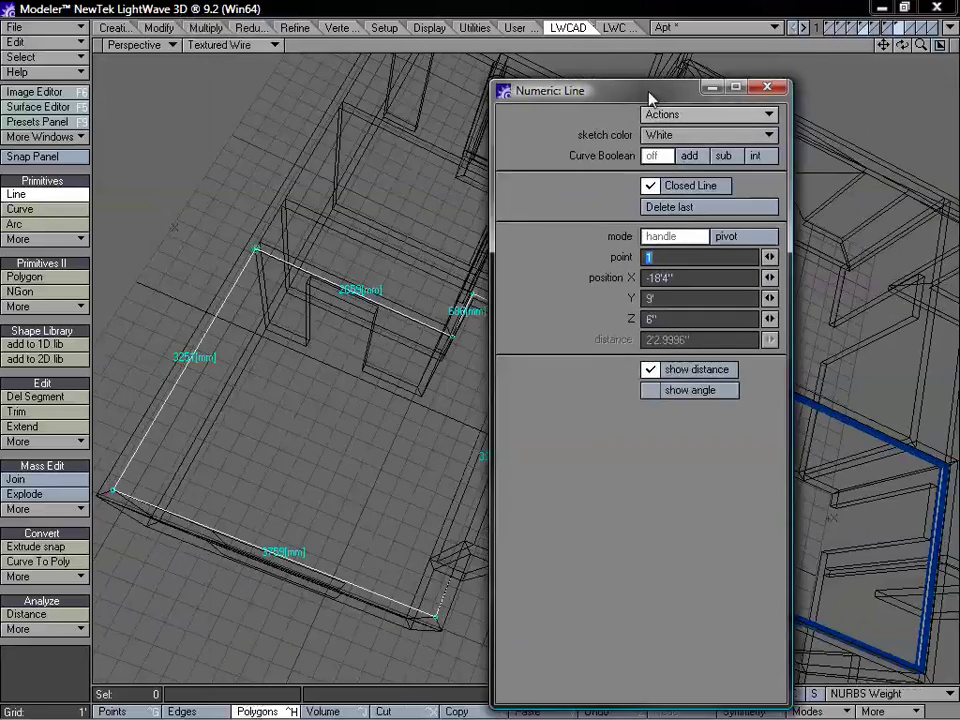
{"action": "key", "text": "n"}
Finish the line, return the viewport to Texture shading and select the closed room outline
{"action": "left_click_drag", "start_coordinate": [576, 377], "coordinate": [518, 354], "text": "alt"}
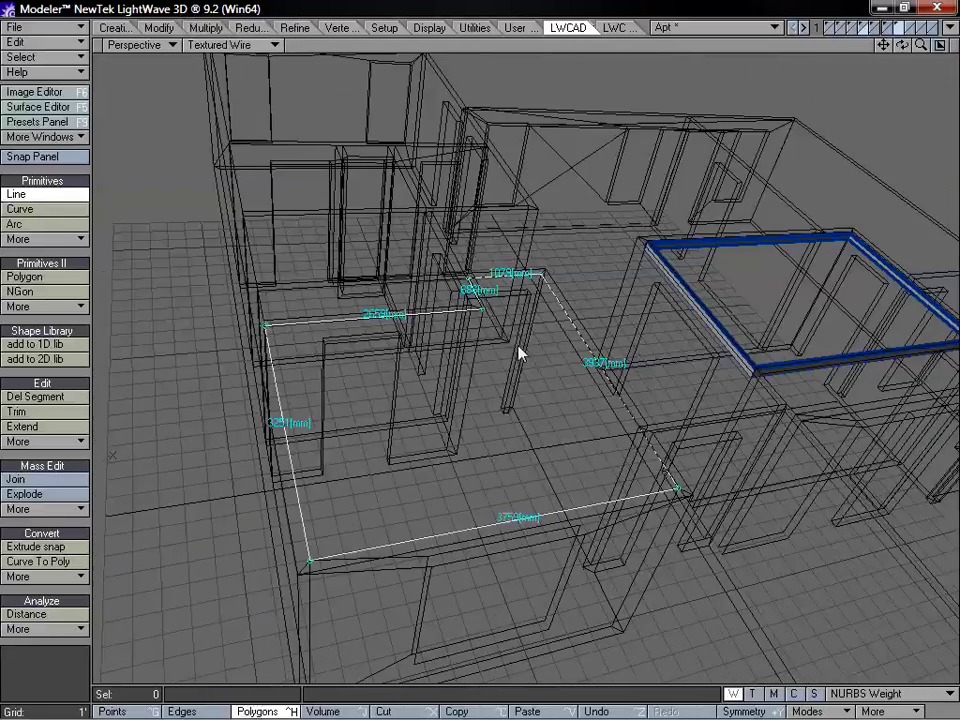
{"action": "left_click", "coordinate": [250, 47]}
{"action": "left_click", "coordinate": [250, 141]}
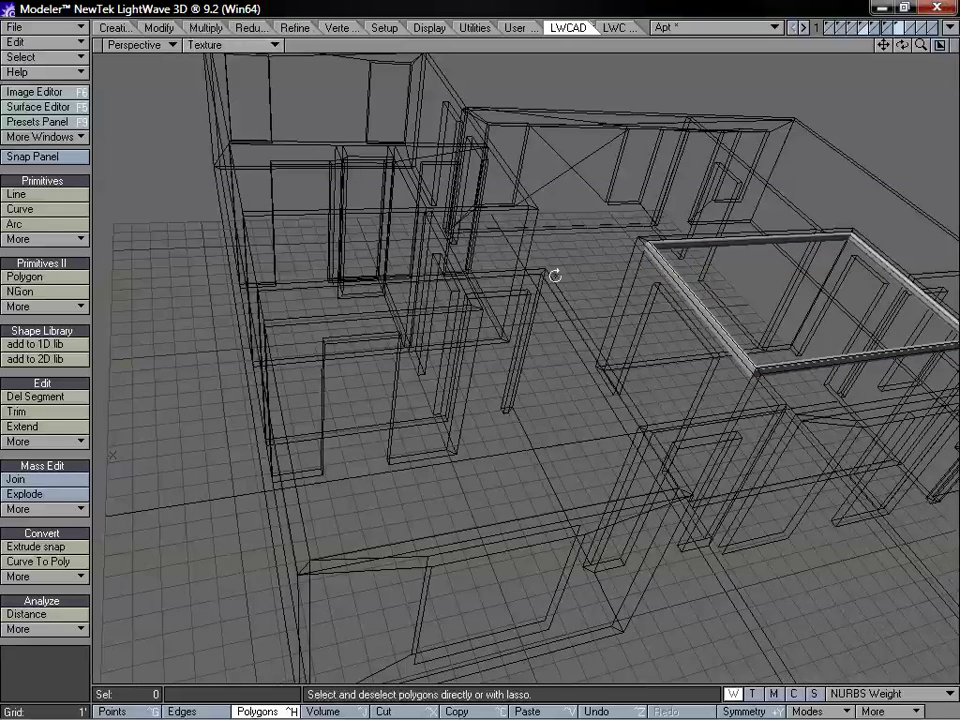
{"action": "left_click_drag", "start_coordinate": [555, 275], "coordinate": [520, 303], "text": "alt"}
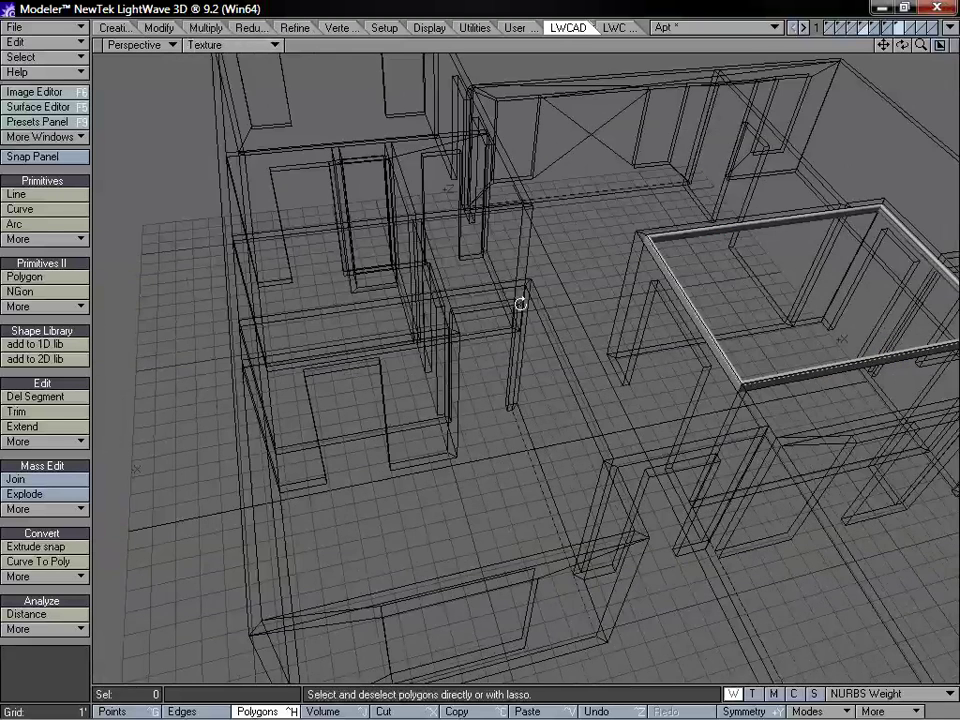
{"action": "left_click", "coordinate": [553, 344]}
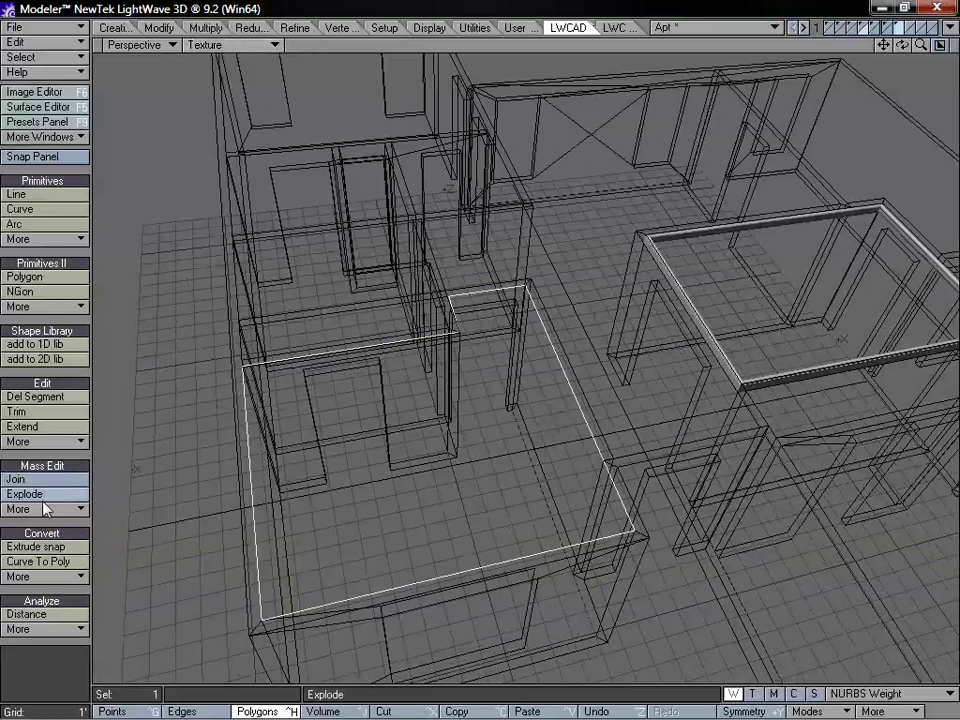
Apply Profiler to the selected outline using hand_rail_06.s2d from the Hand rails library with pivot 4
{"action": "left_click", "coordinate": [616, 27]}
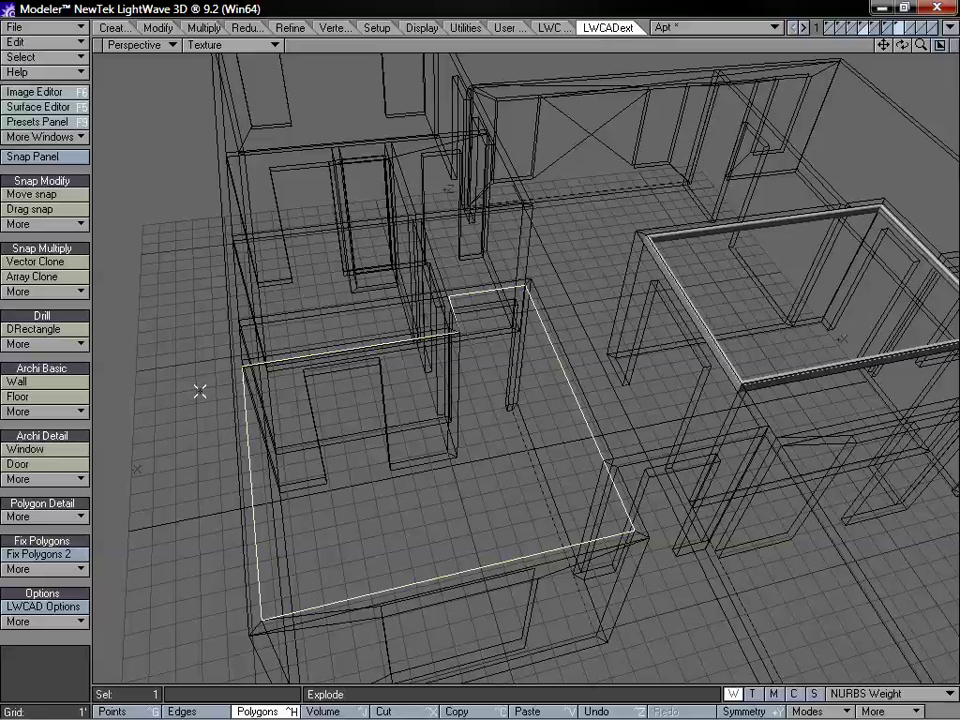
{"action": "left_click", "coordinate": [79, 516]}
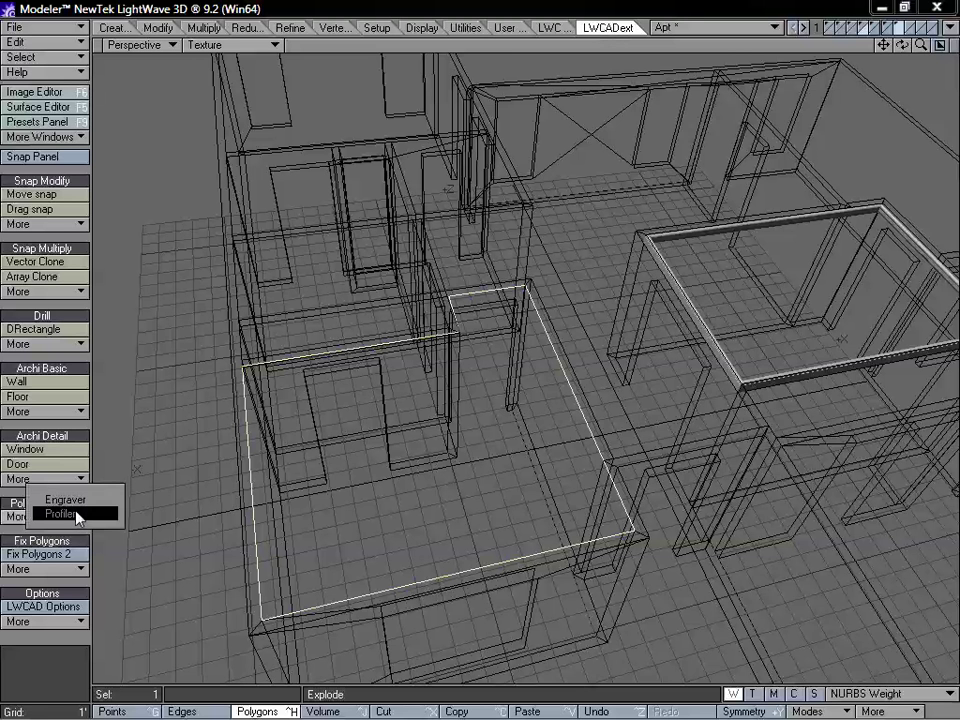
{"action": "left_click", "coordinate": [76, 514]}
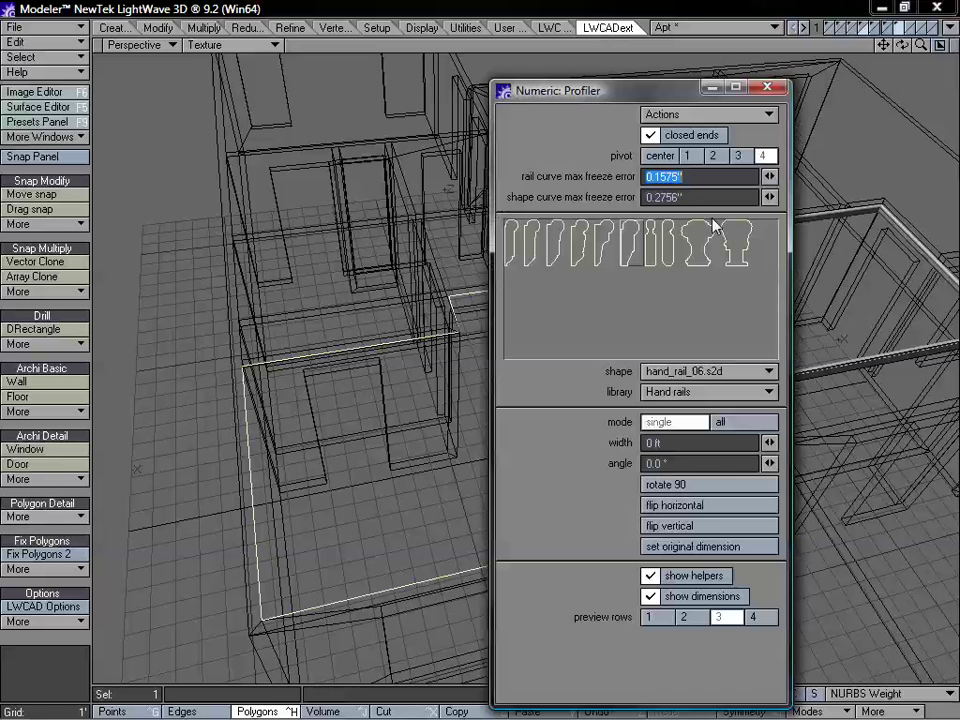
{"action": "left_click", "coordinate": [686, 115]}
{"action": "left_click", "coordinate": [684, 141]}
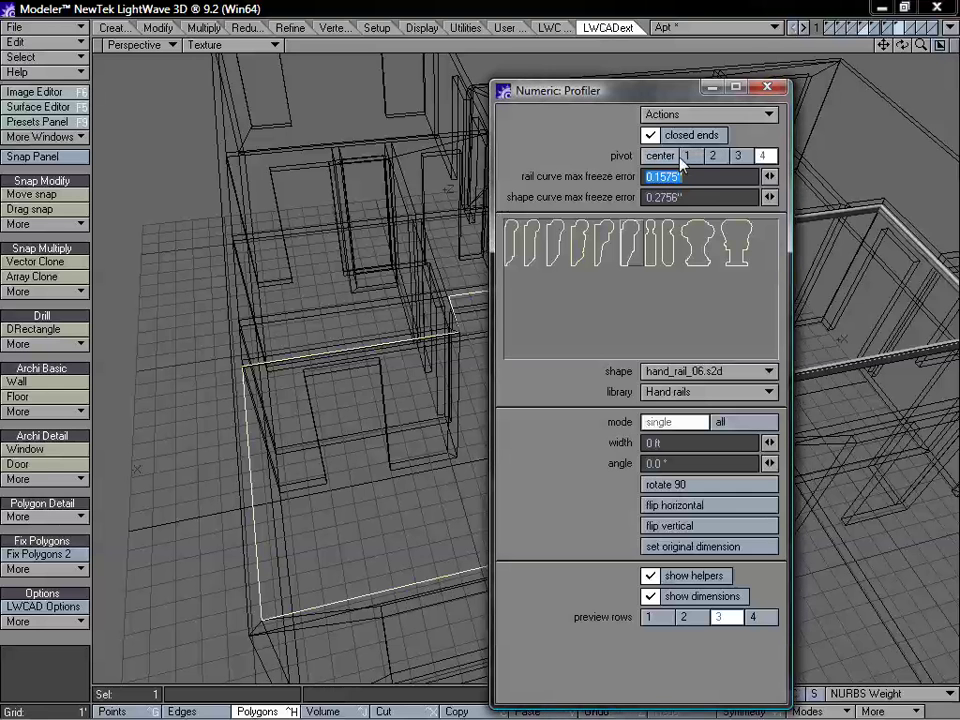
{"action": "left_click", "coordinate": [302, 449]}
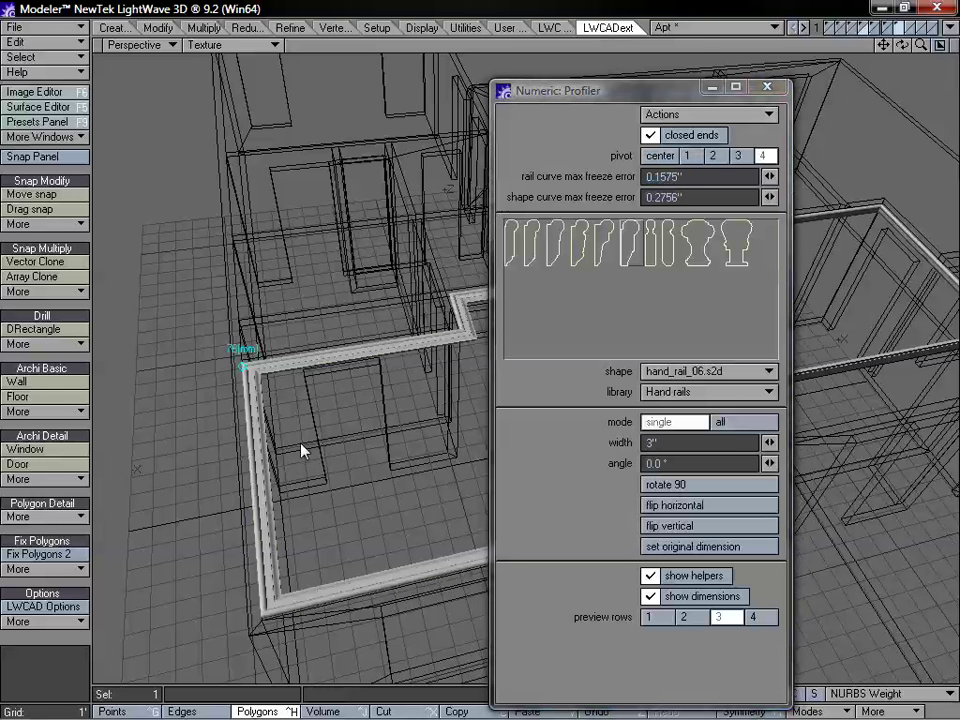
Set the Profiler mode to all, rotate the molding profile to 270° and set its width to 2.6"
{"action": "left_click_drag", "start_coordinate": [291, 444], "coordinate": [317, 336]}
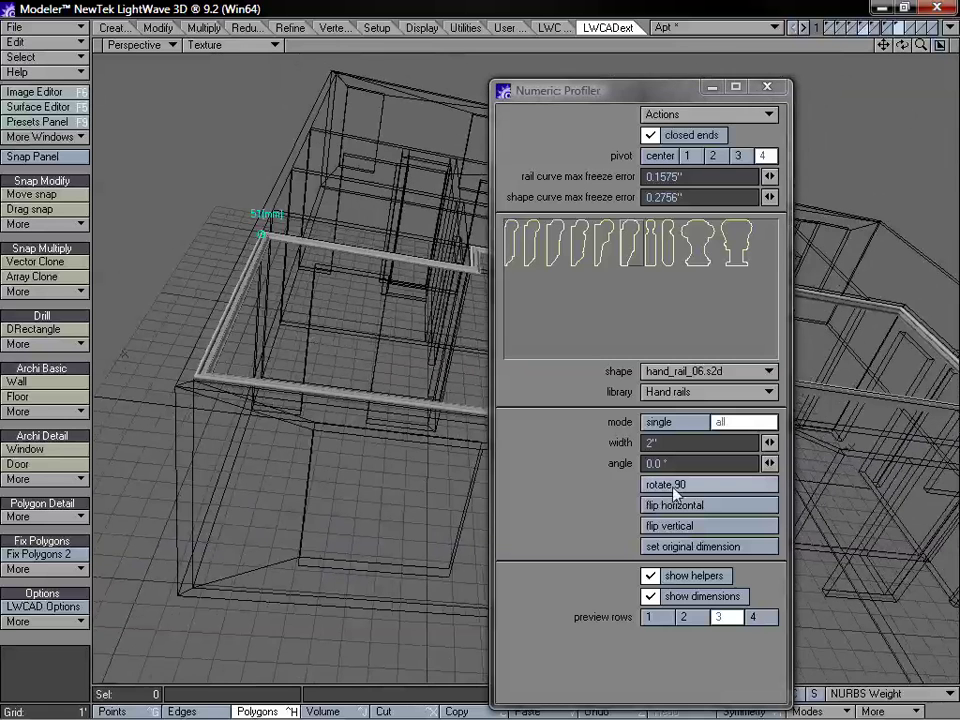
{"action": "left_click", "coordinate": [676, 486]}
{"action": "left_click", "coordinate": [675, 488]}
{"action": "left_click", "coordinate": [674, 488]}
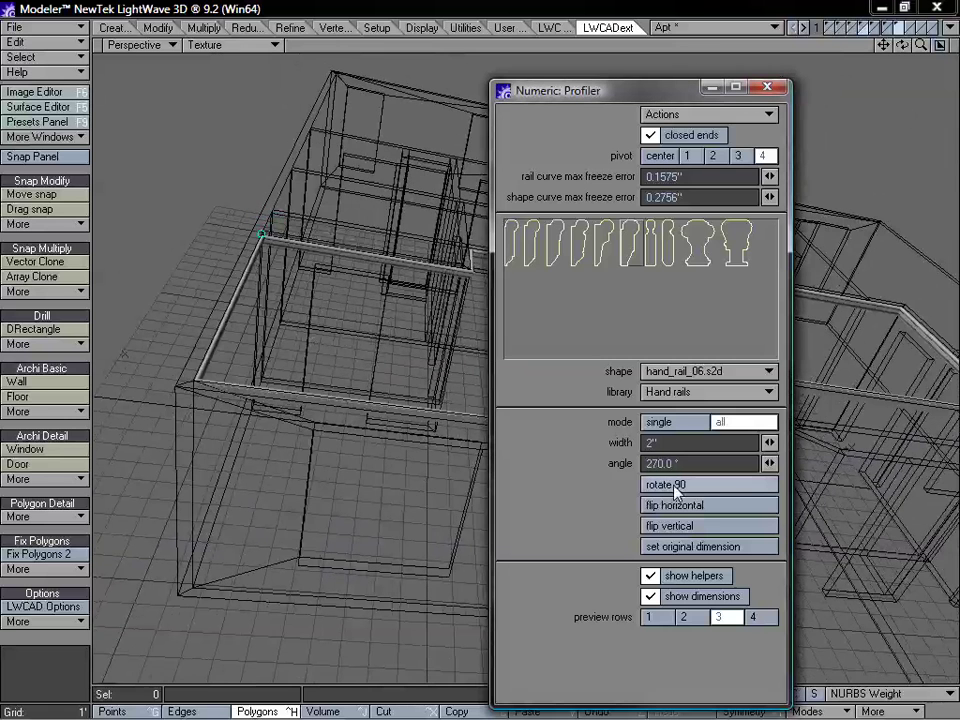
{"action": "left_click_drag", "start_coordinate": [400, 520], "coordinate": [358, 445], "text": "alt"}
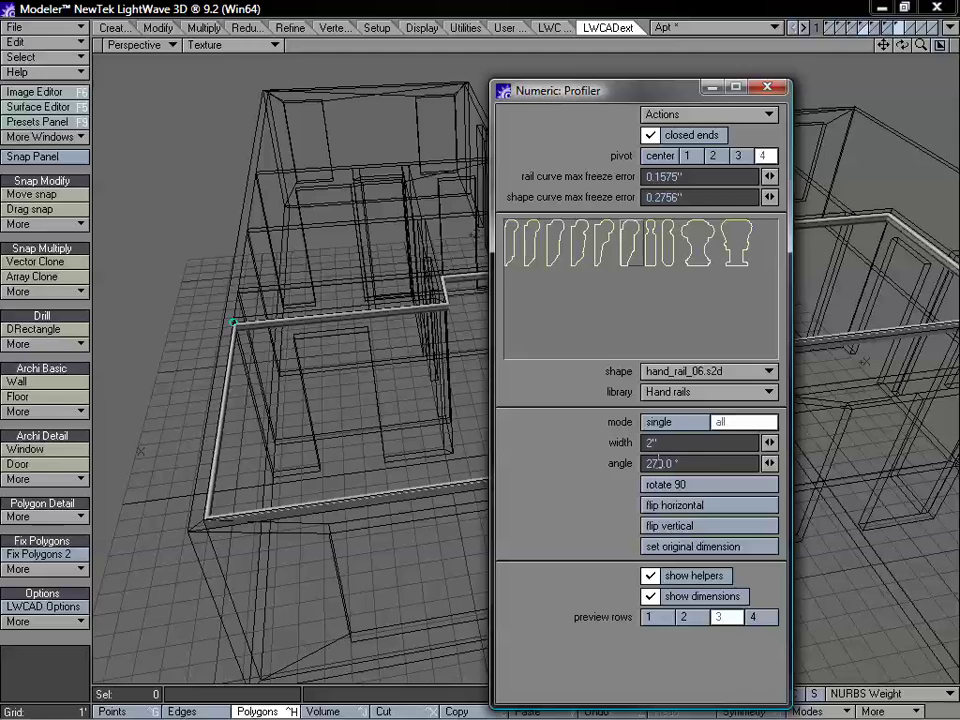
{"action": "left_click", "coordinate": [657, 456]}
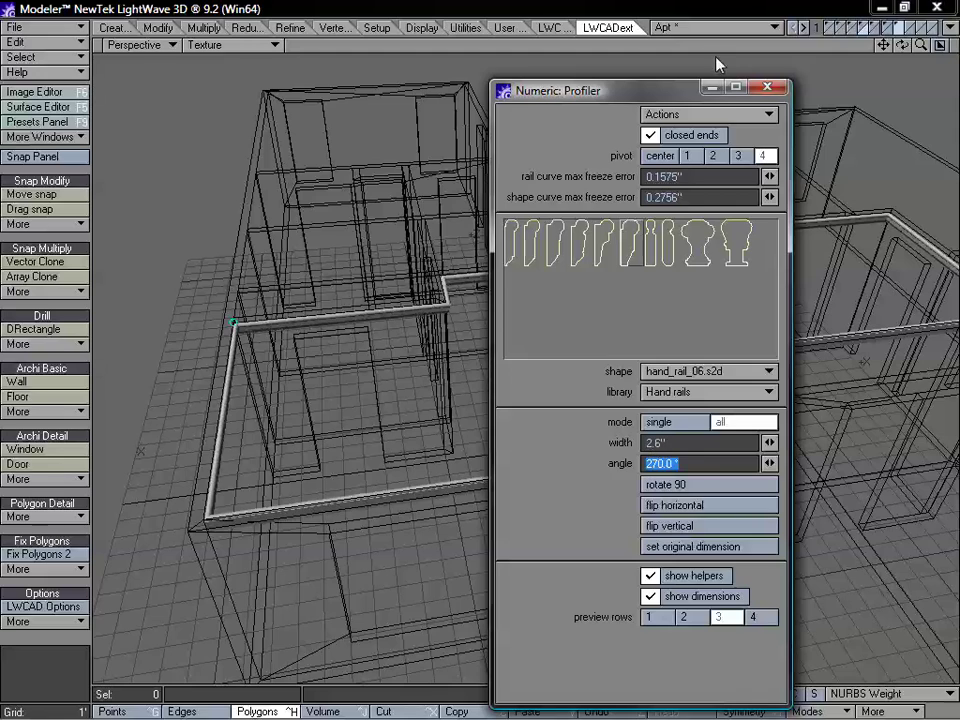
{"action": "left_click", "coordinate": [767, 88]}
Examine both room moldings against the wireframe house walls from several angles
{"action": "left_click_drag", "start_coordinate": [609, 296], "coordinate": [674, 395], "text": "alt"}
{"action": "left_click_drag", "start_coordinate": [760, 298], "coordinate": [645, 385], "text": "alt"}
{"action": "left_click_drag", "start_coordinate": [921, 46], "coordinate": [862, 86]}
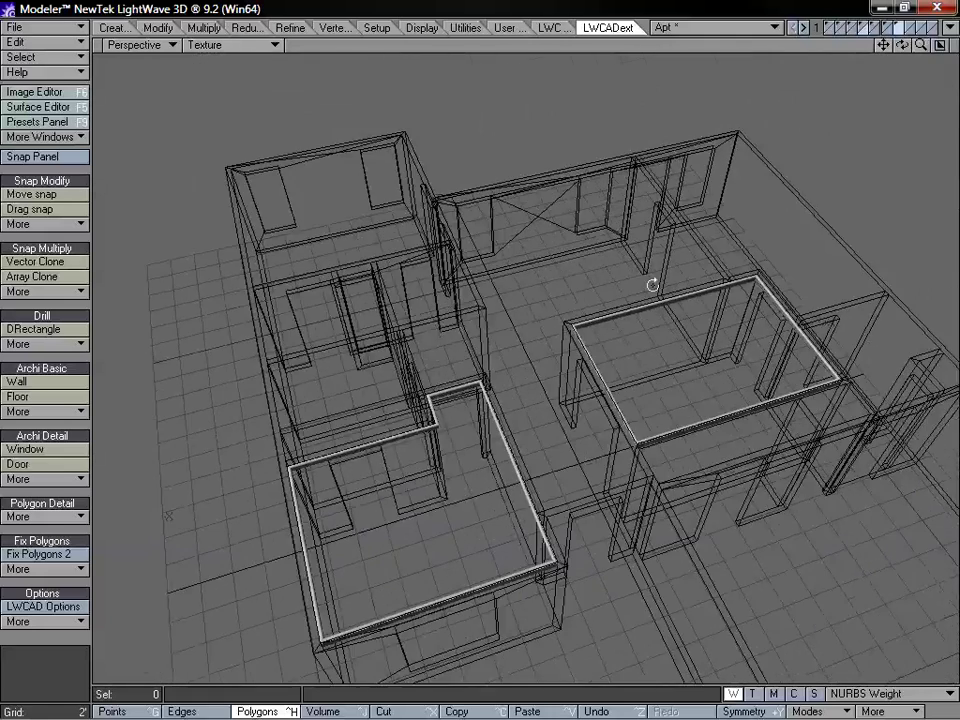
{"action": "left_click_drag", "start_coordinate": [652, 286], "coordinate": [653, 458], "text": "alt"}
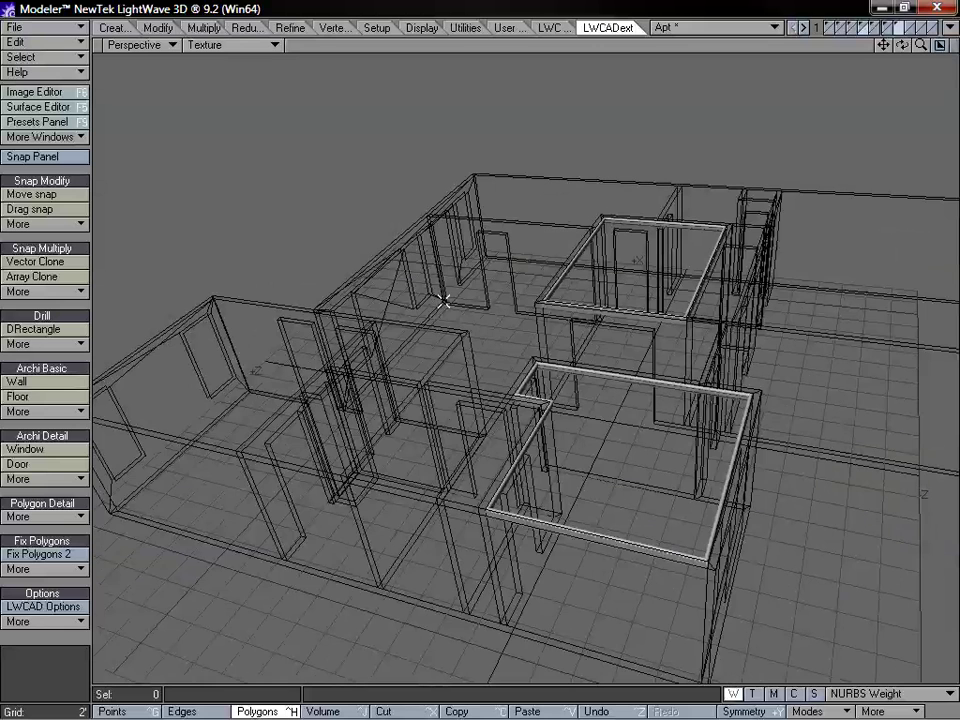
{"action": "left_click_drag", "start_coordinate": [493, 304], "coordinate": [487, 439], "text": "alt"}
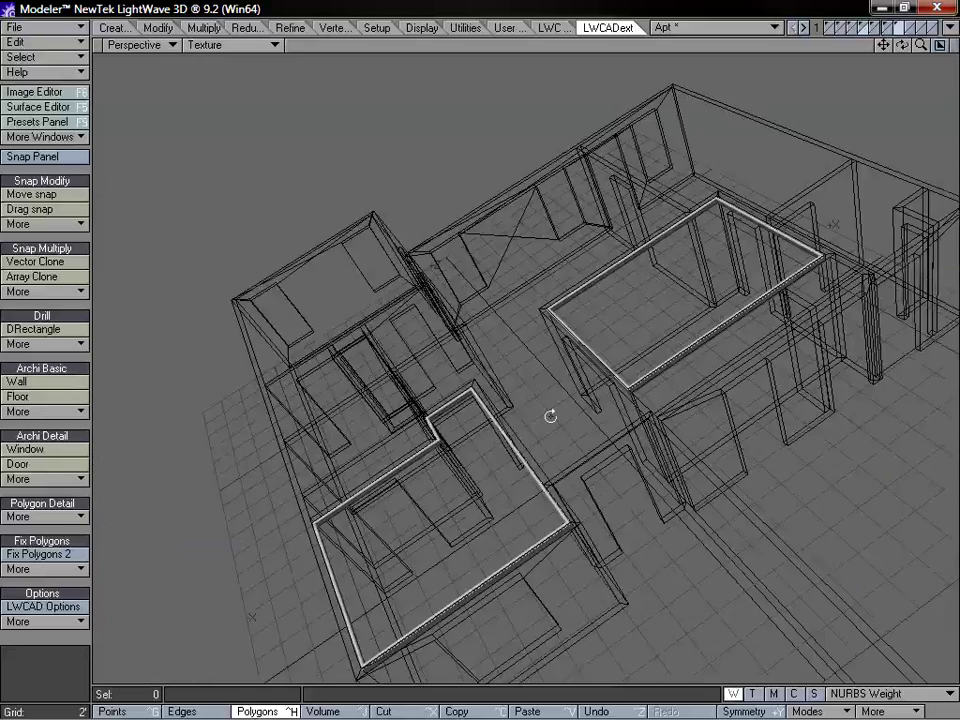
{"action": "left_click_drag", "start_coordinate": [550, 416], "coordinate": [621, 319], "text": "alt"}
{"action": "left_click_drag", "start_coordinate": [700, 312], "coordinate": [601, 406], "text": "alt"}
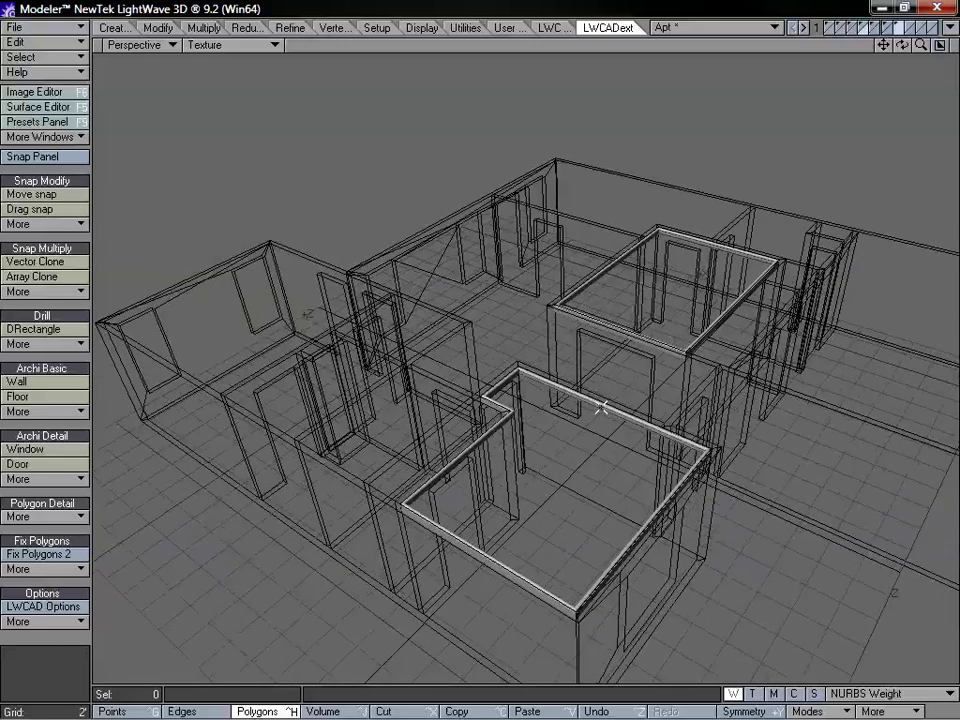